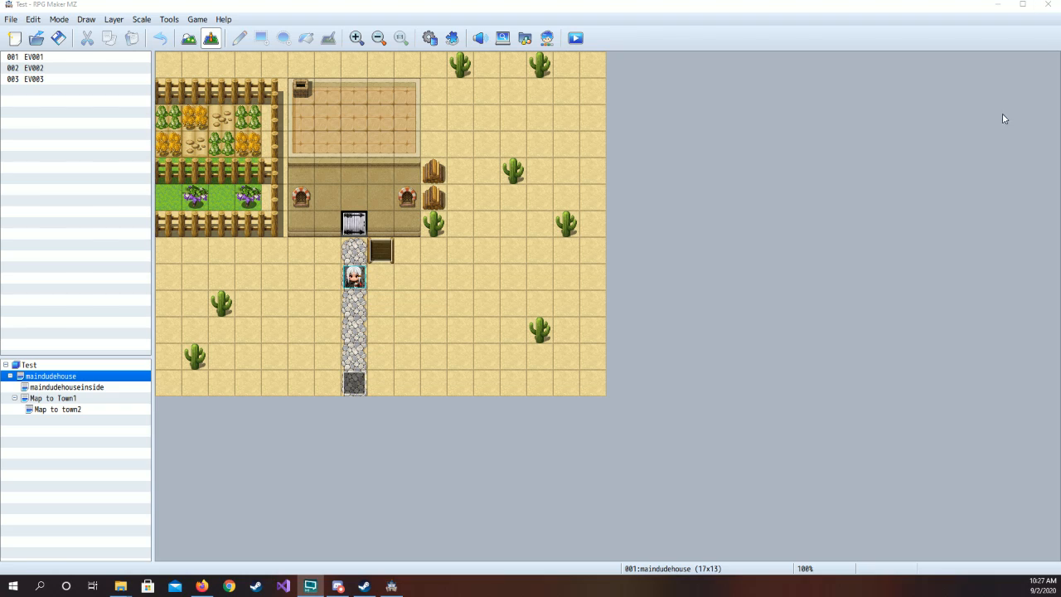
- Review the map properties of Map to Town1, including its battleback, encounter steps and random encounter list
click(944, 176)
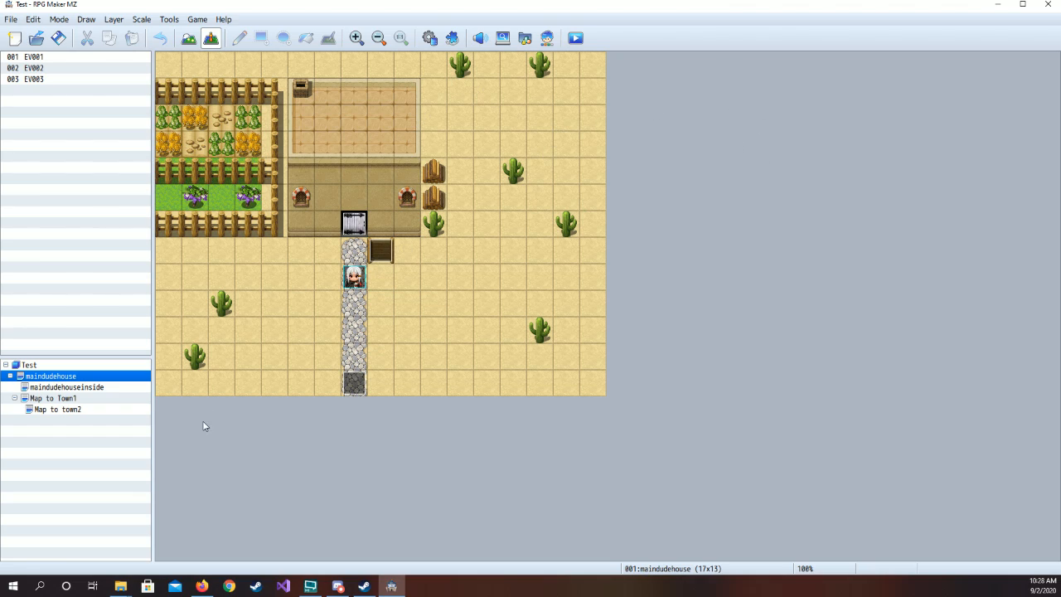
click(83, 411)
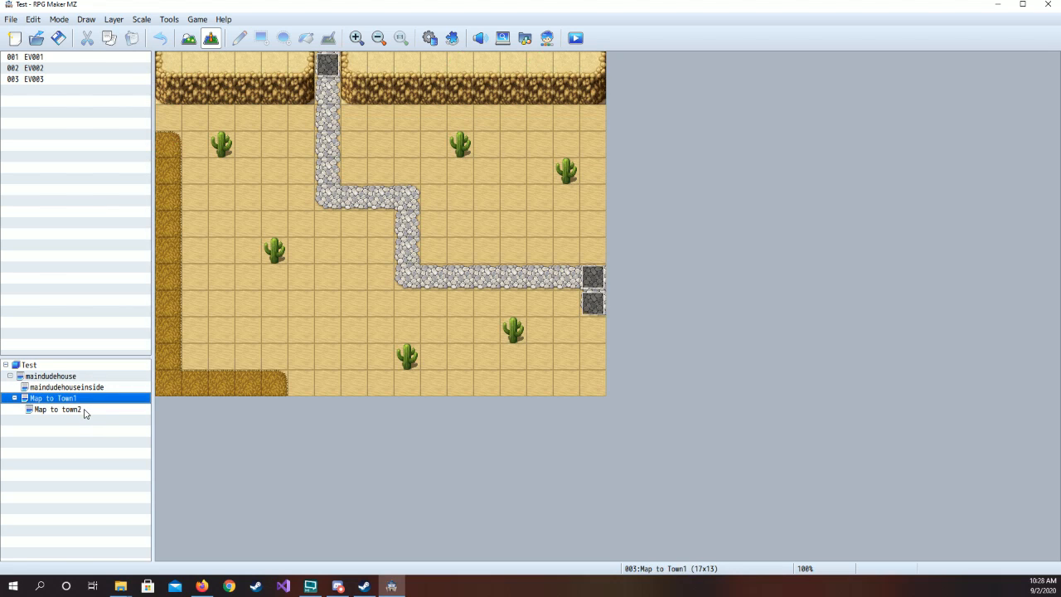
click(94, 401)
right_click(92, 399)
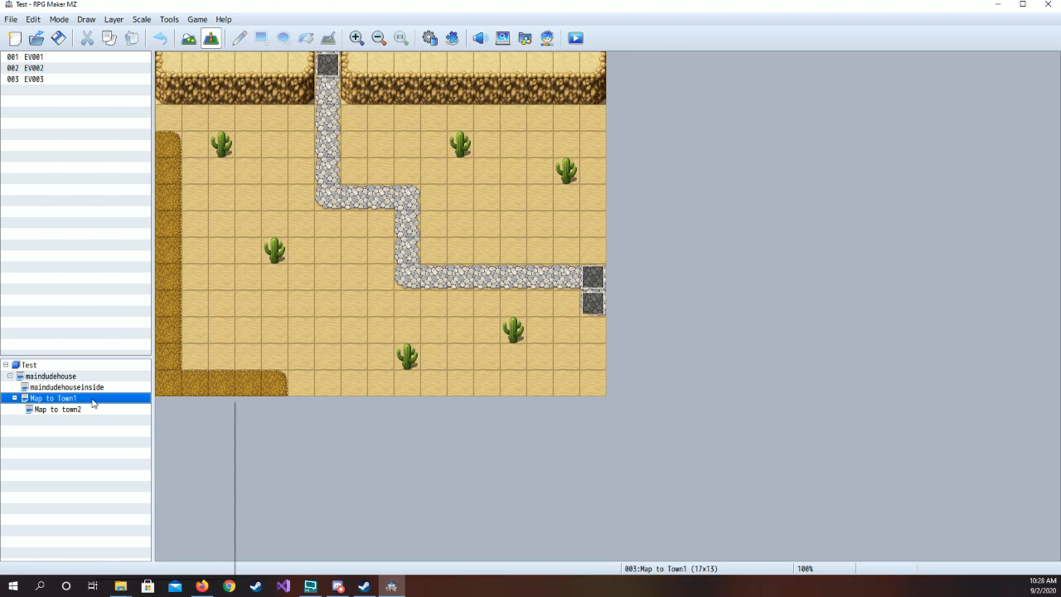
click(118, 413)
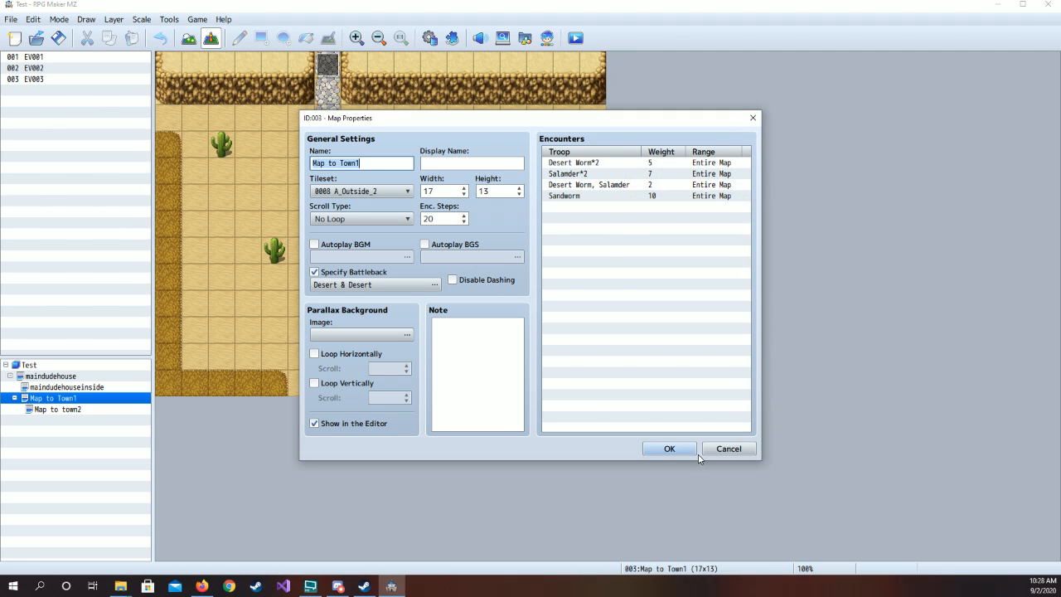
click(676, 451)
- Review the map properties of Map to town2, including the weights and region ranges of its random encounters
click(81, 409)
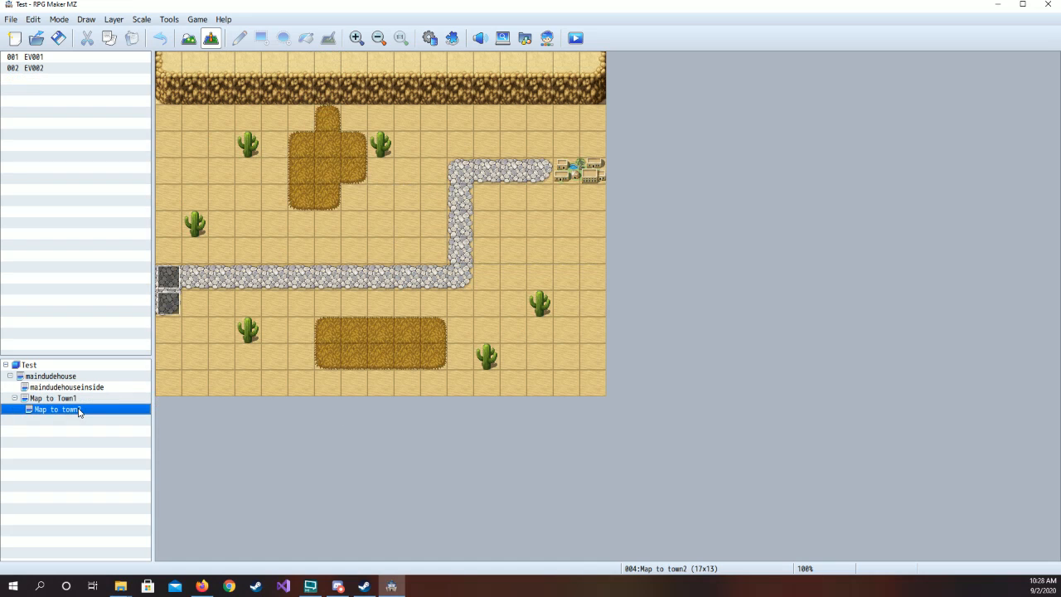
right_click(80, 409)
click(107, 420)
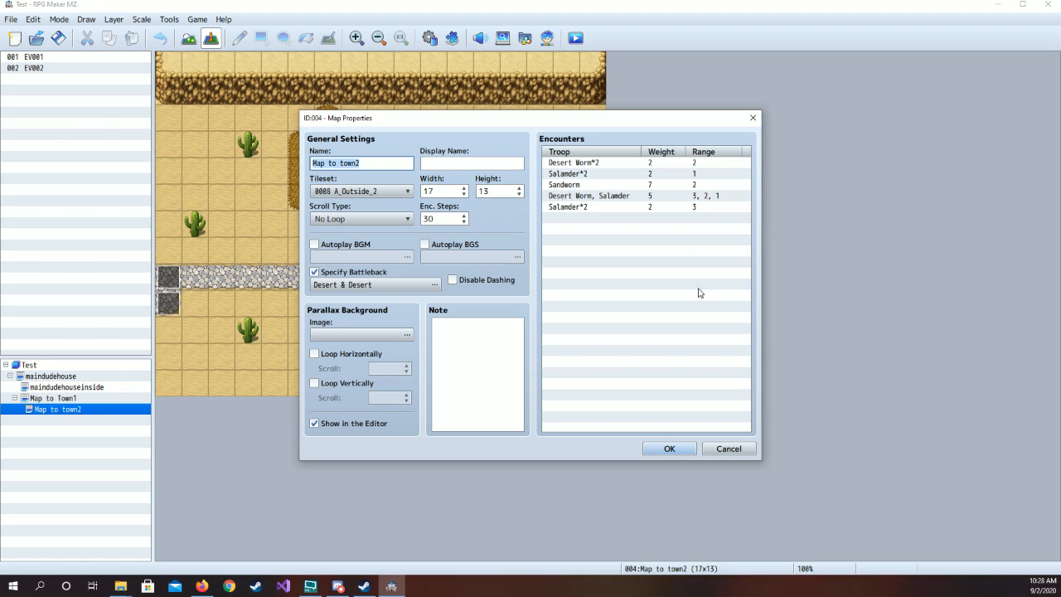
click(743, 449)
- Examine the region numbers painted on Map to town2 and compare them with the ranges in its encounter list
click(189, 38)
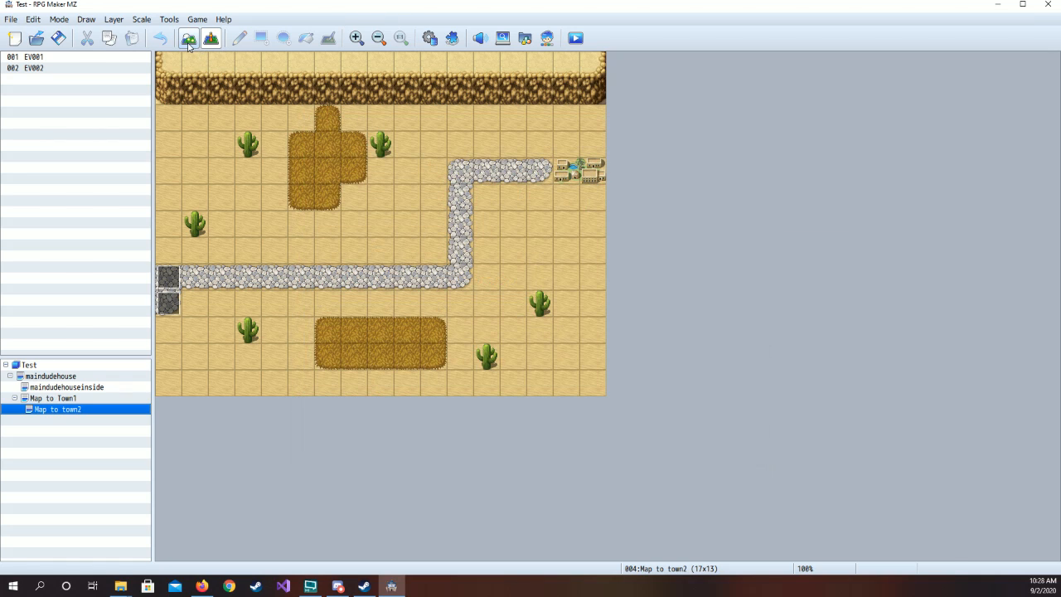
click(106, 349)
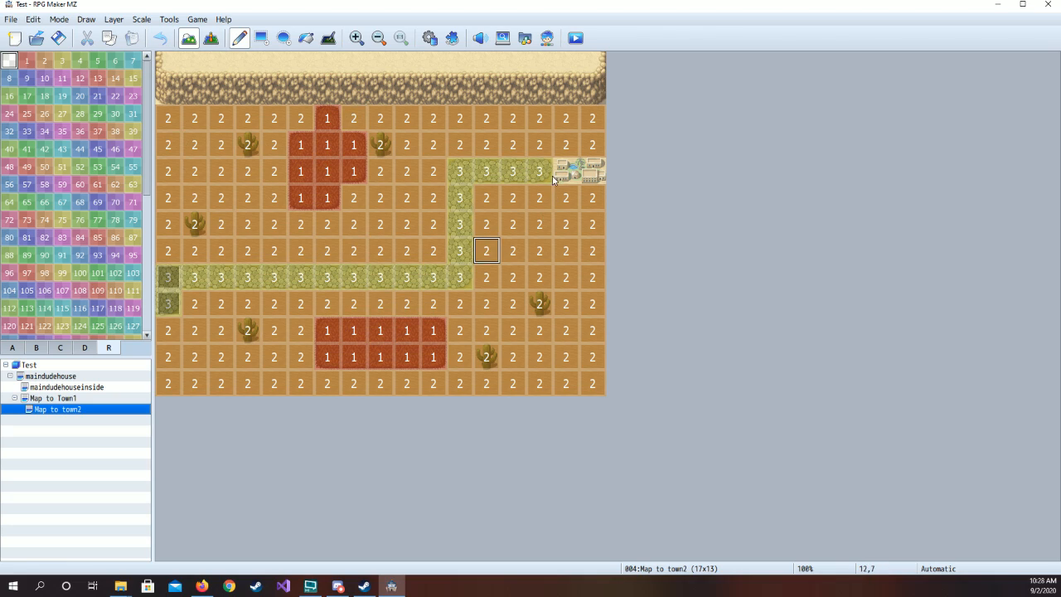
right_click(67, 410)
click(87, 419)
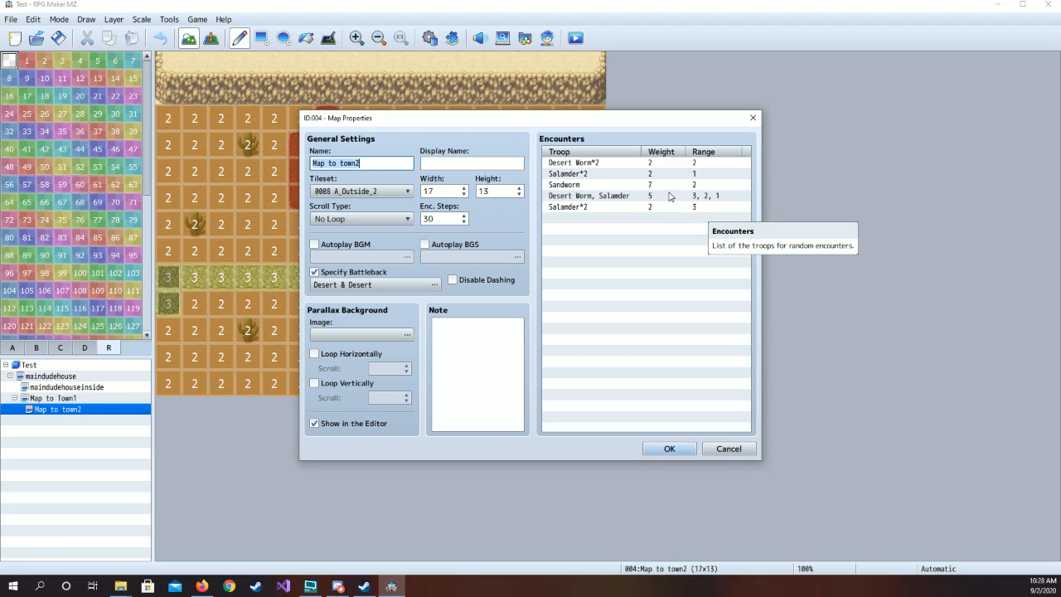
click(669, 449)
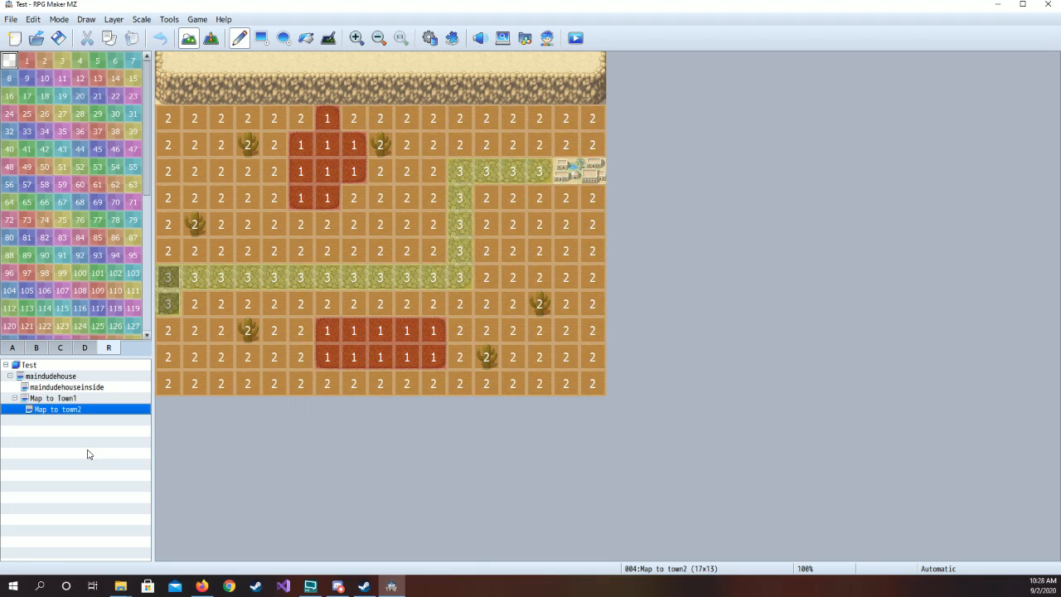
- Look over the Map to Town1 and maindudehouse maps, ending on maindudehouse in map-editing mode with the A tiles
click(75, 398)
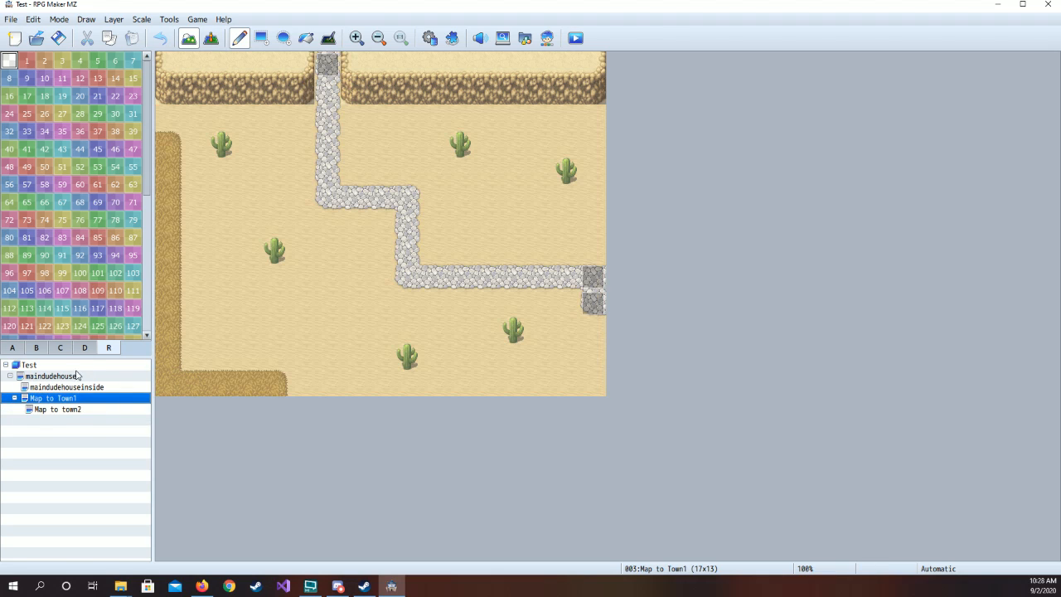
click(12, 349)
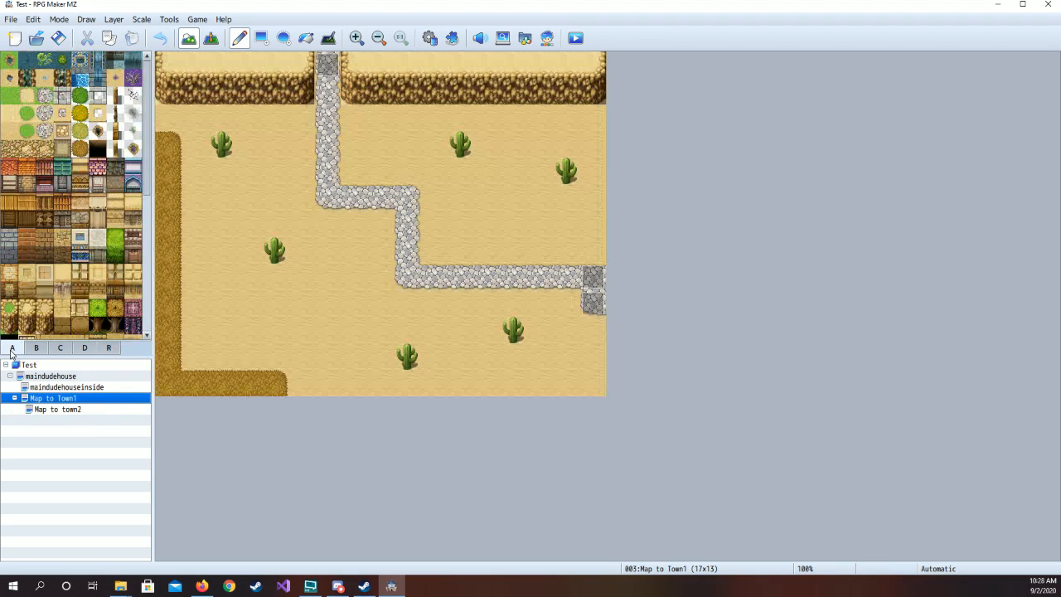
click(72, 387)
click(75, 377)
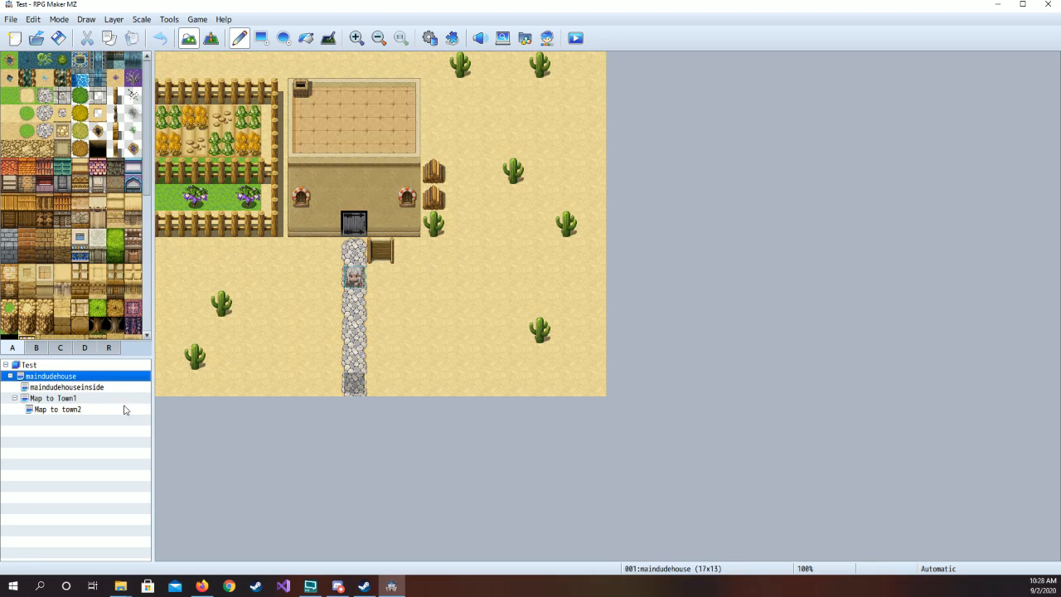
click(213, 38)
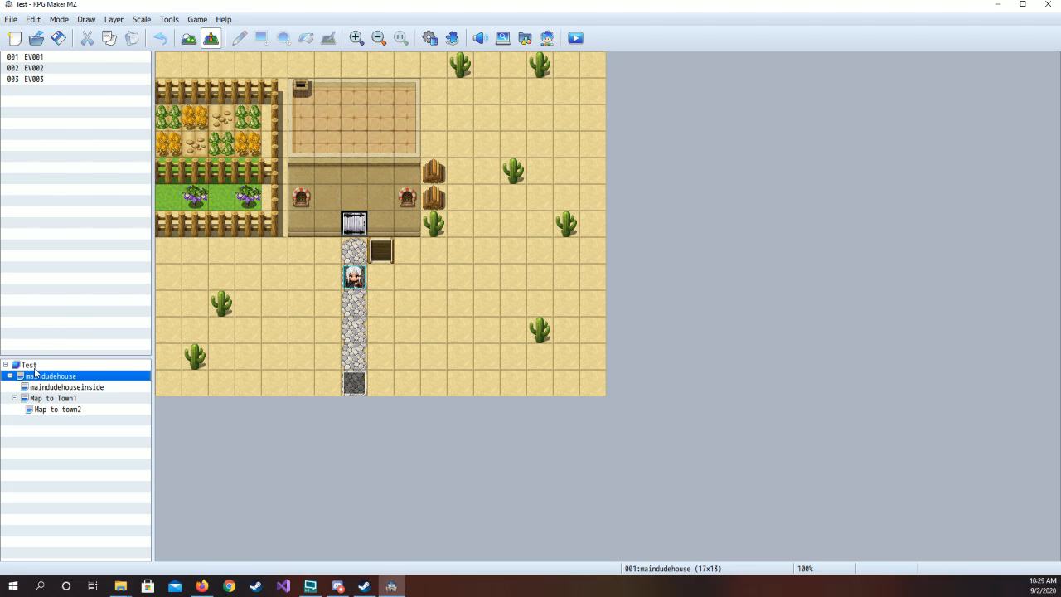
click(189, 38)
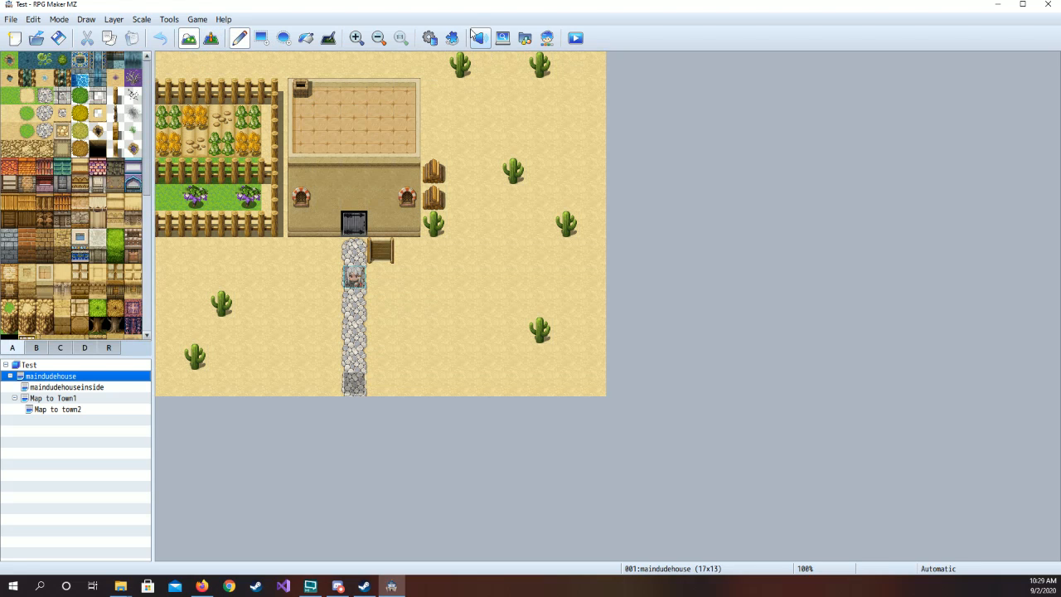
- Open the database and review the settings of the MainDude actor and the Swordsman class
click(429, 38)
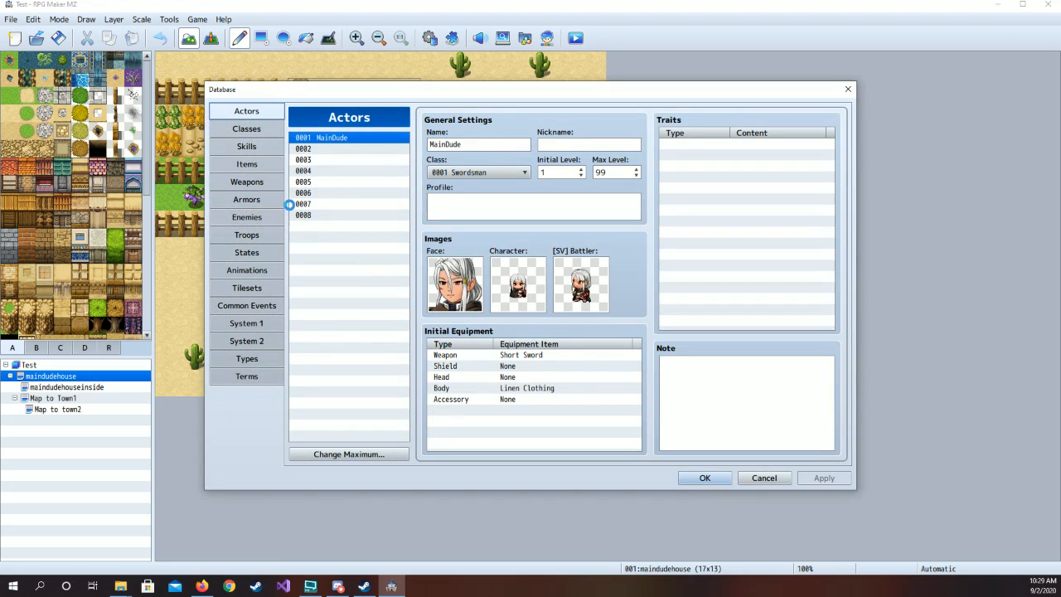
click(262, 129)
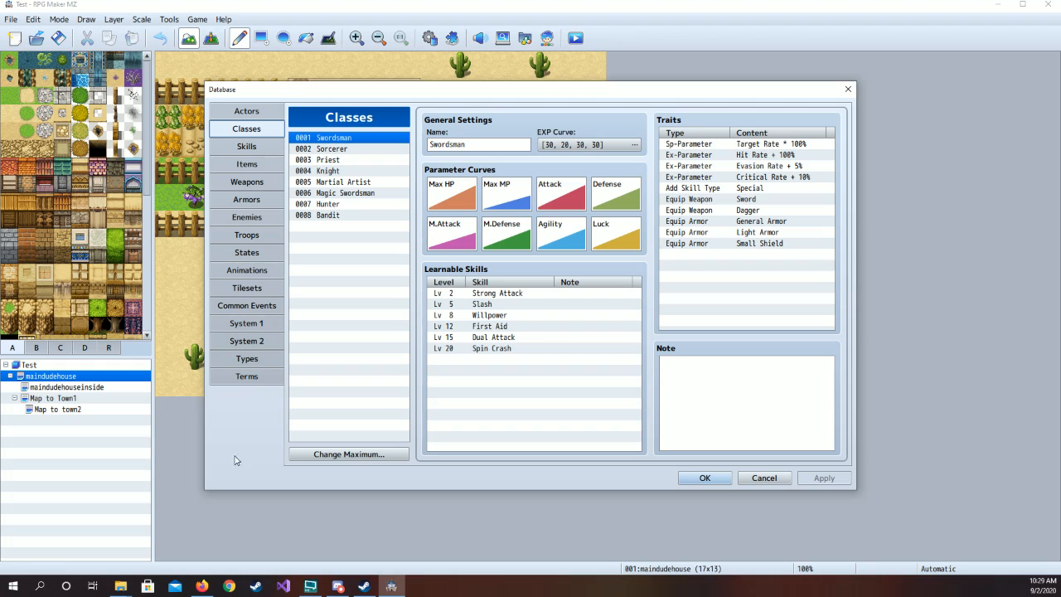
click(259, 116)
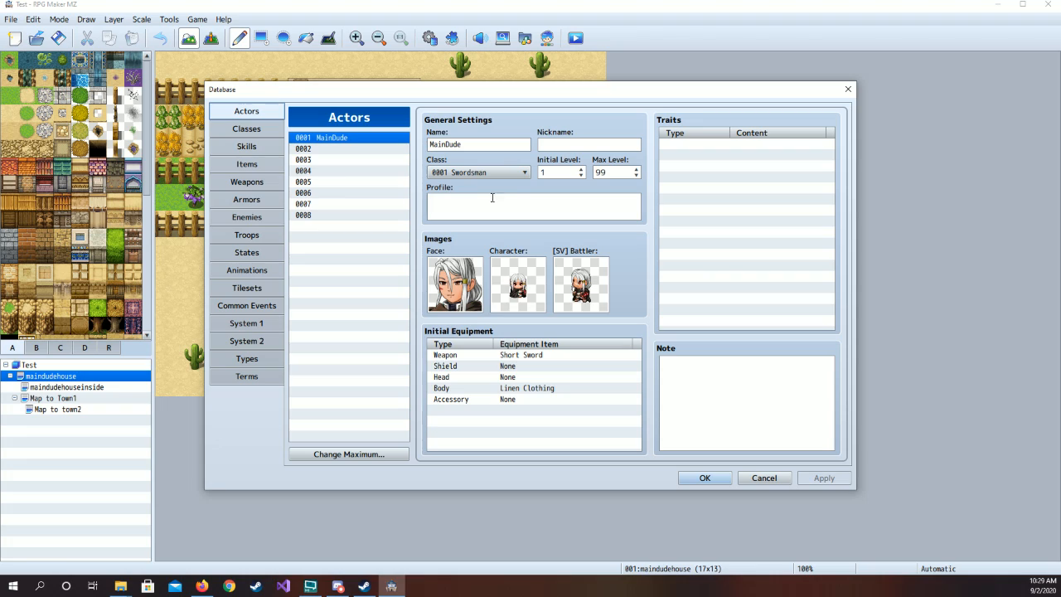
click(458, 200)
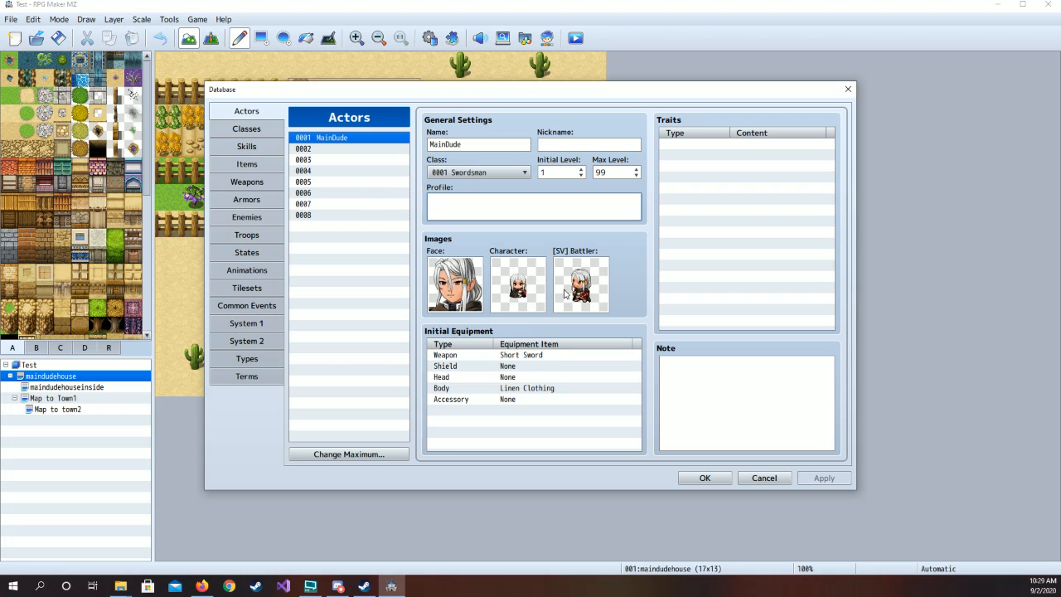
- Examine the parameter, attack and skill trait options available for the MainDude actor without adding a trait
double_click(718, 146)
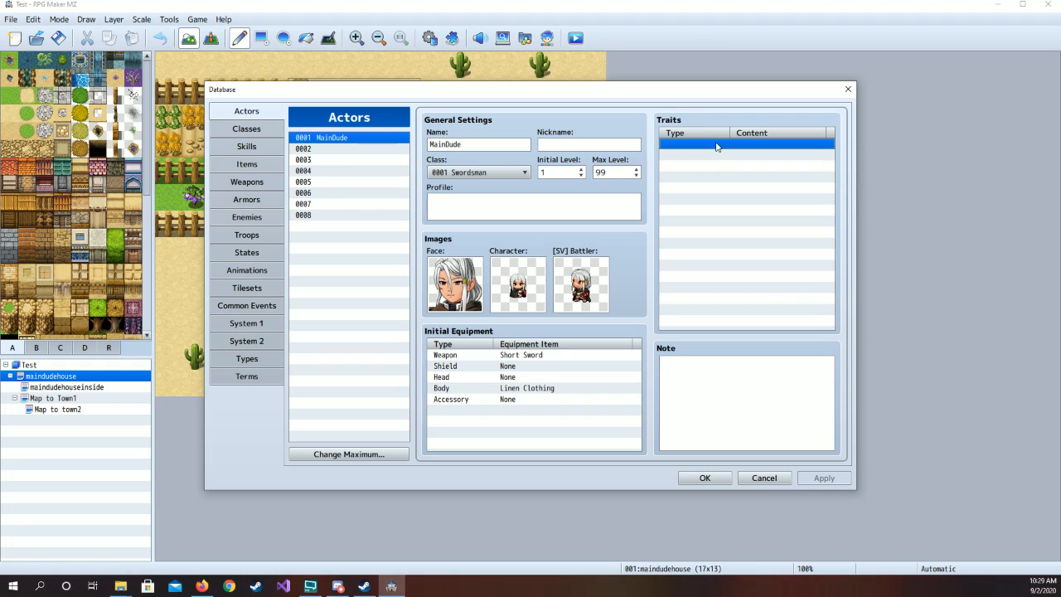
click(687, 147)
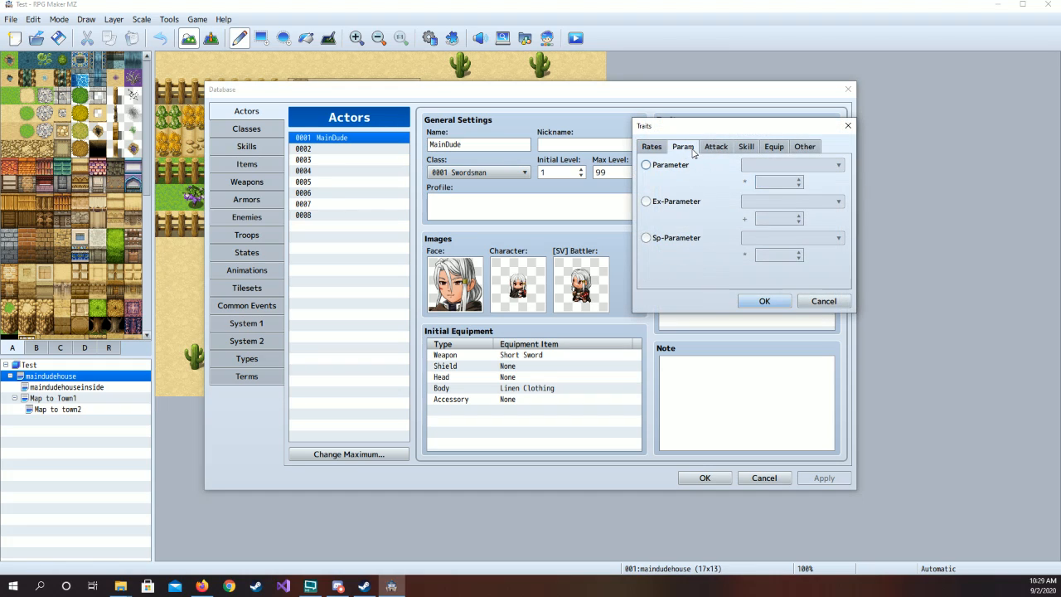
click(714, 146)
click(746, 146)
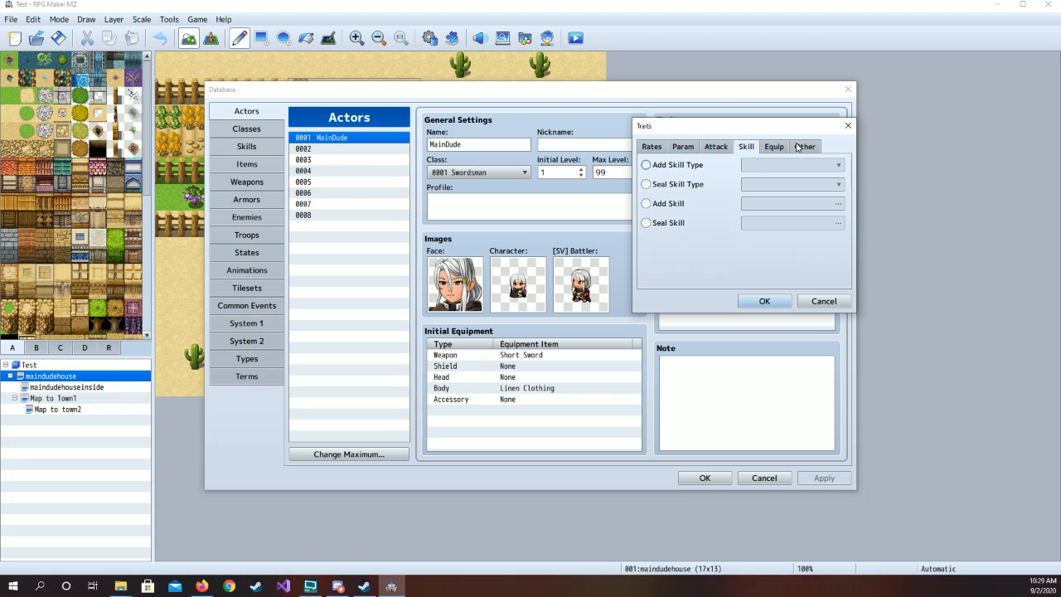
click(848, 125)
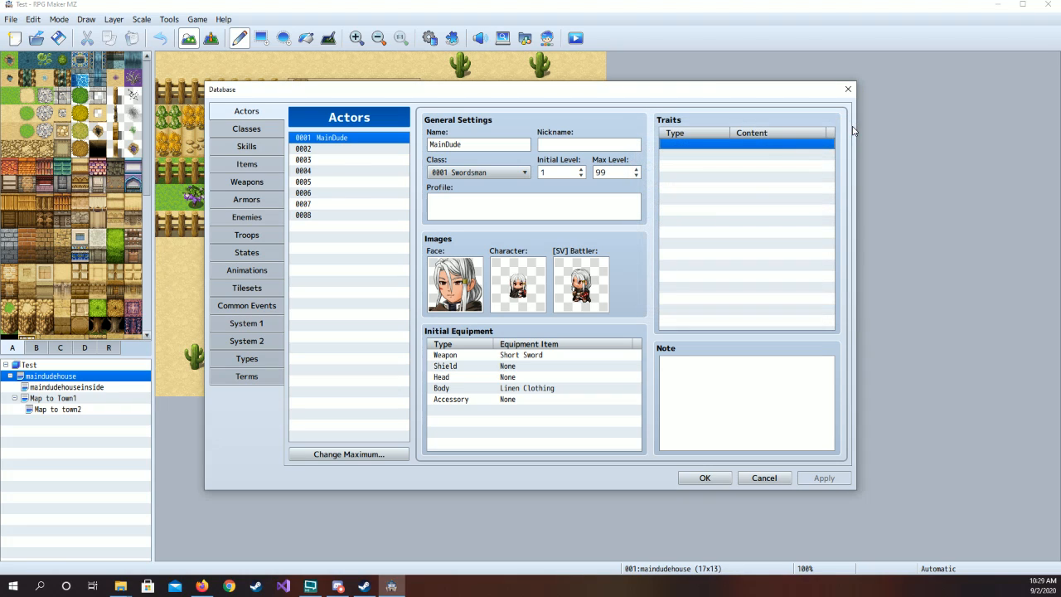
- Review the parameter curves, learnable skills and traits of the classes in the database, from Swordsman to Bandit
click(252, 131)
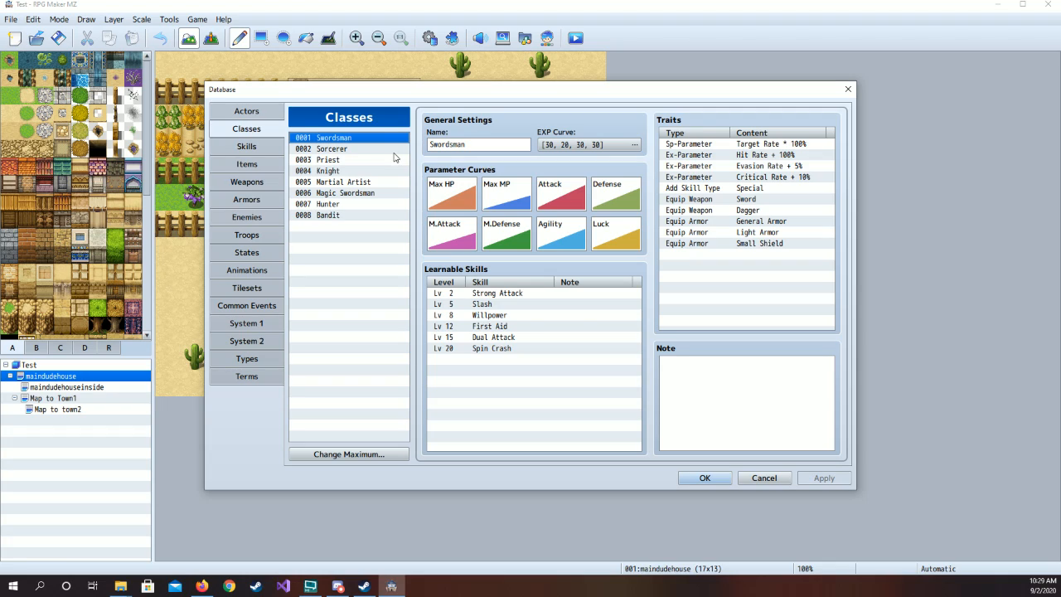
click(346, 159)
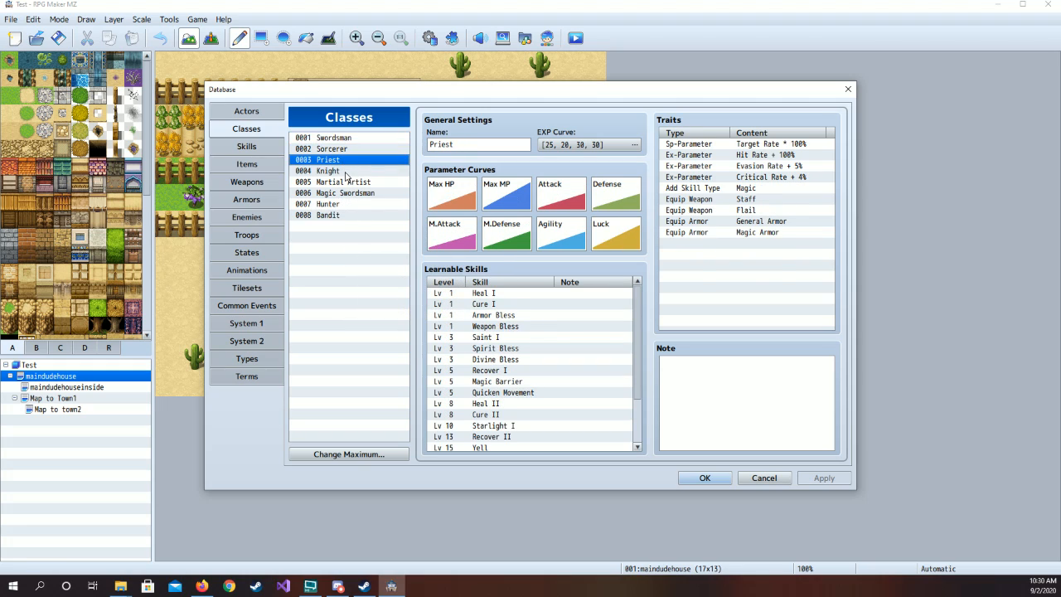
click(347, 173)
click(348, 184)
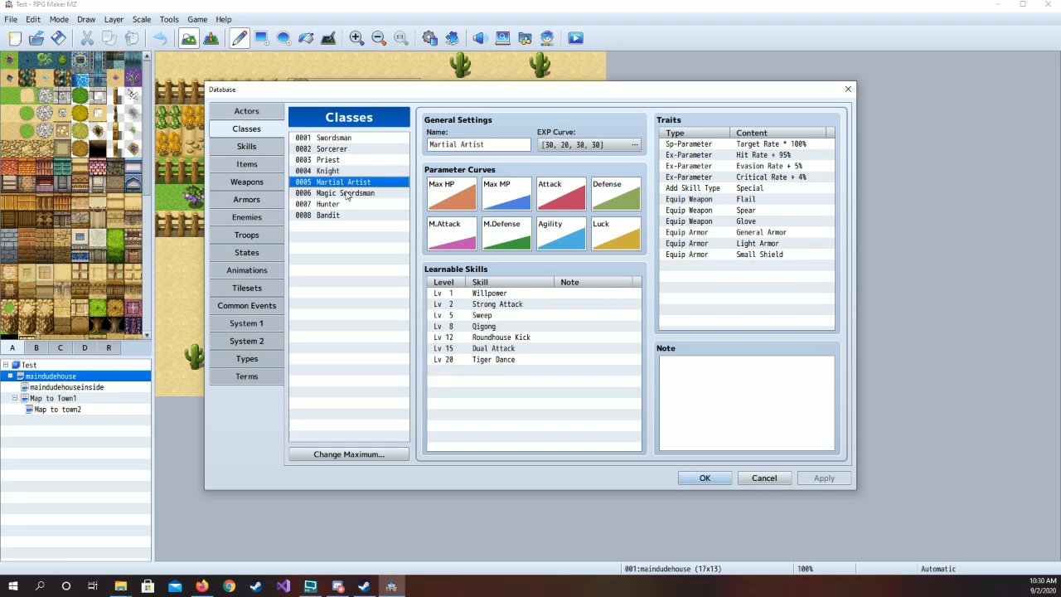
click(347, 193)
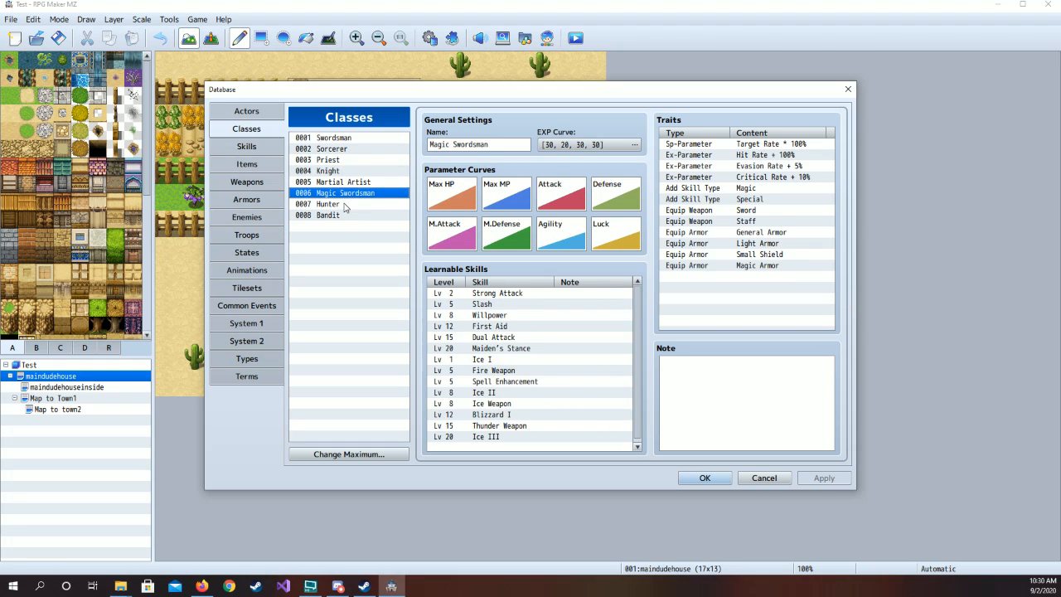
click(345, 204)
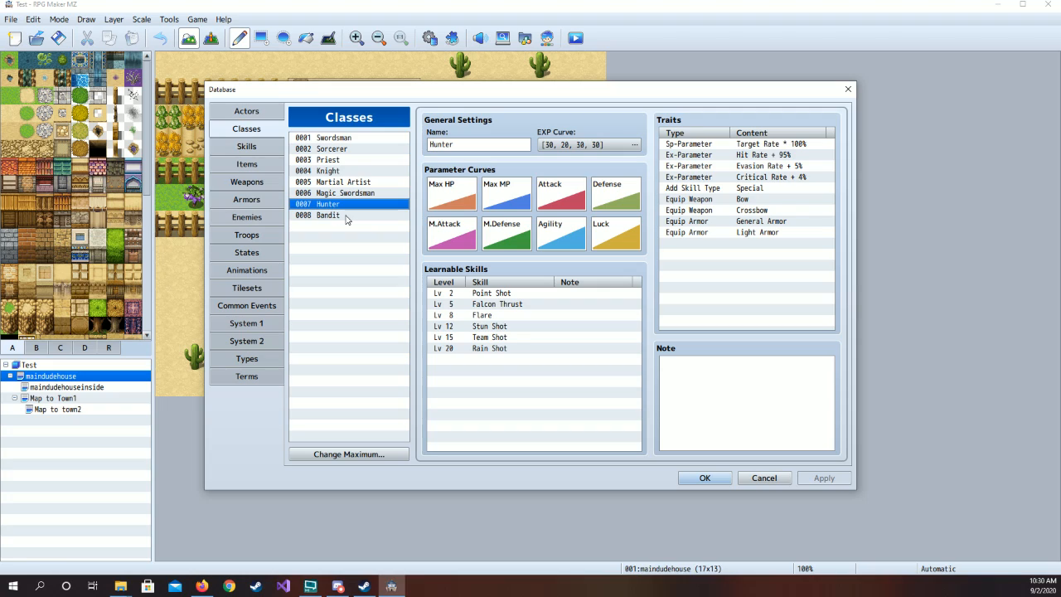
click(346, 217)
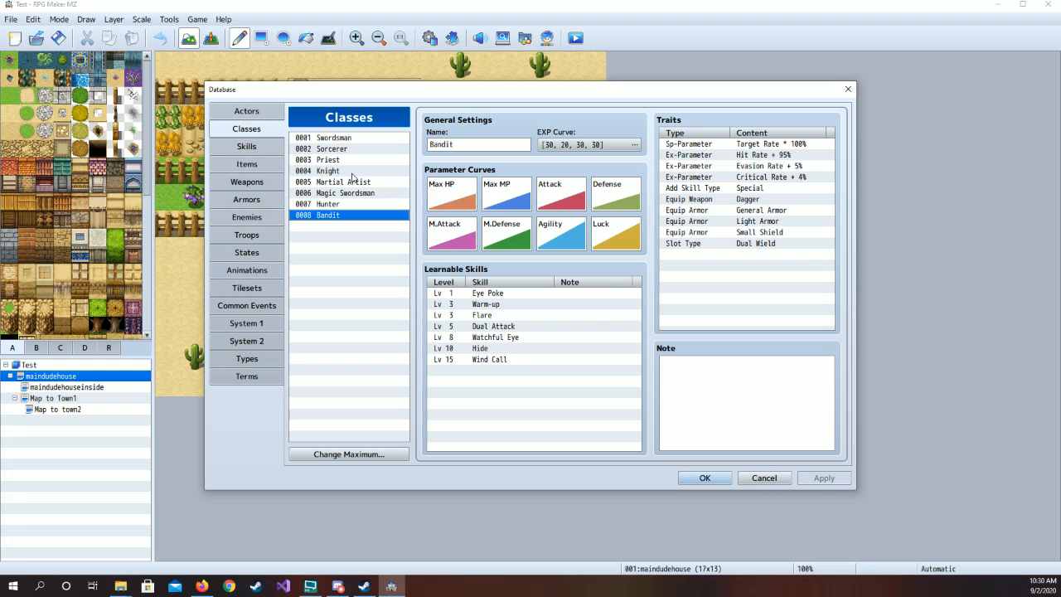
click(361, 149)
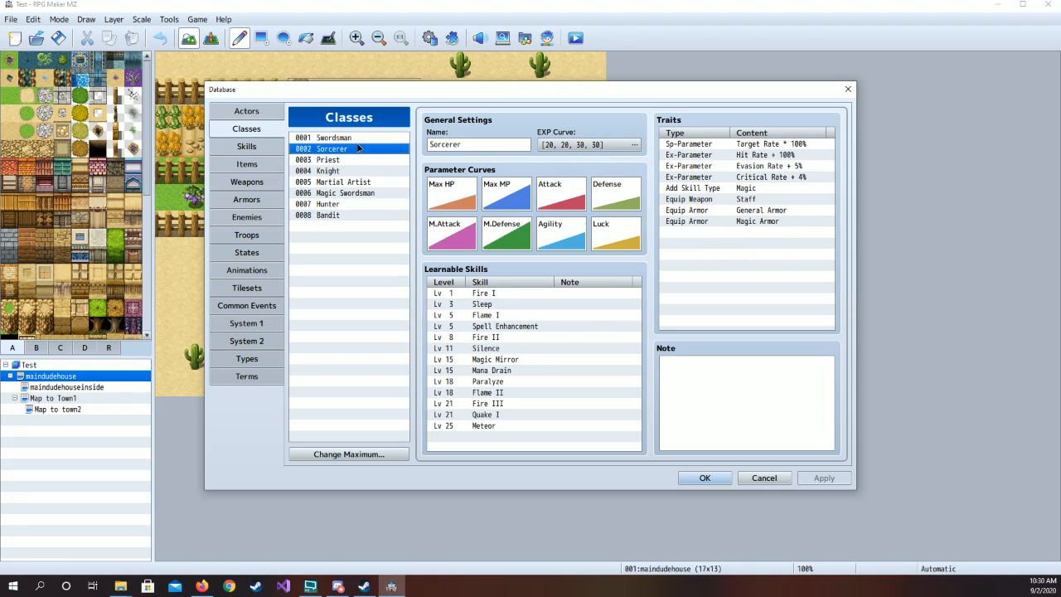
- Rename the Swordsman class as Warrior and the Sorcerer class as Mage
click(363, 137)
double_click(489, 145)
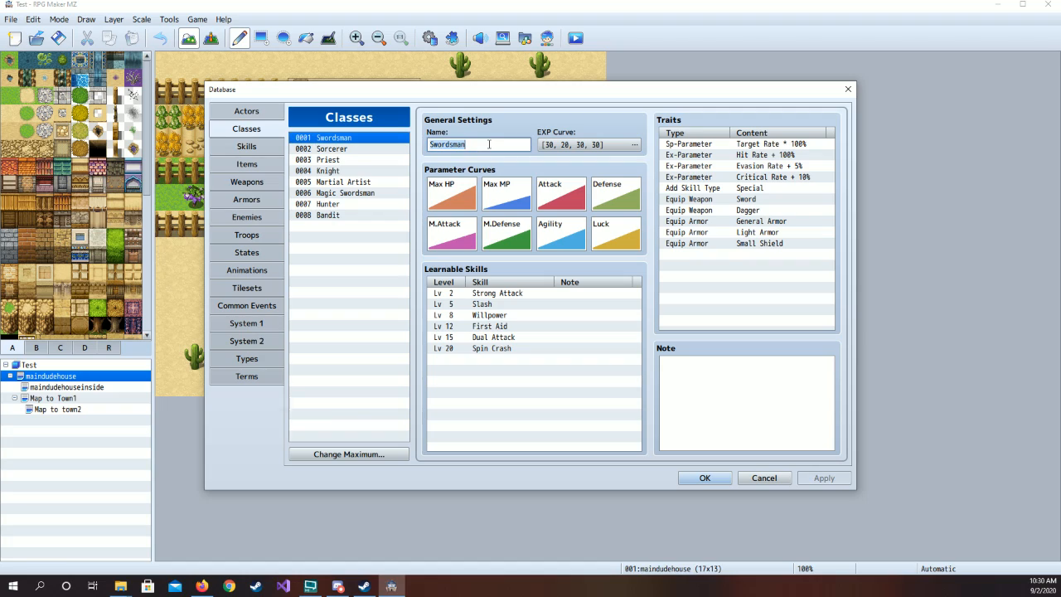
text(Warrior)
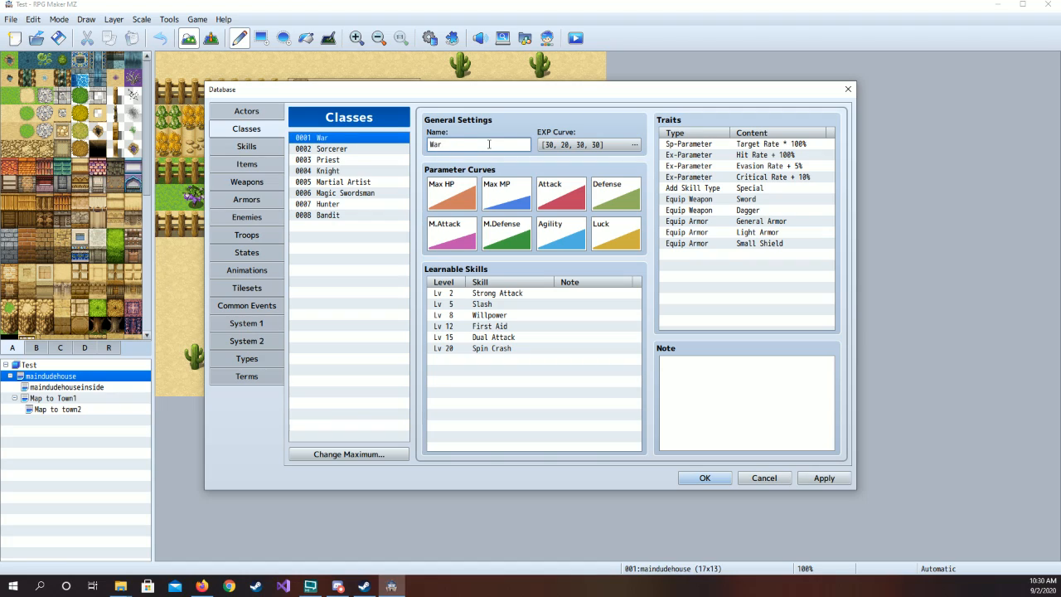
click(368, 151)
double_click(477, 147)
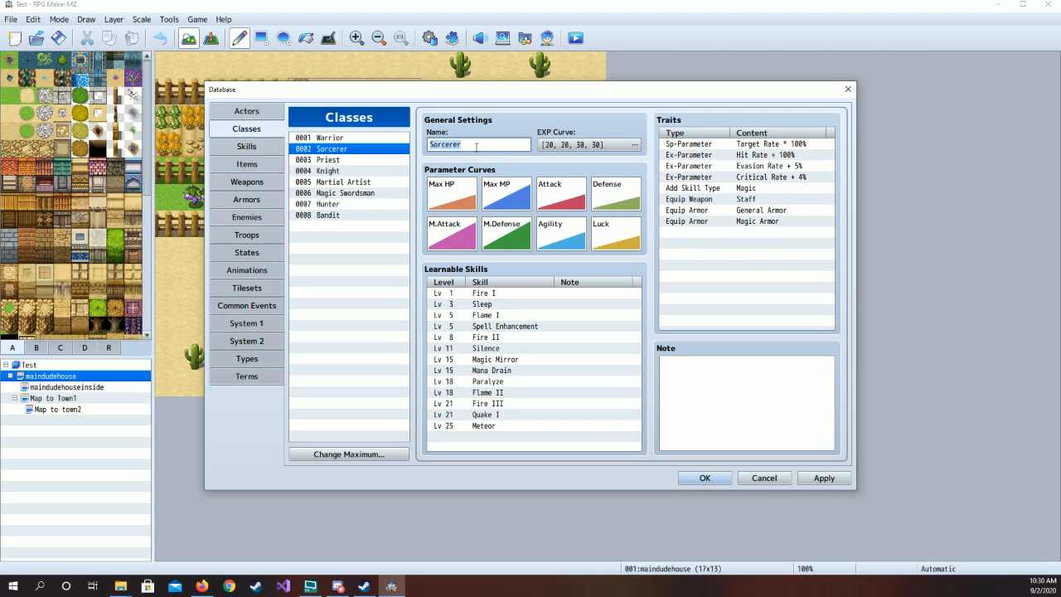
text(Mage)
- Rename the Priest class as Healer
click(395, 161)
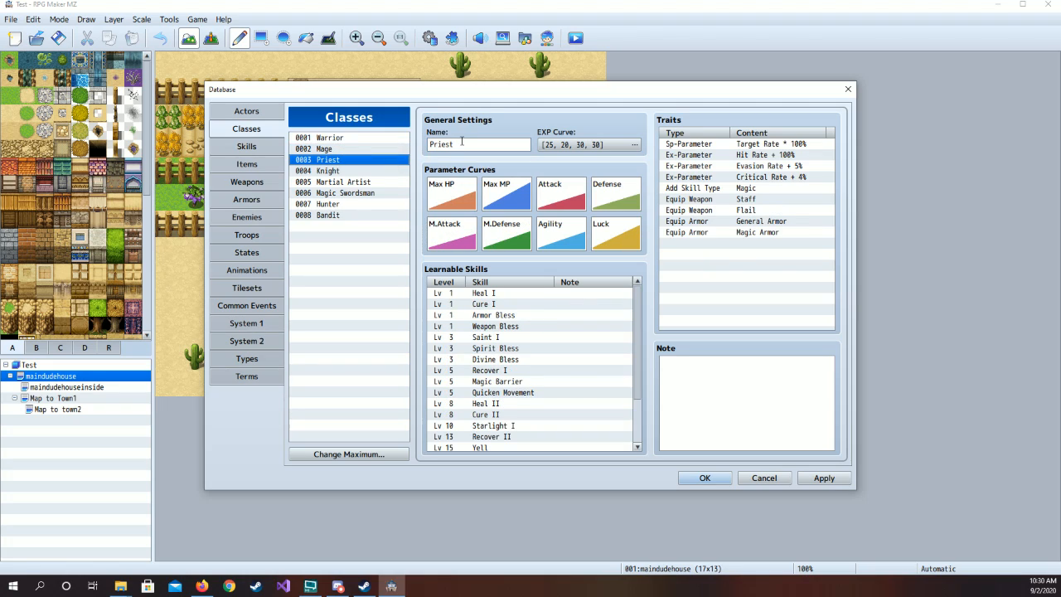
double_click(467, 143)
text(Healer)
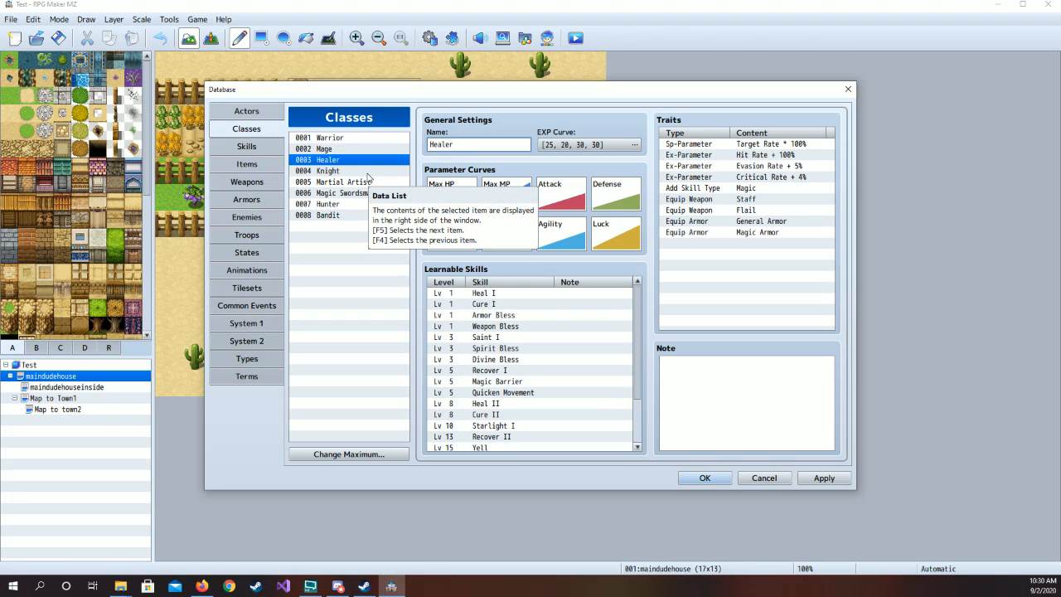
- Rename the Martial Artist class as Monk
click(370, 182)
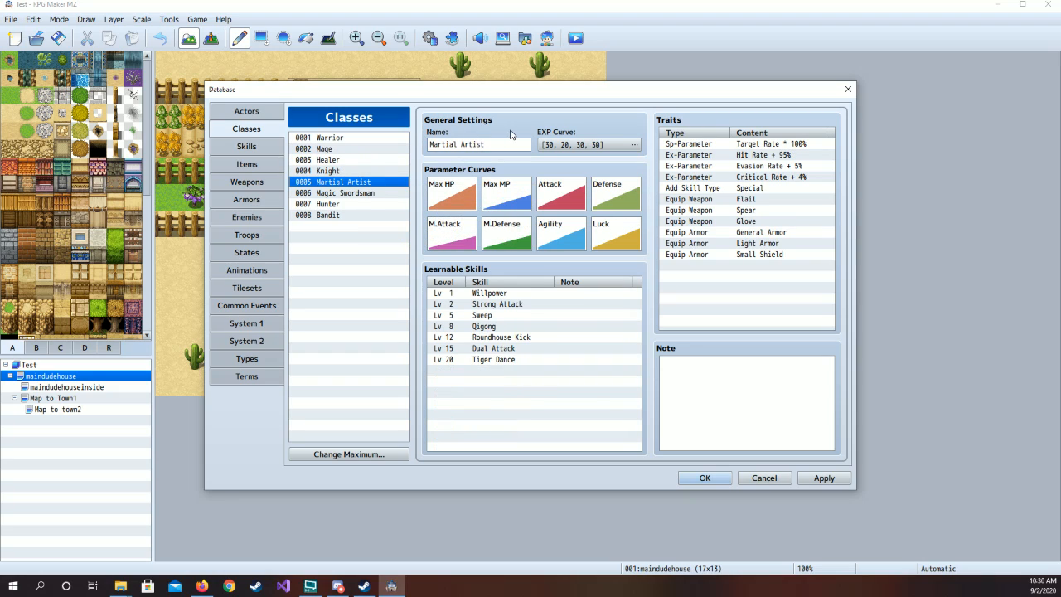
triple_click(508, 144)
text(Monk)
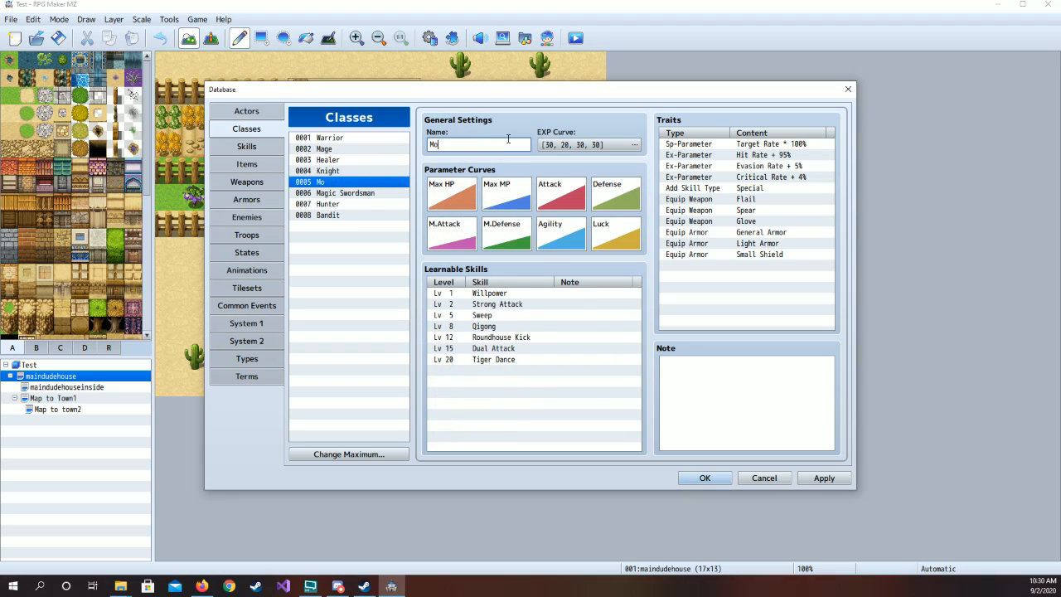
- Rename the Hunter class as Archer and the Bandit class as Rogue
click(363, 199)
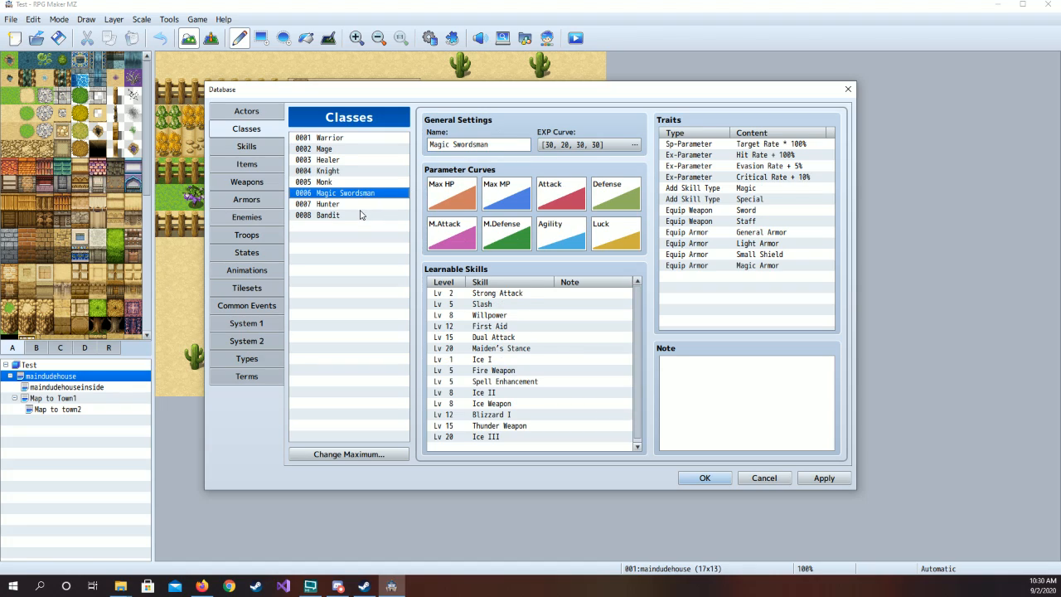
click(356, 204)
double_click(520, 143)
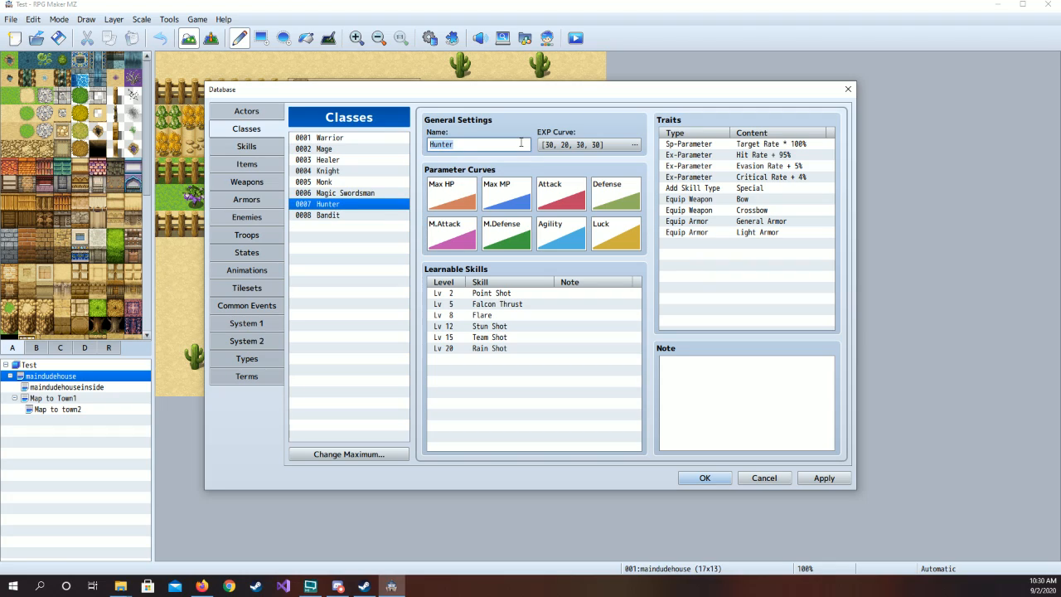
text(Archer)
click(362, 215)
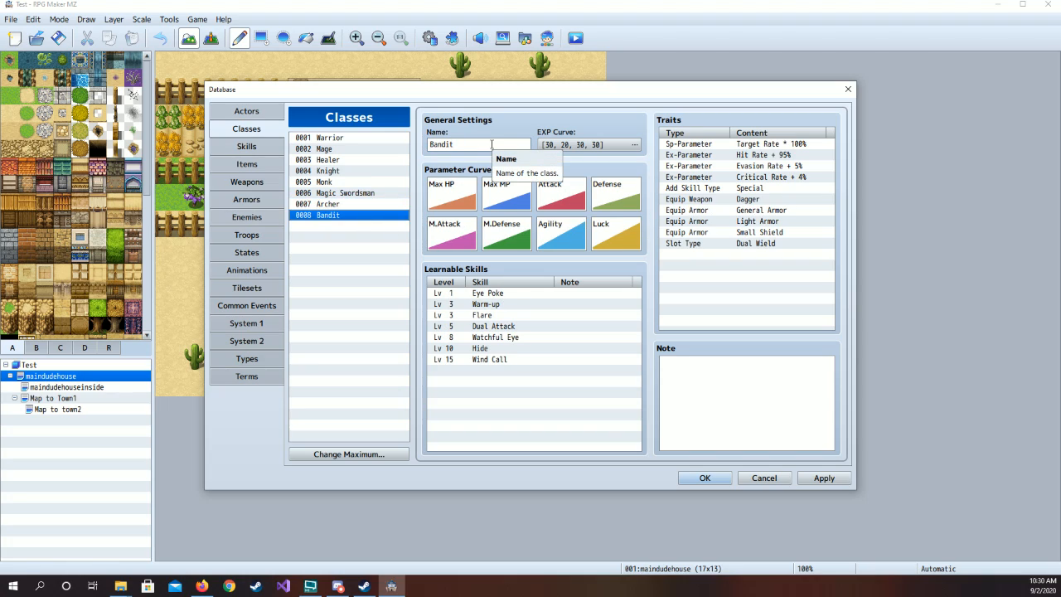
double_click(487, 141)
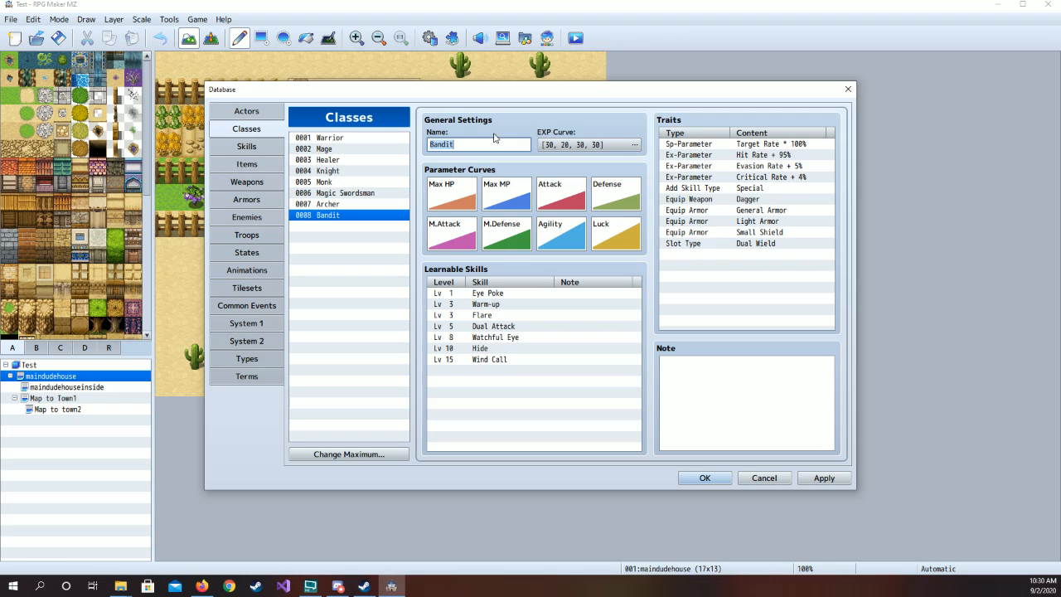
text(Rogue)
- Raise the maximum number of classes to 9 and name the new ninth class Villian
click(353, 139)
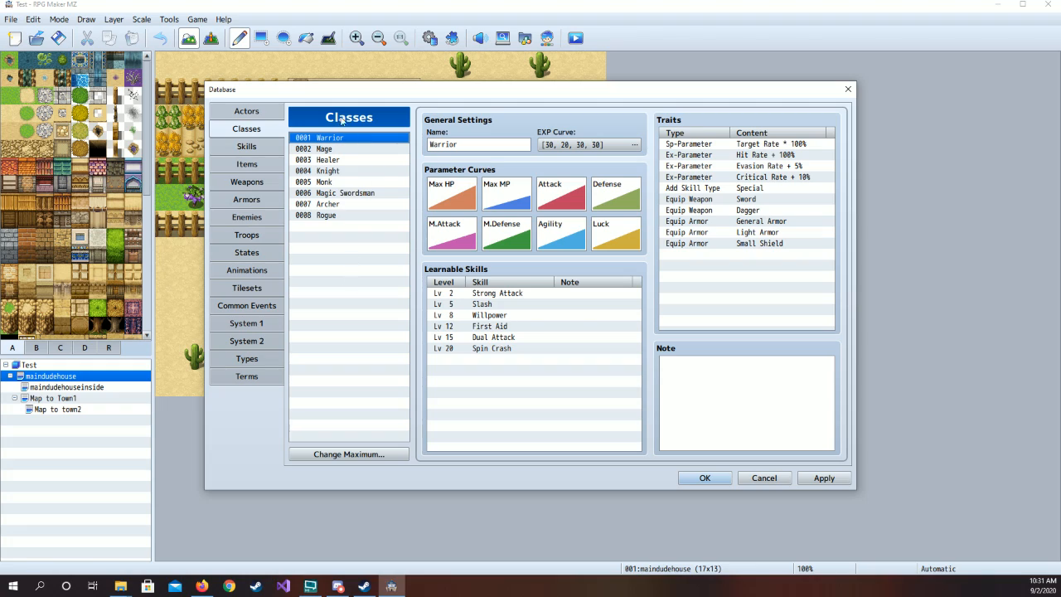
click(371, 456)
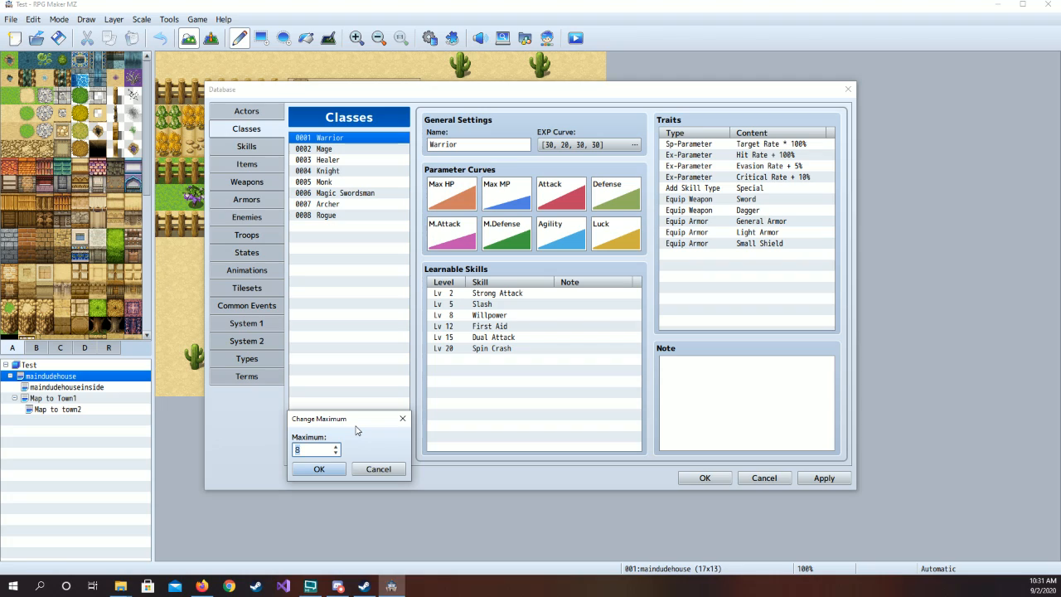
click(319, 469)
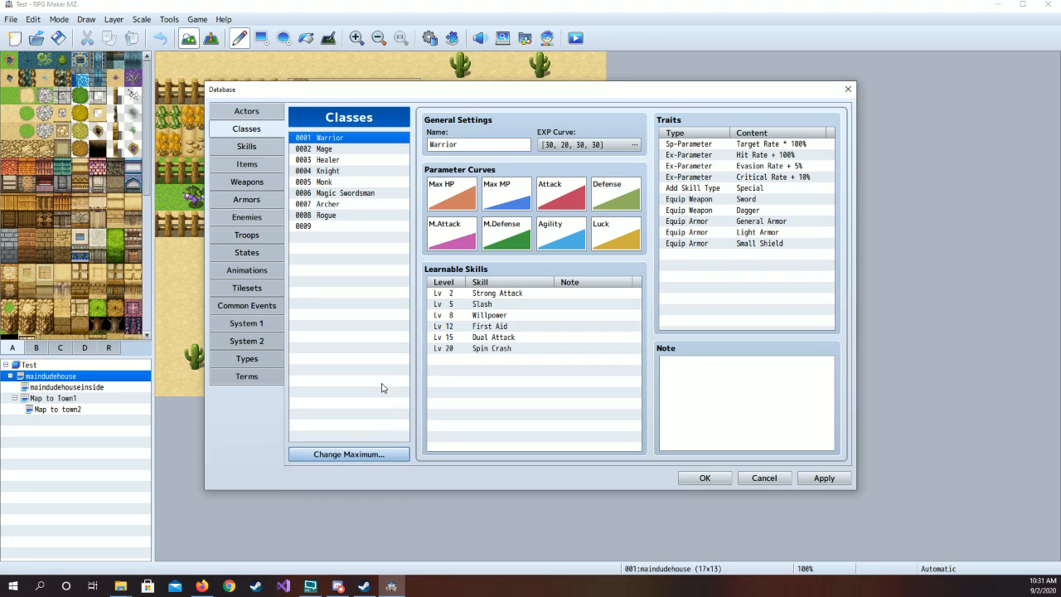
click(362, 226)
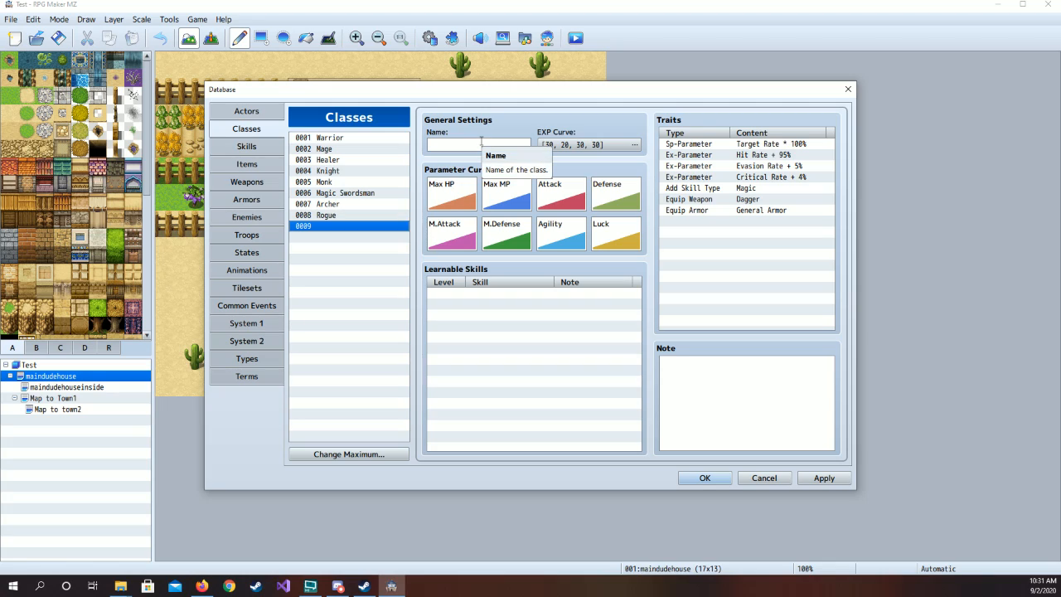
click(480, 143)
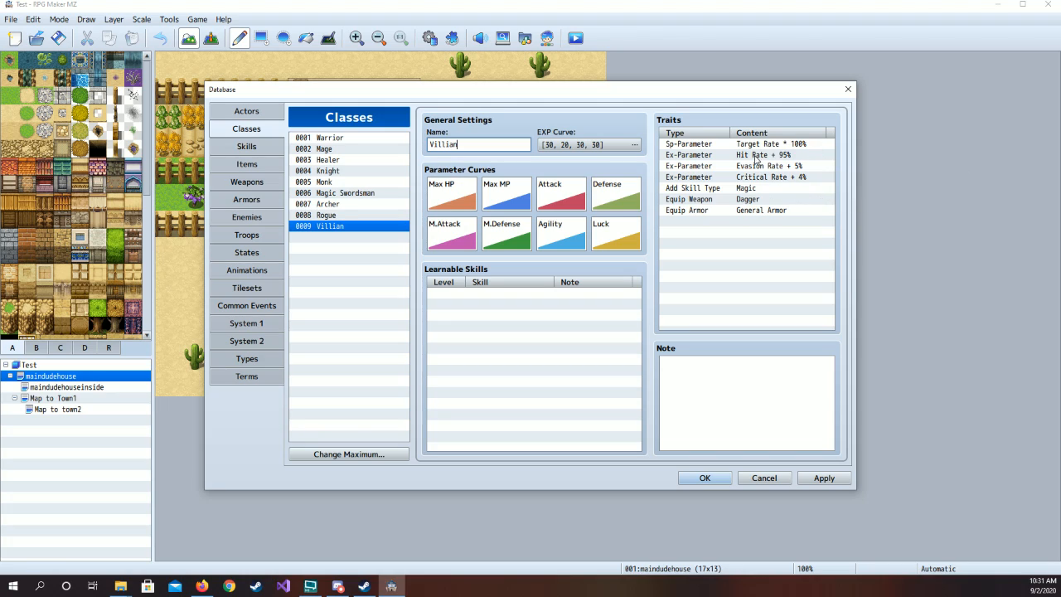
- Examine the traits and learnable skills of the existing classes for comparison with the Villian class
click(326, 139)
click(324, 150)
click(320, 161)
click(321, 172)
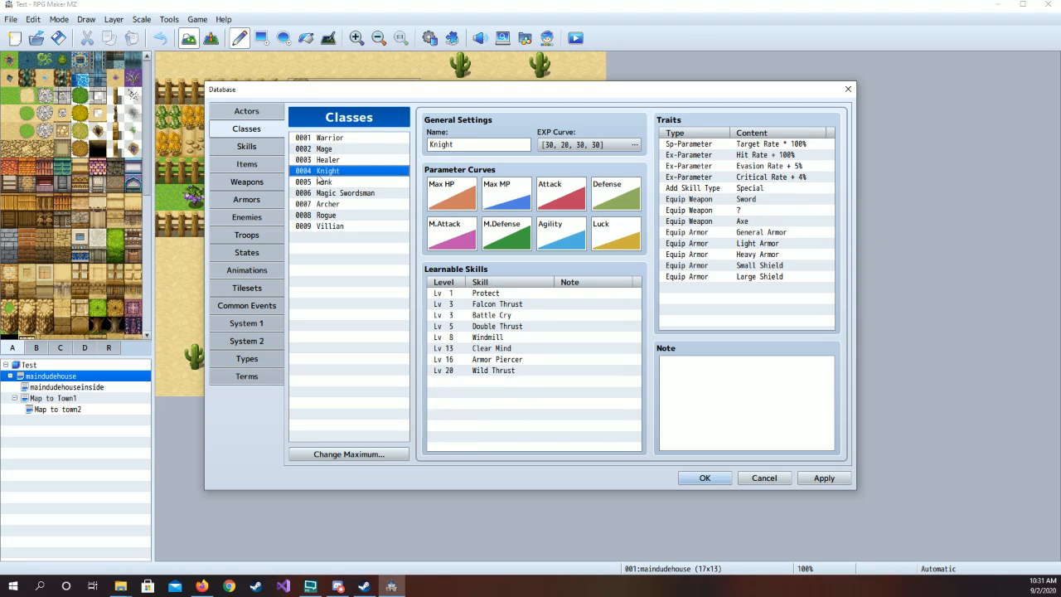
click(319, 193)
click(312, 205)
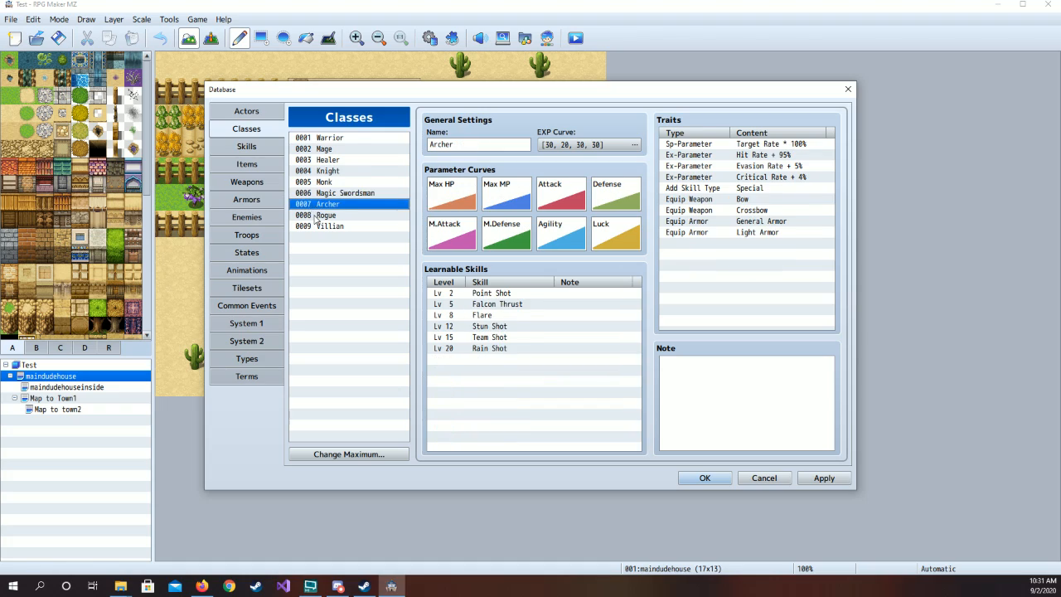
click(316, 216)
click(333, 226)
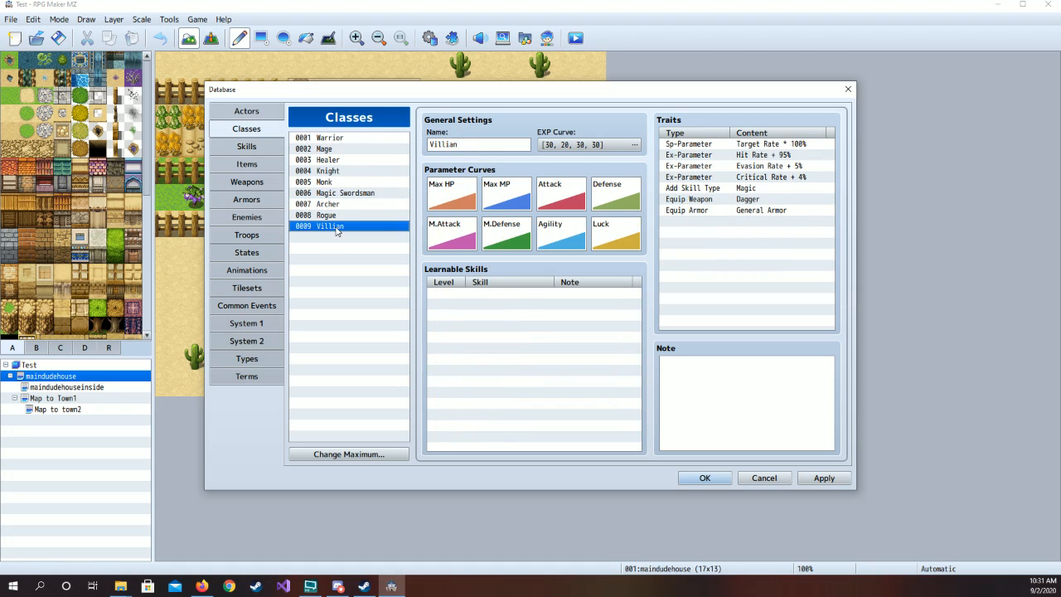
- Delete the Add Skill Type, Equip Weapon and Equip Armor traits from the Villian class
click(793, 191)
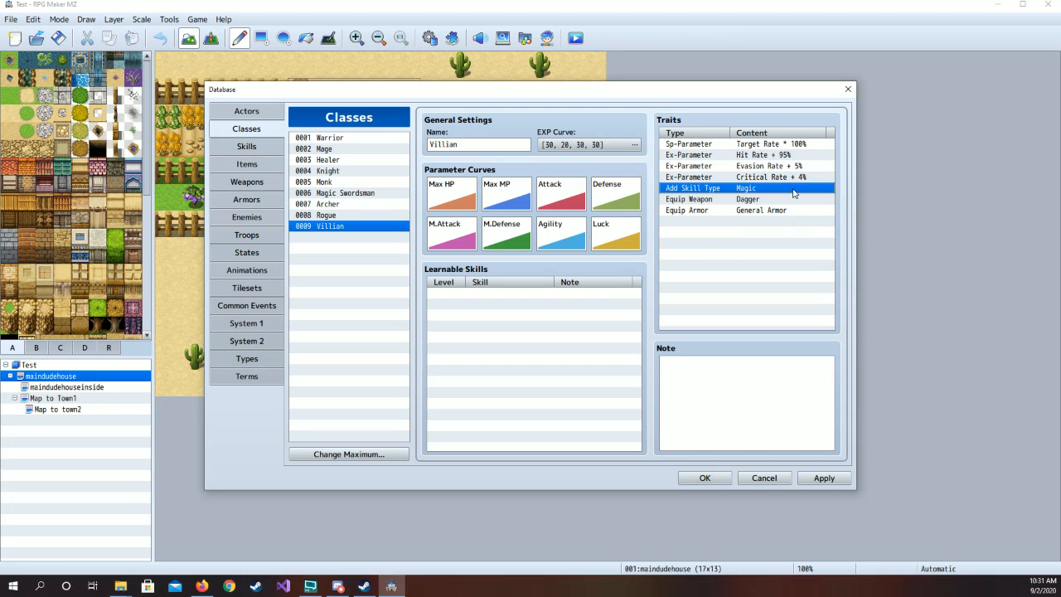
key(Delete)
key(Delete)
key(Delete)
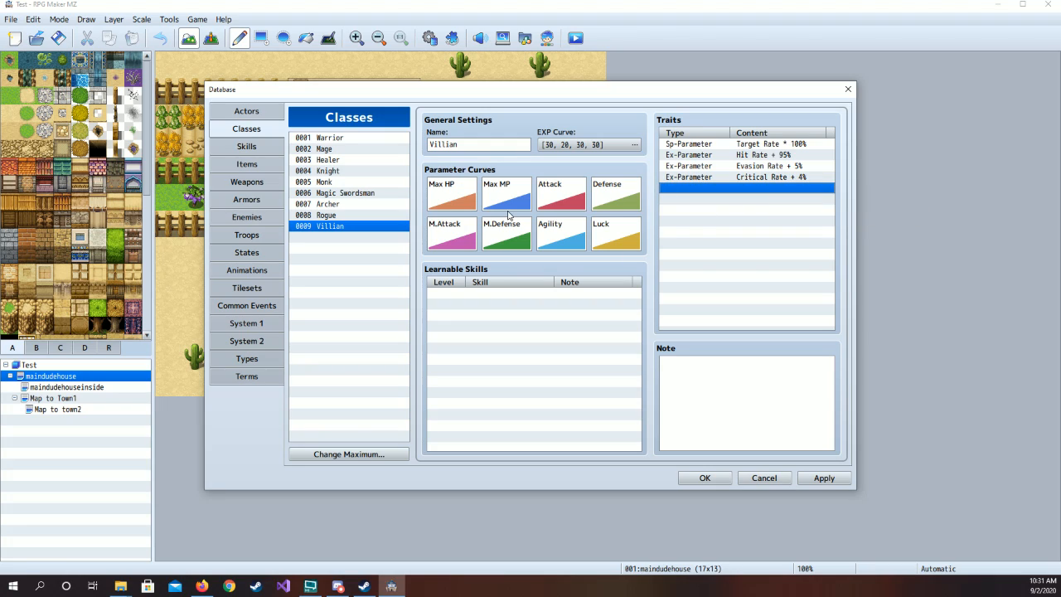
click(449, 194)
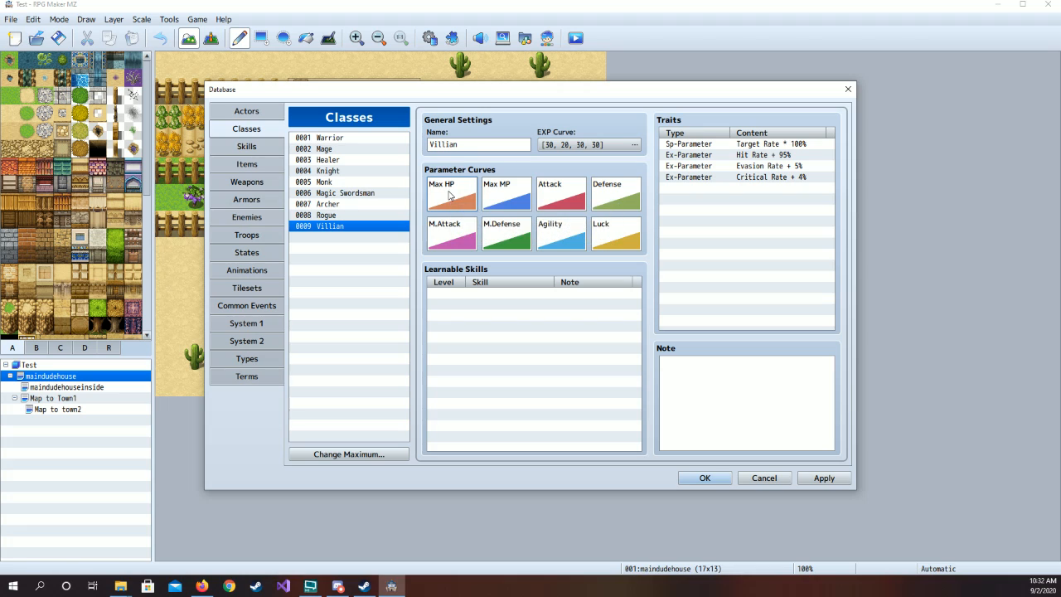
double_click(453, 201)
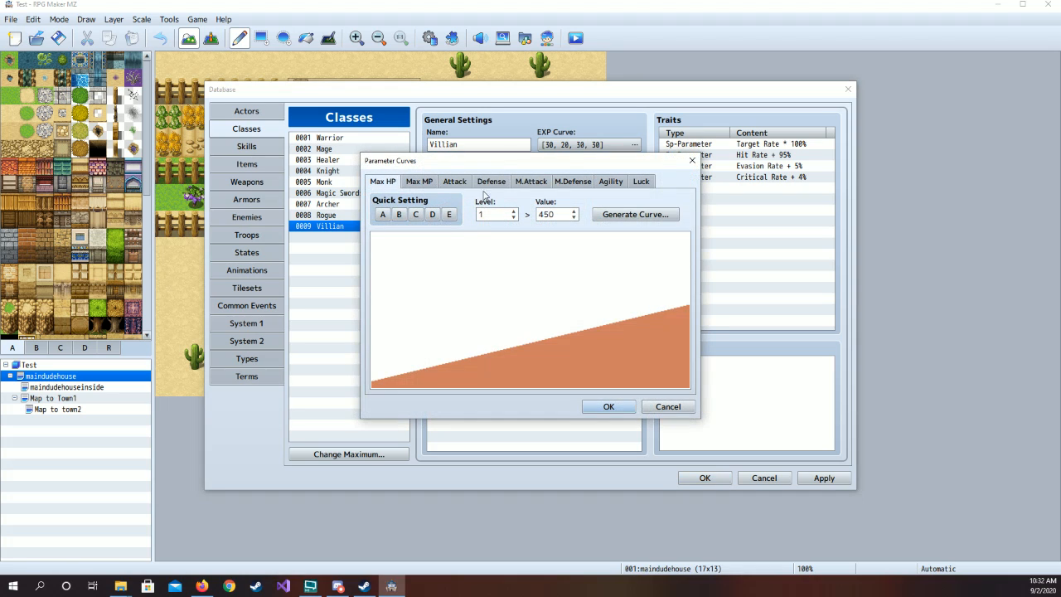
click(692, 161)
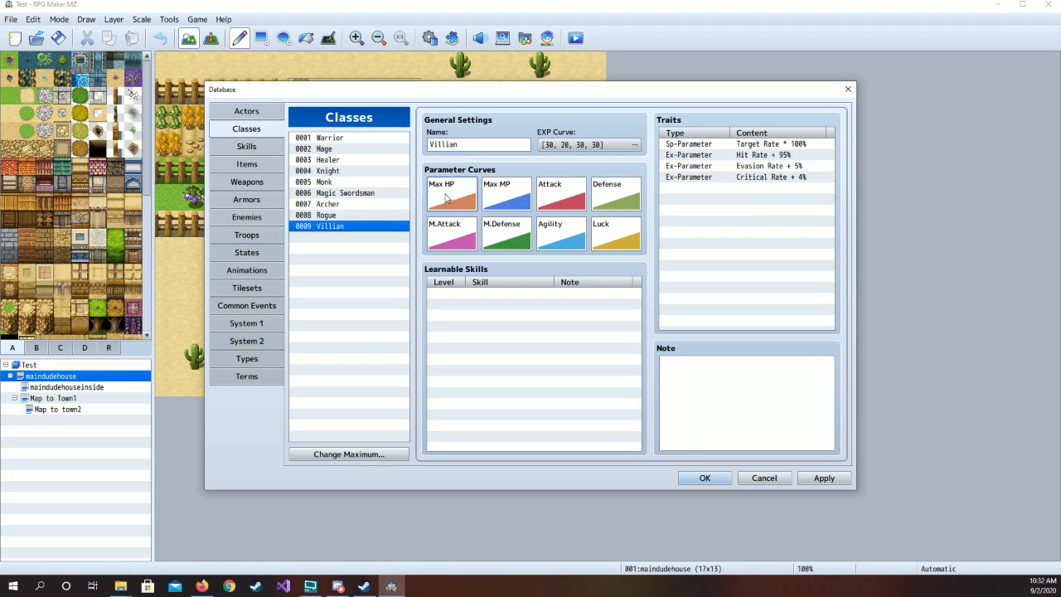
- Try the quick settings A through E on the Villian class's Max HP parameter curve
double_click(452, 199)
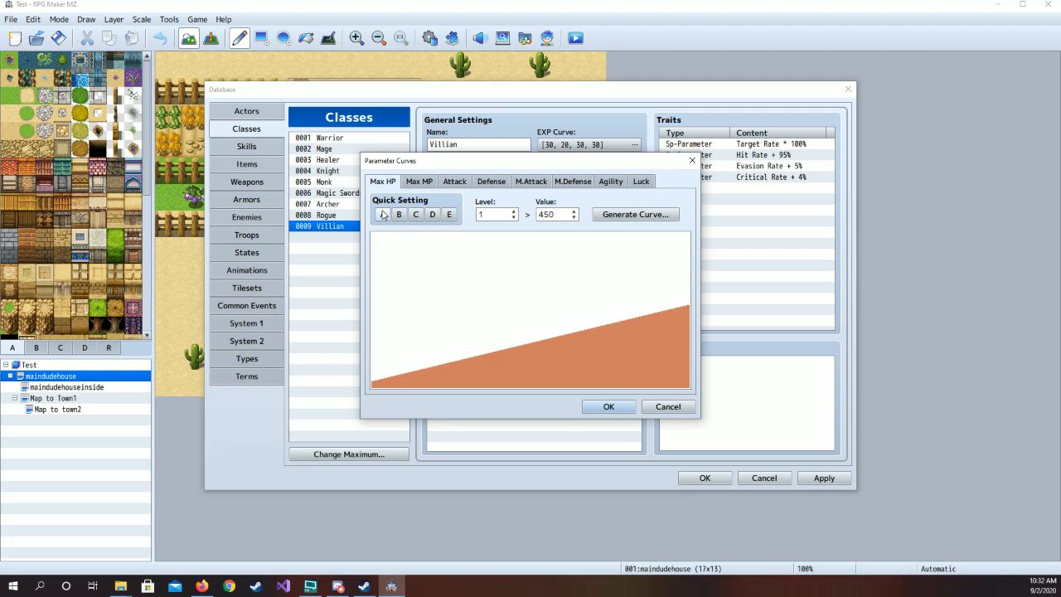
click(386, 216)
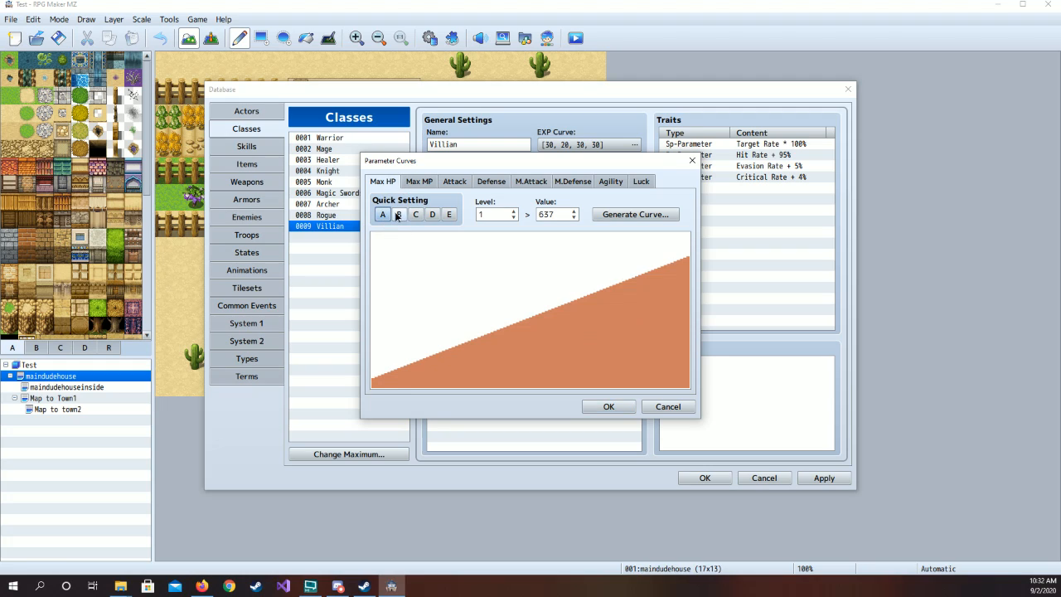
click(398, 217)
click(380, 216)
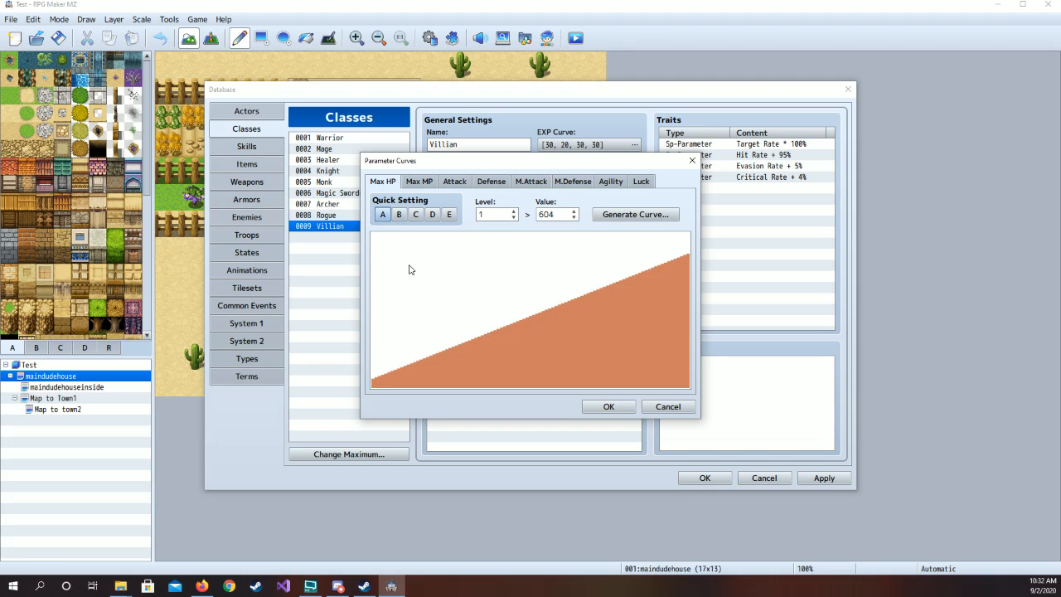
click(399, 214)
click(415, 216)
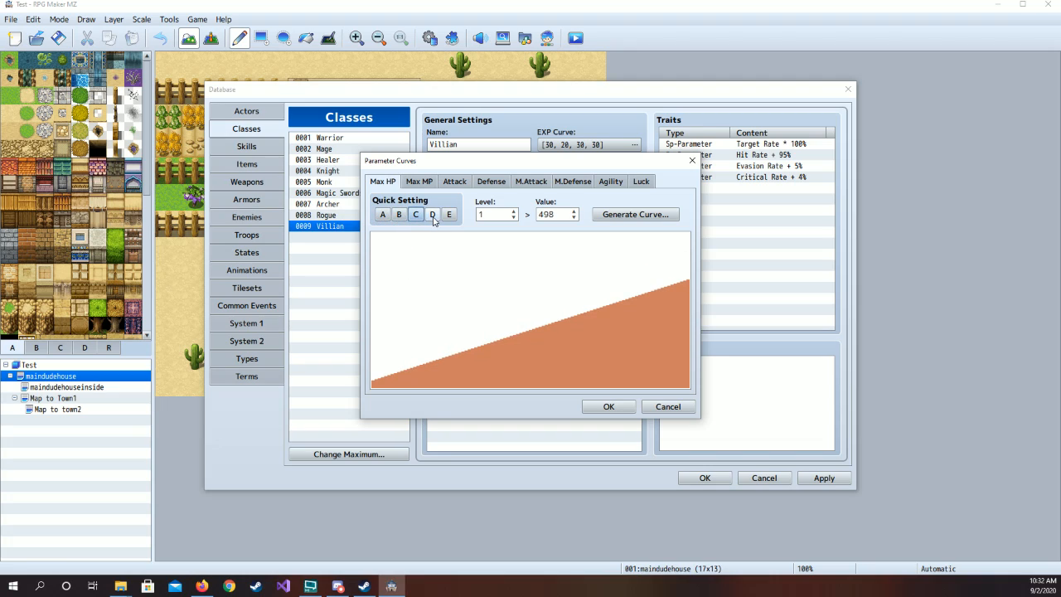
click(432, 216)
click(450, 217)
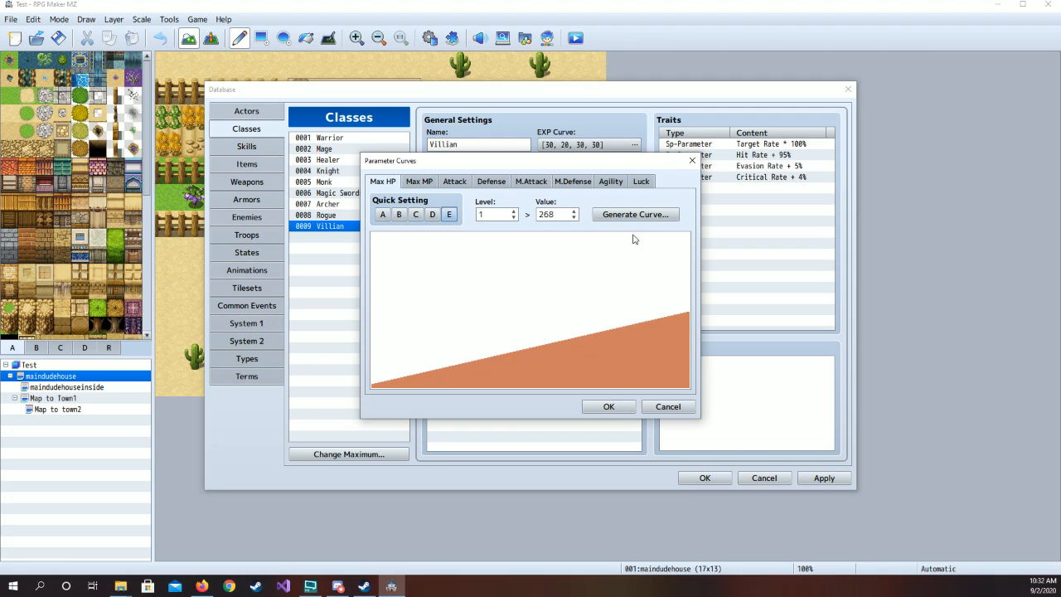
- Apply quick setting C to the Max HP curve, set its level 1 value to 450, and generate the curve with normal growth
click(415, 215)
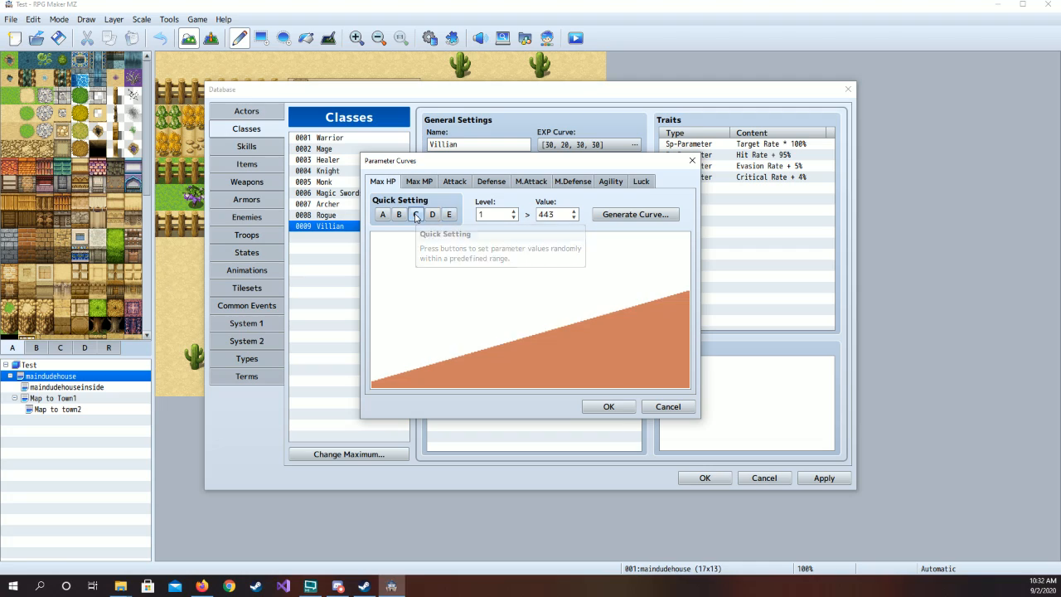
double_click(555, 215)
text(450)
click(622, 214)
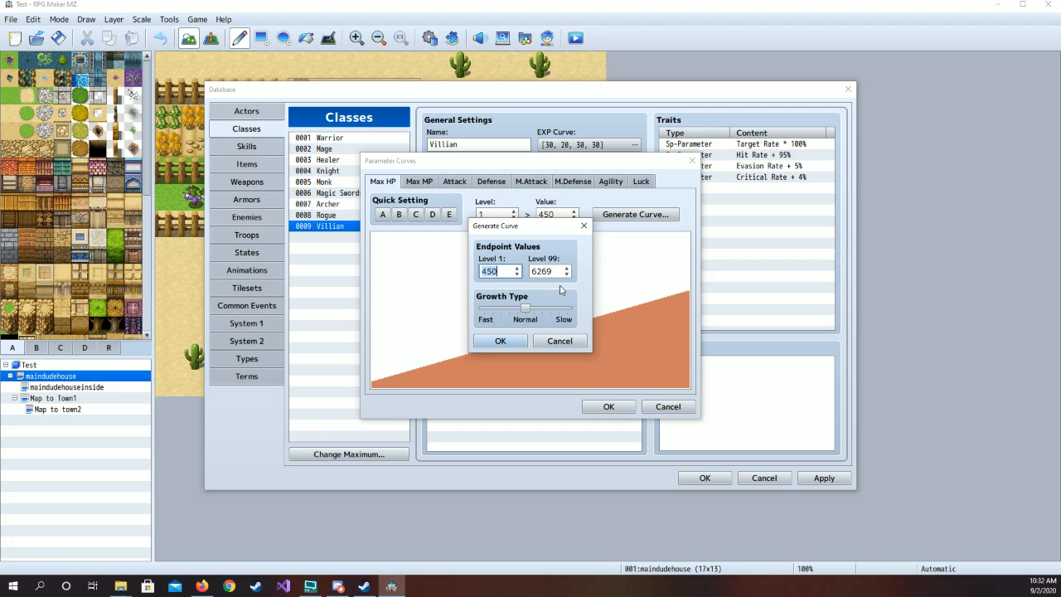
click(517, 343)
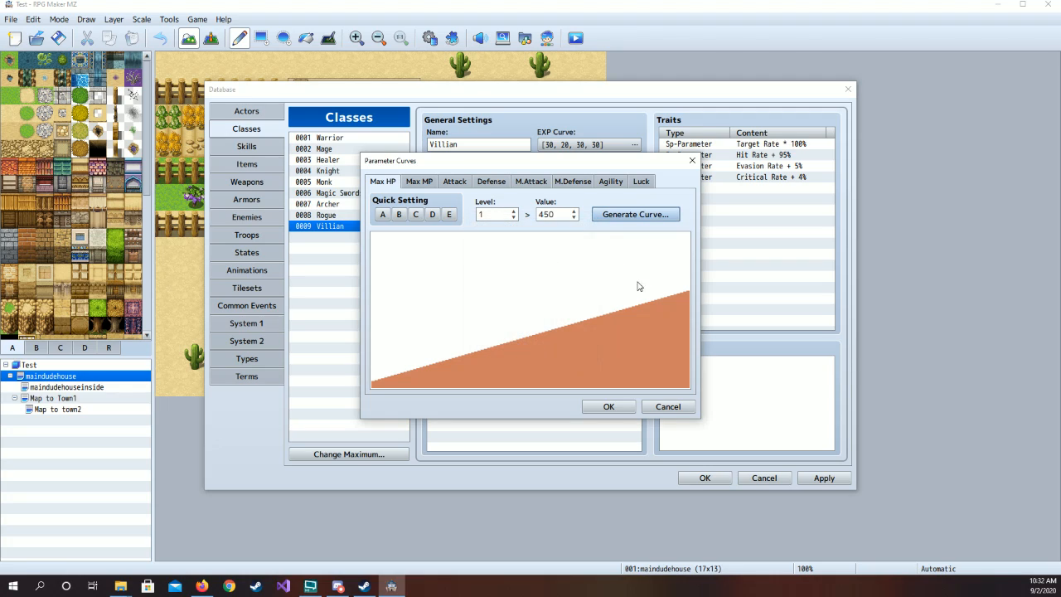
- Apply quick setting C to the Villian class's Max MP, Attack and Defense curves
click(421, 182)
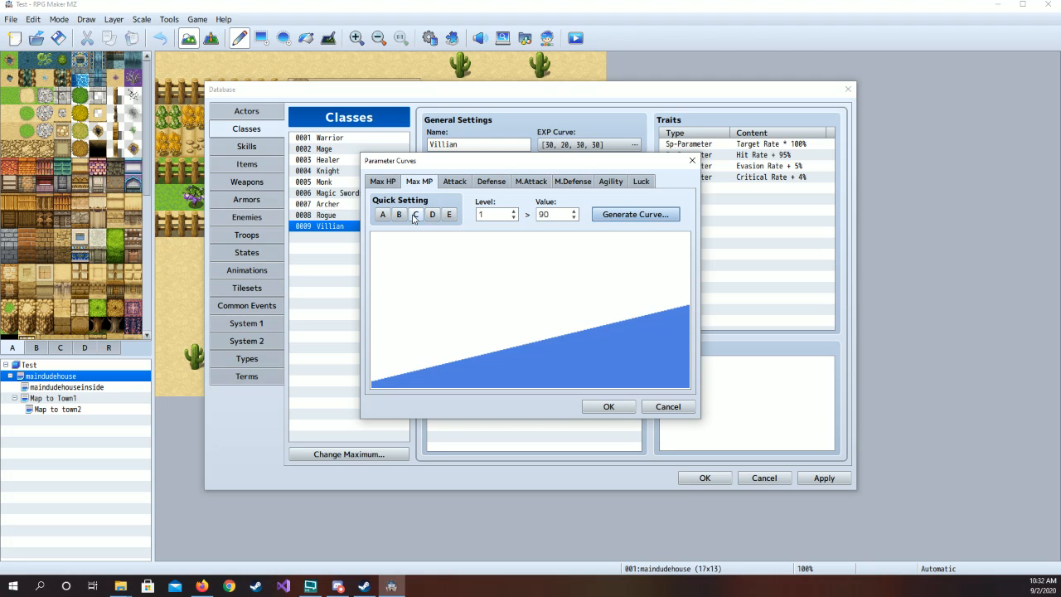
click(414, 216)
click(454, 181)
click(416, 216)
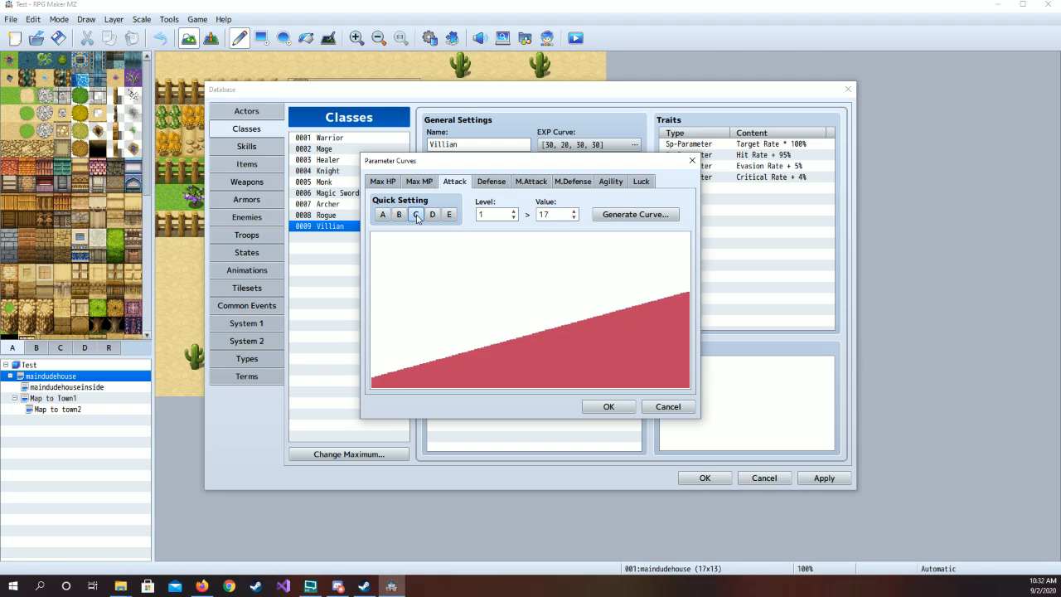
click(490, 181)
click(416, 215)
- Apply quick setting C to the M.Attack, M.Defense, Agility and Luck curves and accept the parameter curves
click(530, 182)
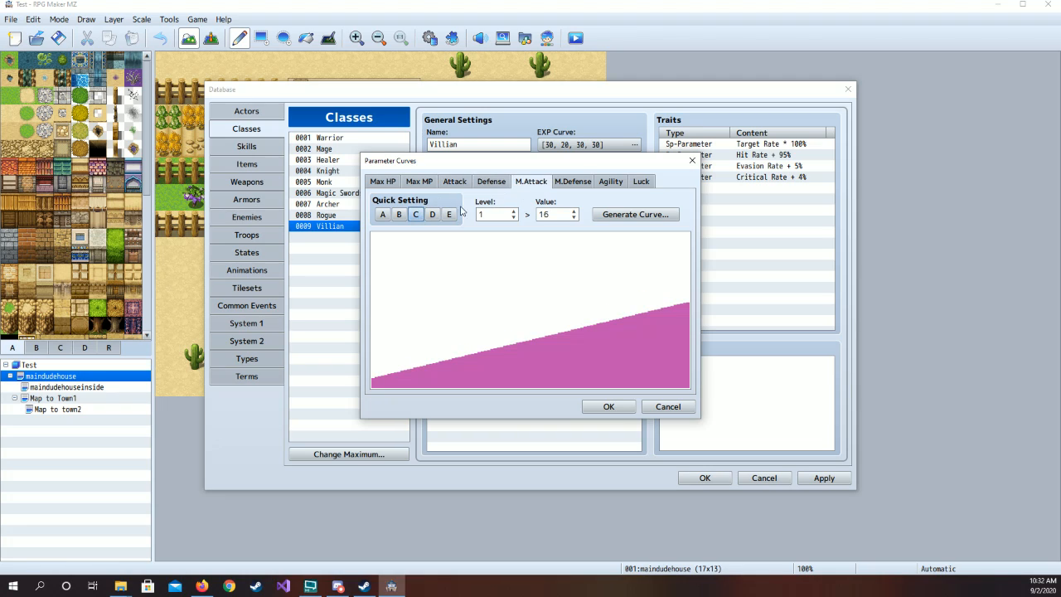
click(416, 215)
click(572, 181)
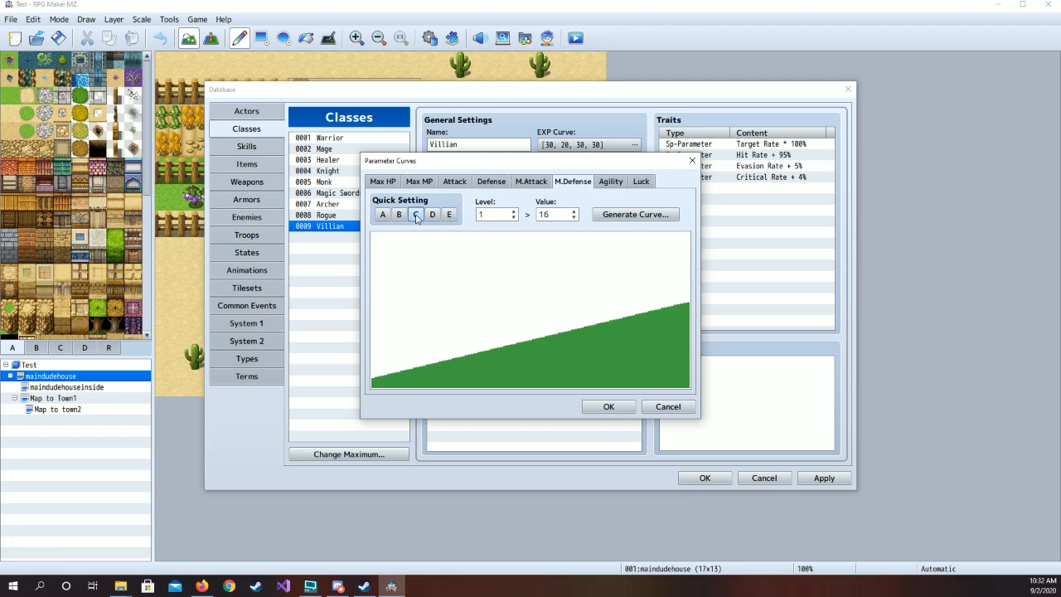
click(416, 215)
click(610, 181)
click(416, 214)
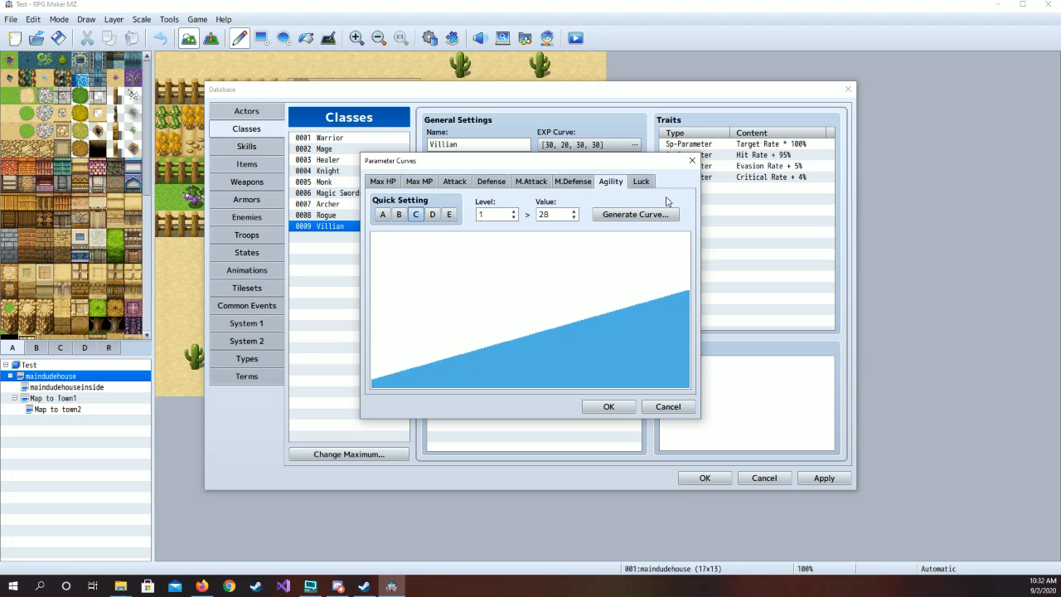
click(640, 181)
click(416, 215)
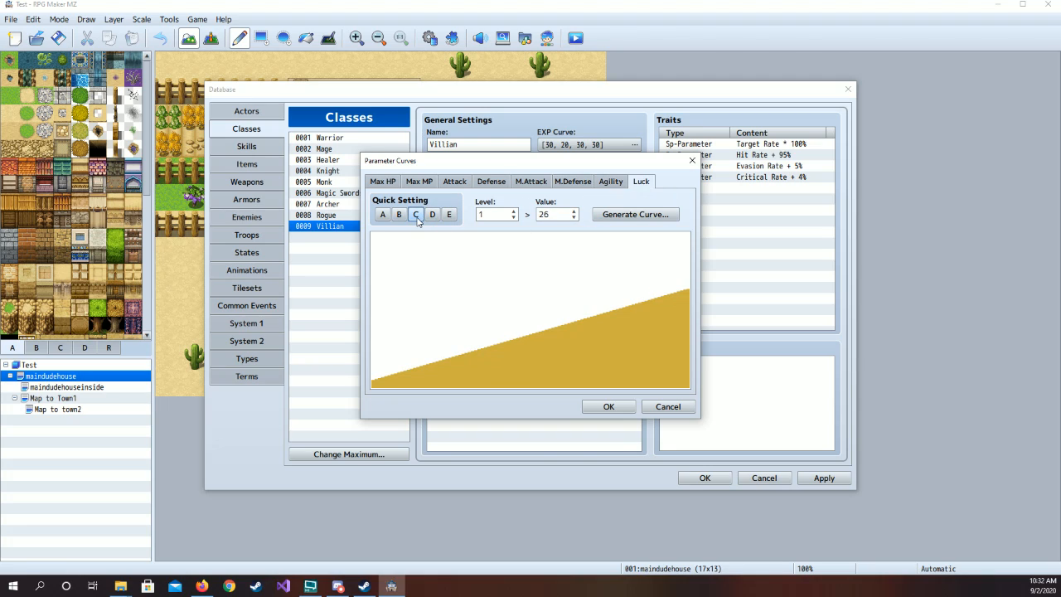
click(609, 406)
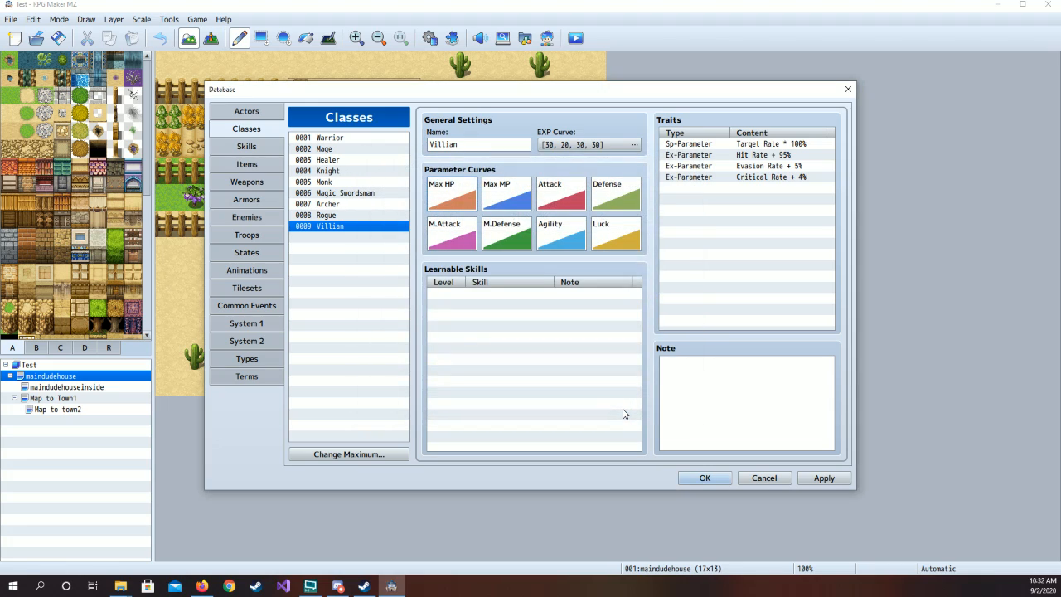
- Add an Equip Weapon trait for Sword to the Villian class
double_click(708, 192)
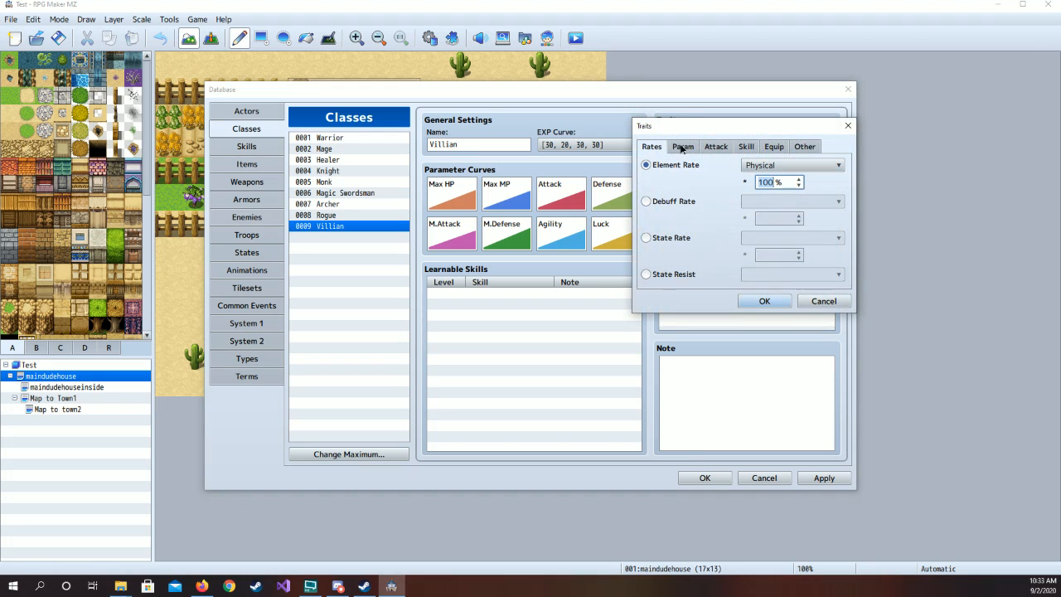
click(682, 147)
click(710, 147)
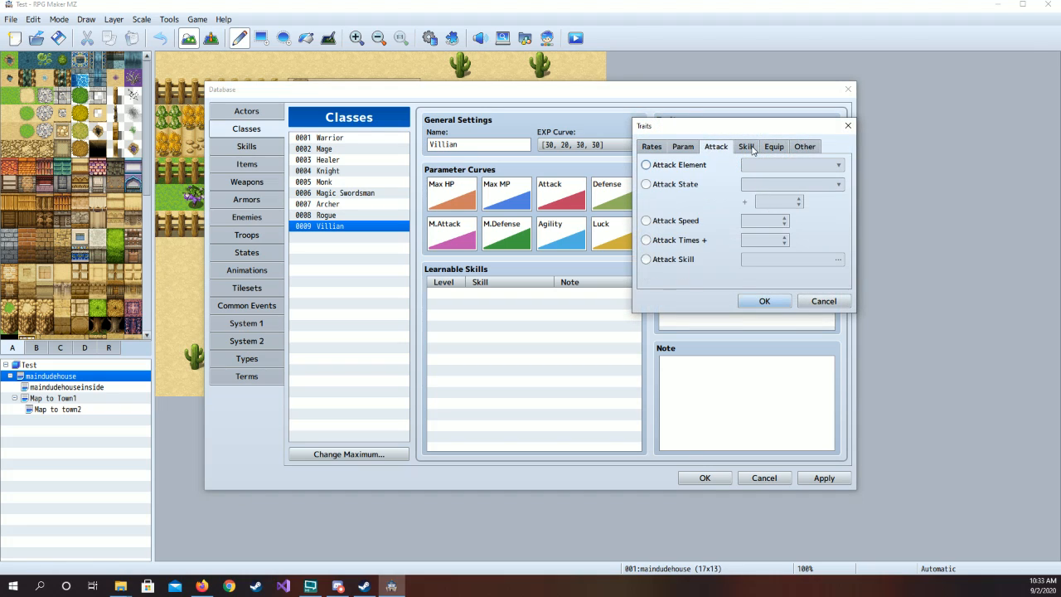
click(751, 148)
click(770, 154)
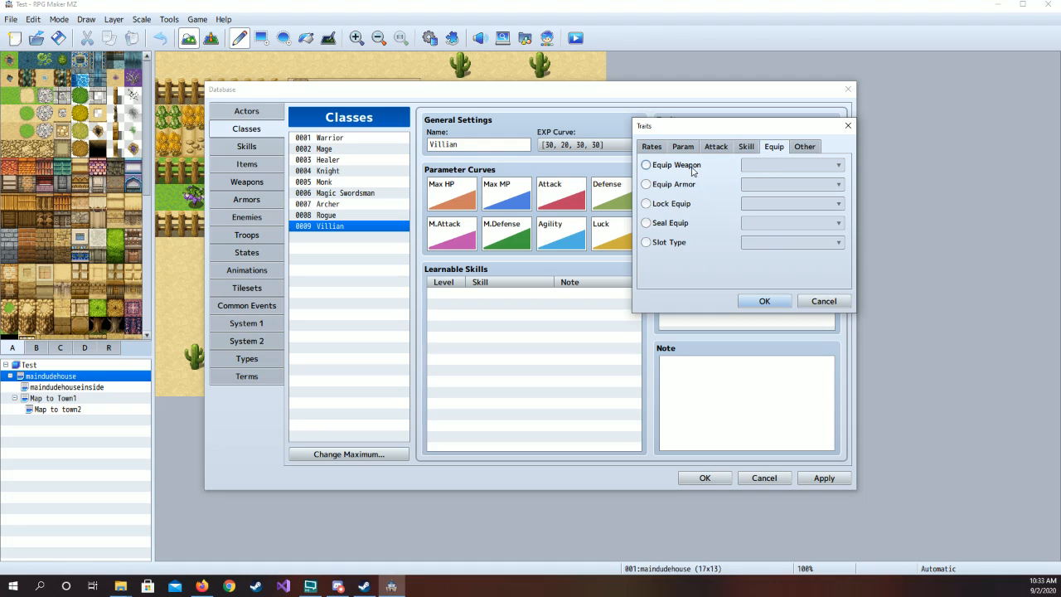
click(692, 166)
click(789, 166)
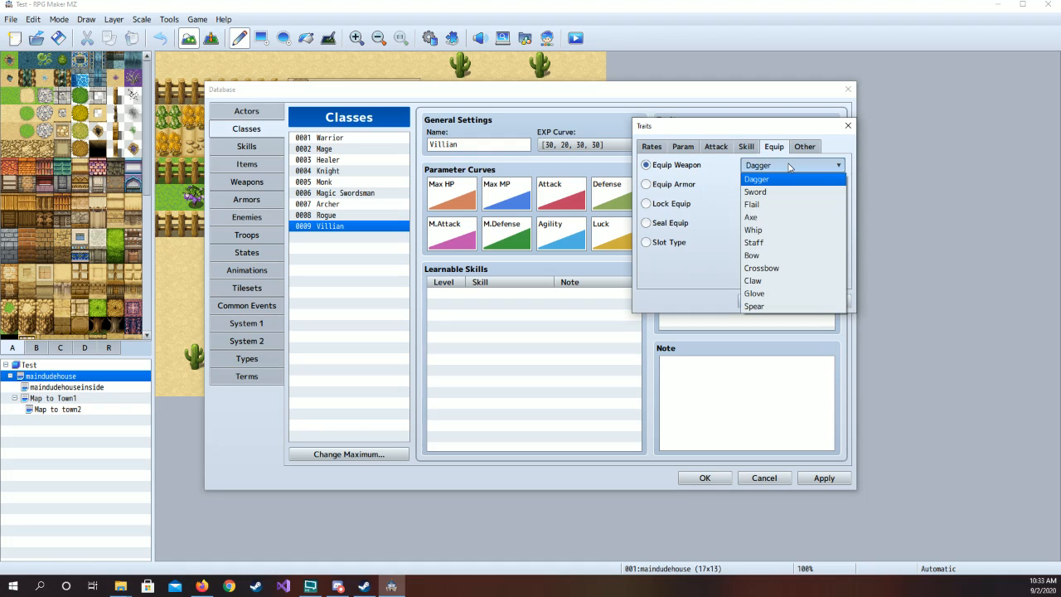
click(788, 193)
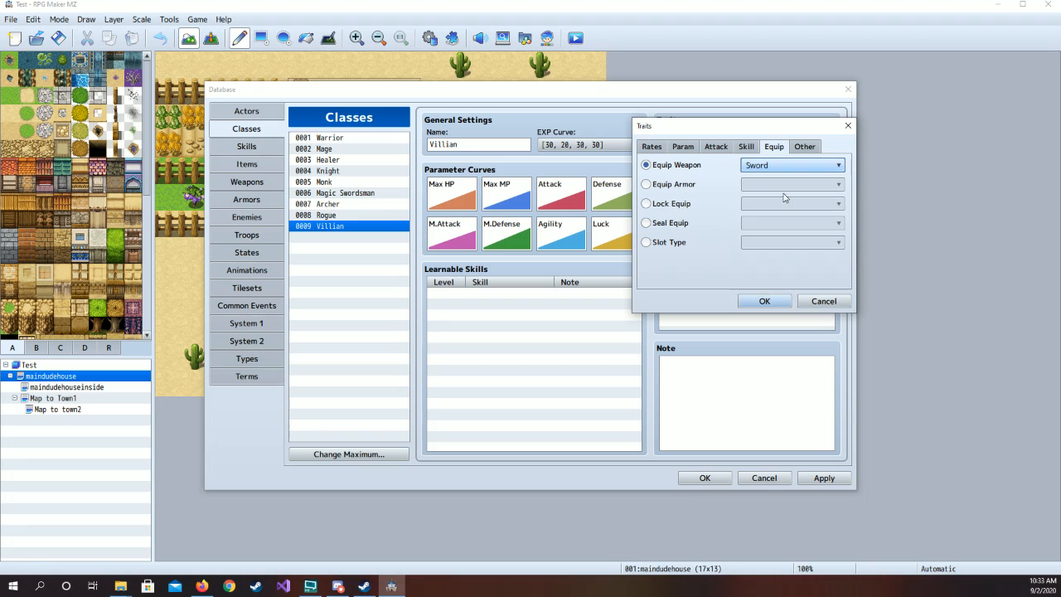
click(764, 301)
- Add a second Equip Weapon trait, for Bow, to the Villian class
double_click(722, 200)
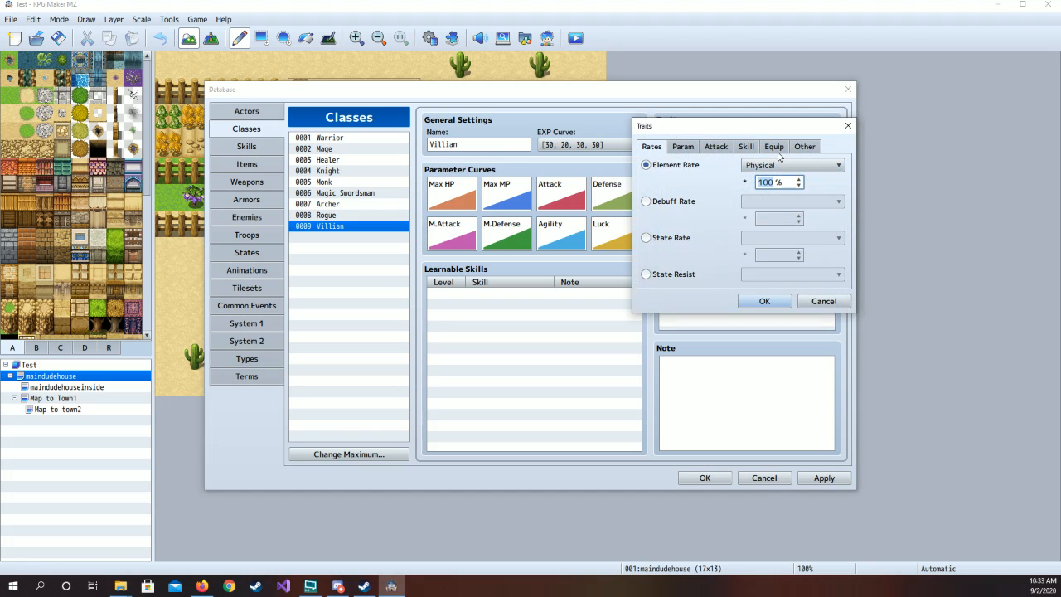
click(774, 146)
click(692, 166)
click(787, 165)
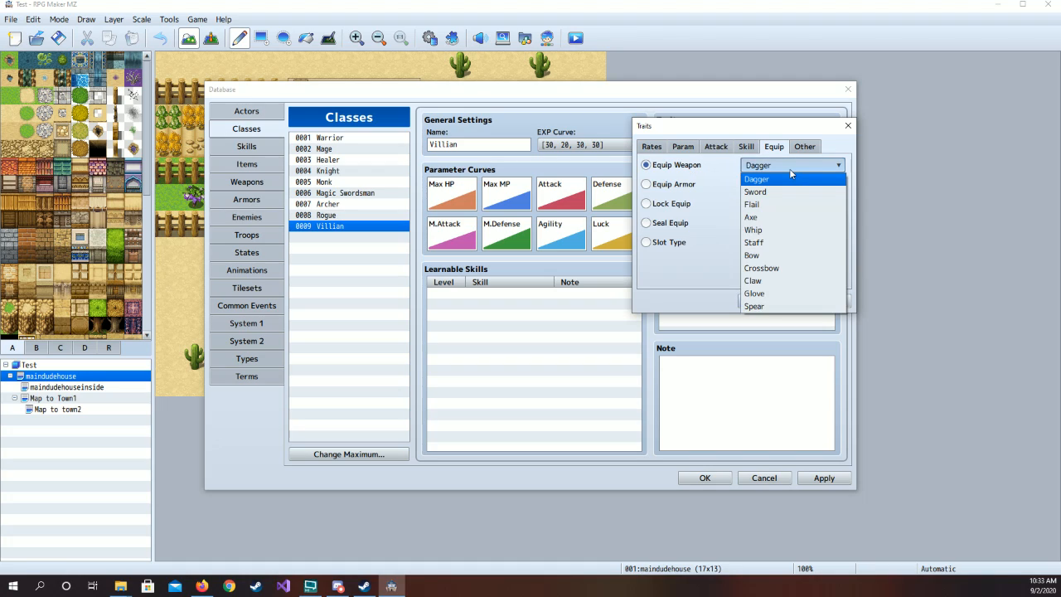
click(757, 256)
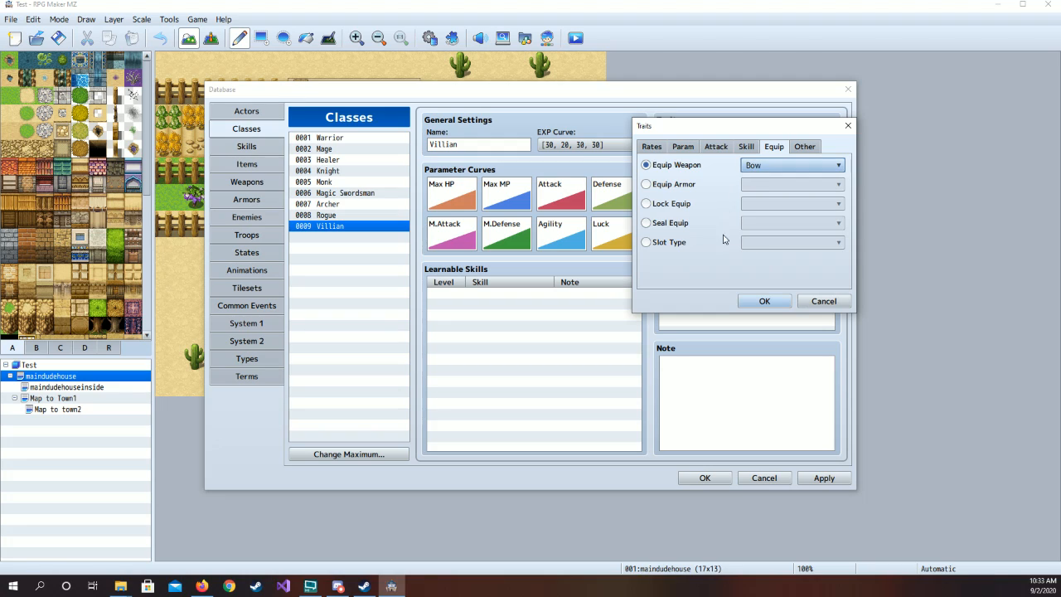
click(756, 303)
- Add an Equip Armor trait for Light Armor to the Villian class
double_click(755, 211)
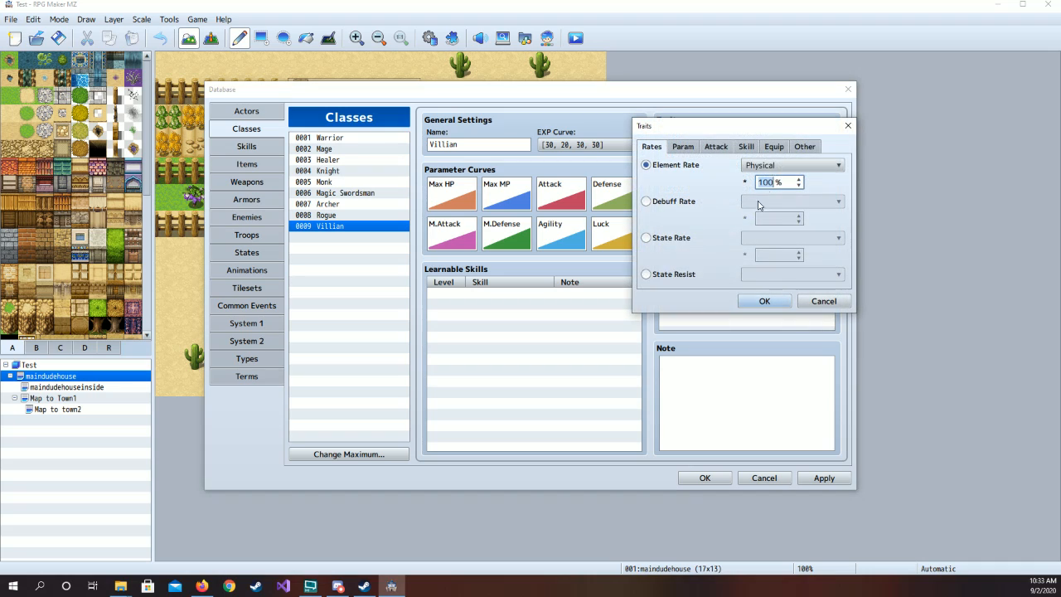
click(775, 150)
click(678, 185)
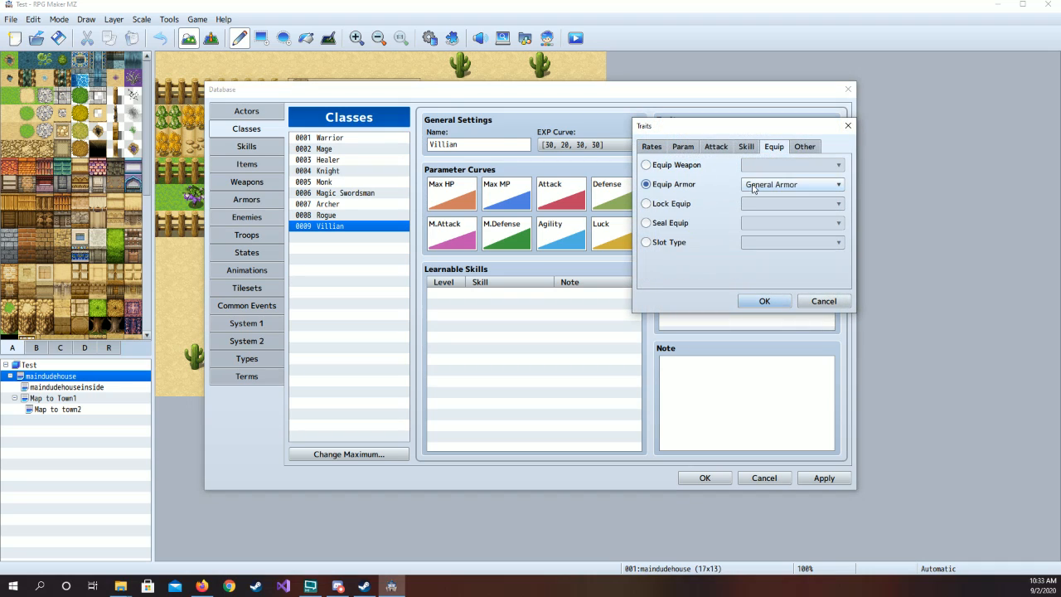
click(753, 186)
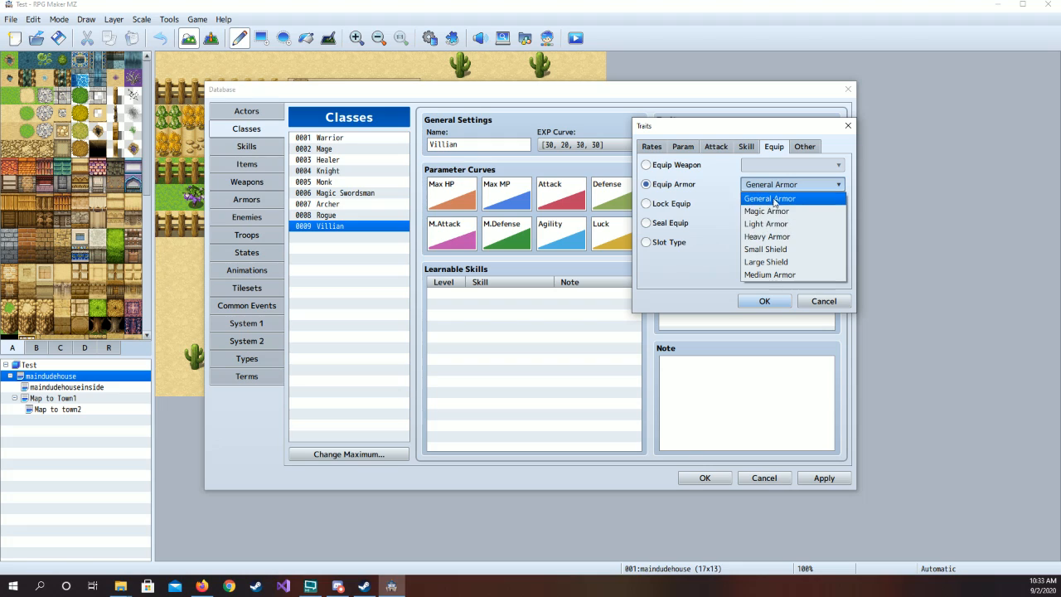
click(765, 225)
click(764, 301)
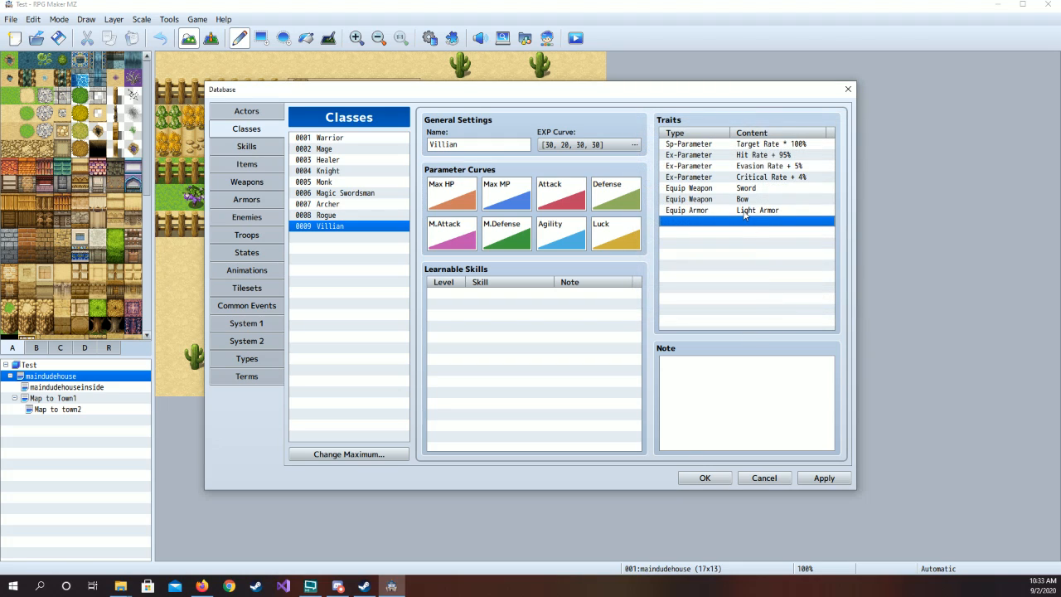
- Add an Equip Armor trait for General Armor to the Villian class
double_click(745, 226)
click(775, 145)
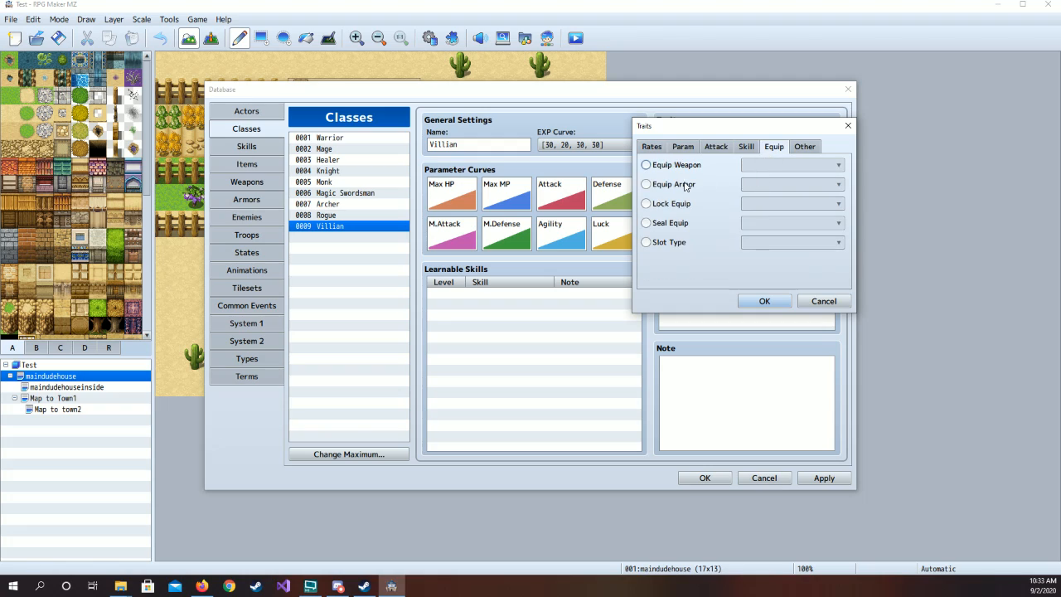
click(684, 185)
click(770, 185)
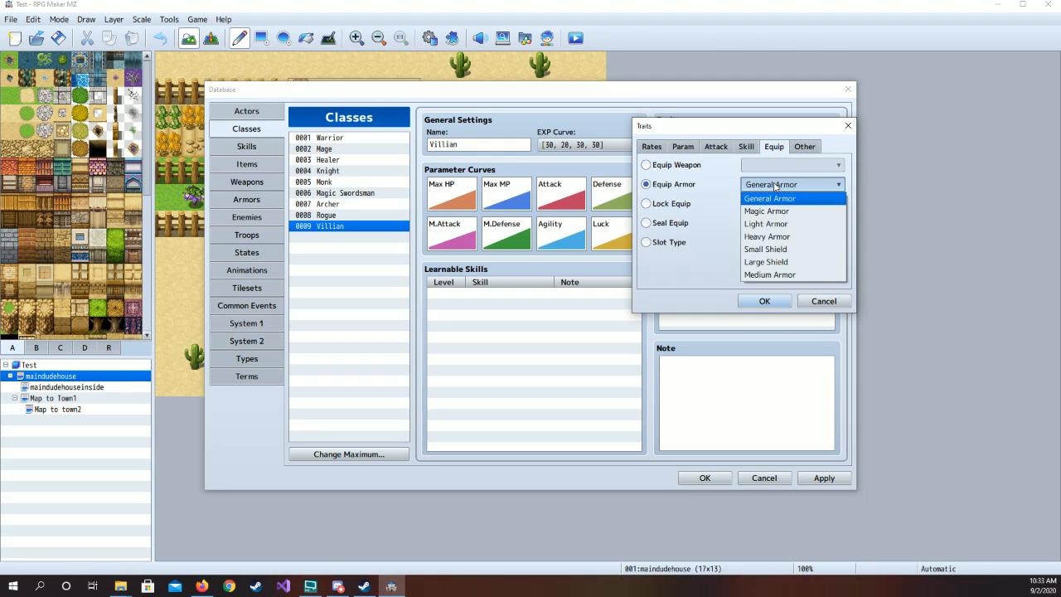
click(770, 199)
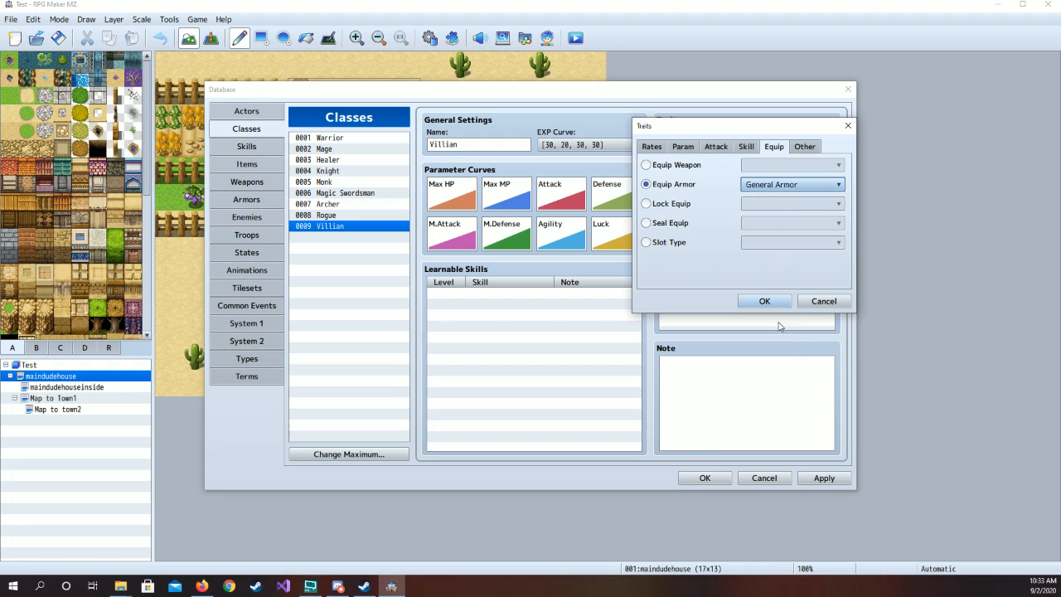
click(764, 301)
- Add a Slot Type trait set to Dual Wield to the Villian class
double_click(733, 234)
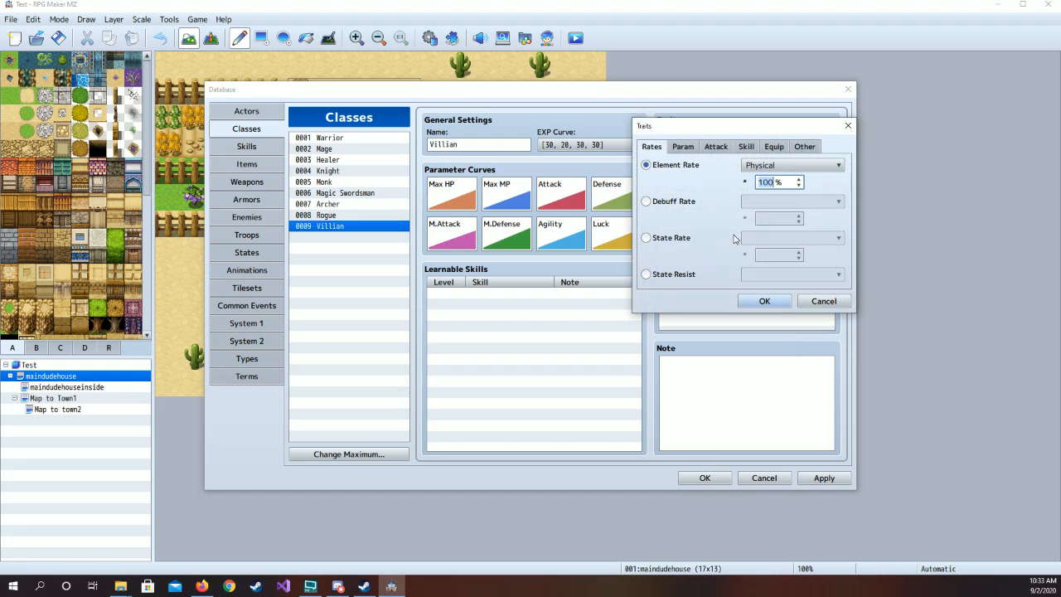
click(763, 147)
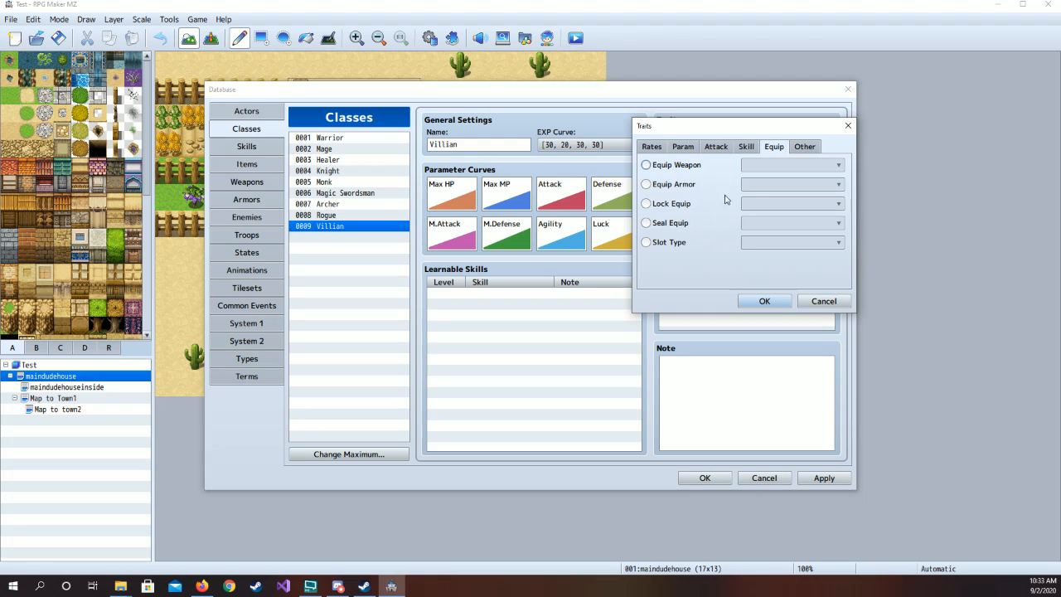
click(806, 149)
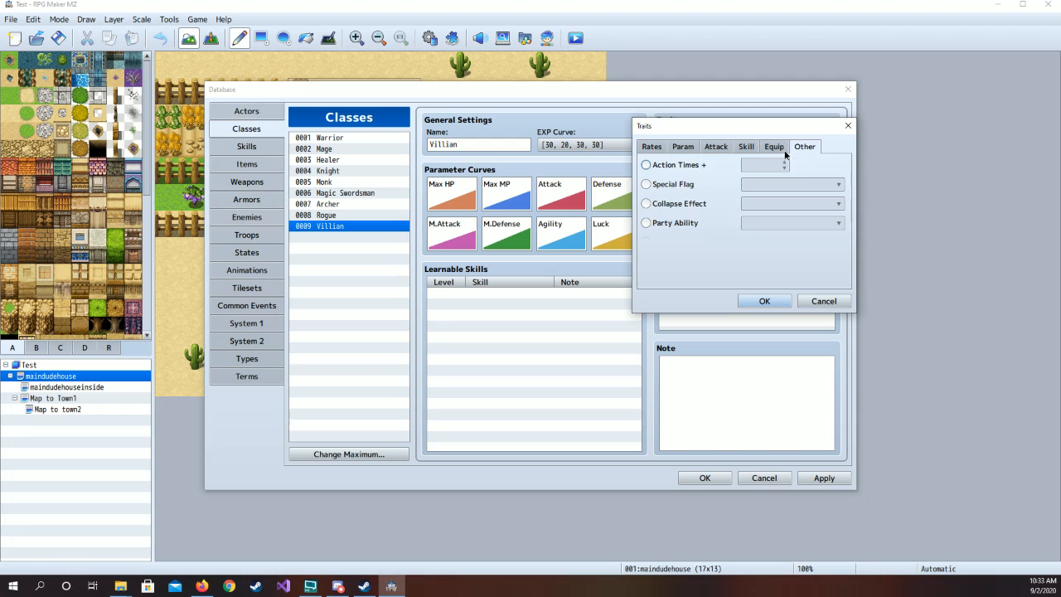
click(774, 147)
click(676, 242)
click(750, 243)
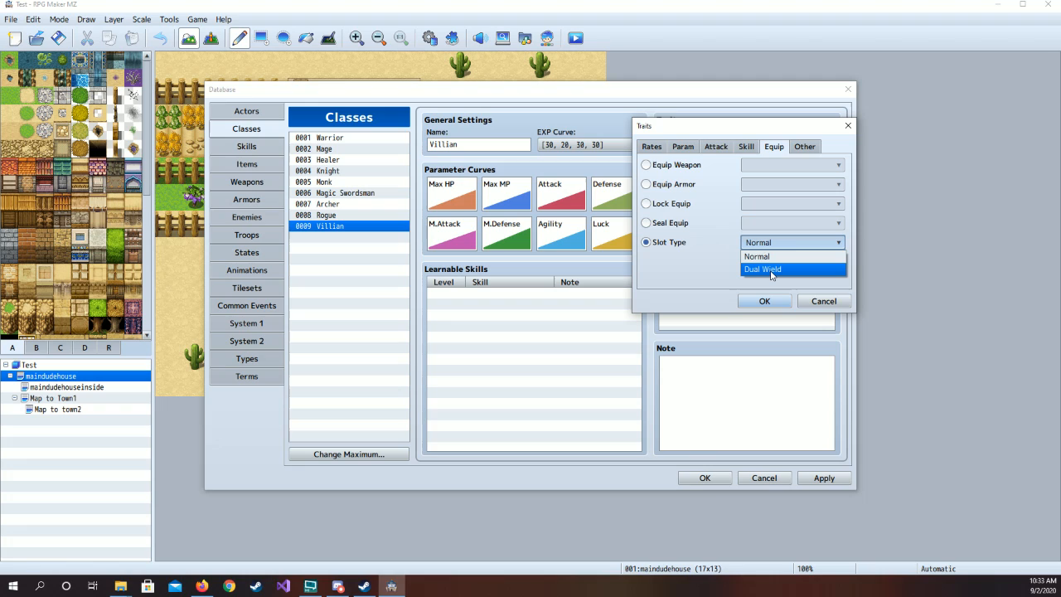
click(771, 270)
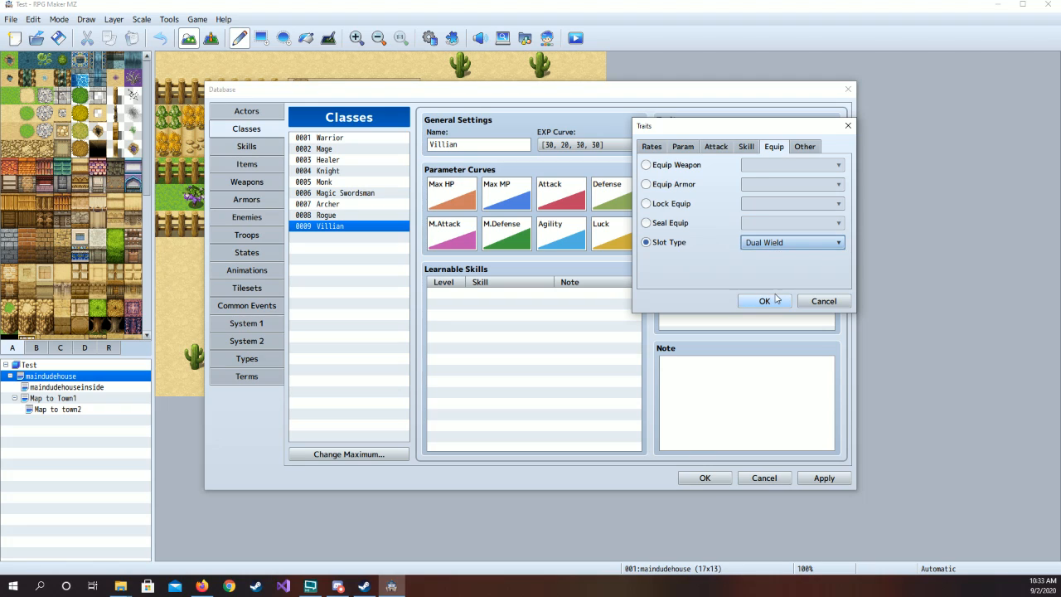
click(764, 301)
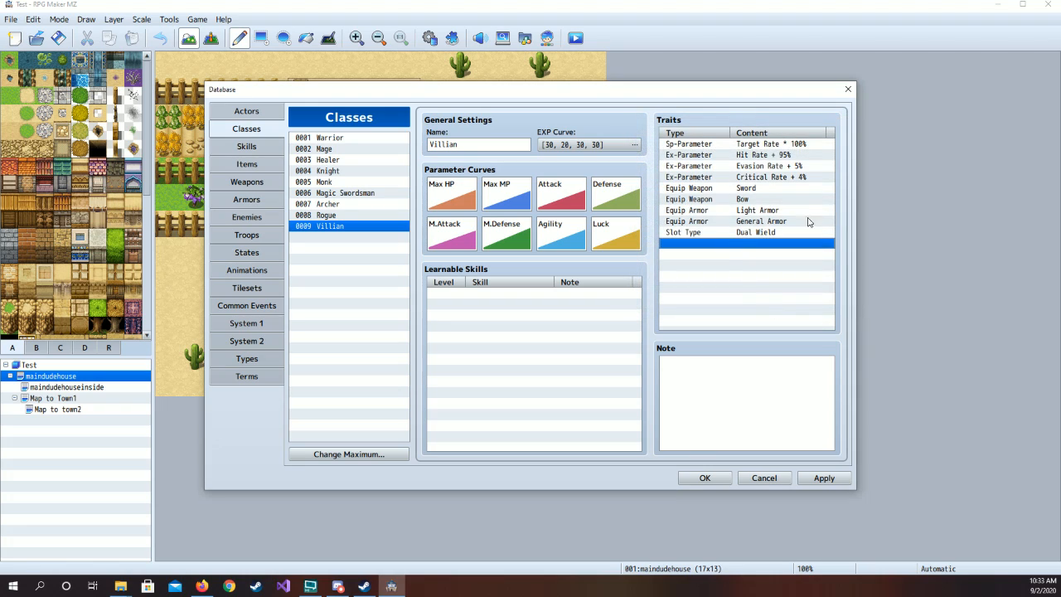
- Delete the Bow Equip Weapon trait from the Villian class
click(755, 200)
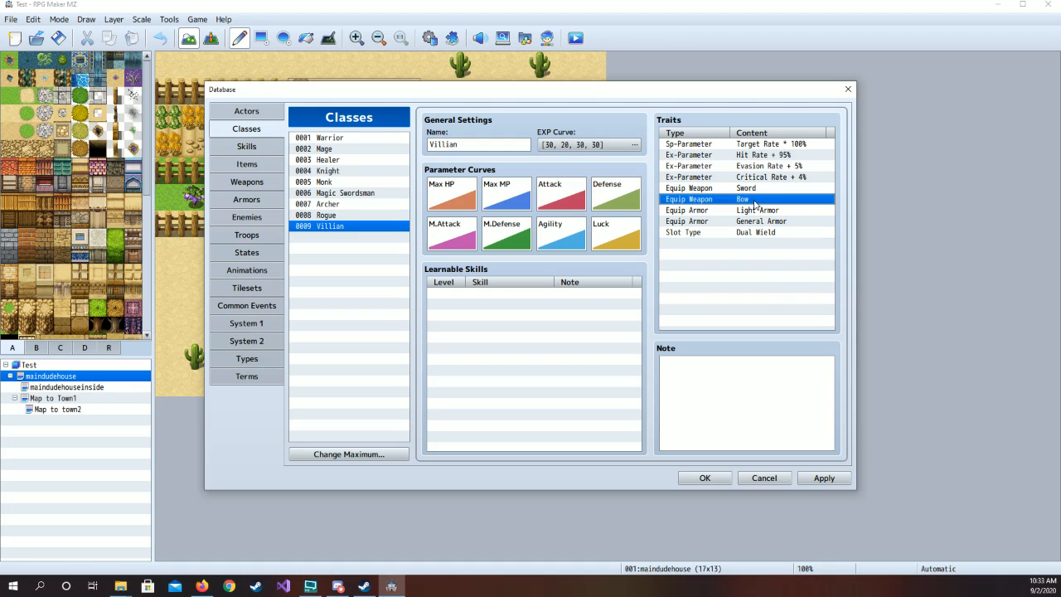
key(Delete)
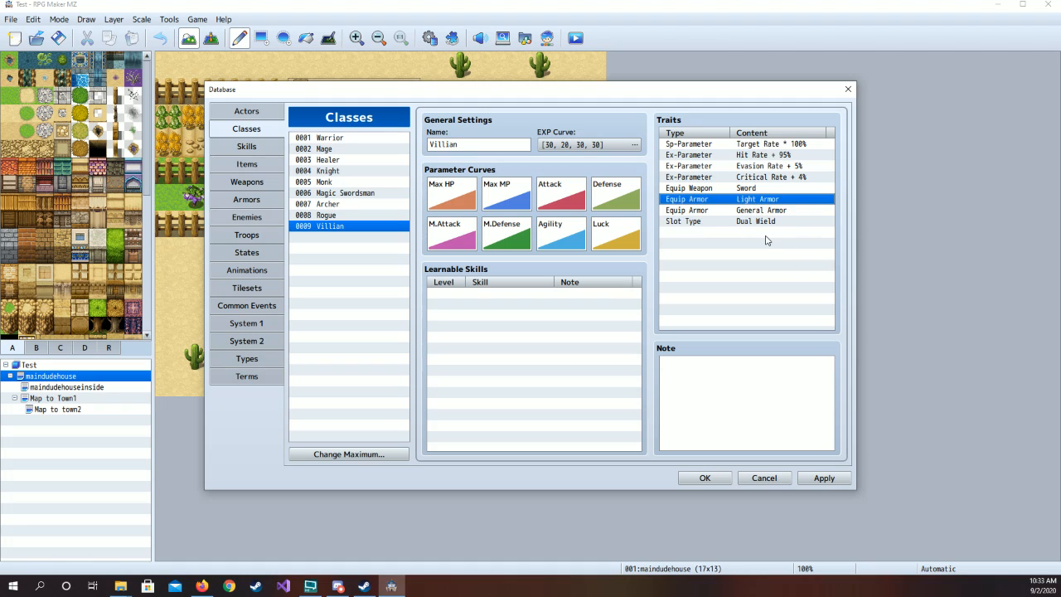
- Add an Add Skill Type trait for Special to the Villian class and apply the database changes
double_click(768, 238)
click(751, 148)
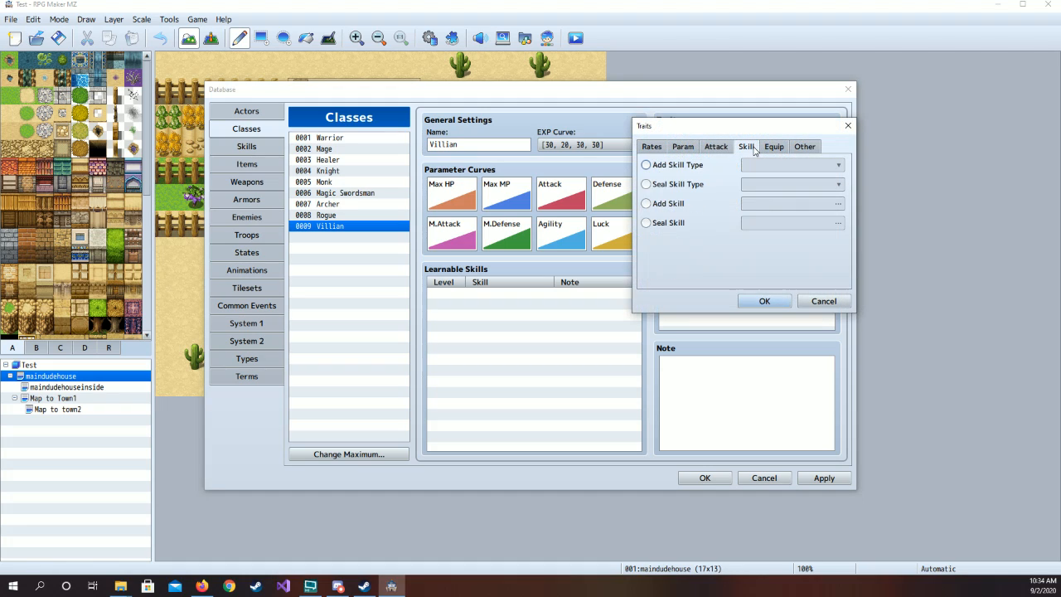
click(760, 166)
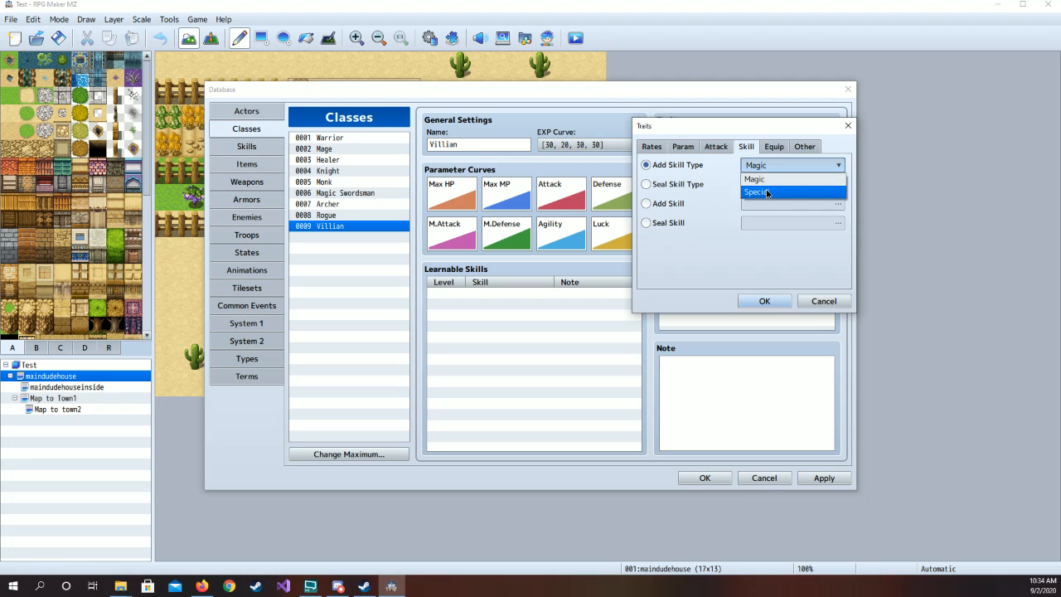
click(769, 193)
click(764, 301)
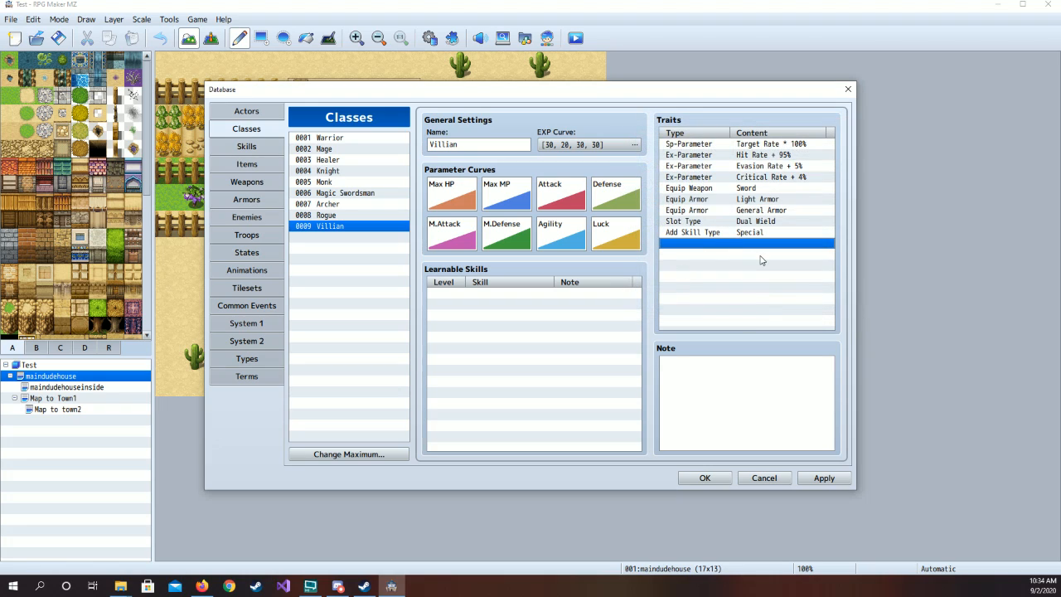
click(825, 478)
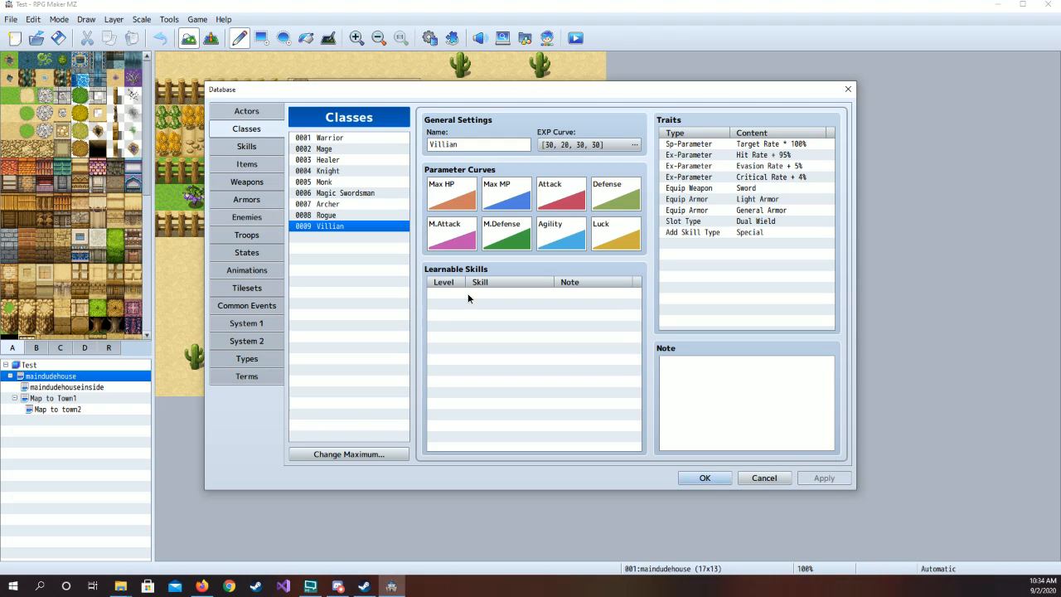
- Add Dual Attack as a learnable skill at level 1 for the Villian class
double_click(469, 296)
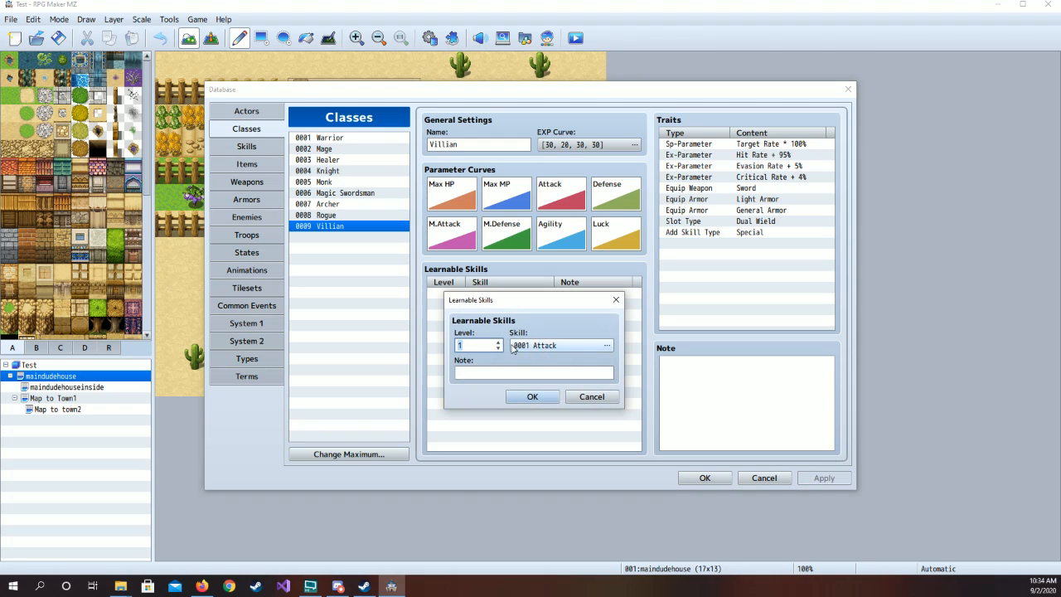
click(607, 345)
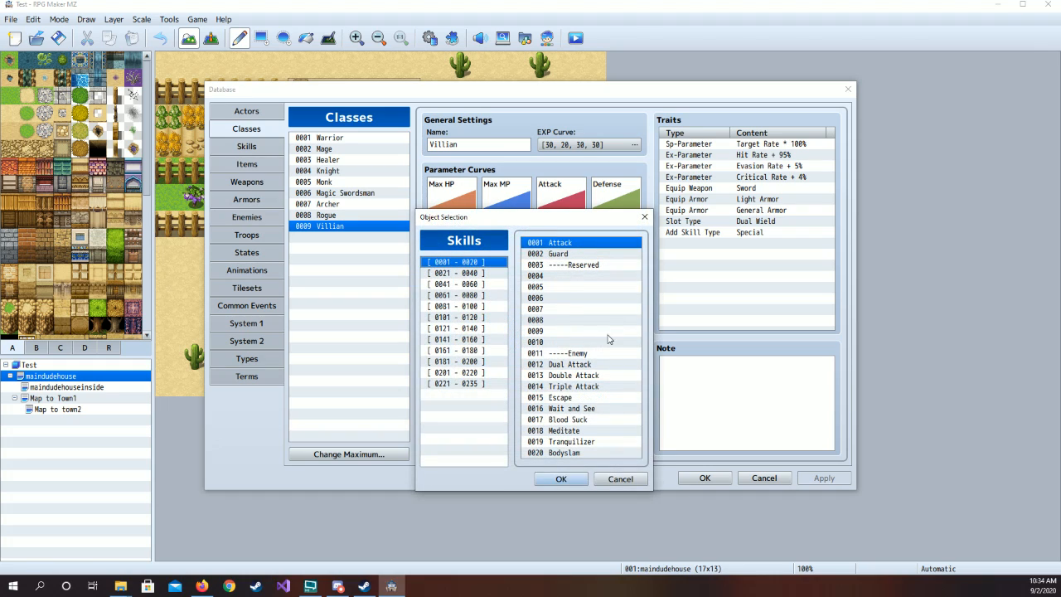
click(599, 365)
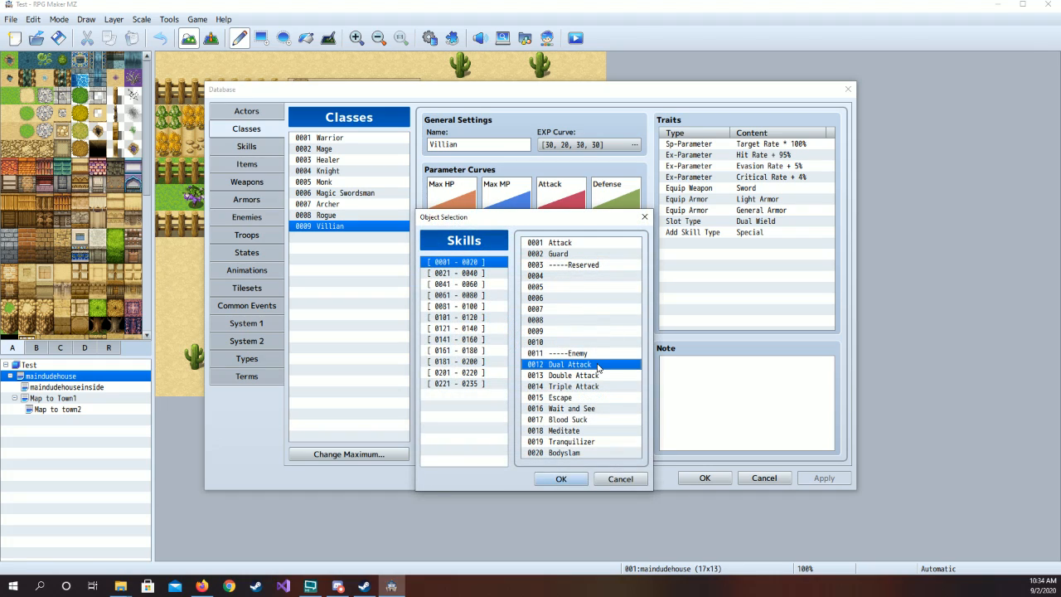
click(560, 479)
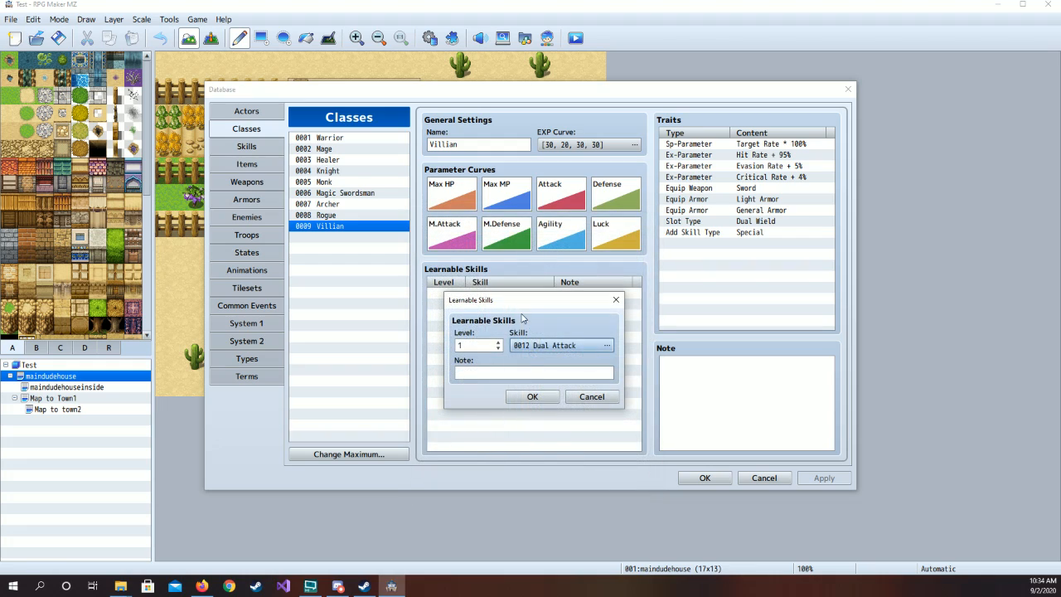
click(533, 397)
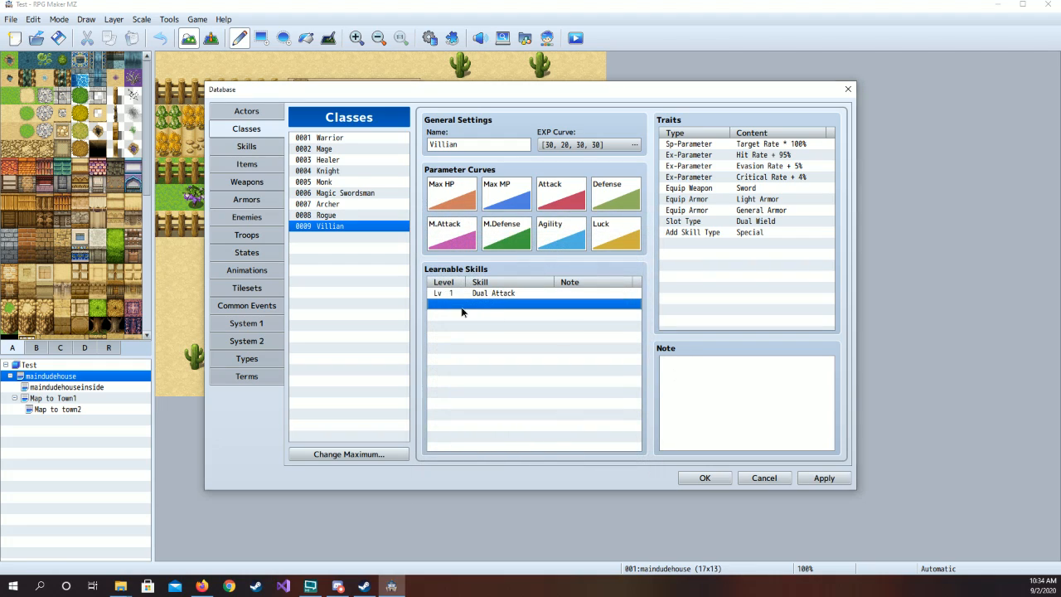
- Add Double Attack as a learnable skill at level 5 for the Villian class and apply the database changes
double_click(463, 310)
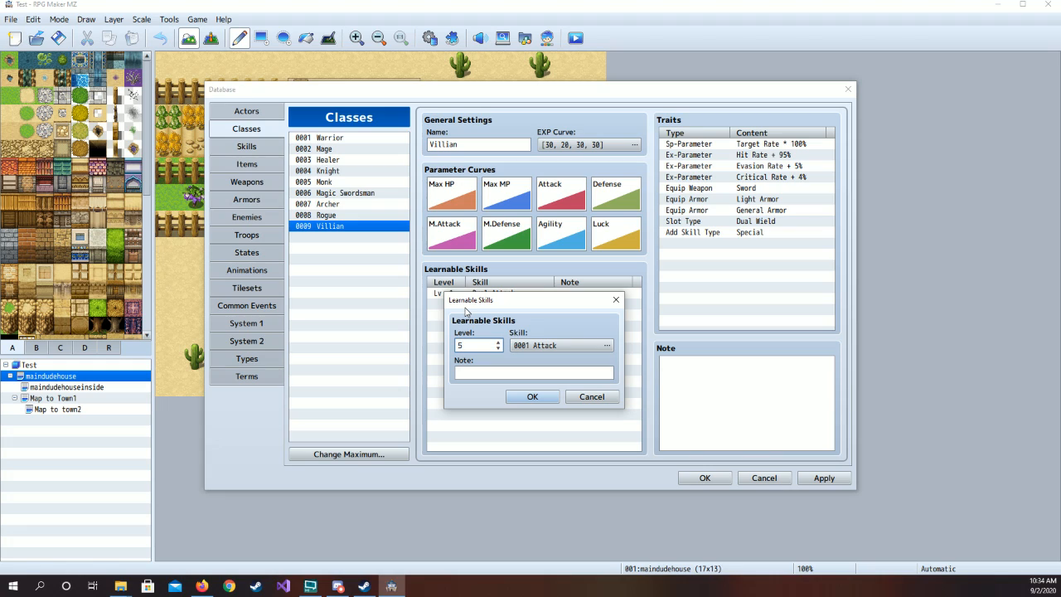
click(560, 346)
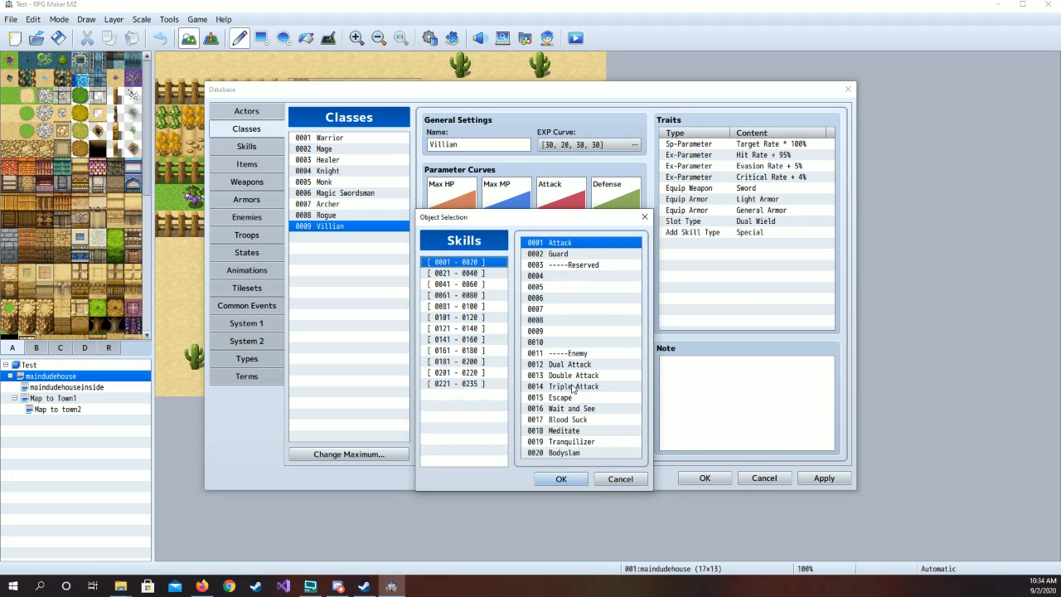
click(571, 376)
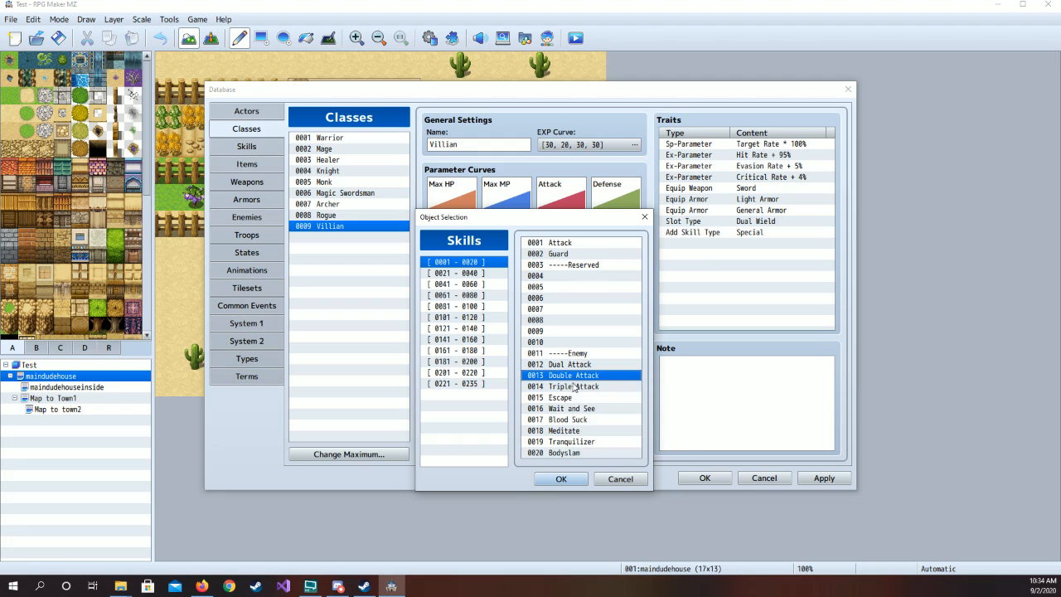
click(557, 479)
click(535, 397)
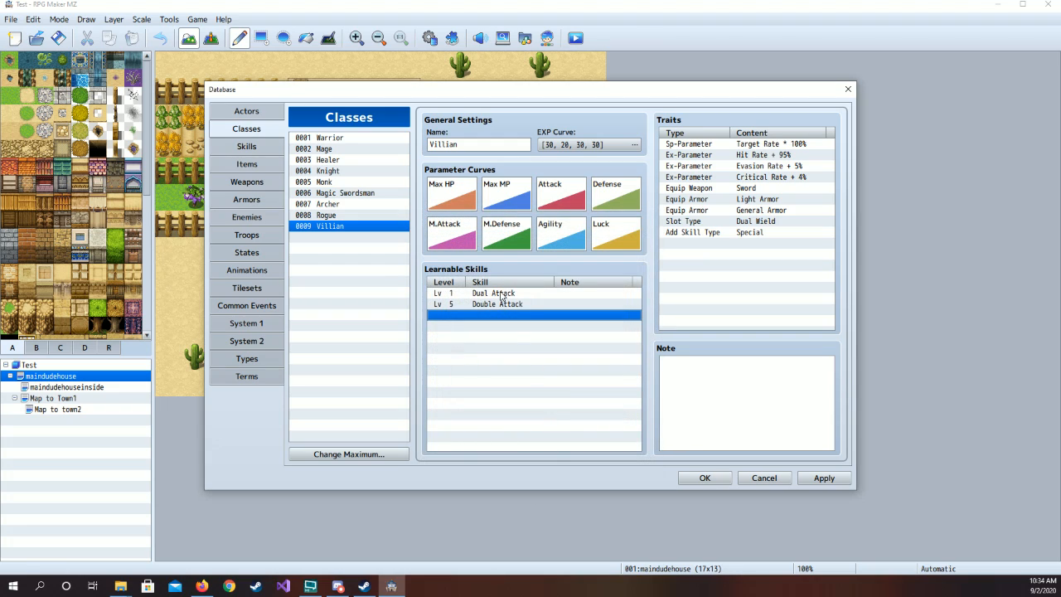
click(827, 476)
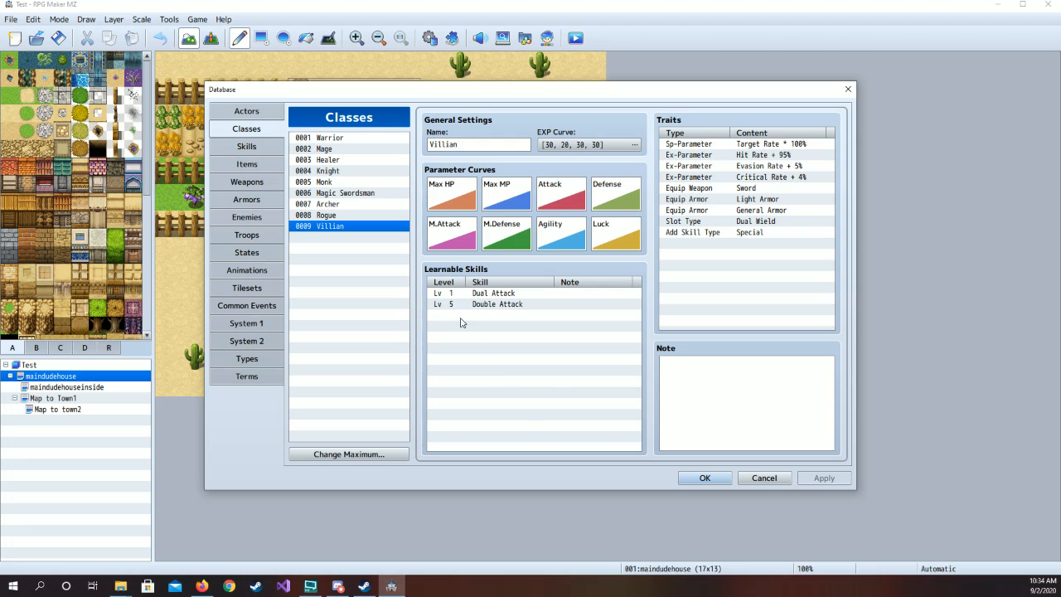
- Add Ice I as a learnable skill at level 1 for the Mage class
click(342, 139)
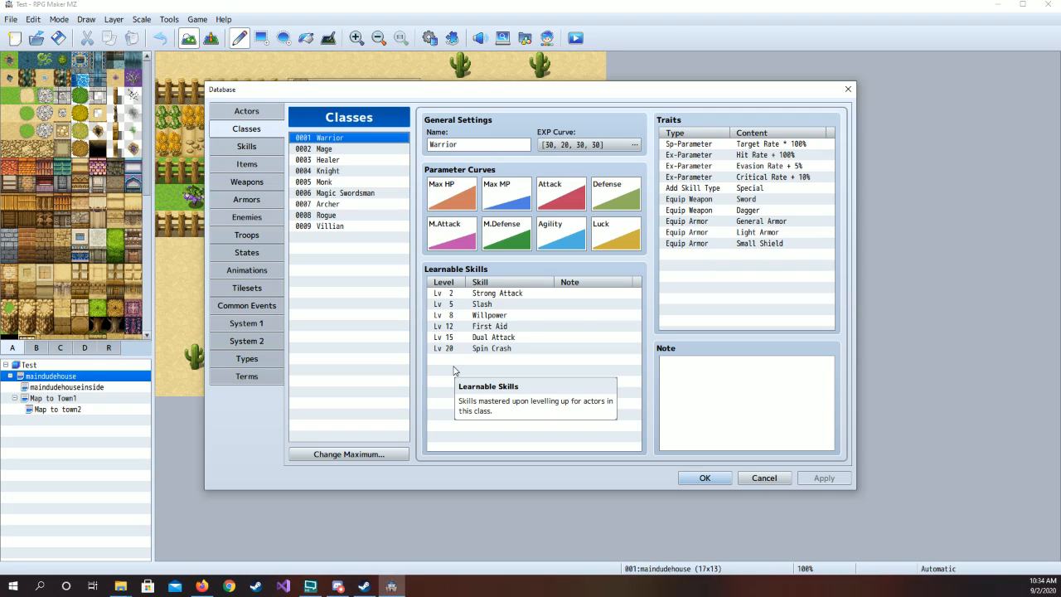
click(373, 151)
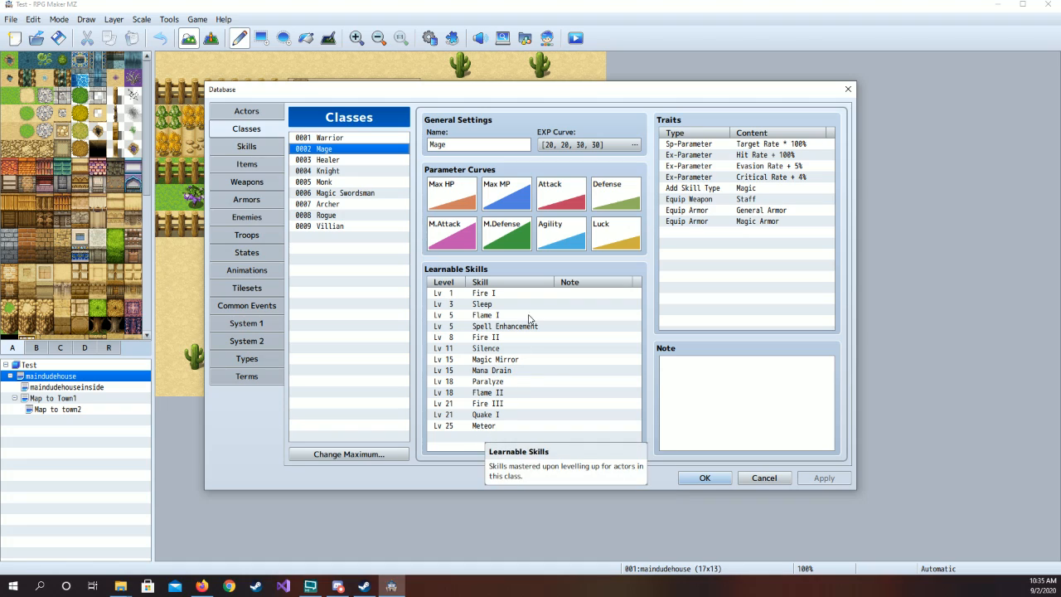
double_click(488, 438)
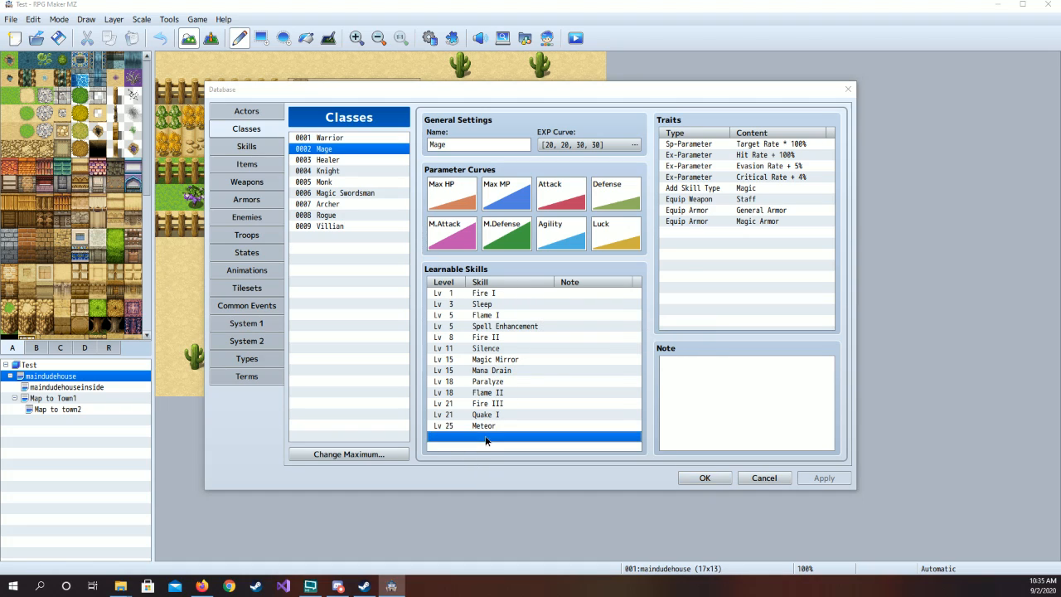
click(552, 352)
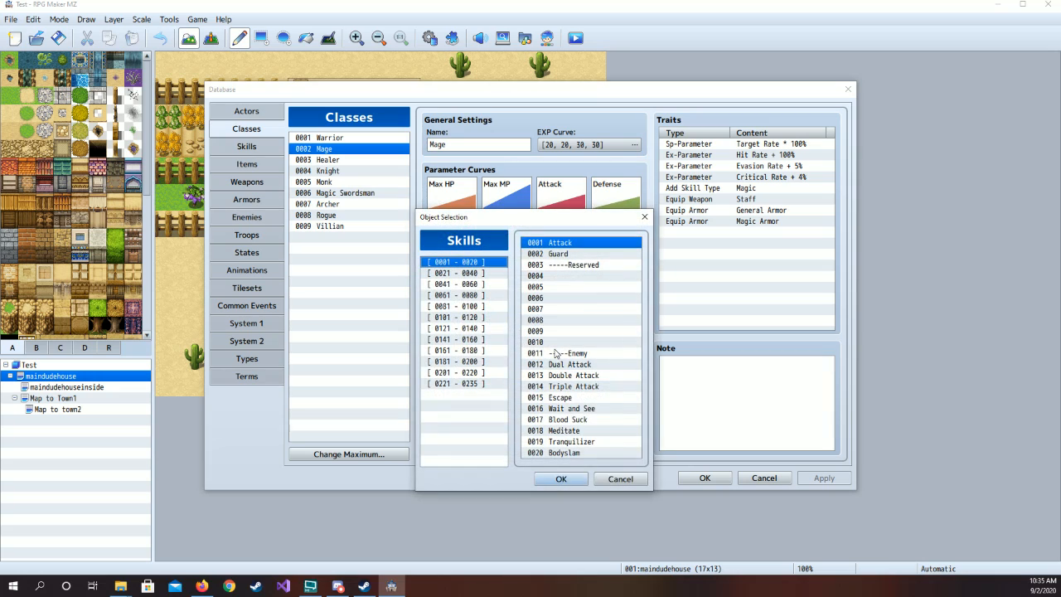
click(483, 274)
click(479, 284)
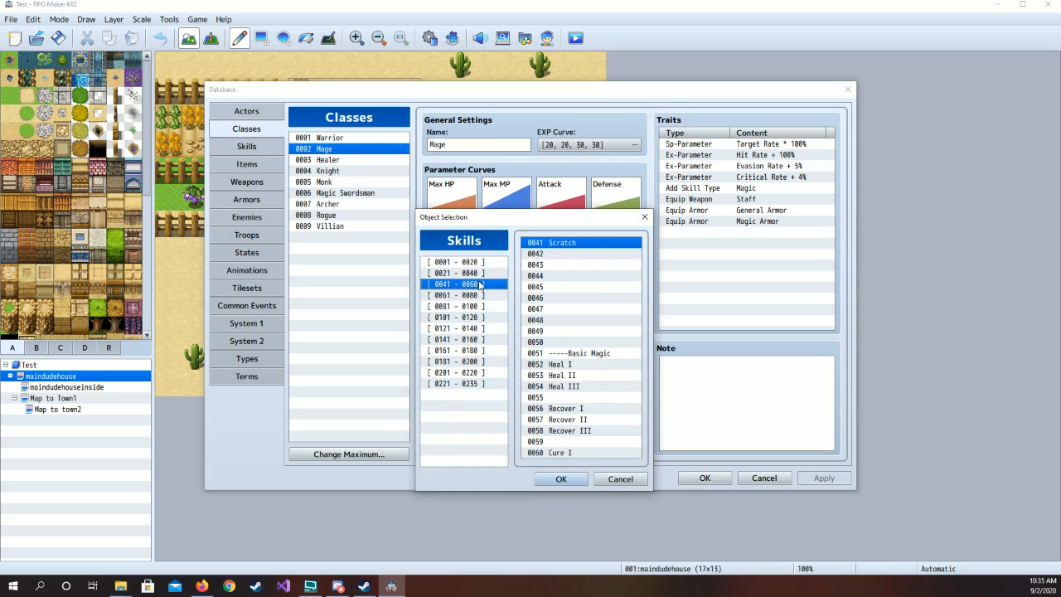
click(479, 295)
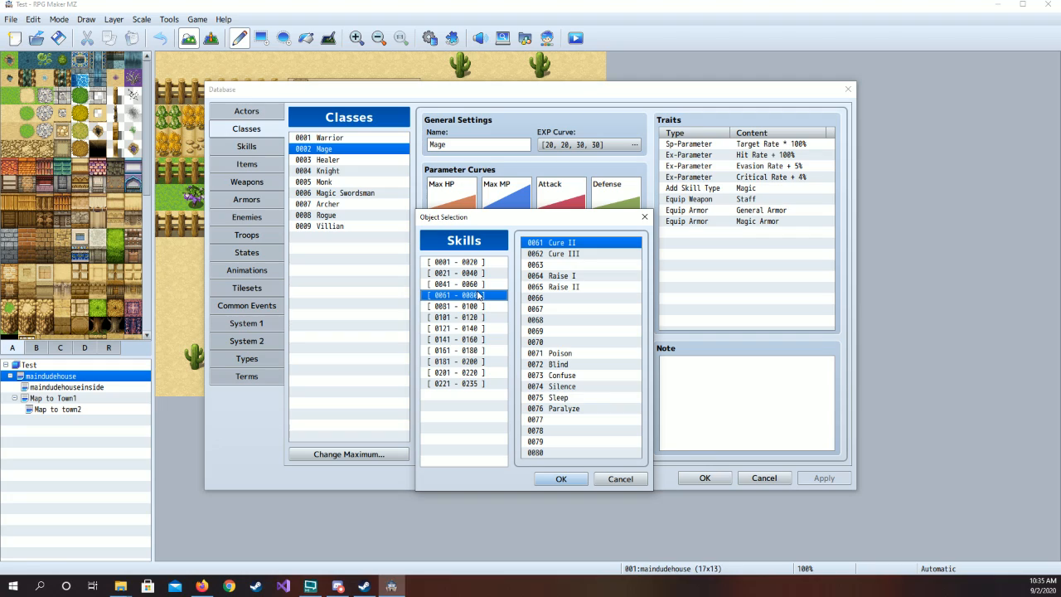
click(479, 307)
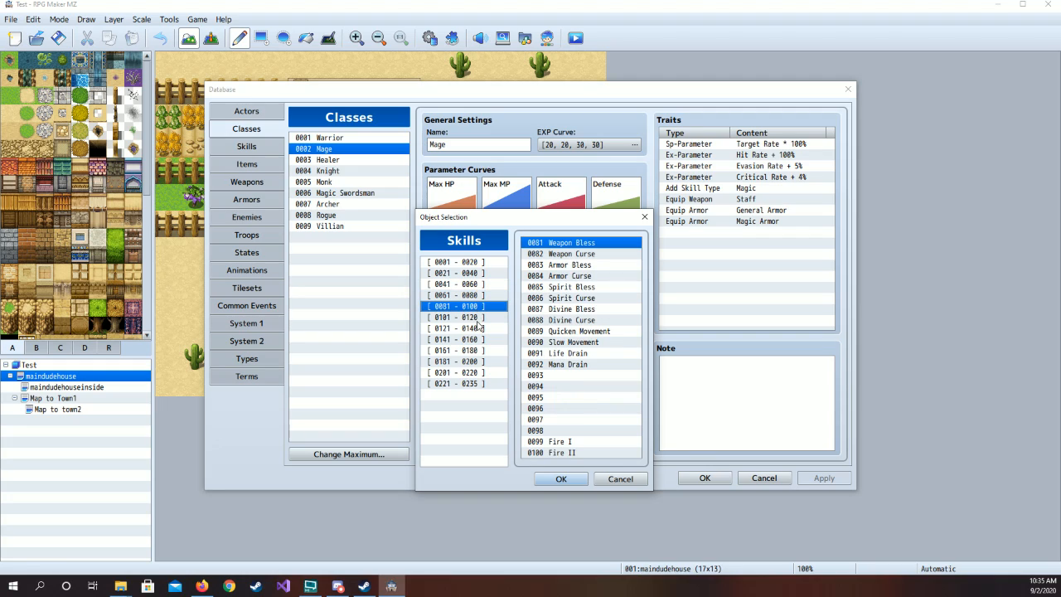
click(478, 318)
click(595, 310)
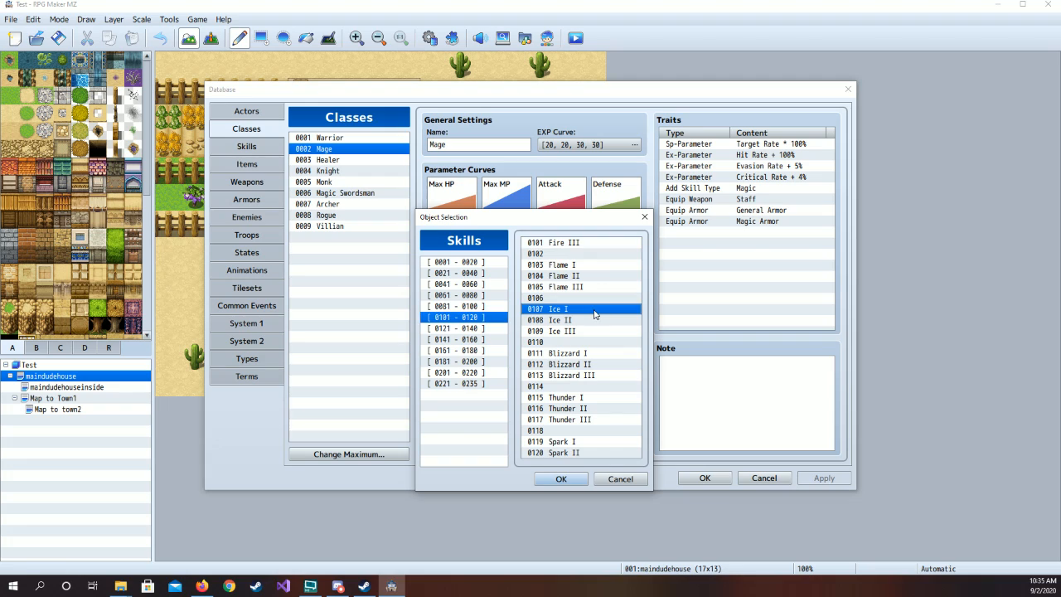
click(555, 480)
click(532, 397)
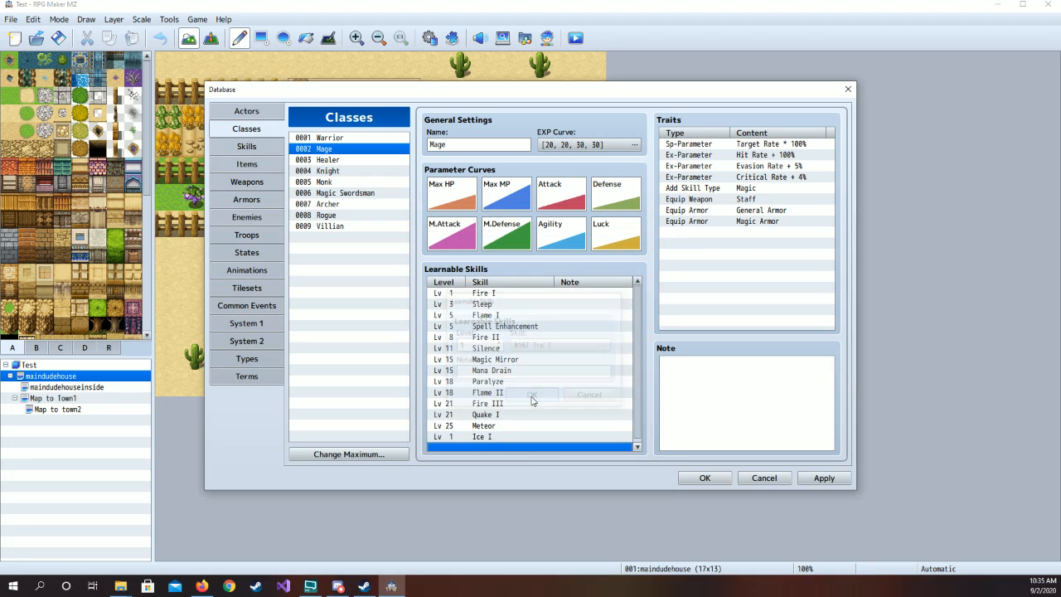
- Add Thunder I as a learnable skill at level 1 for the Mage class
double_click(525, 453)
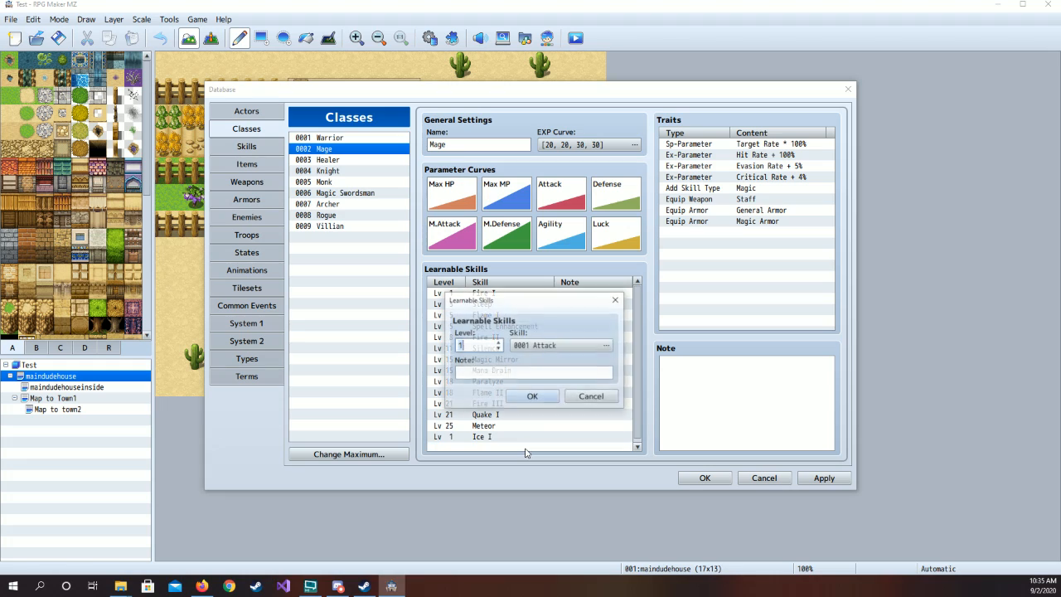
click(563, 348)
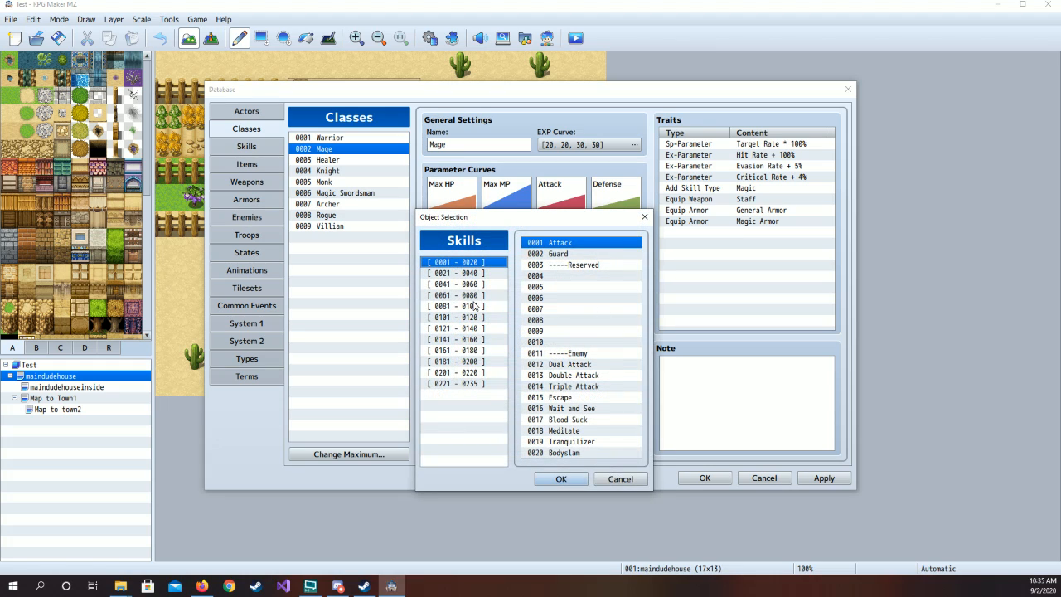
click(474, 306)
click(474, 318)
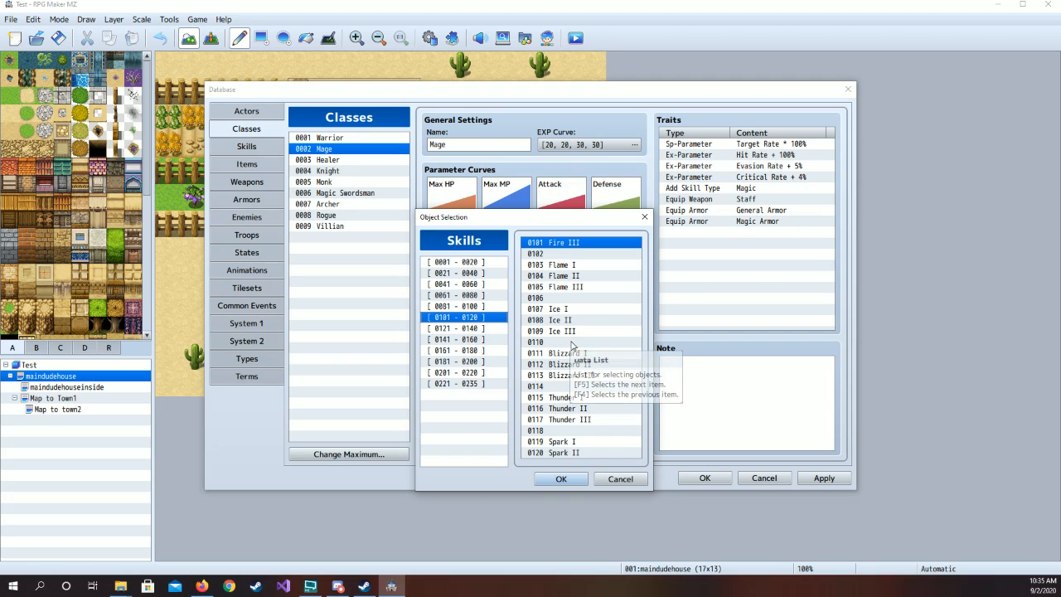
click(575, 400)
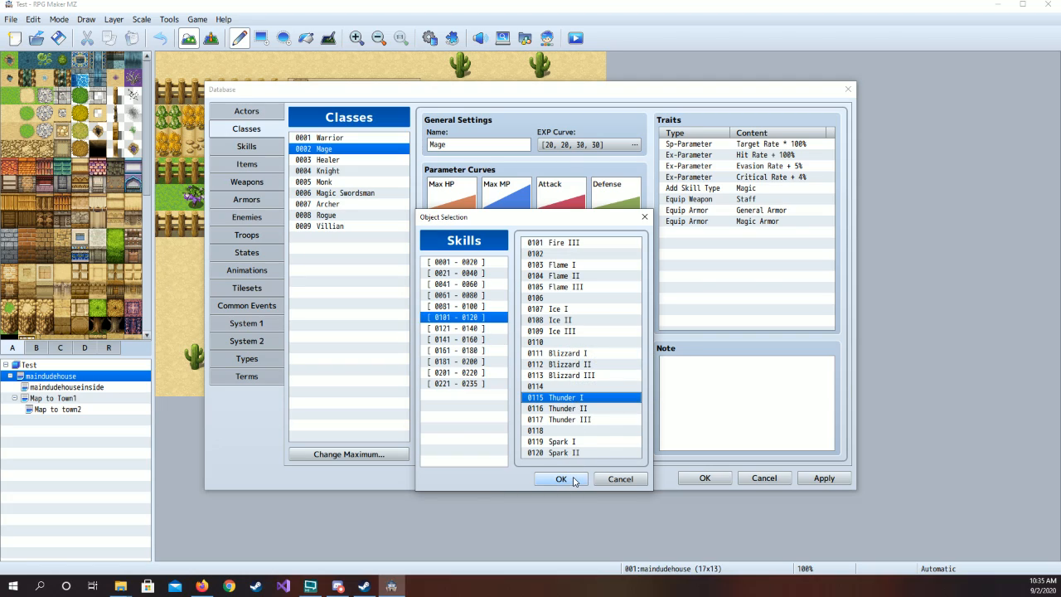
click(574, 480)
click(531, 397)
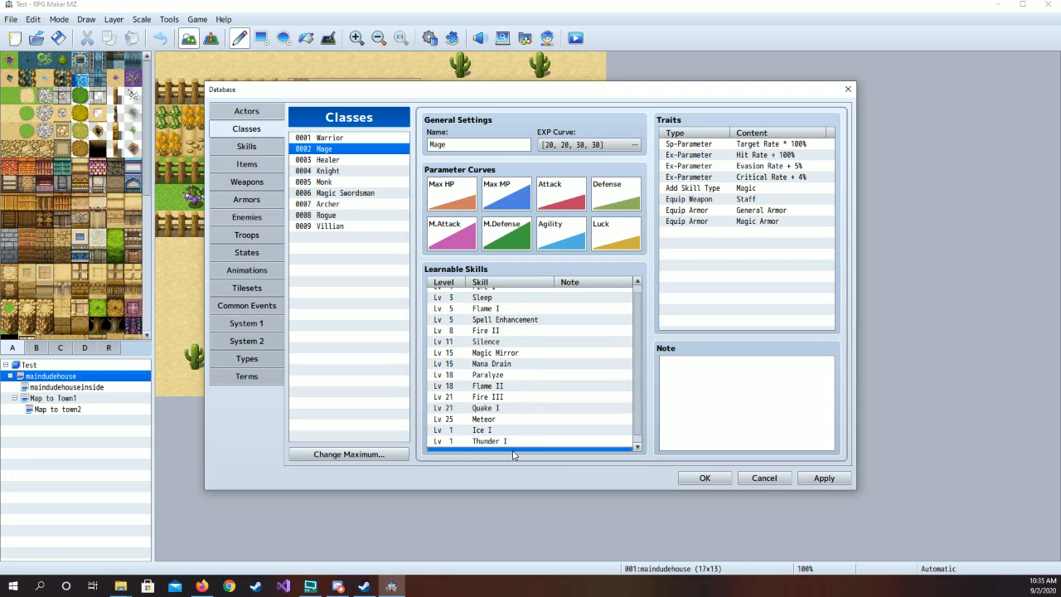
scroll(527, 442, down, 1)
double_click(516, 450)
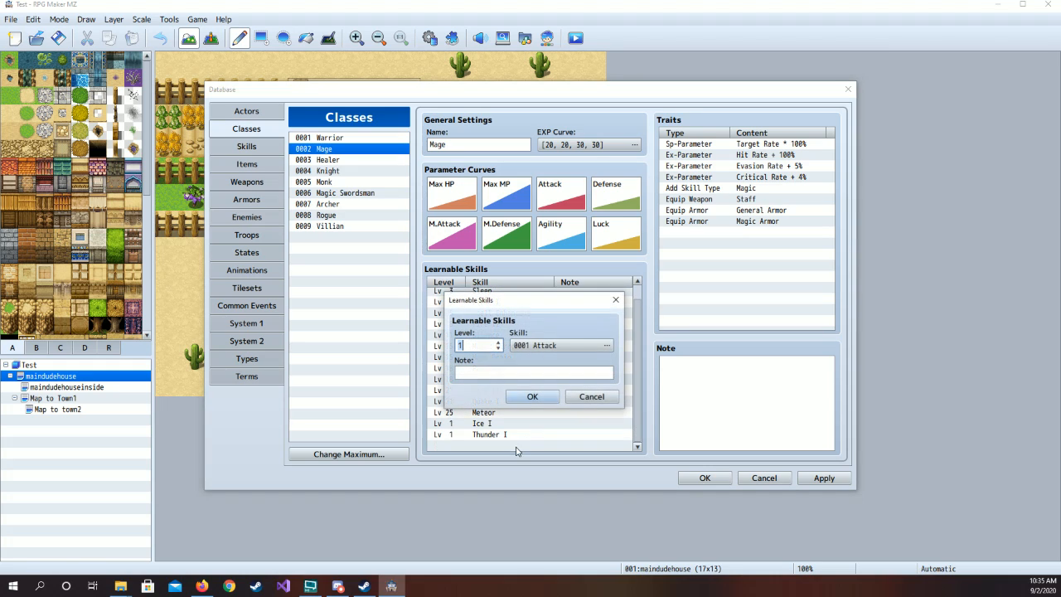
click(547, 348)
click(477, 307)
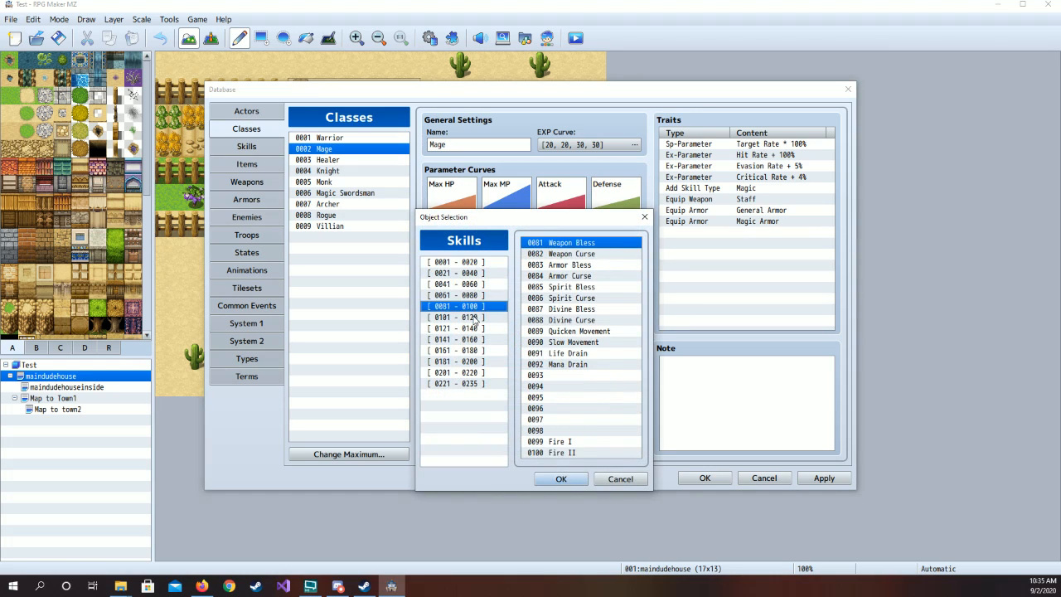
click(474, 318)
click(473, 330)
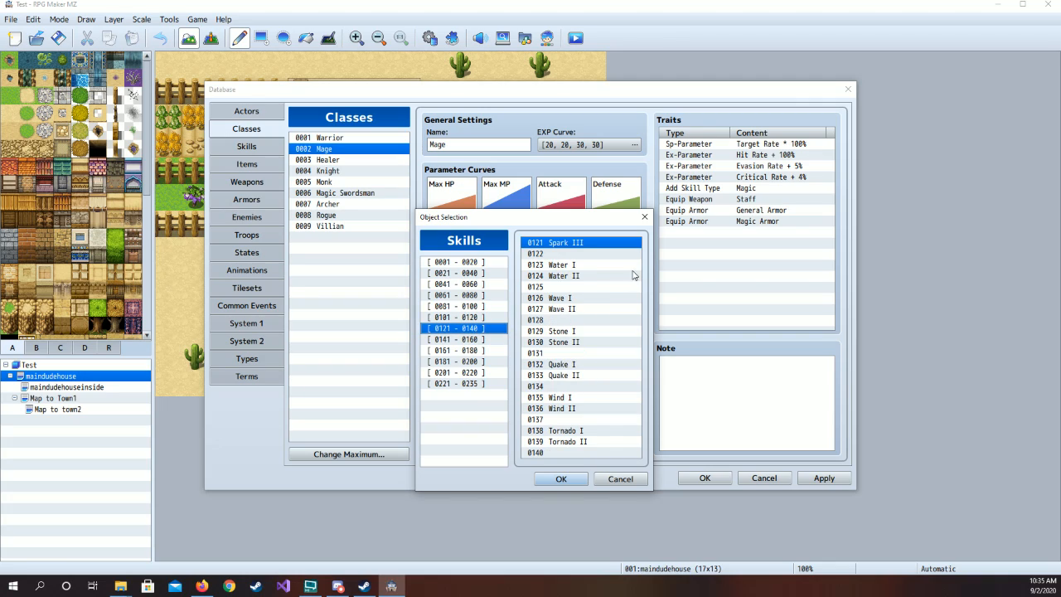
click(605, 267)
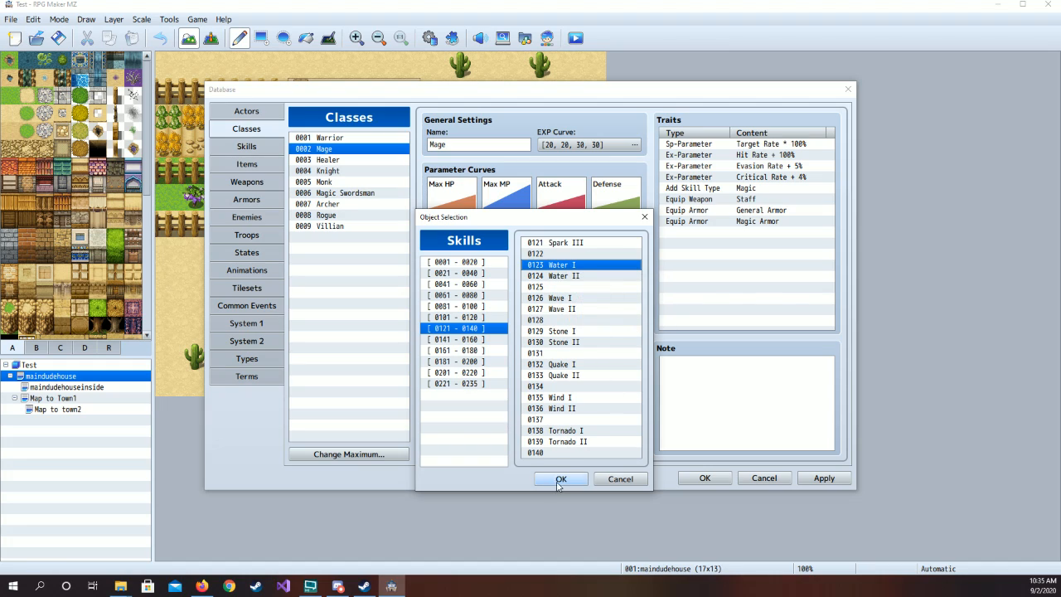
click(621, 479)
click(605, 395)
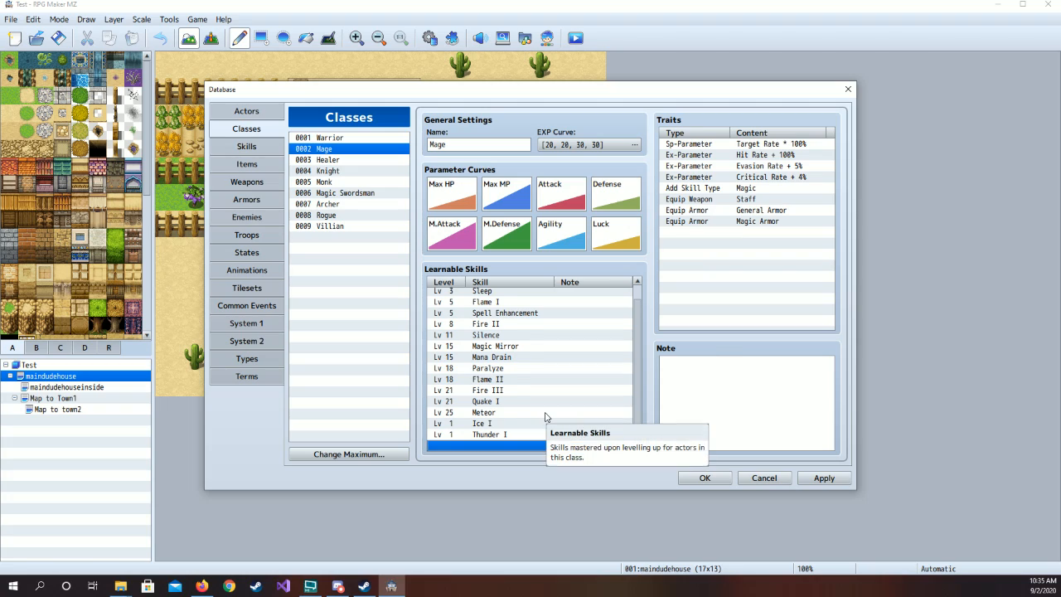
- Review the Mage class's learnable skills and apply the database changes
scroll(545, 416, up, 1)
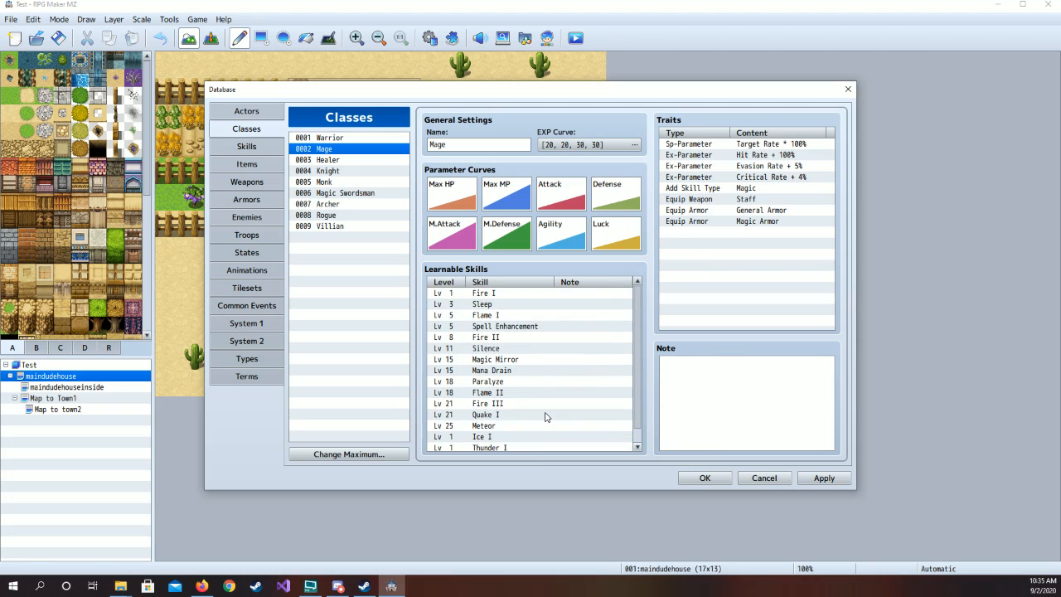
scroll(545, 416, down, 1)
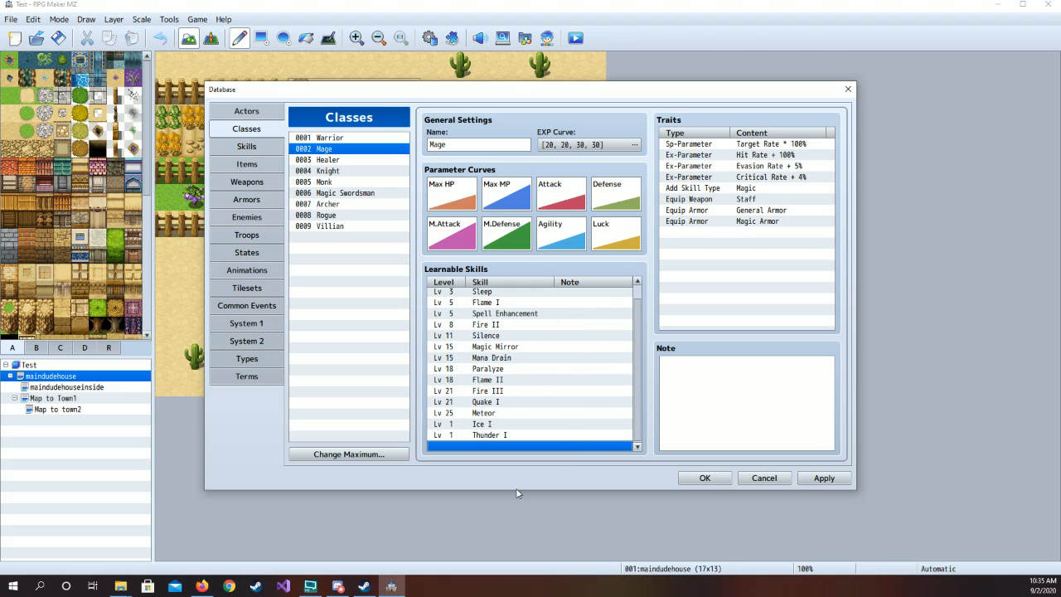
click(824, 478)
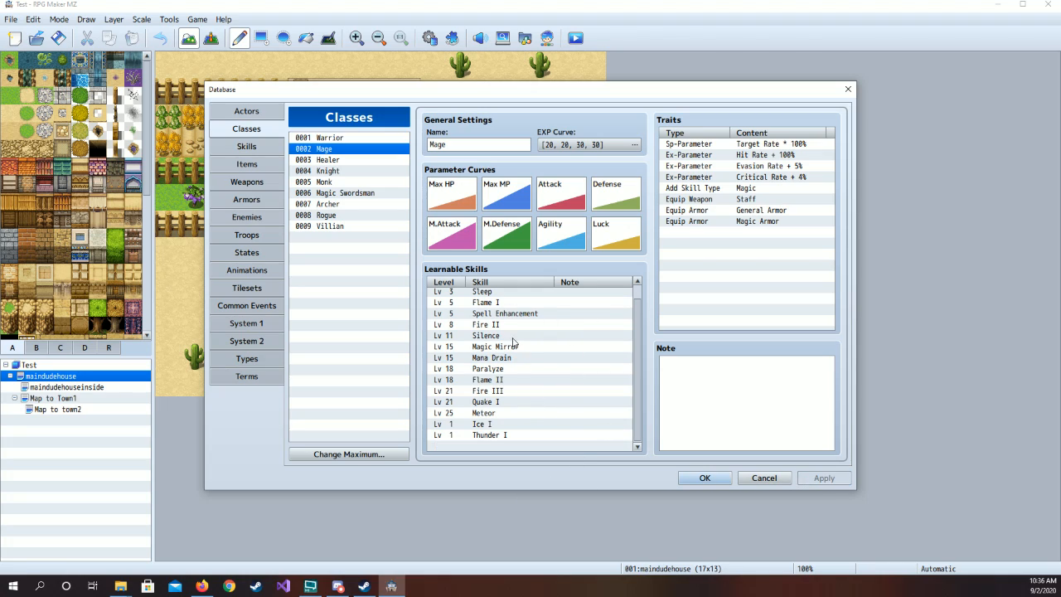
- Examine the learnable skills and traits of the Healer, Knight, Monk, Magic Swordsman, Archer and Rogue classes
click(339, 160)
scroll(582, 438, up, 2)
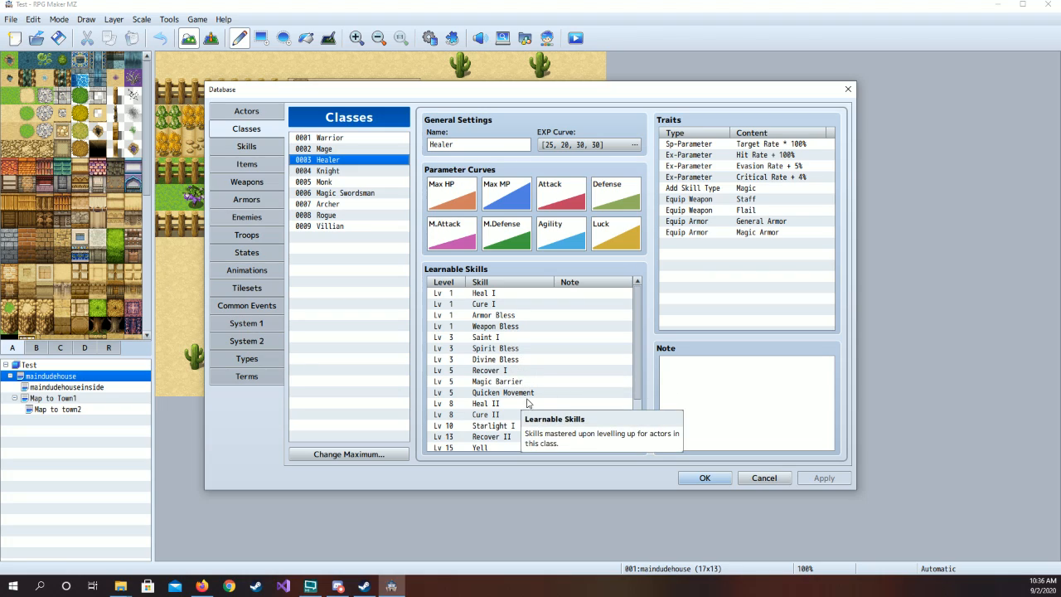
scroll(538, 404, down, 1)
scroll(543, 399, down, 1)
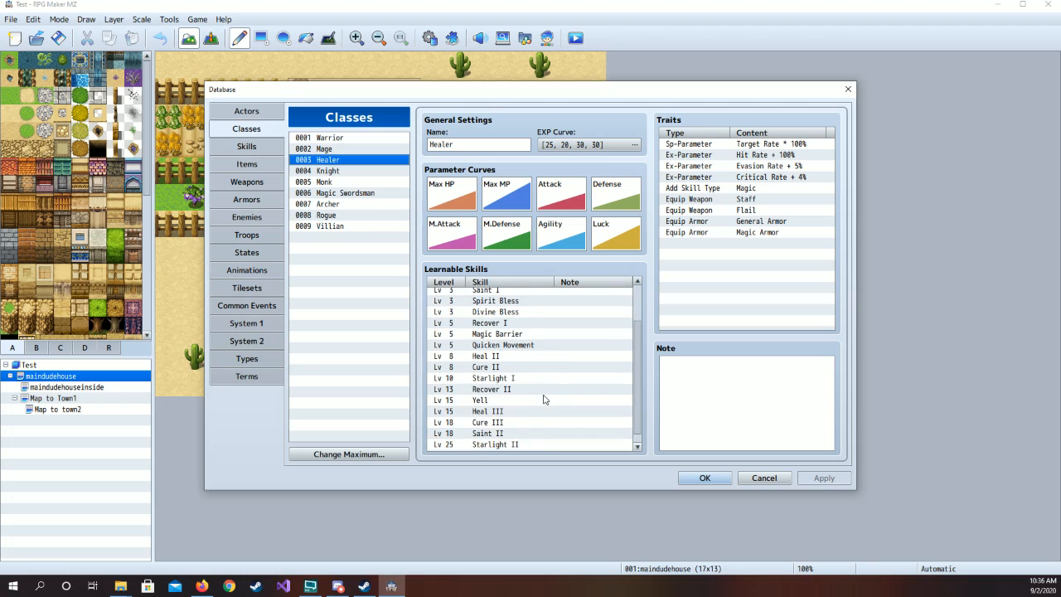
scroll(558, 419, down, 1)
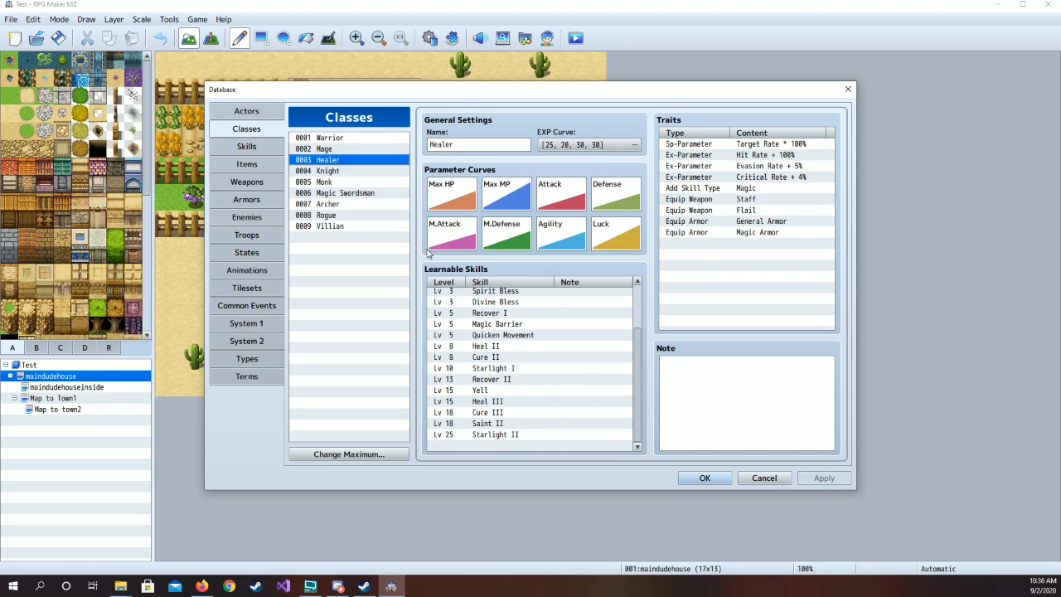
click(379, 171)
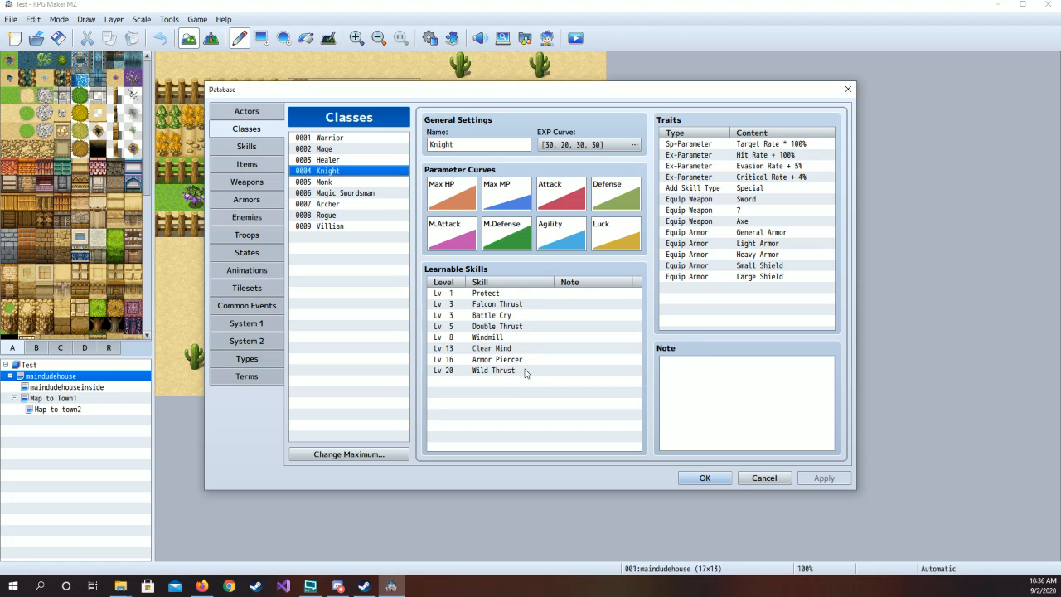
click(362, 184)
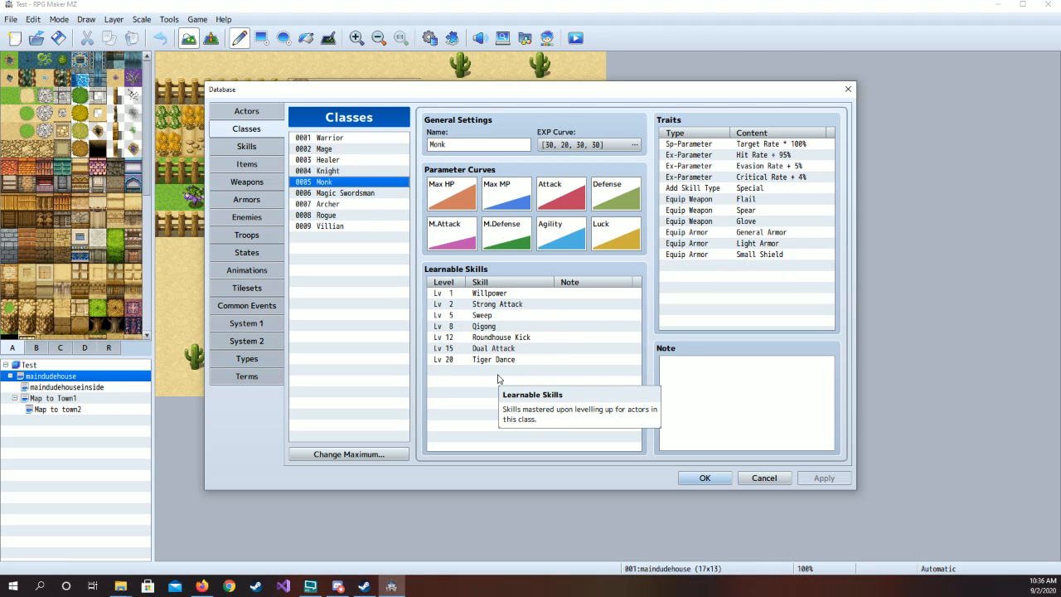
click(368, 194)
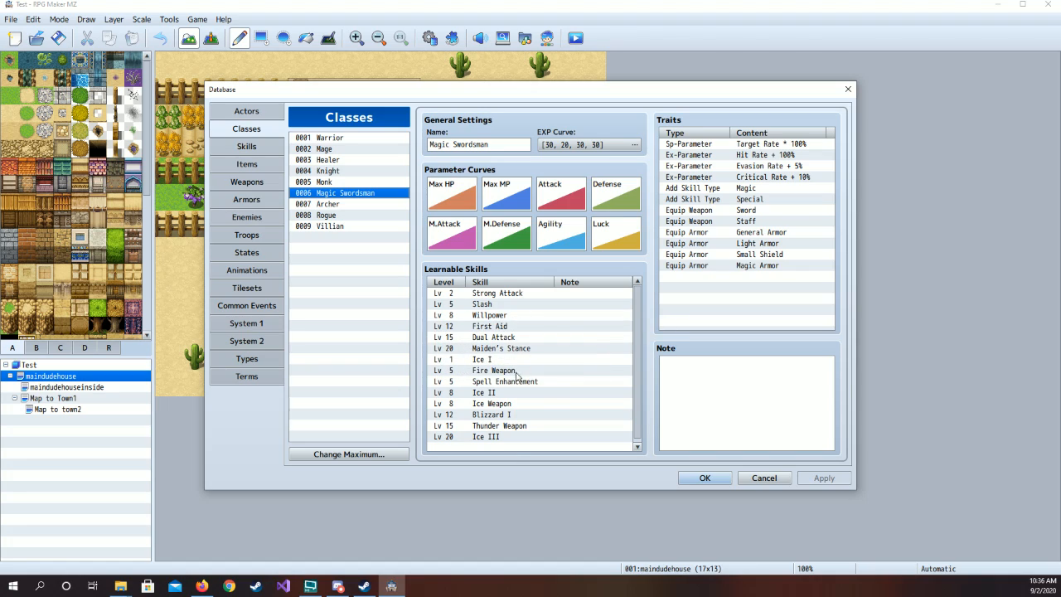
click(367, 204)
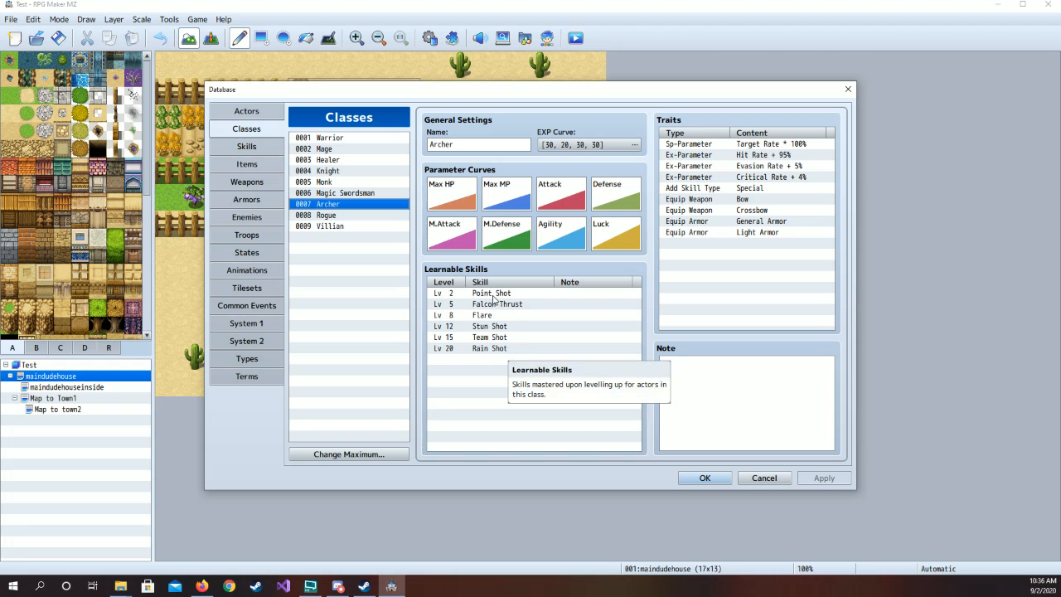
click(375, 217)
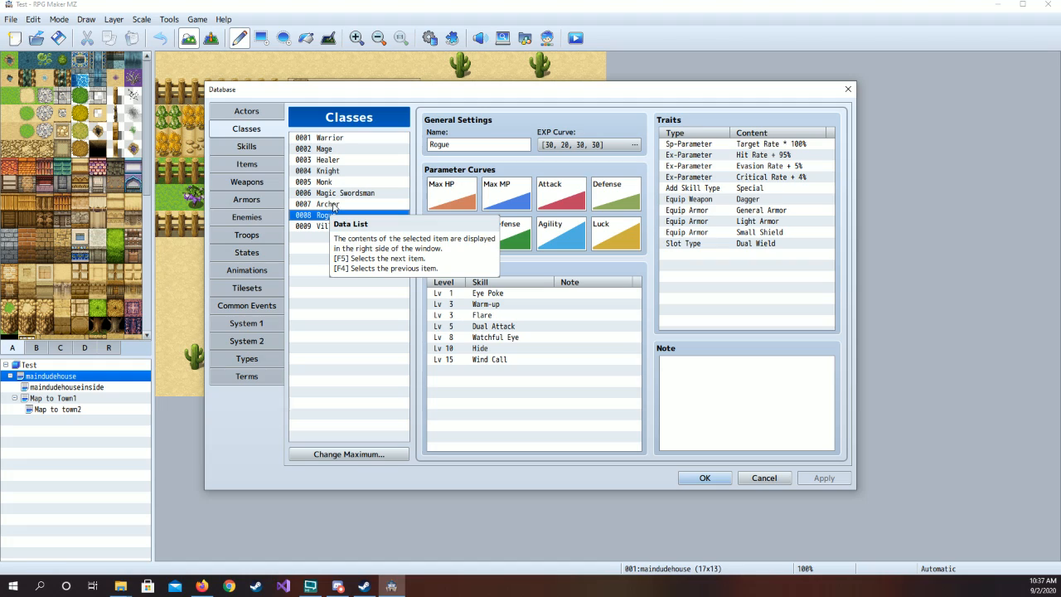
- Open the skills database and examine the enemy skills from Dual Attack through Blood Suck
click(249, 146)
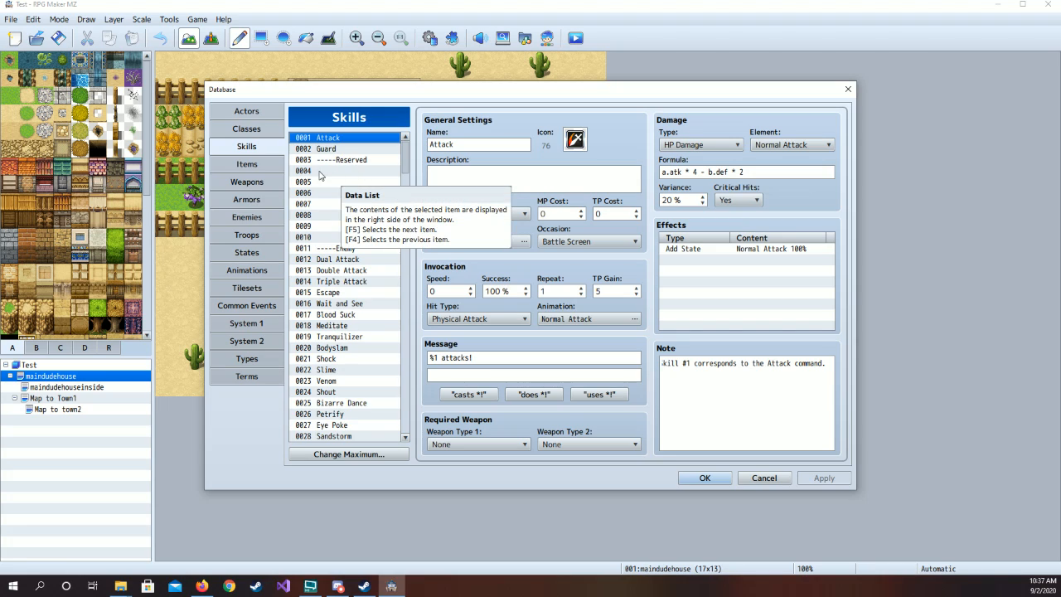
scroll(348, 261, down, 1)
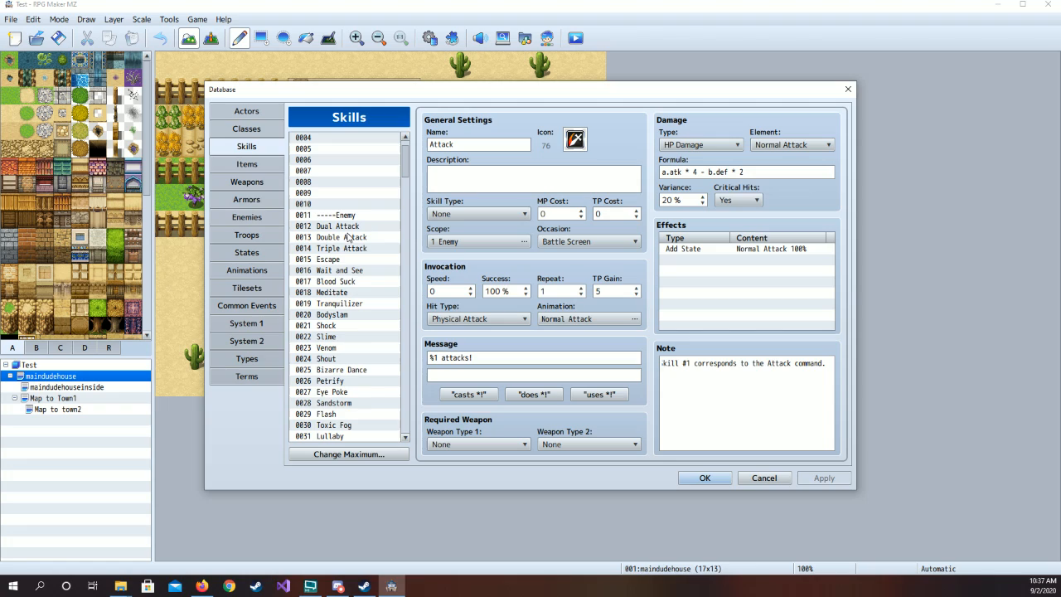
scroll(349, 228, down, 1)
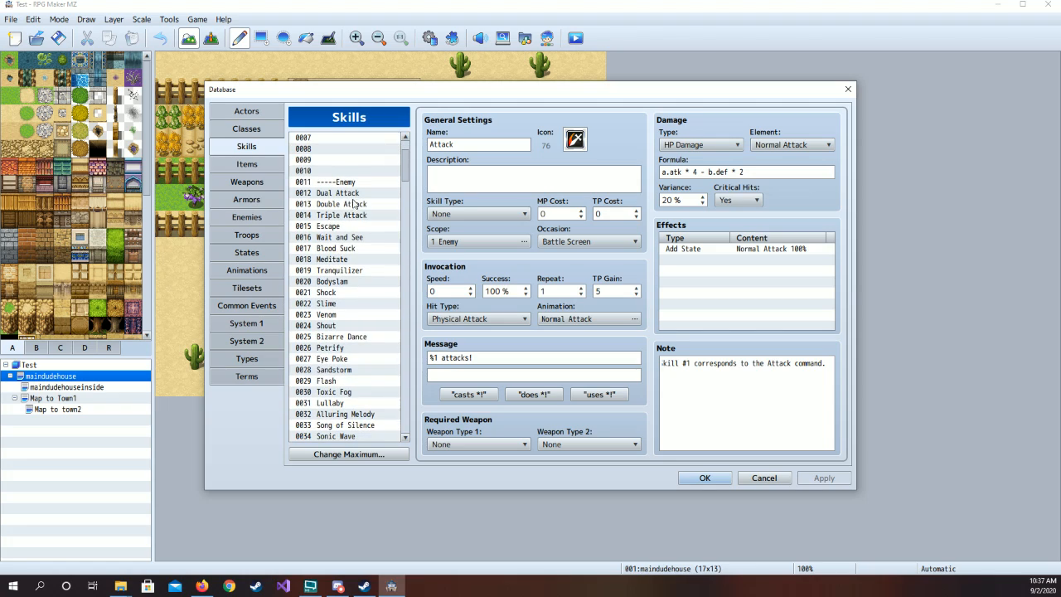
click(353, 193)
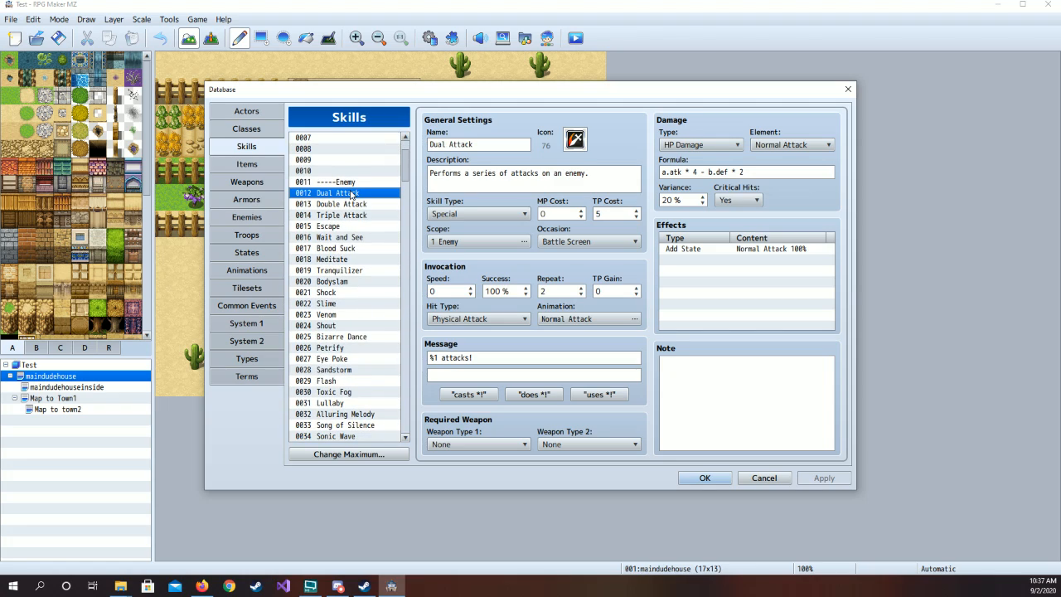
click(349, 203)
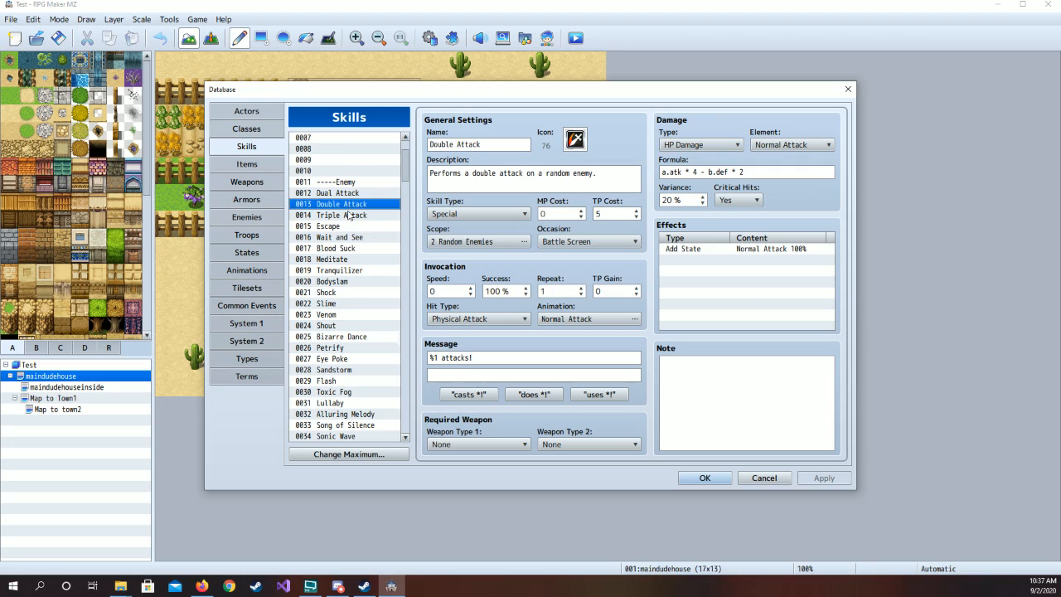
click(347, 215)
click(323, 227)
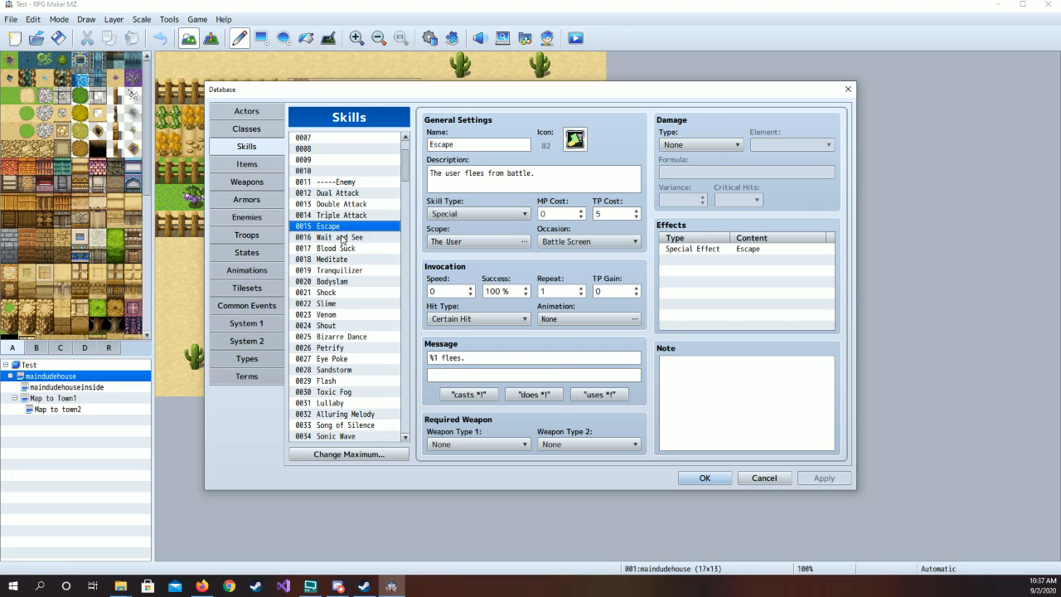
click(341, 238)
click(344, 249)
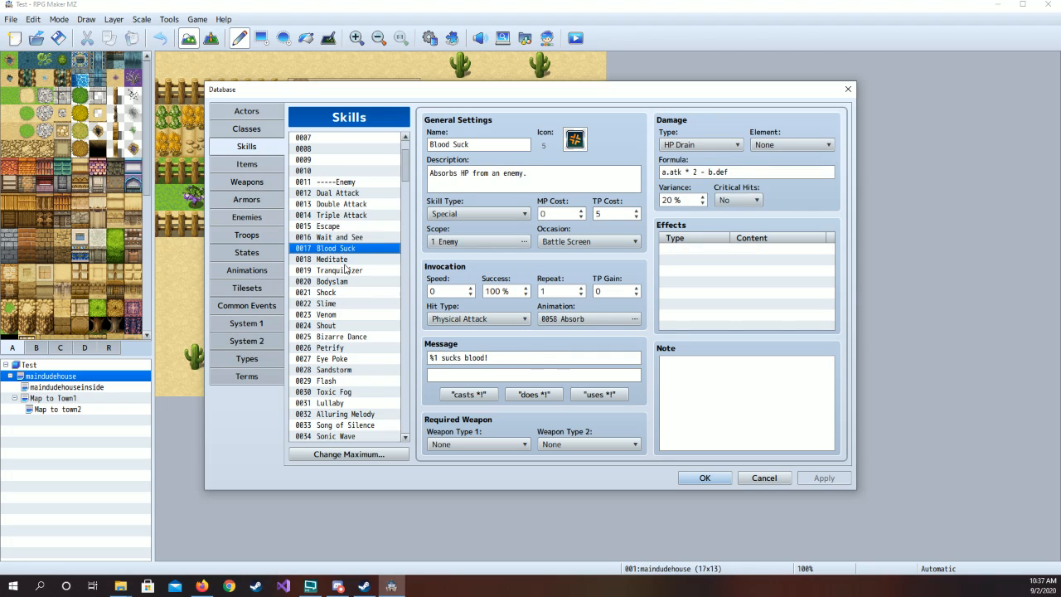
- Examine further enemy skills, including Meditate, Tranquilizer, Bodyslam, Shock, Venom, Bizarre Dance and Fire Breath
click(346, 261)
click(345, 272)
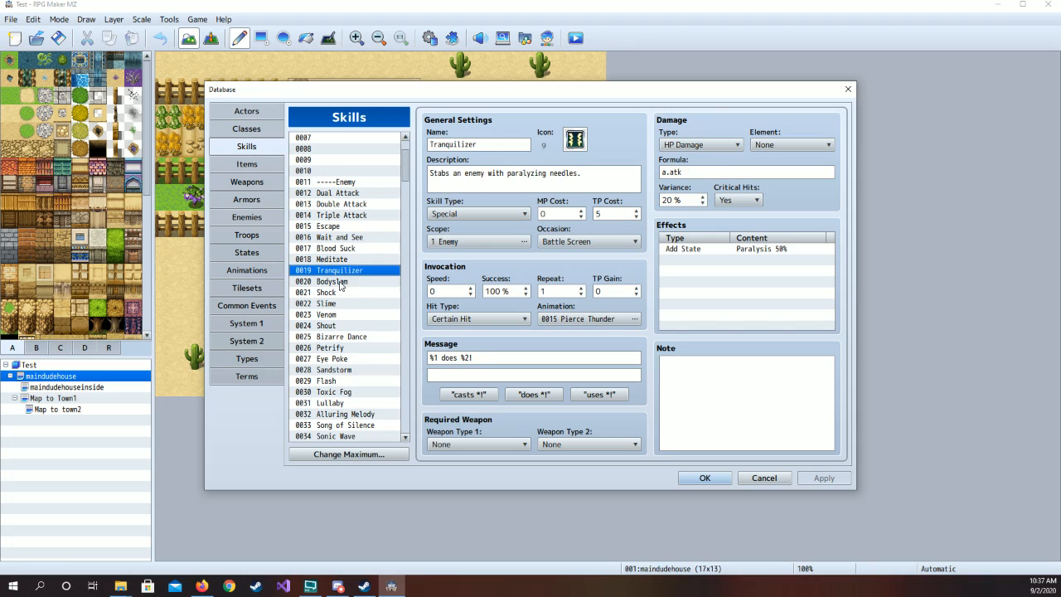
click(340, 283)
click(336, 295)
click(332, 315)
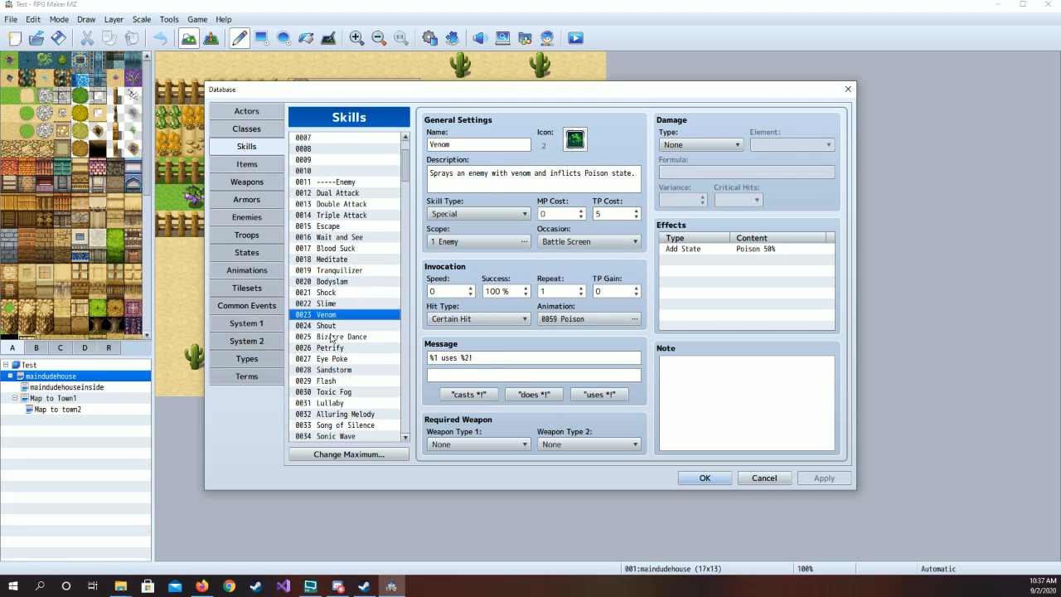
click(332, 336)
scroll(332, 352, down, 5)
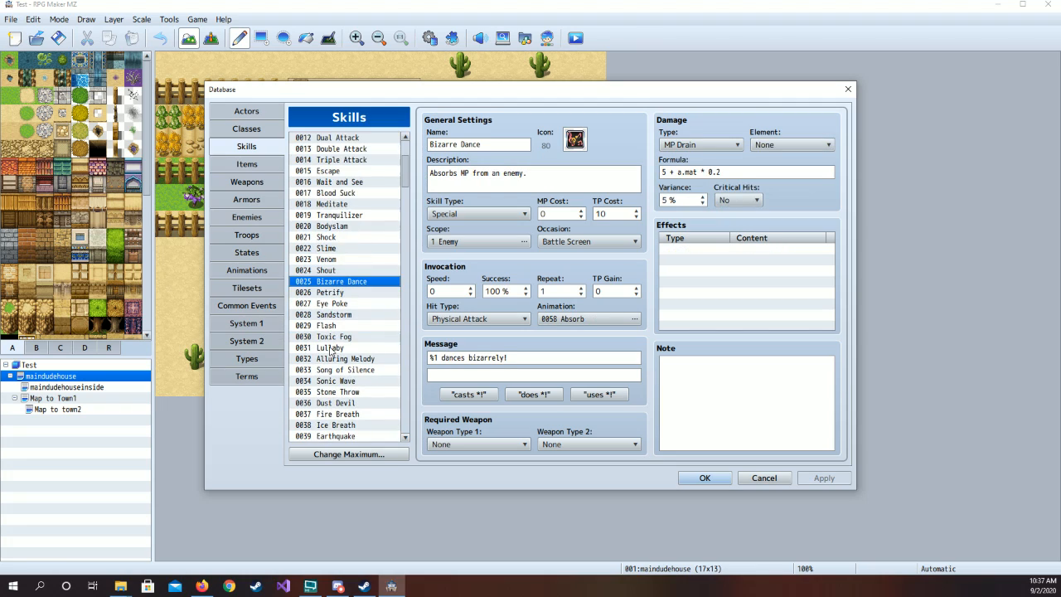
click(343, 316)
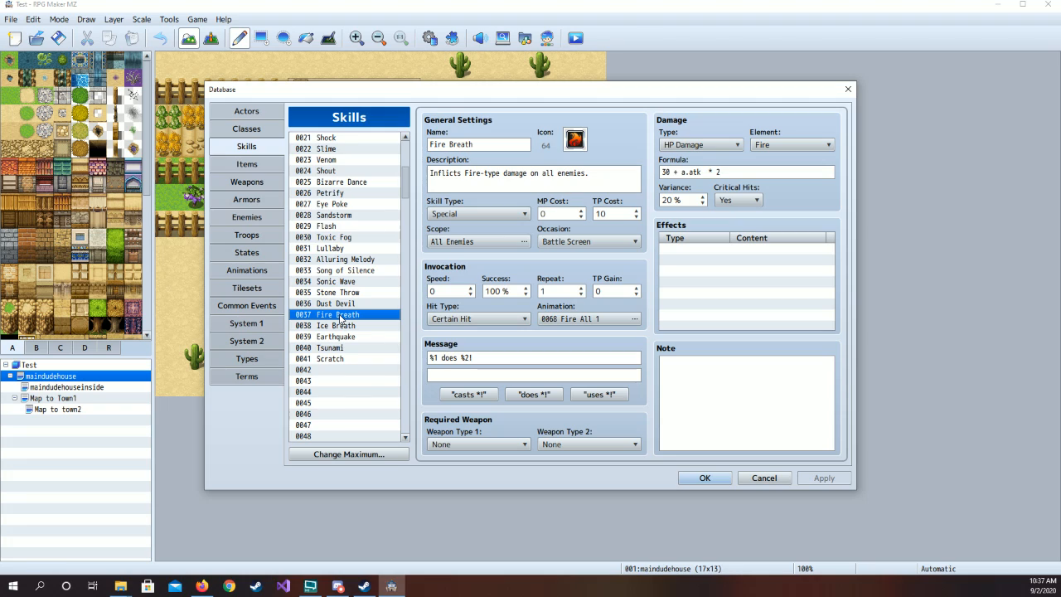
- Examine the basic magic skills Heal I, Poison, Blind, Confuse, Weapon Bless and Weapon Curse
scroll(340, 319, down, 7)
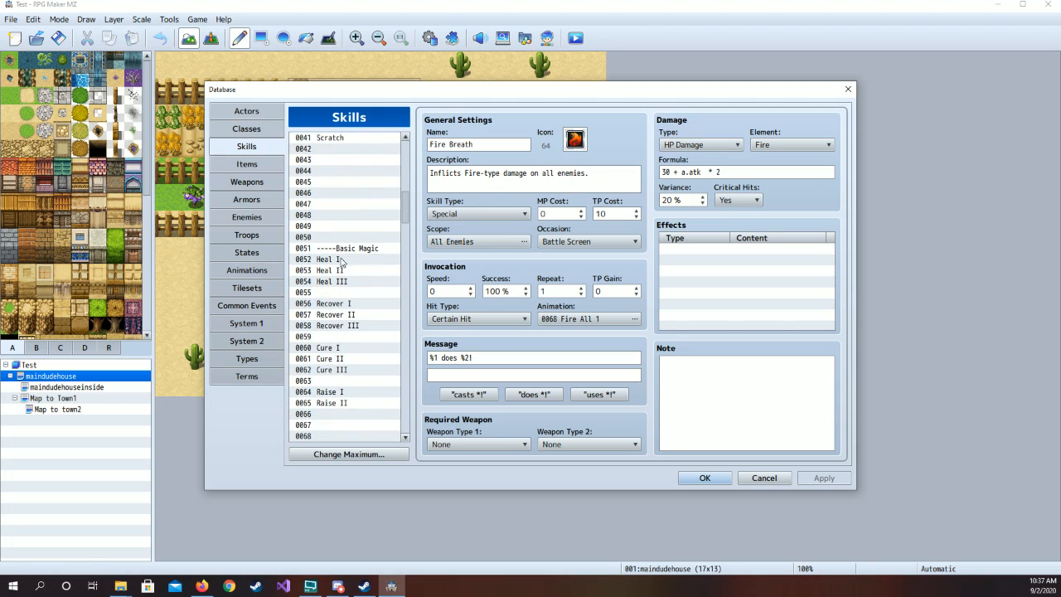
click(341, 260)
scroll(341, 289, down, 5)
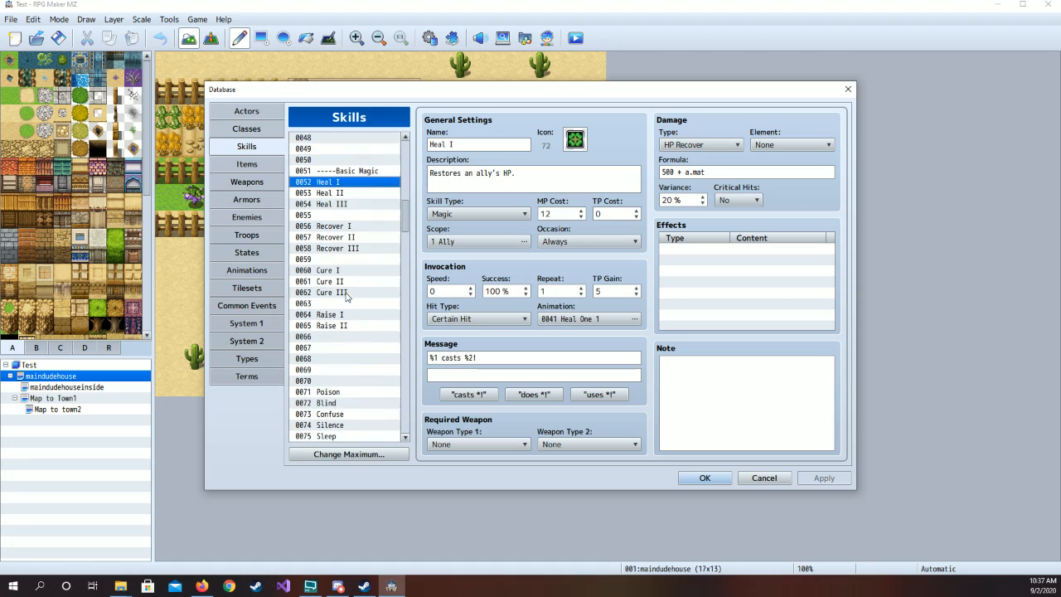
click(329, 306)
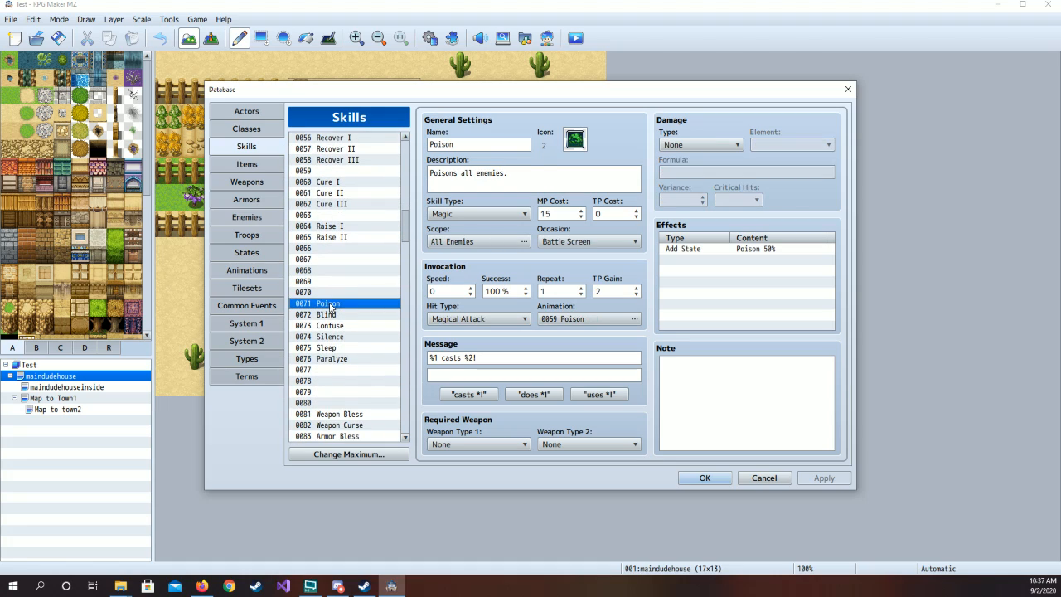
click(333, 317)
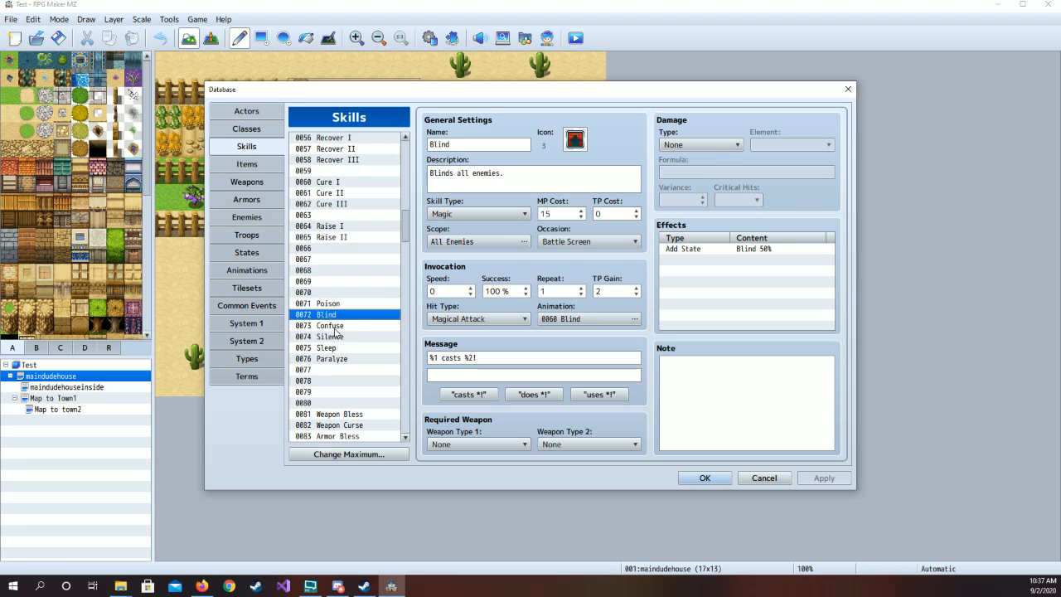
click(335, 327)
scroll(329, 342, down, 2)
scroll(330, 339, down, 2)
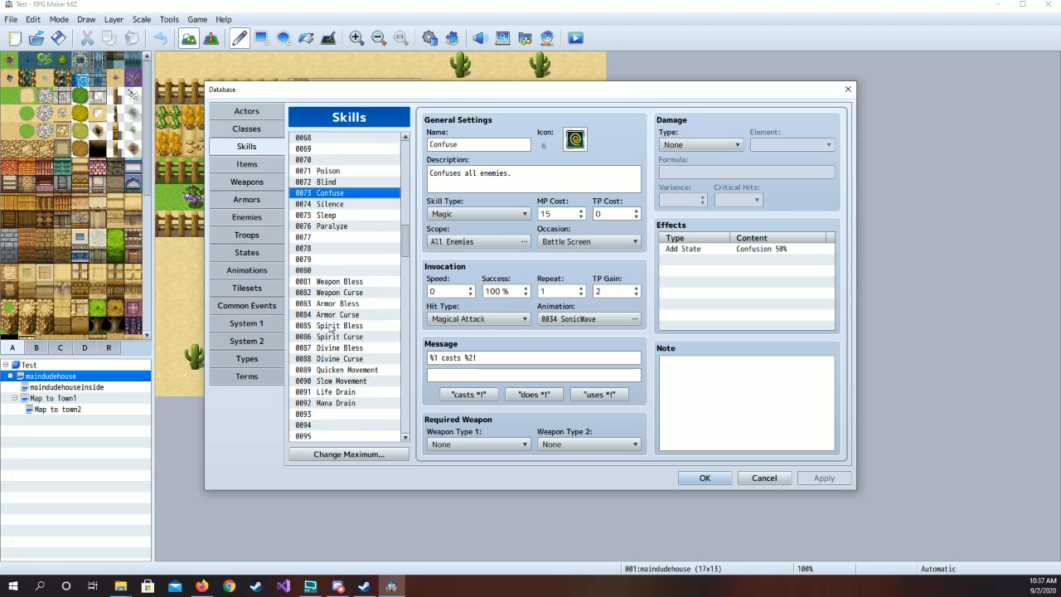
click(337, 282)
key(Down)
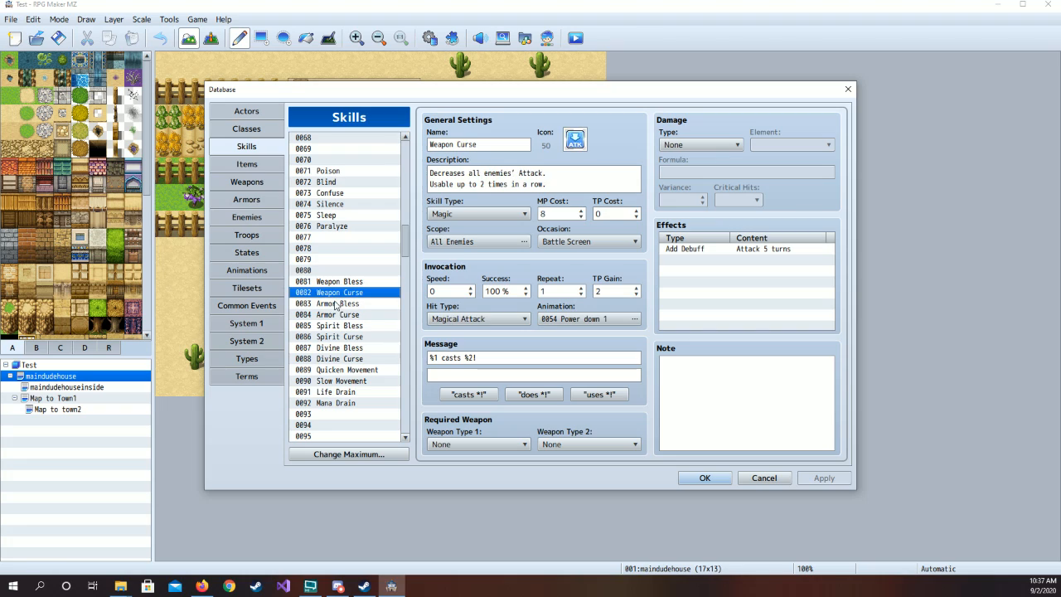
- Examine the settings of the offensive magic skills Fire I, Ice I, Shade I and Nuke I
scroll(320, 329, down, 5)
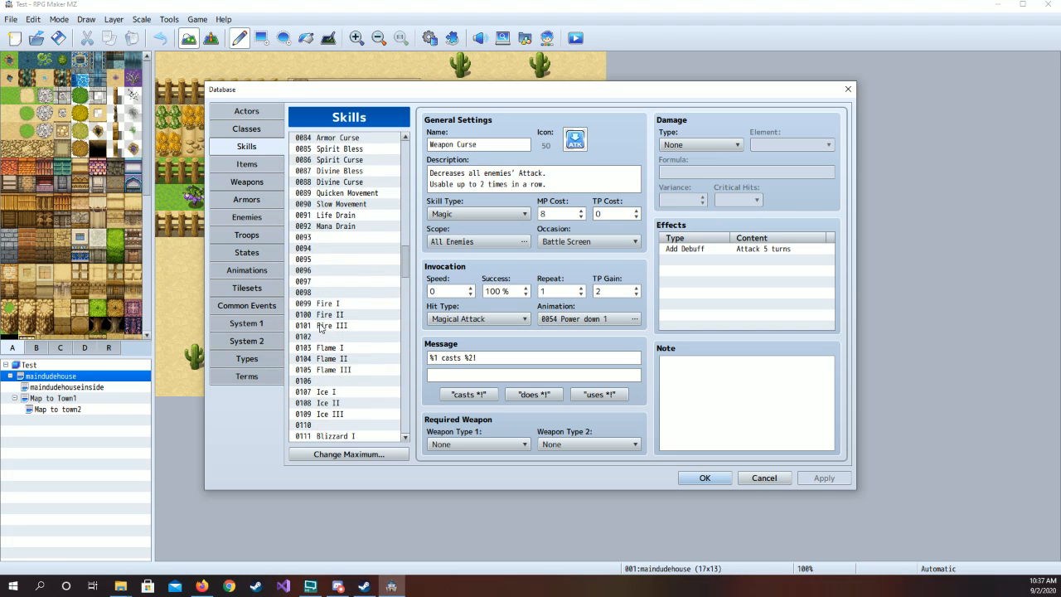
click(328, 304)
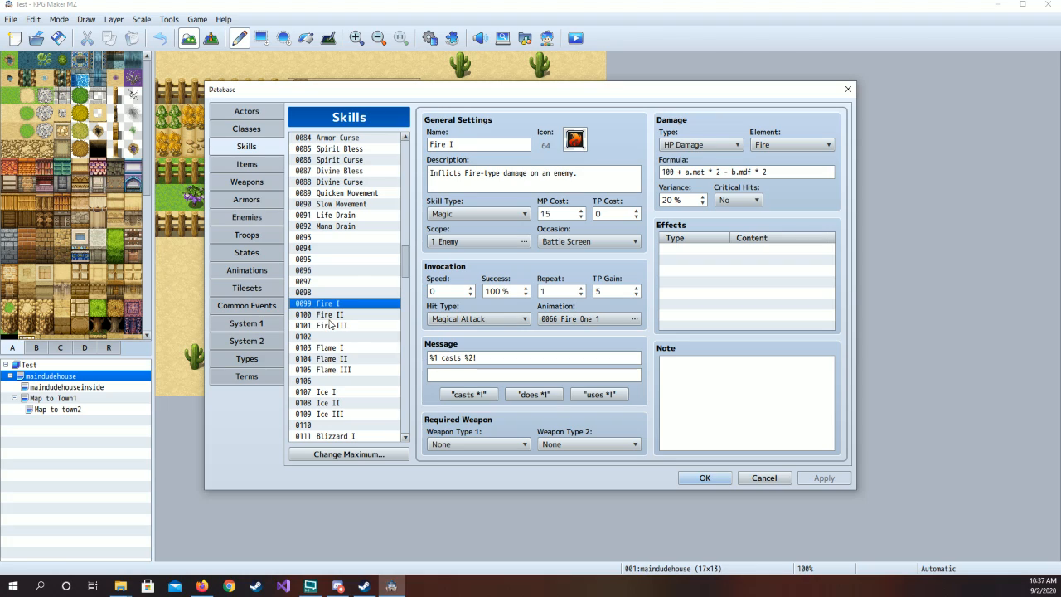
scroll(329, 324, down, 2)
click(328, 315)
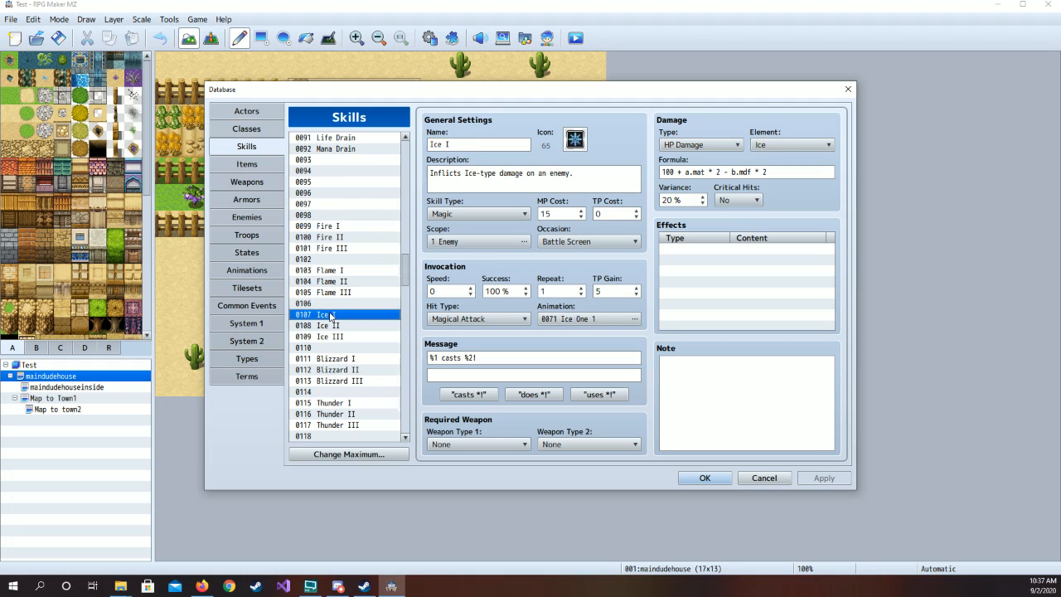
scroll(329, 340, down, 4)
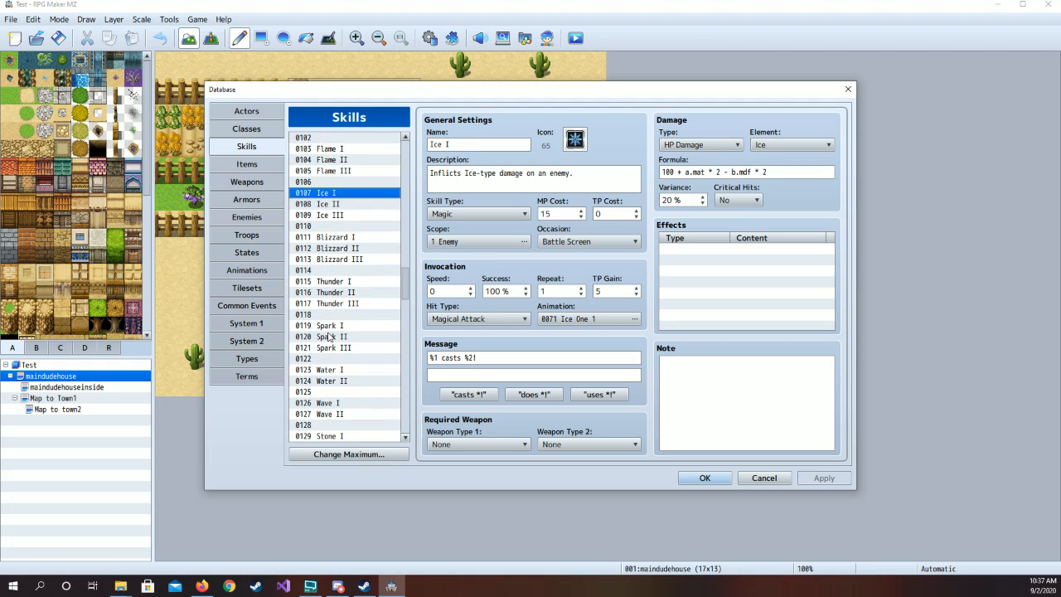
scroll(335, 319, down, 9)
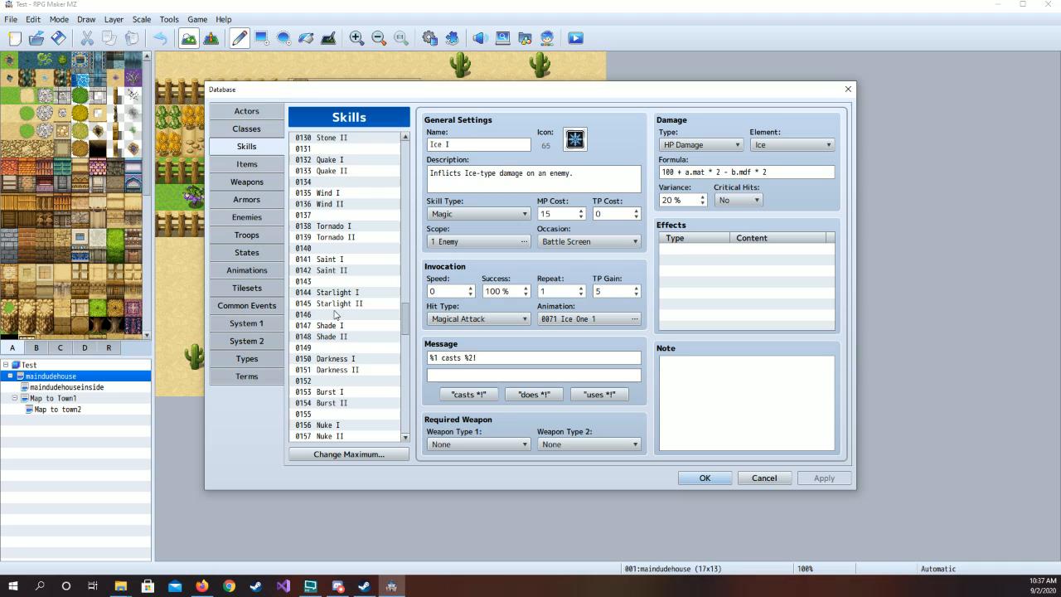
click(331, 324)
scroll(332, 327, down, 2)
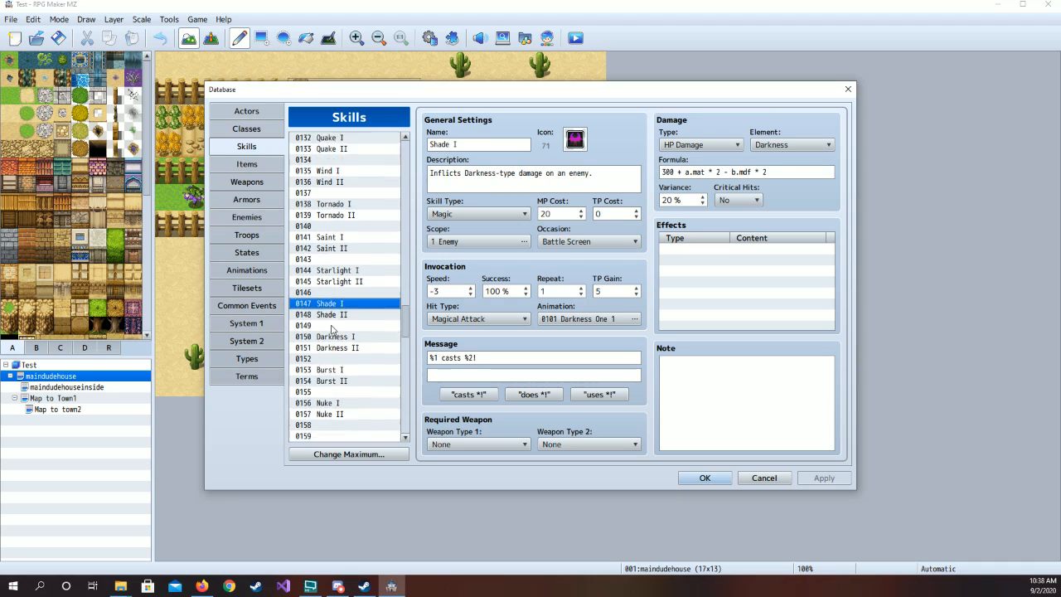
scroll(331, 329, down, 2)
click(332, 272)
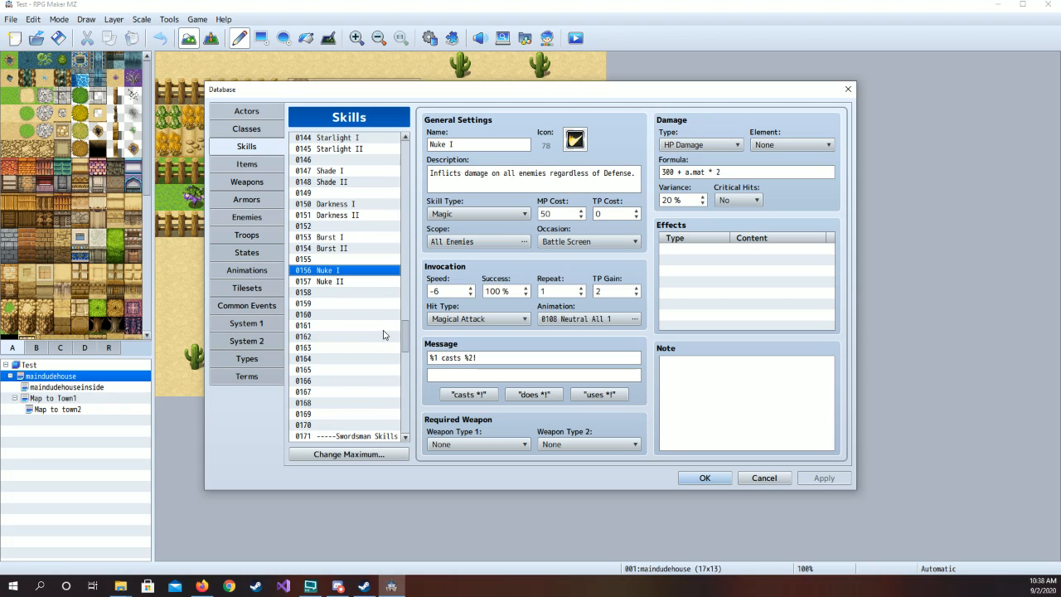
- Review Strong Attack and the Swordsman through Hunter skill groups, including the empty slots before the Hunter skills
scroll(357, 352, down, 3)
scroll(355, 350, down, 2)
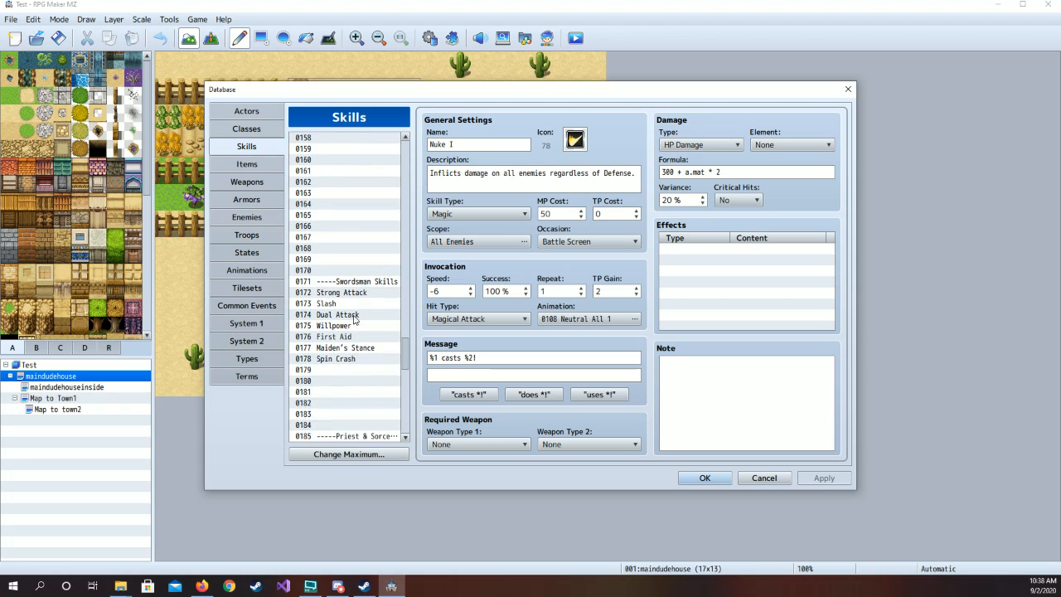
click(357, 293)
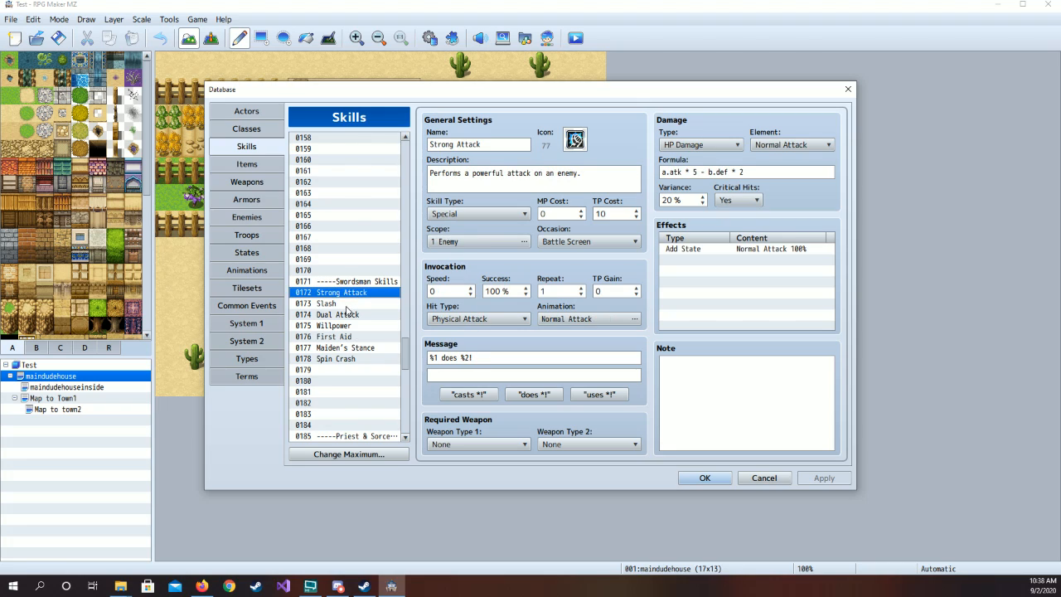
scroll(365, 357, down, 3)
scroll(366, 358, down, 1)
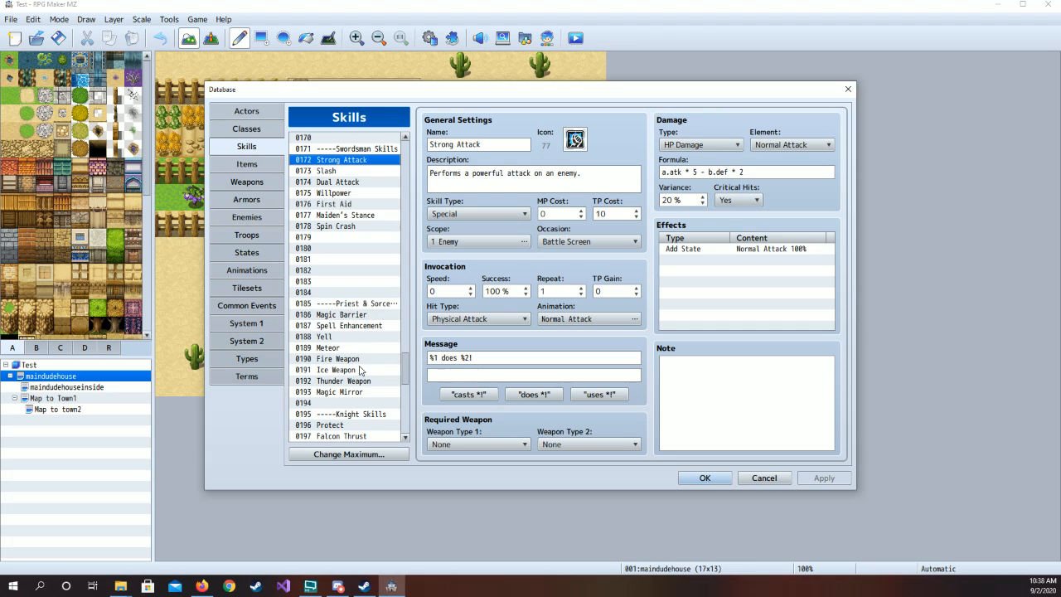
scroll(353, 371, down, 4)
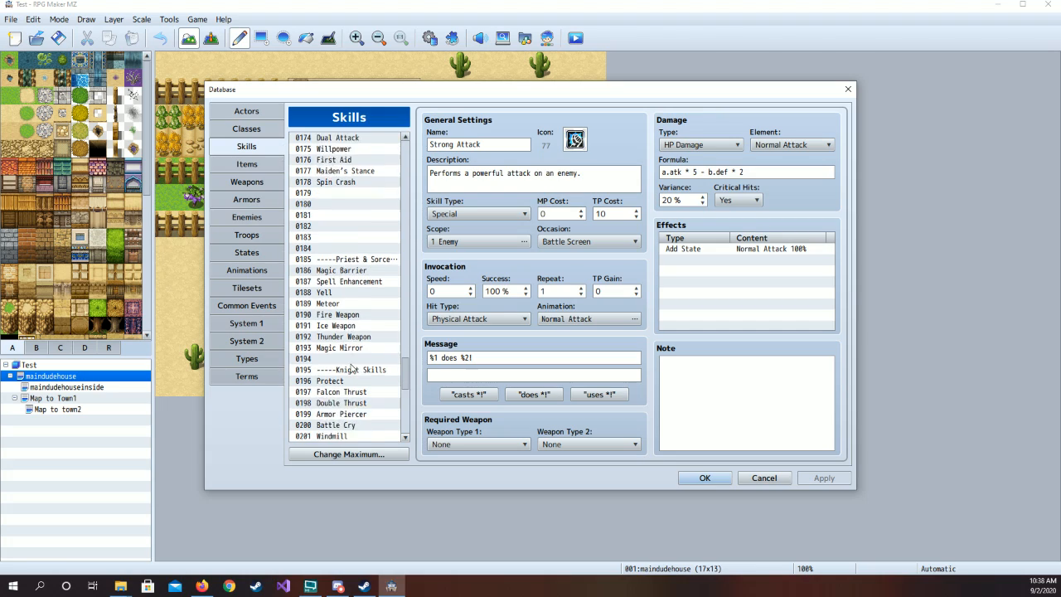
scroll(358, 378, down, 2)
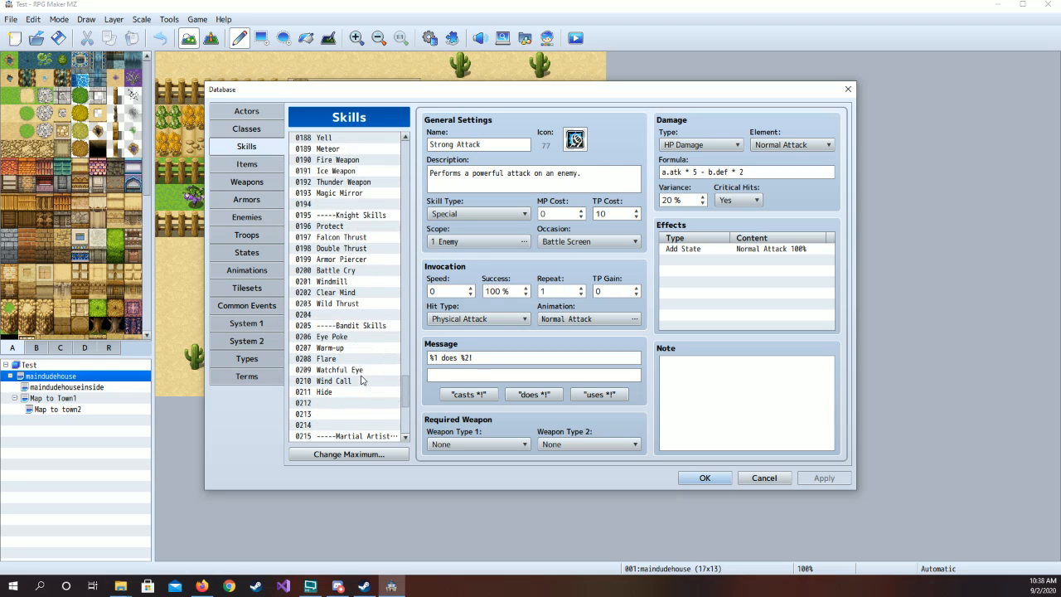
scroll(370, 360, down, 6)
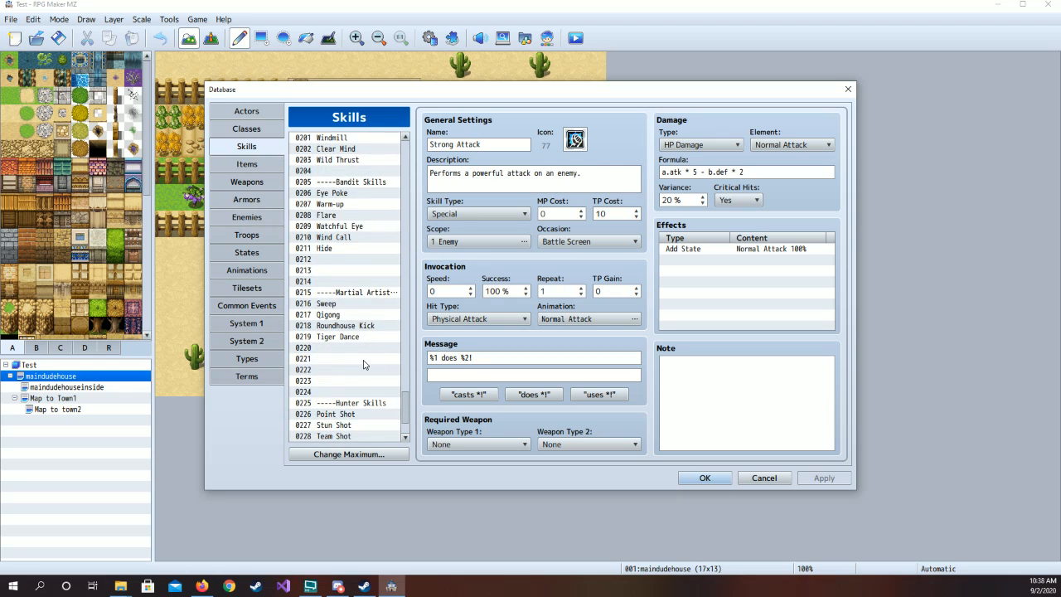
scroll(363, 364, down, 1)
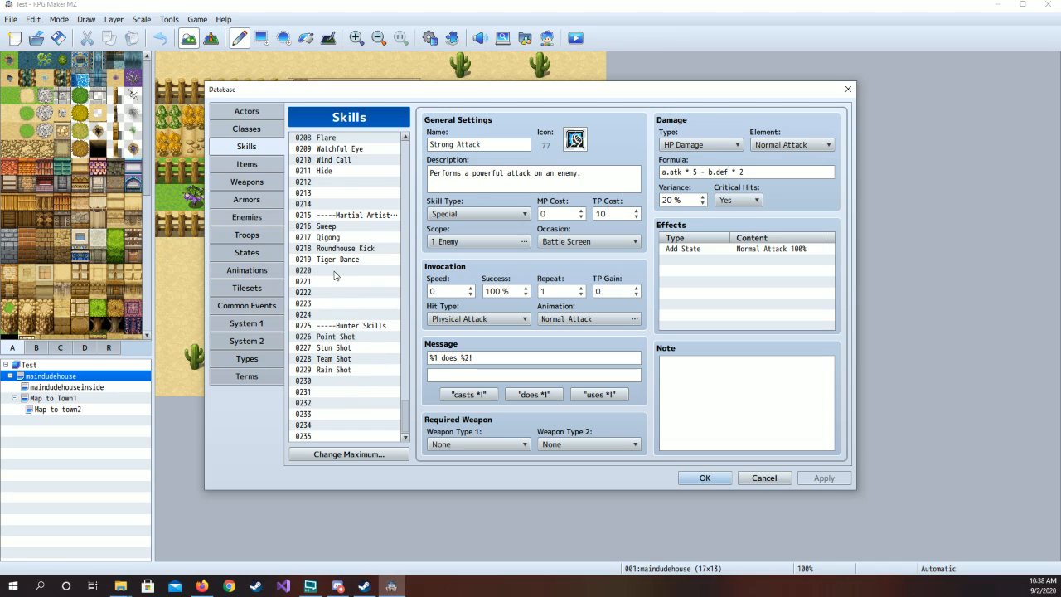
drag(347, 272, 337, 322)
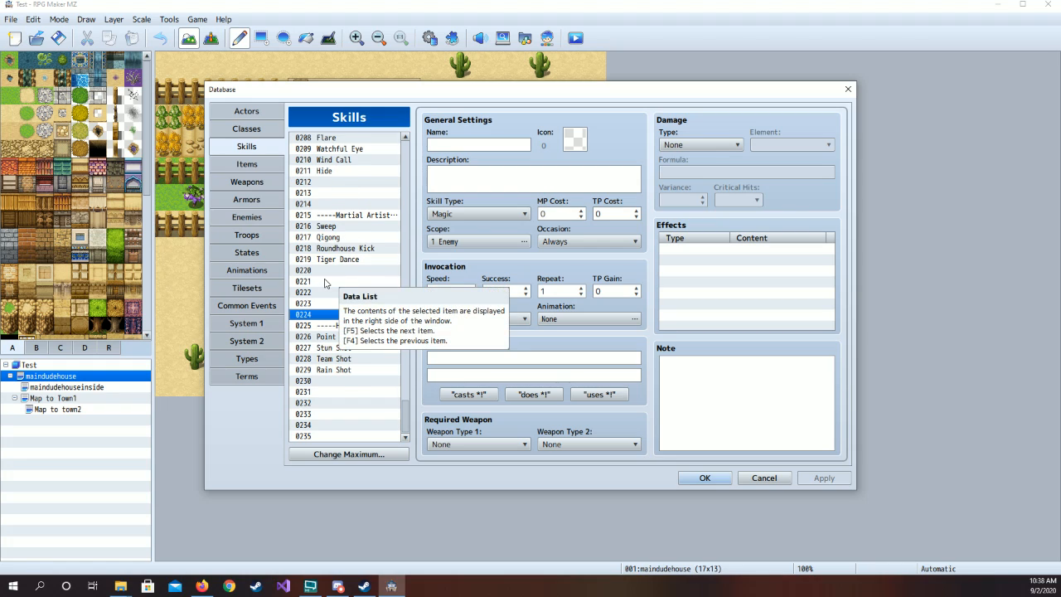
- Review the skill list from the Martial Artist group back to the enemy skills, checking the empty slots between the spell groups
scroll(325, 283, up, 3)
scroll(324, 284, up, 12)
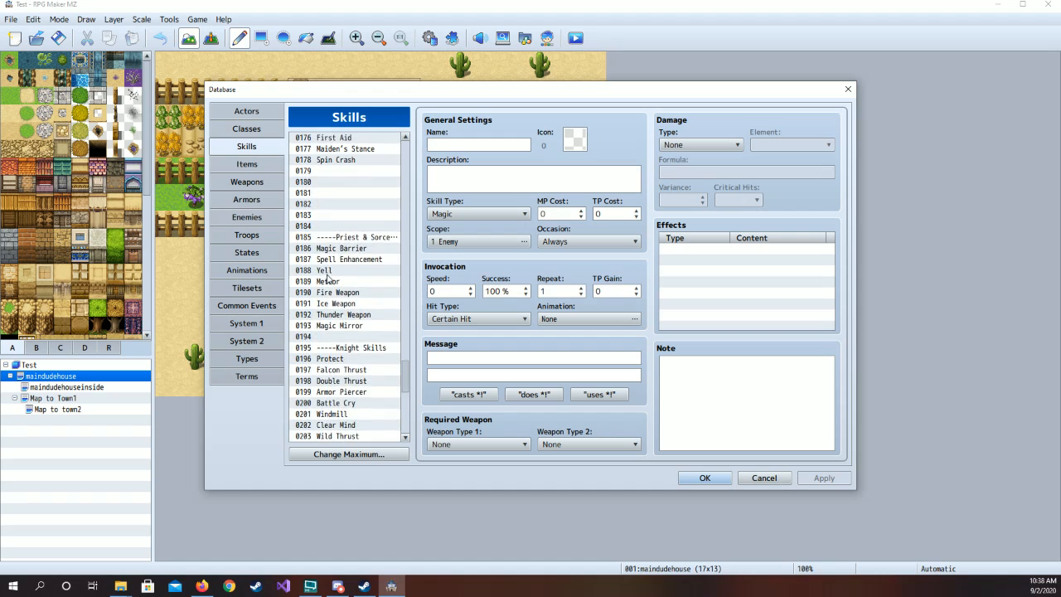
scroll(327, 279, up, 13)
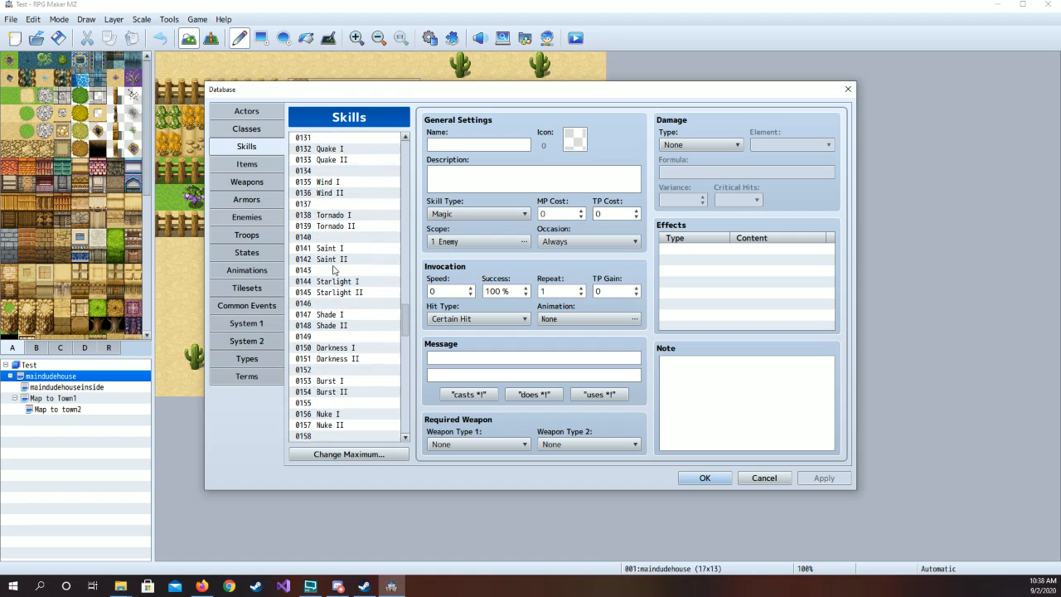
scroll(334, 270, up, 2)
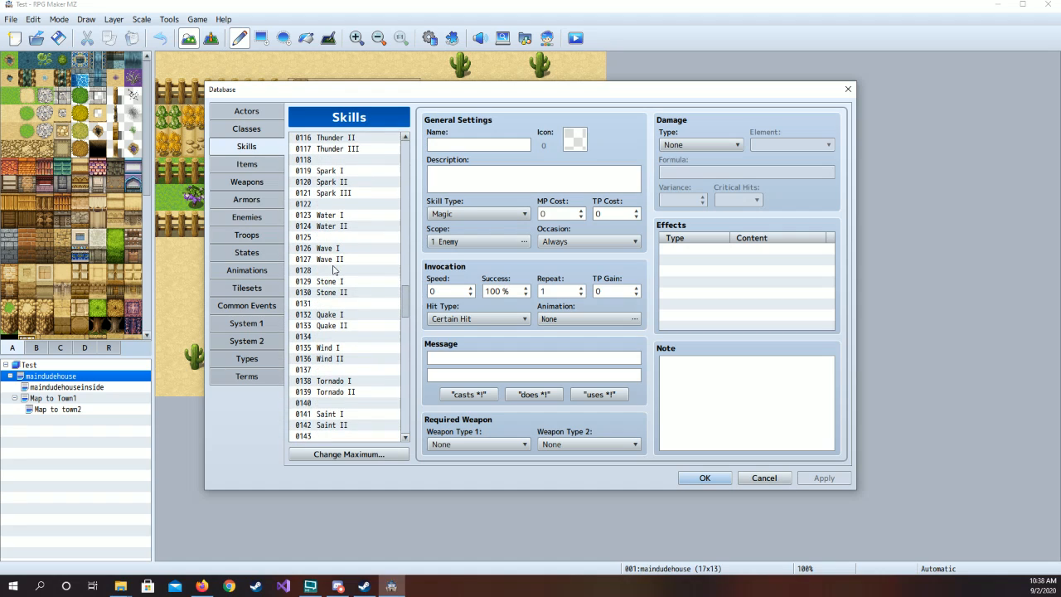
click(341, 205)
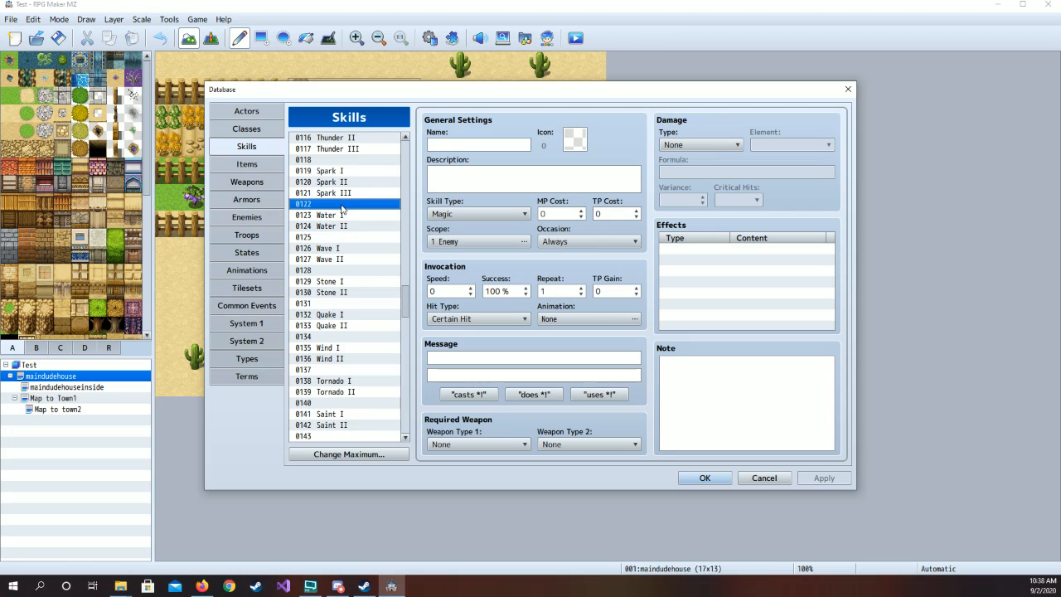
click(345, 161)
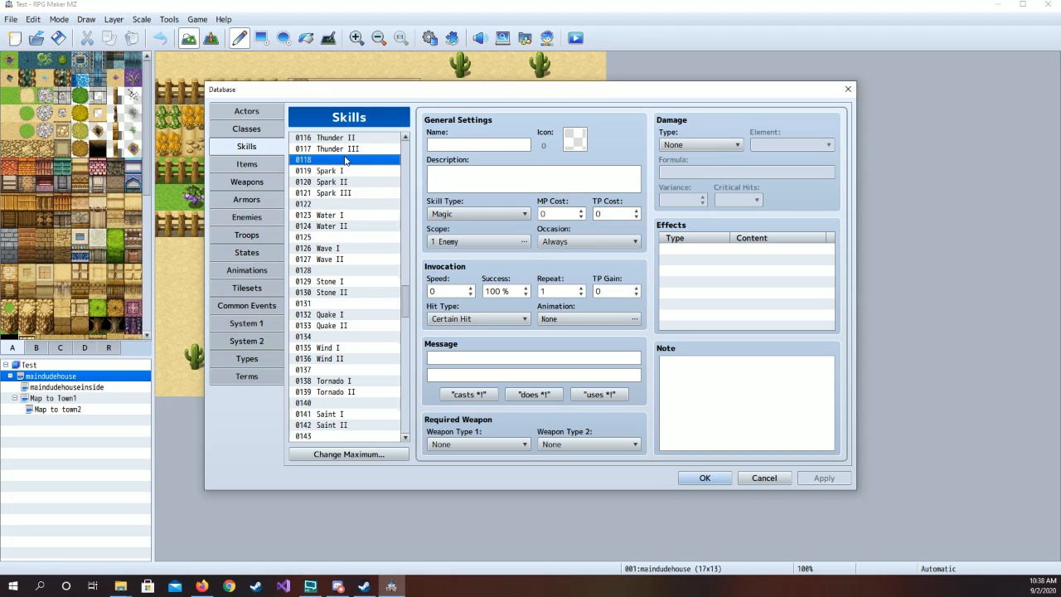
click(334, 241)
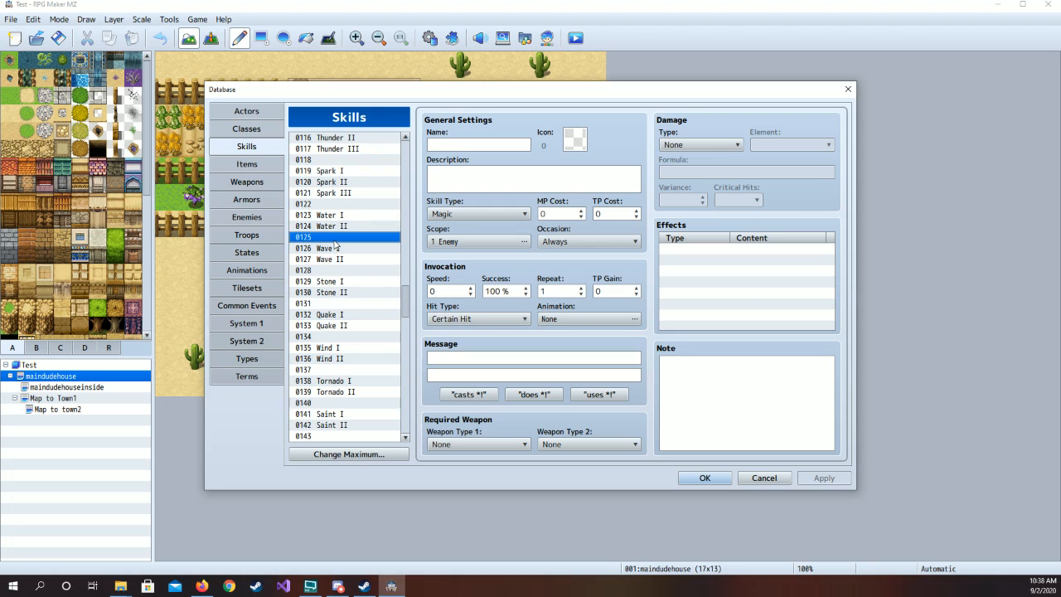
scroll(349, 270, up, 10)
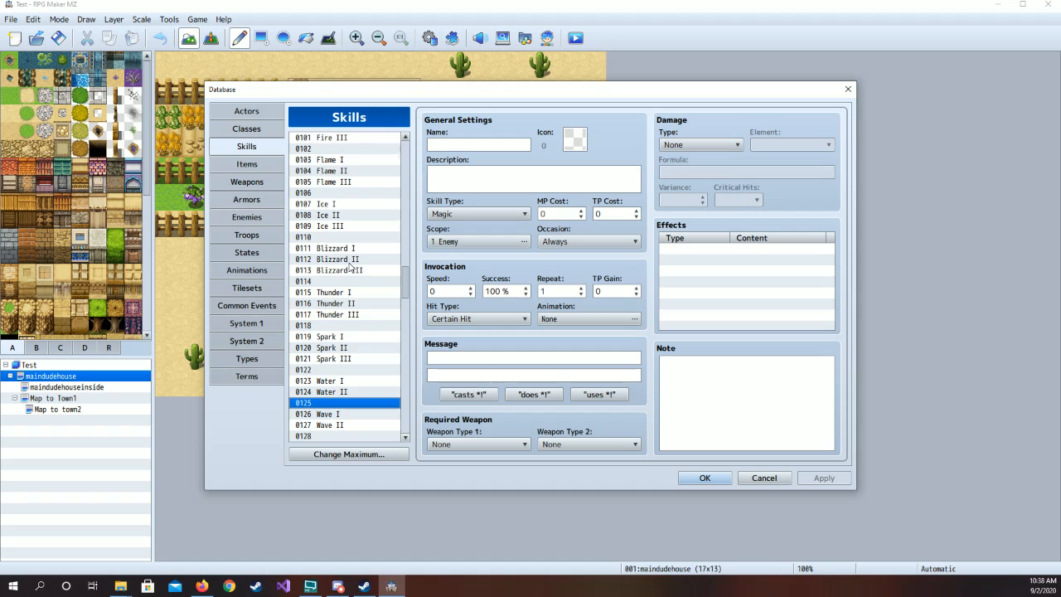
scroll(349, 265, up, 9)
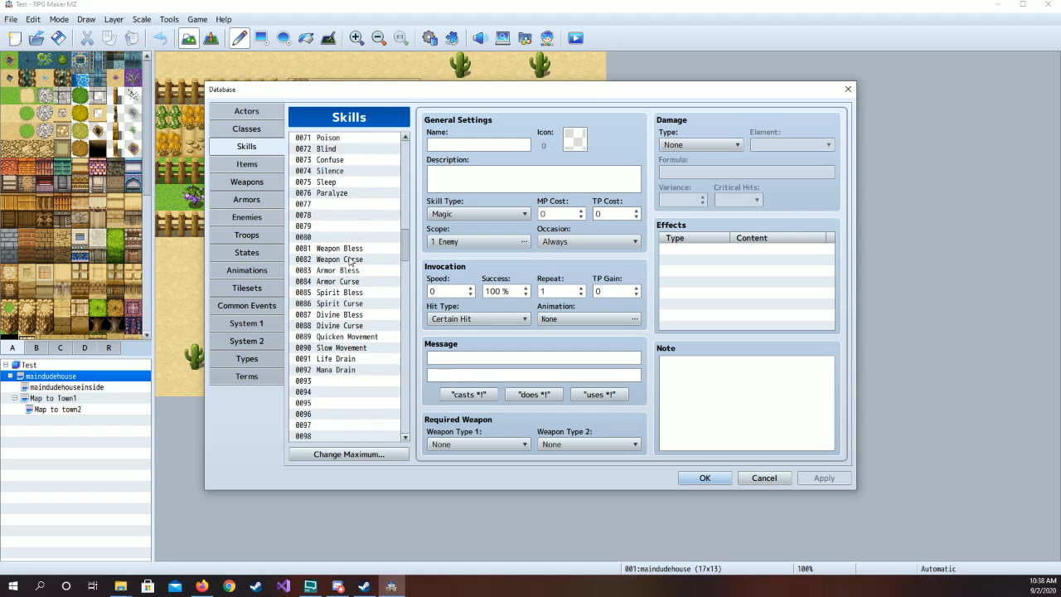
scroll(349, 262, up, 3)
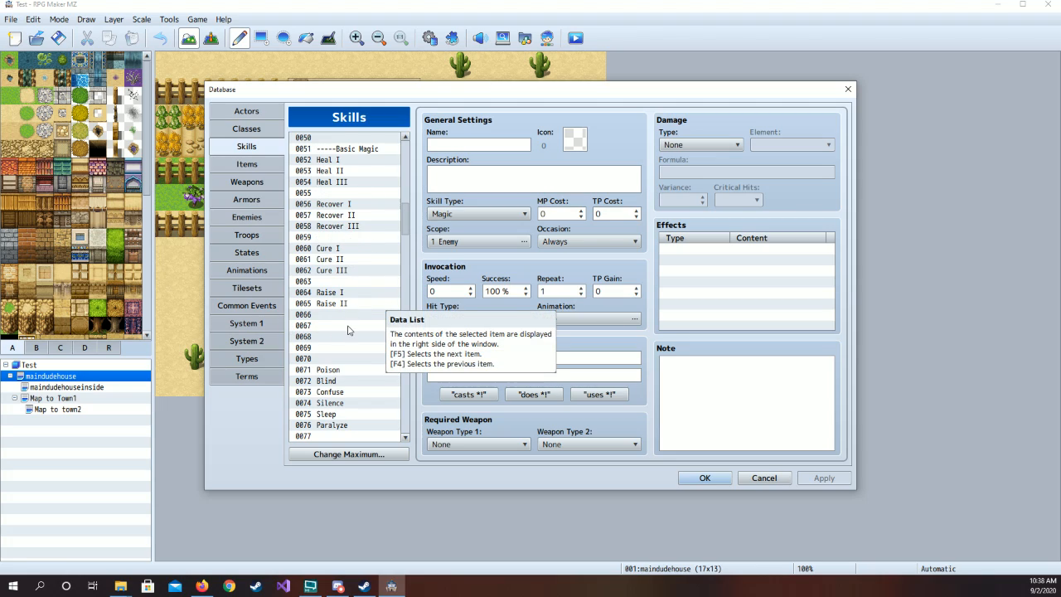
scroll(348, 320, up, 1)
scroll(355, 331, up, 5)
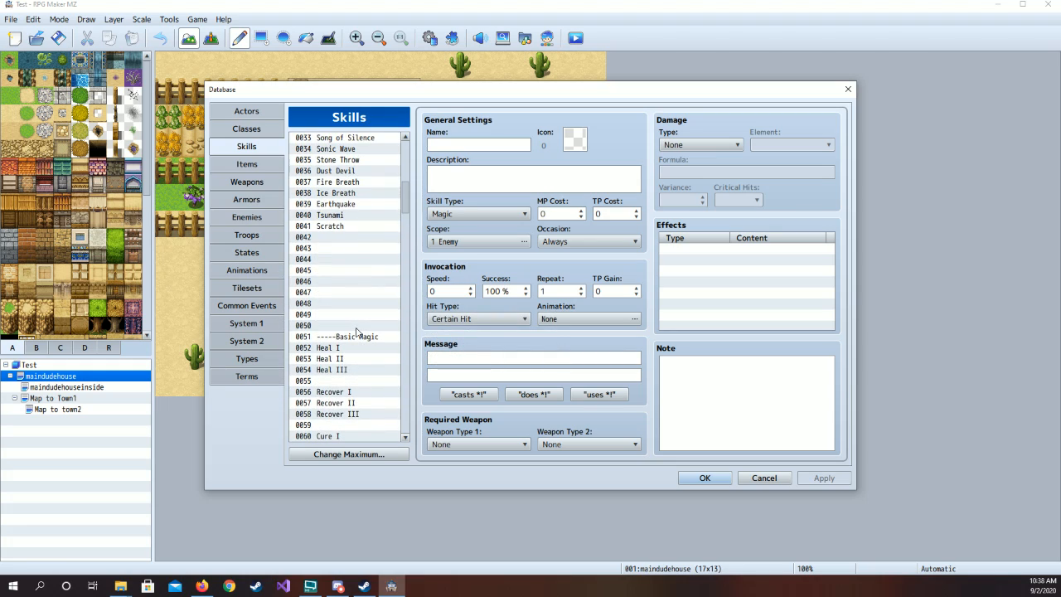
scroll(357, 331, up, 8)
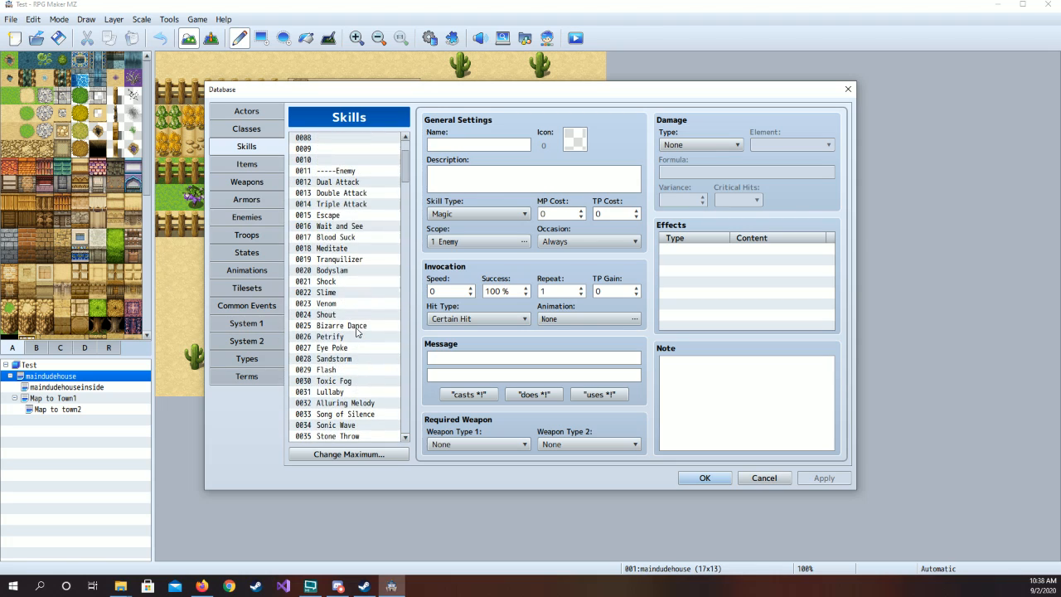
- Compare the settings of the Raise I and Raise II skills, including their recovery formulas and MP costs
scroll(357, 331, down, 9)
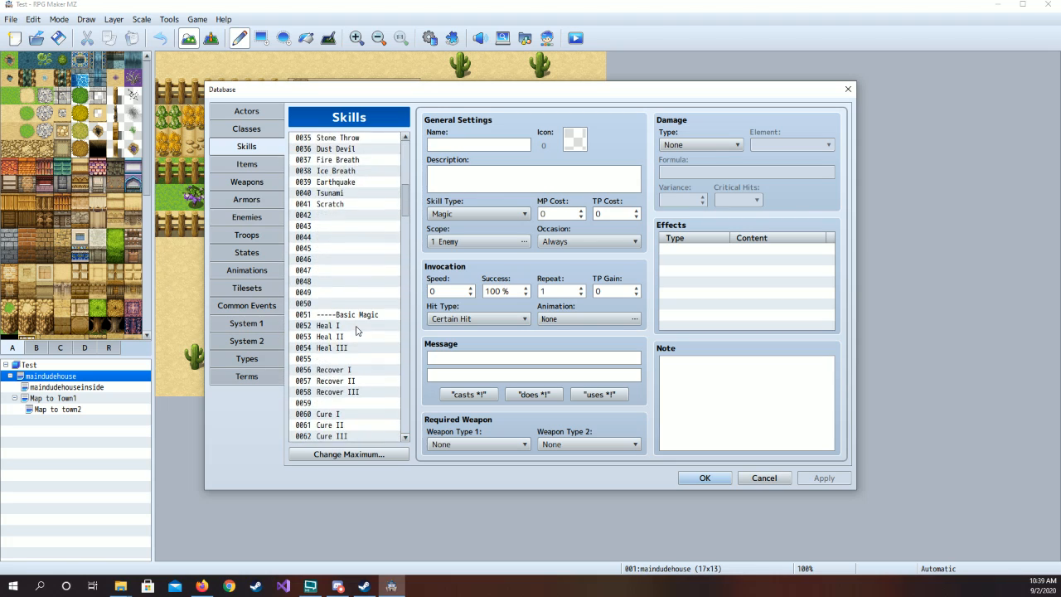
scroll(355, 330, down, 4)
scroll(355, 329, down, 1)
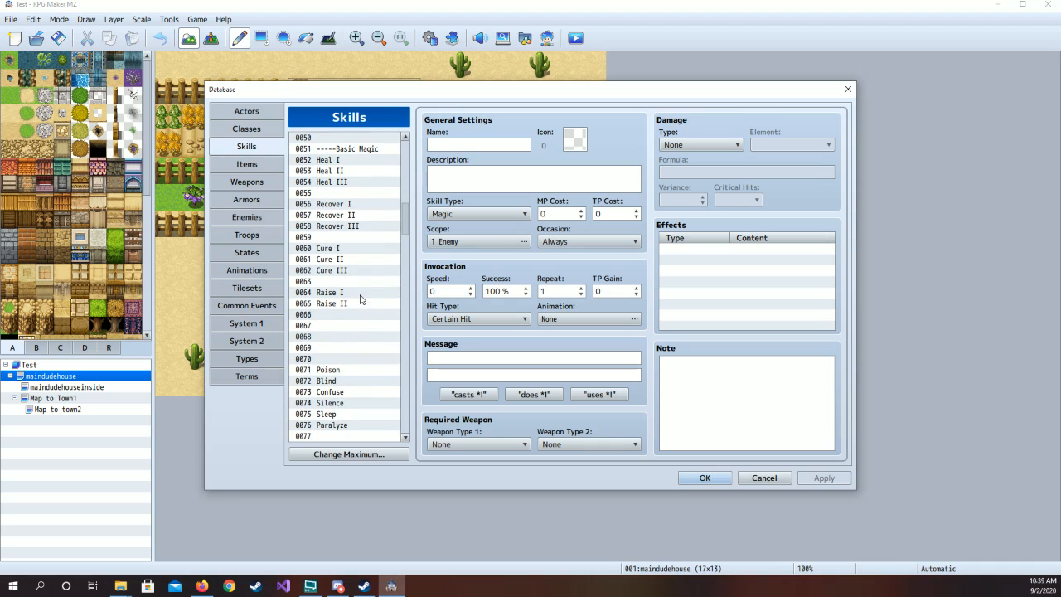
click(362, 304)
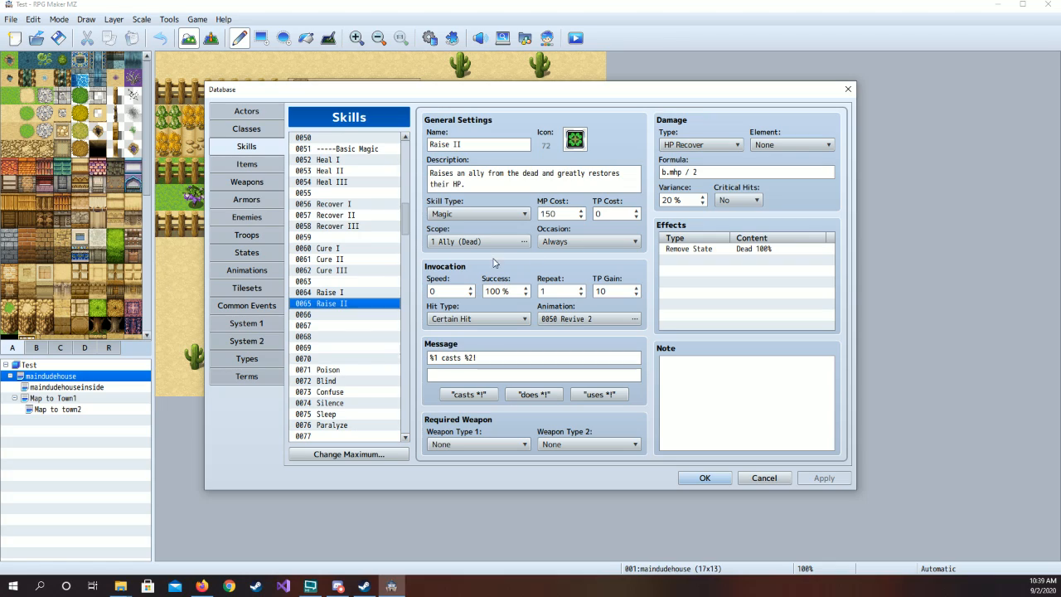
click(381, 294)
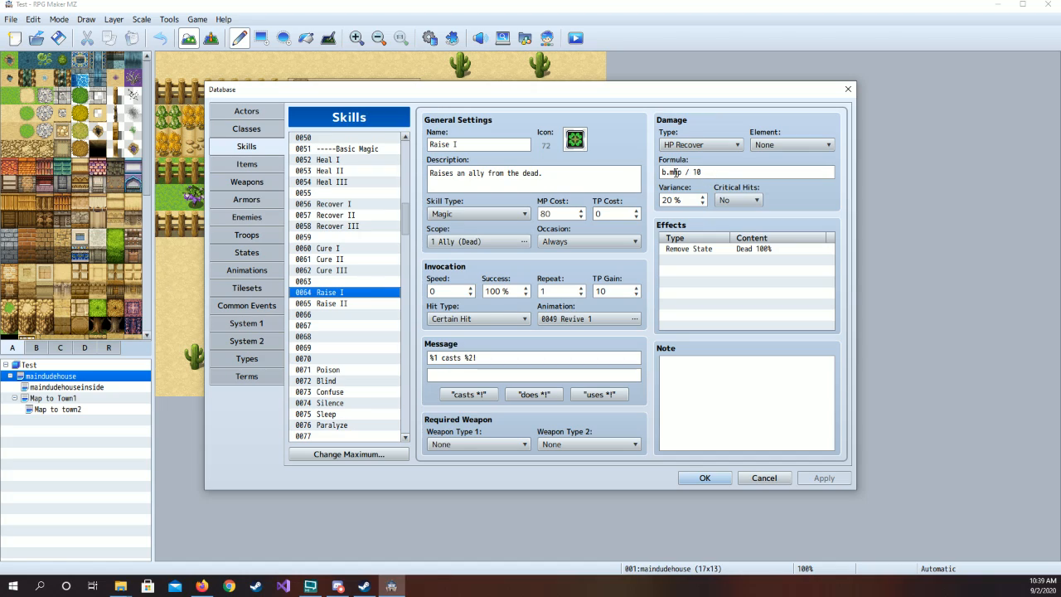
click(357, 304)
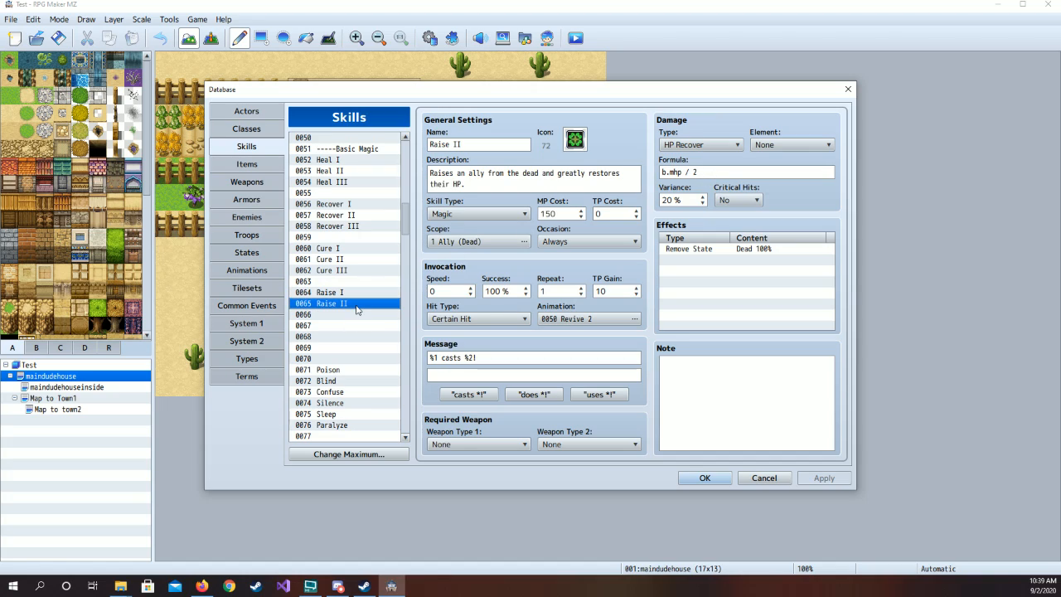
click(359, 295)
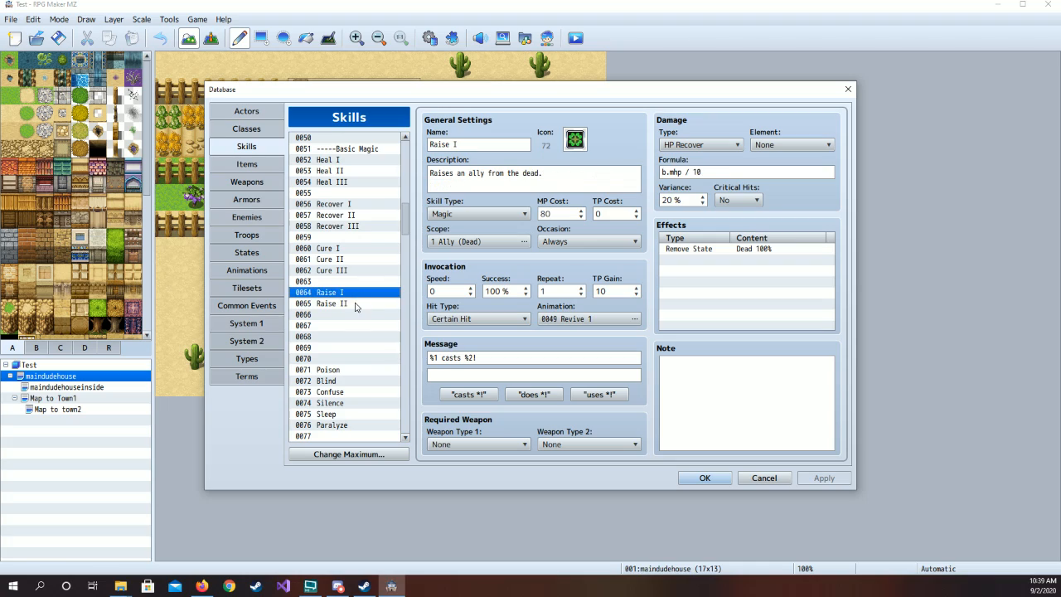
click(356, 305)
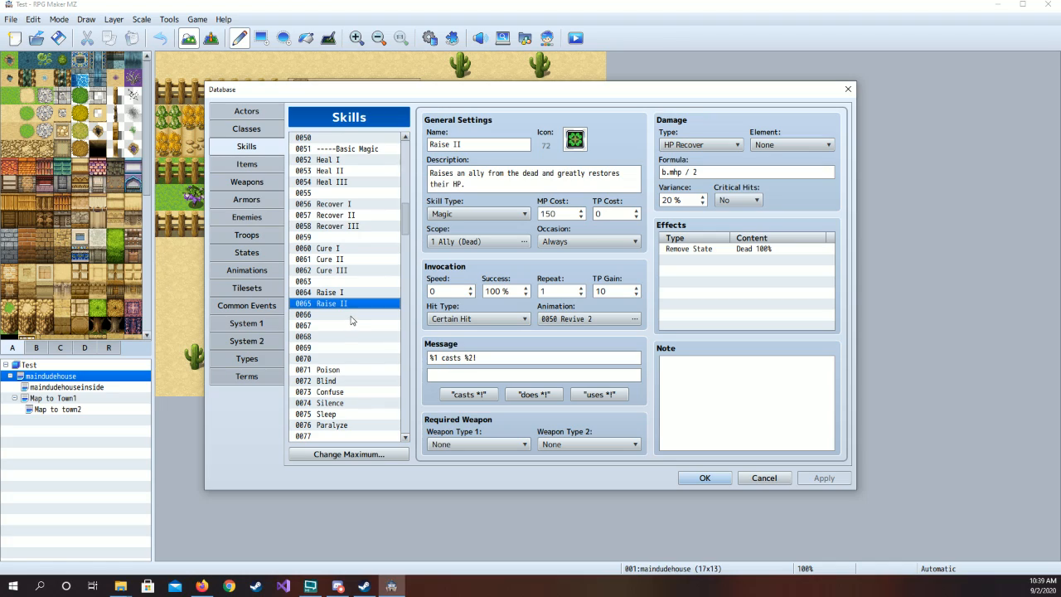
- Name the empty skill slot 0066, directly after Raise II, "Raise III"
click(351, 315)
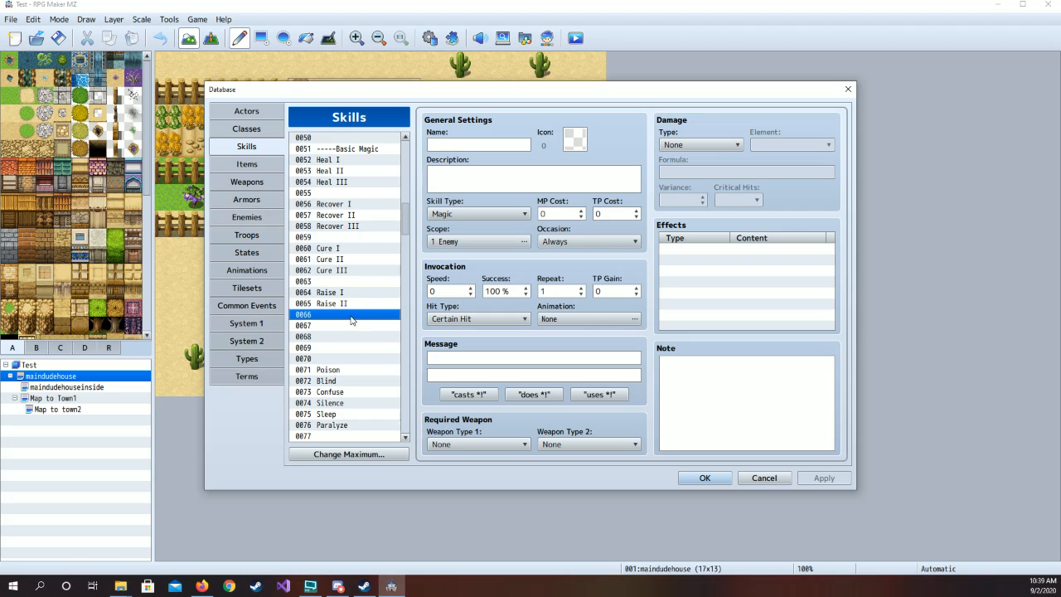
click(499, 142)
text(Rai)
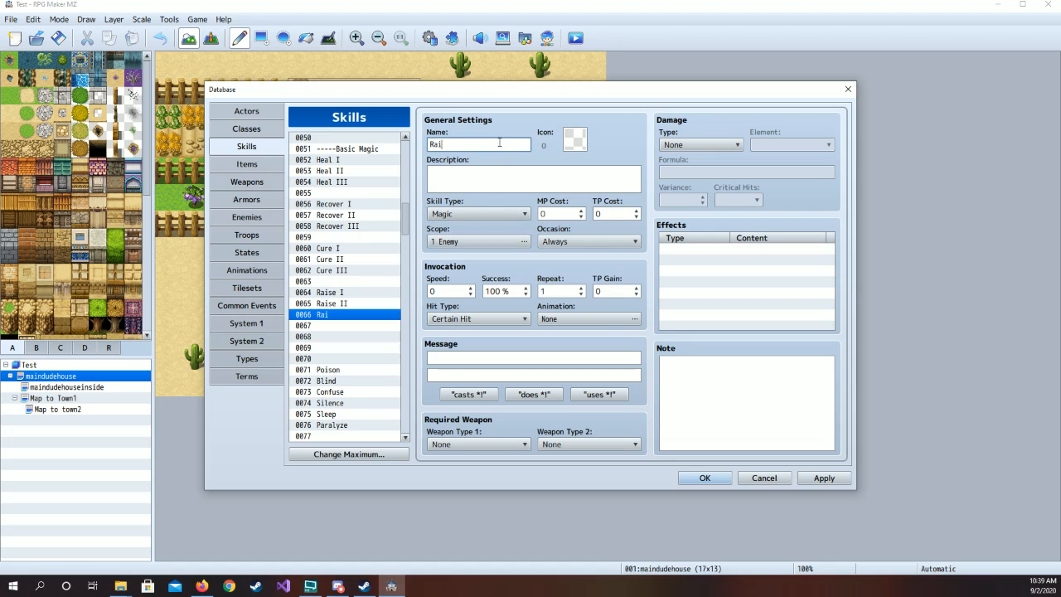
text(se III)
click(348, 304)
click(347, 315)
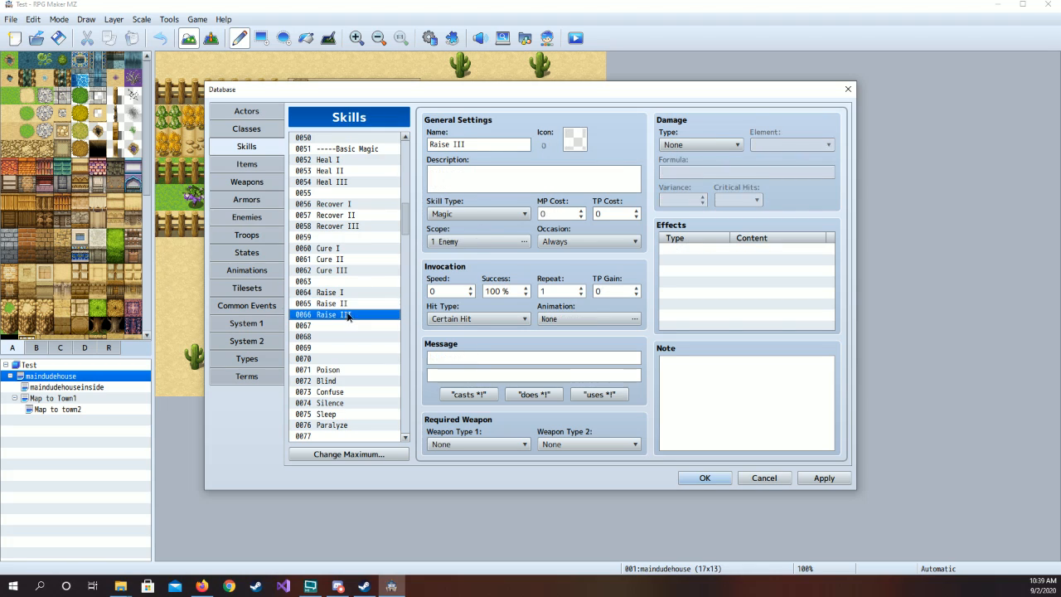
- Give Raise III the same green icon, number 72, as the other Raise skills
double_click(582, 145)
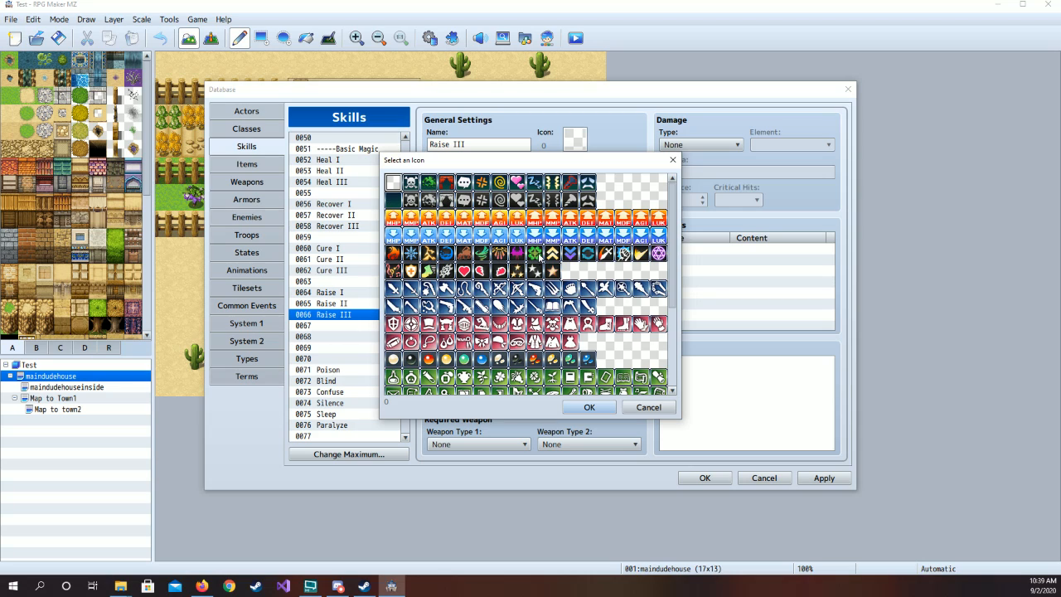
click(536, 253)
click(588, 406)
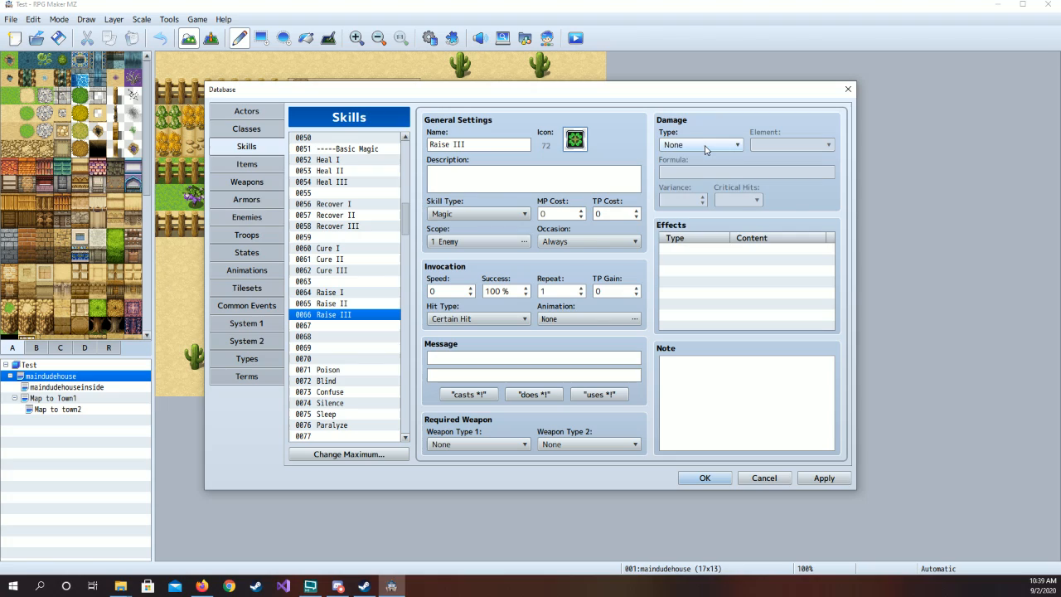
- Set Raise III's damage type to HP Recover with the formula "b.mhp / 1", using Raise II's formula as reference
click(702, 145)
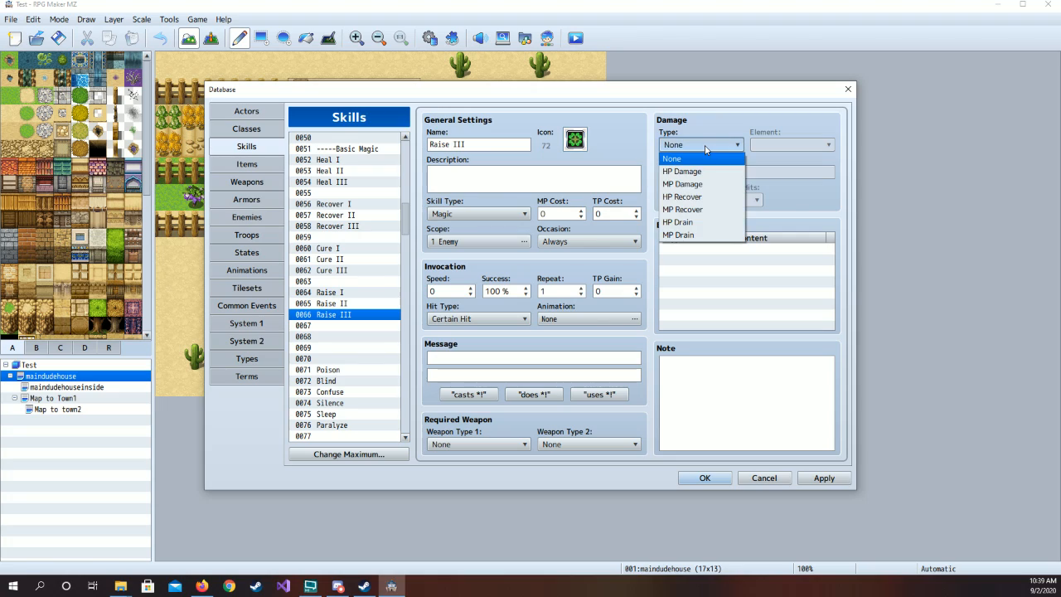
click(697, 198)
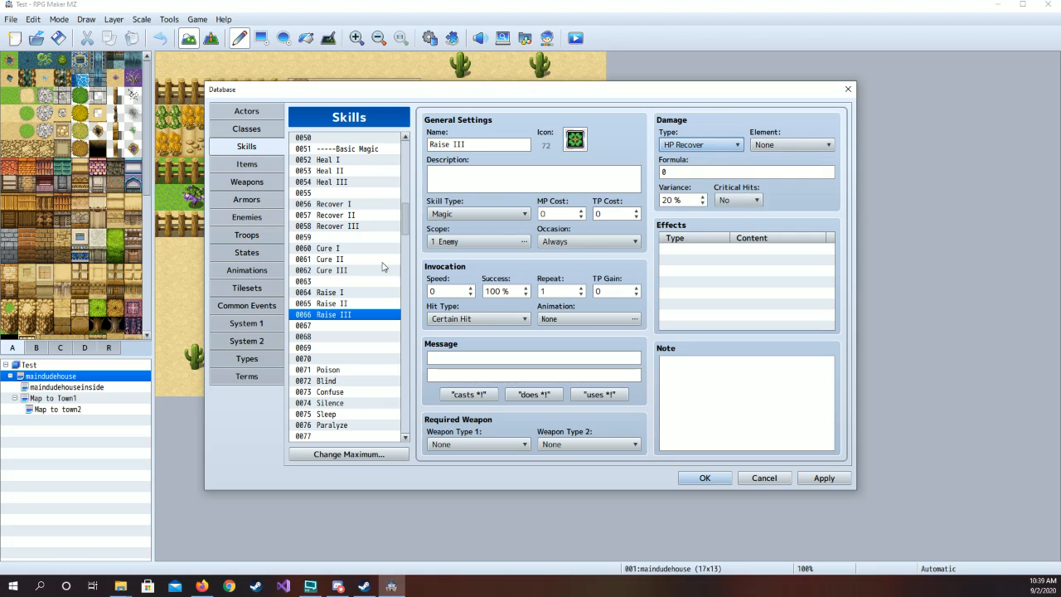
click(333, 303)
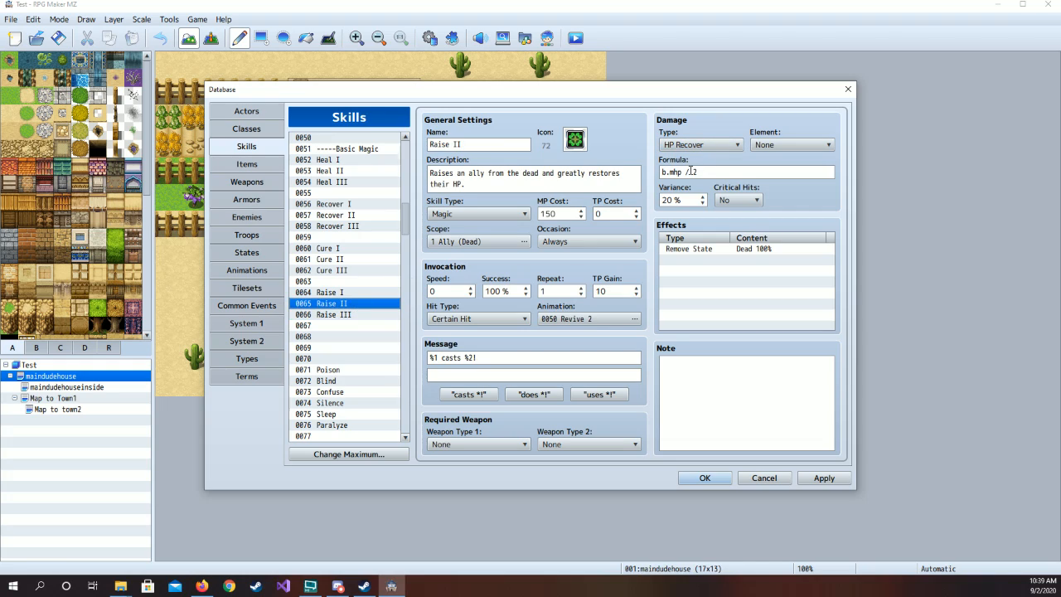
drag(696, 172, 661, 172)
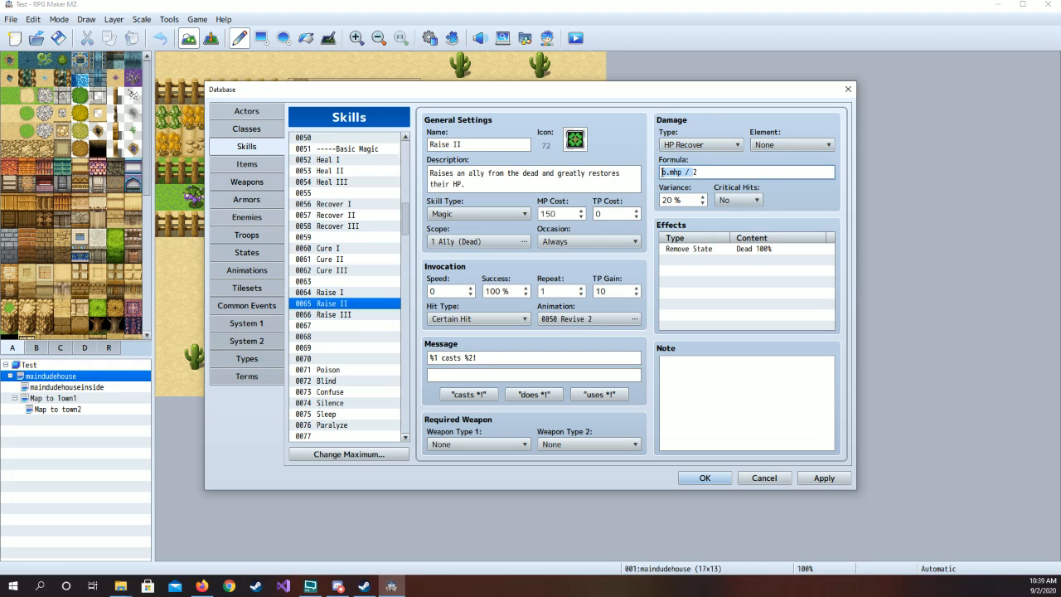
click(332, 314)
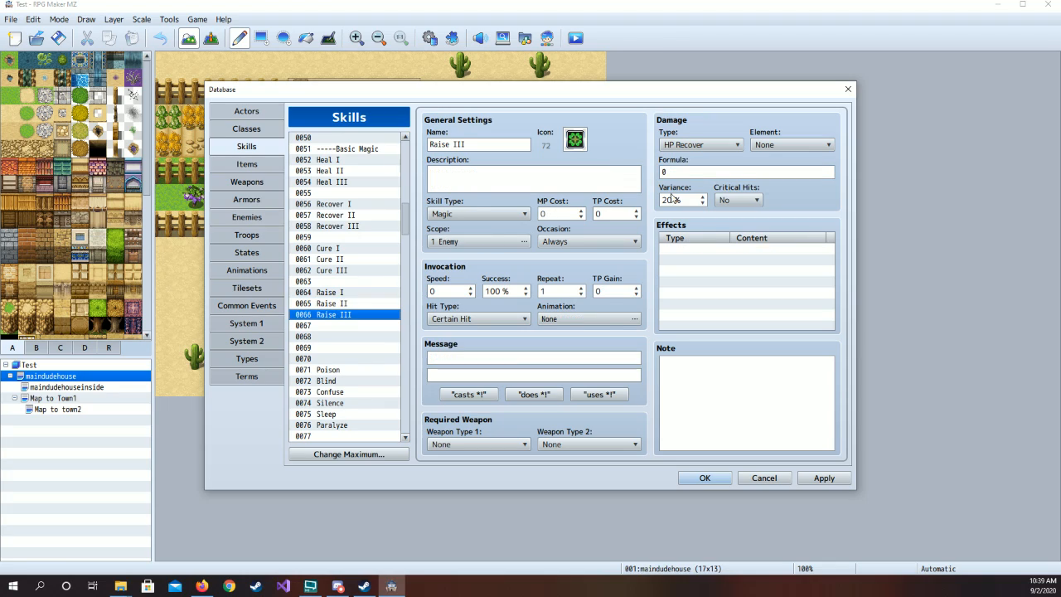
click(690, 172)
text(b.mhp /)
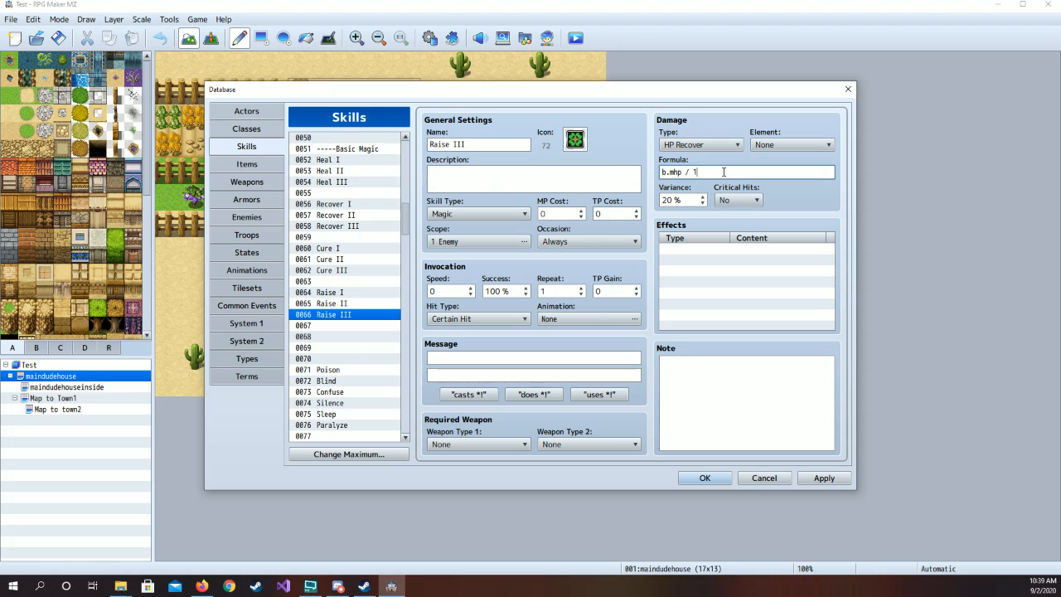
- Add a Remove State effect to Raise III that removes the Dead state at 100%
double_click(696, 250)
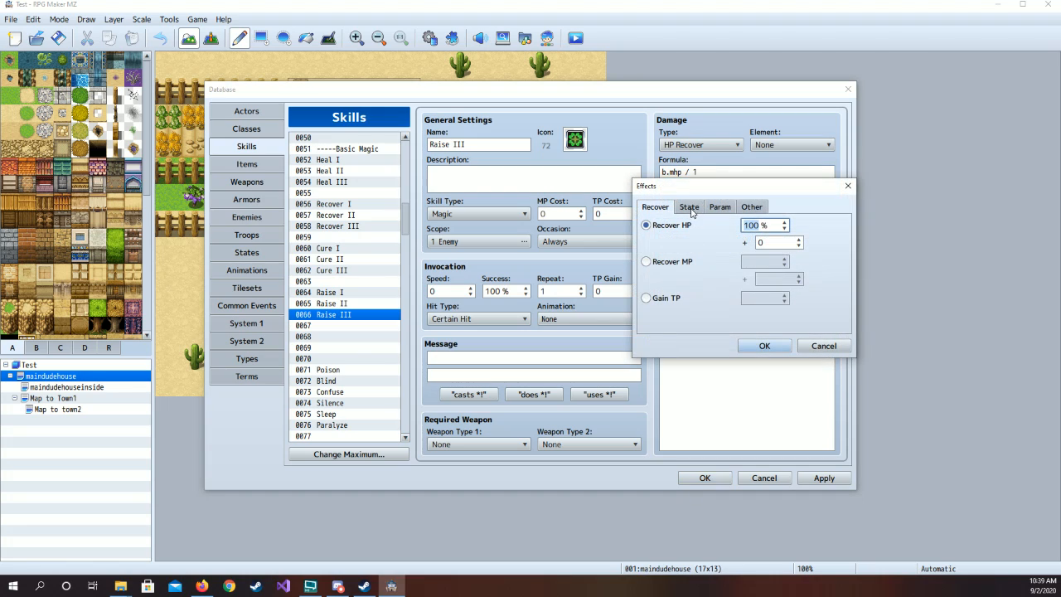
click(691, 209)
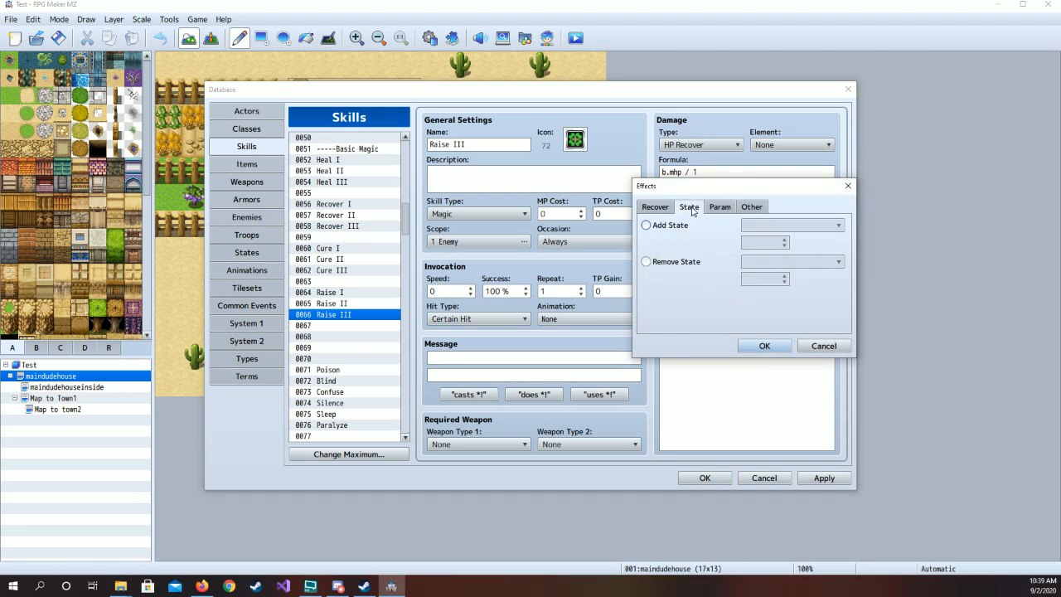
click(697, 264)
click(764, 346)
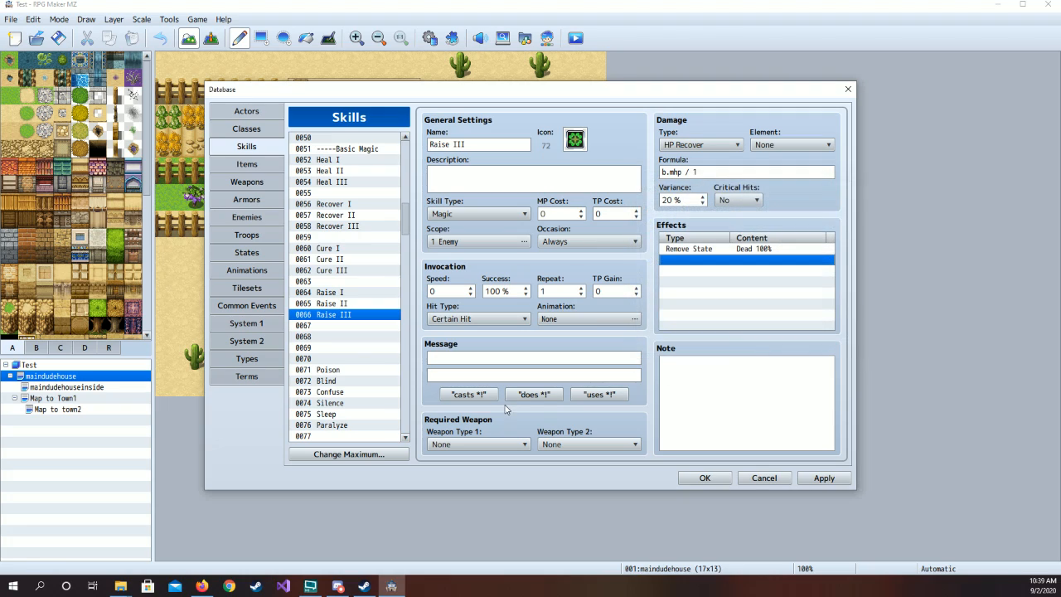
- Give Raise III the "casts" message and set its scope to one dead ally, usable on the occasion Always
click(491, 396)
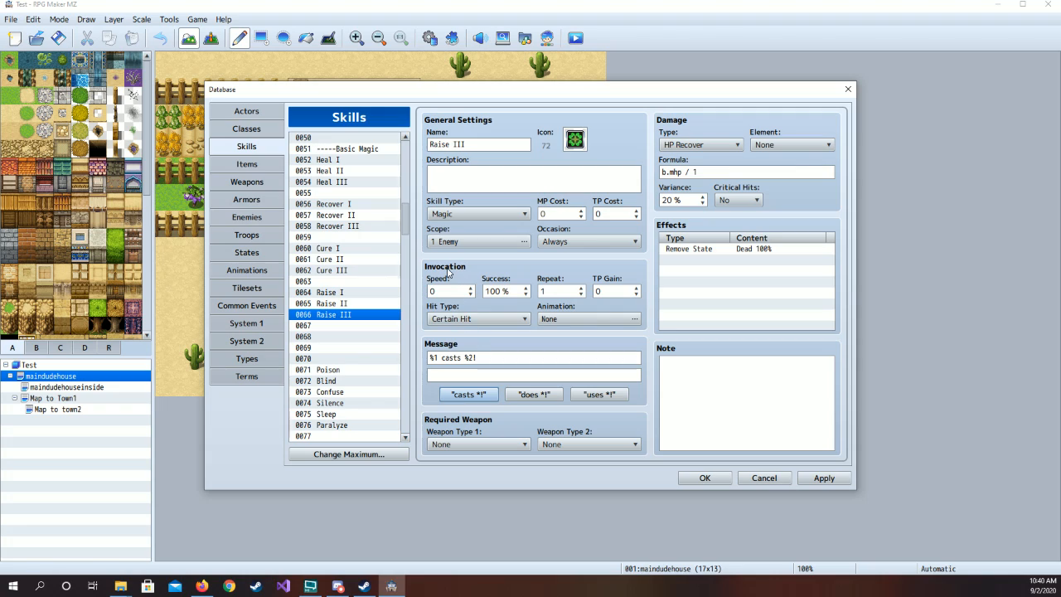
click(469, 240)
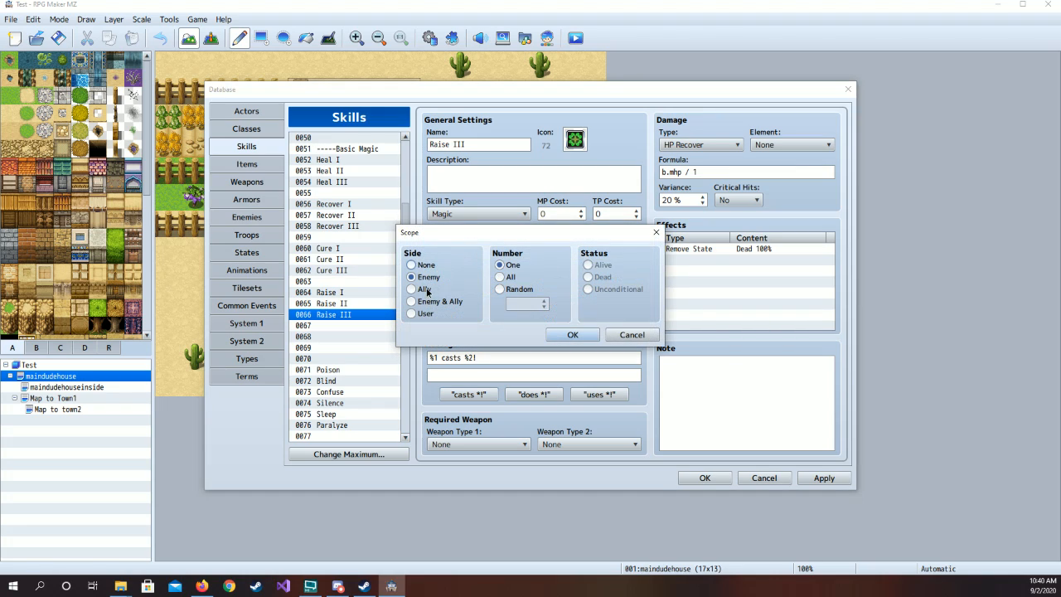
click(412, 289)
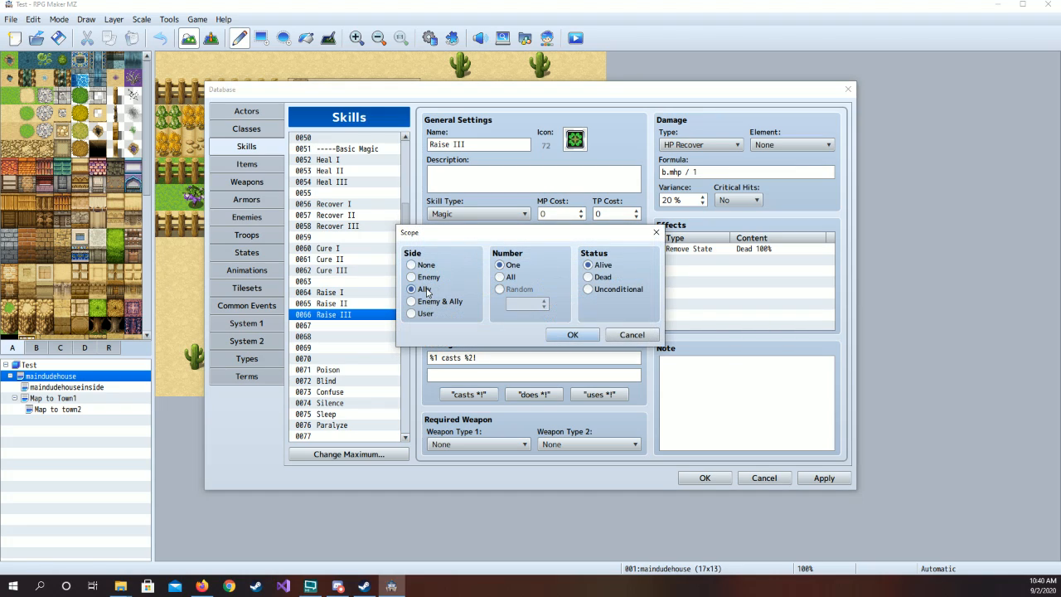
click(601, 278)
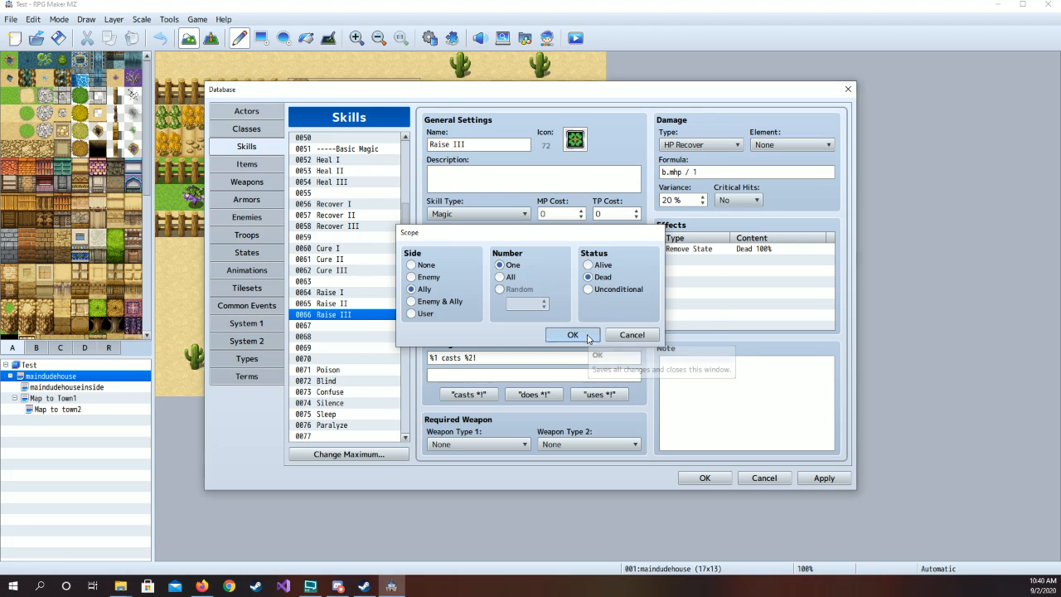
click(583, 334)
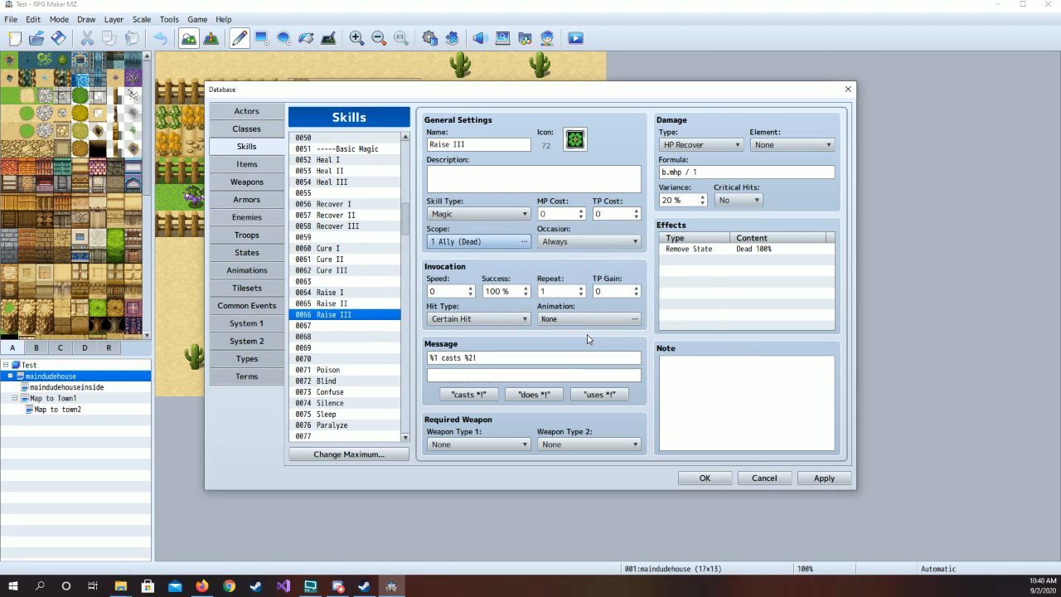
click(577, 243)
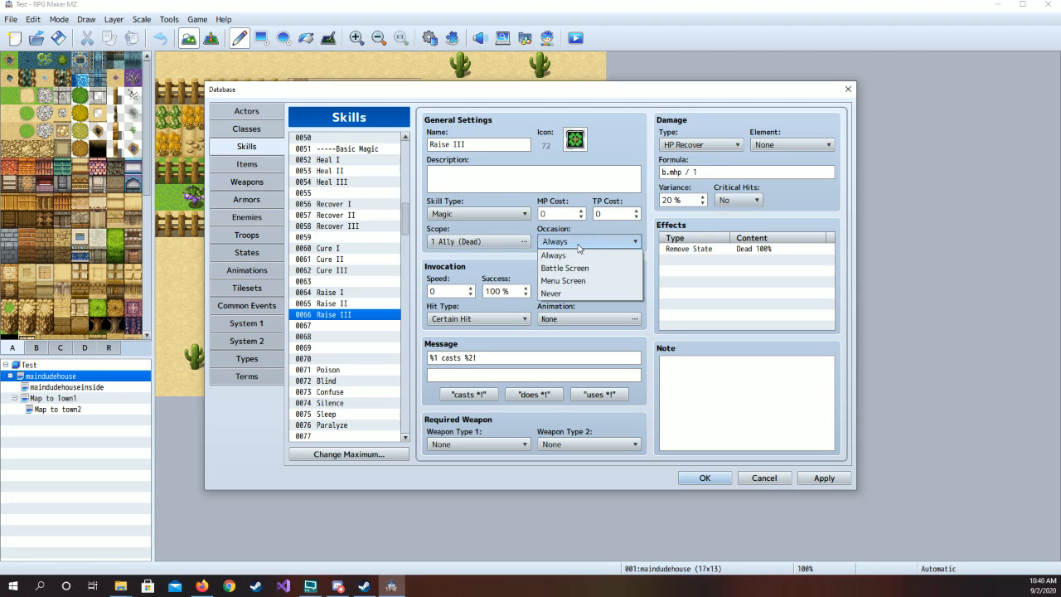
click(578, 254)
- Assign the animation 0050 Revive 2 to Raise III, using Raise II's settings as reference
click(377, 304)
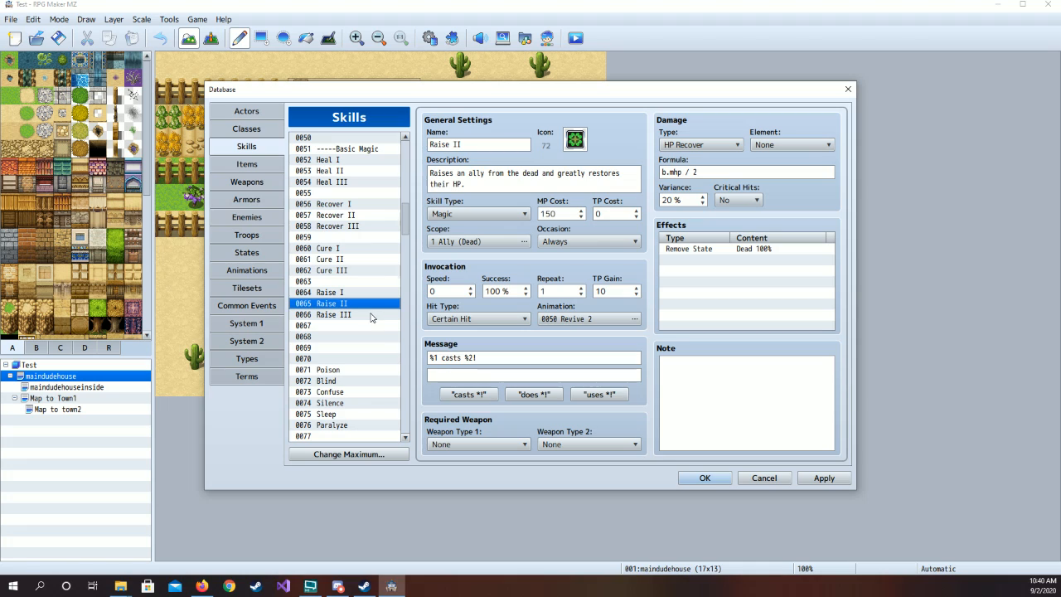
click(372, 315)
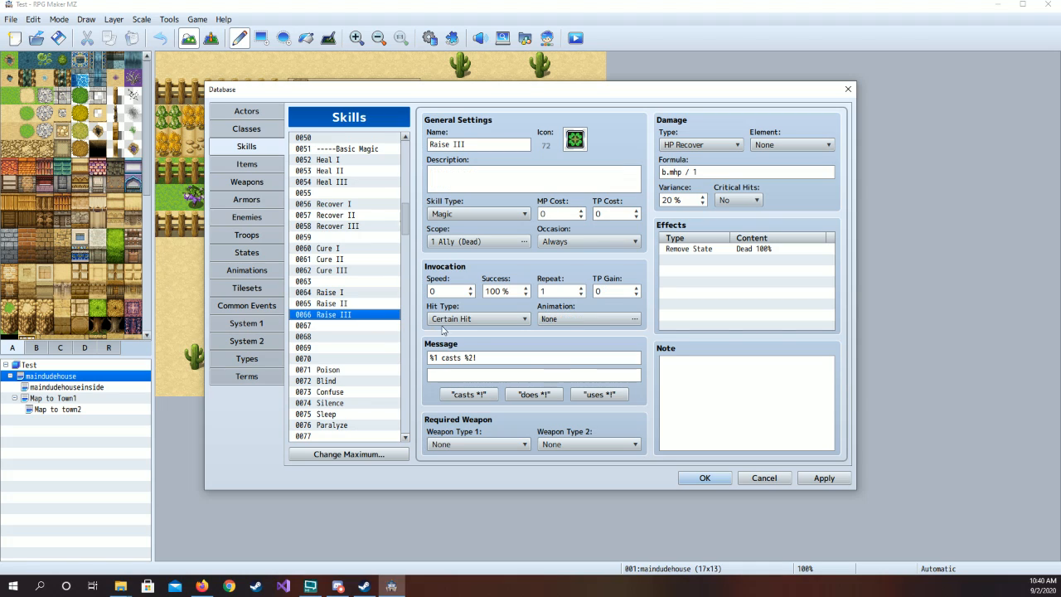
click(559, 318)
scroll(396, 268, down, 7)
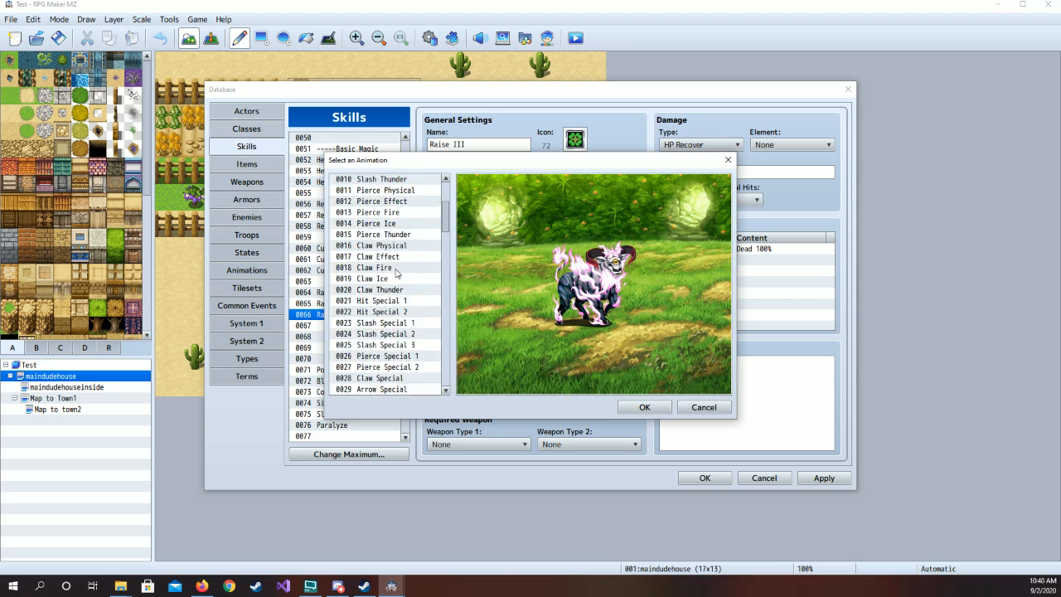
scroll(396, 273, down, 9)
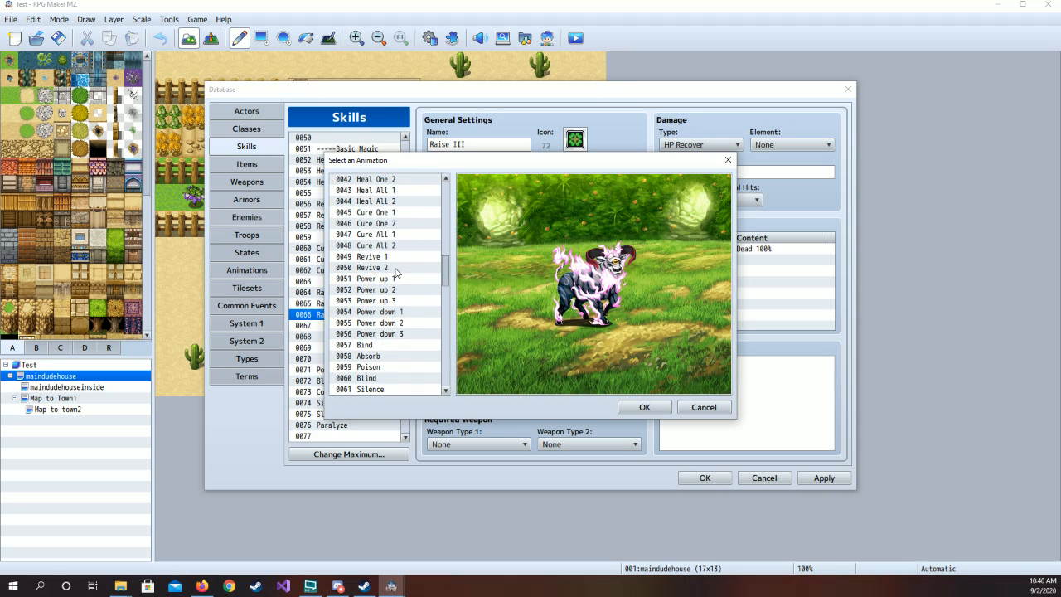
scroll(396, 272, up, 1)
click(394, 223)
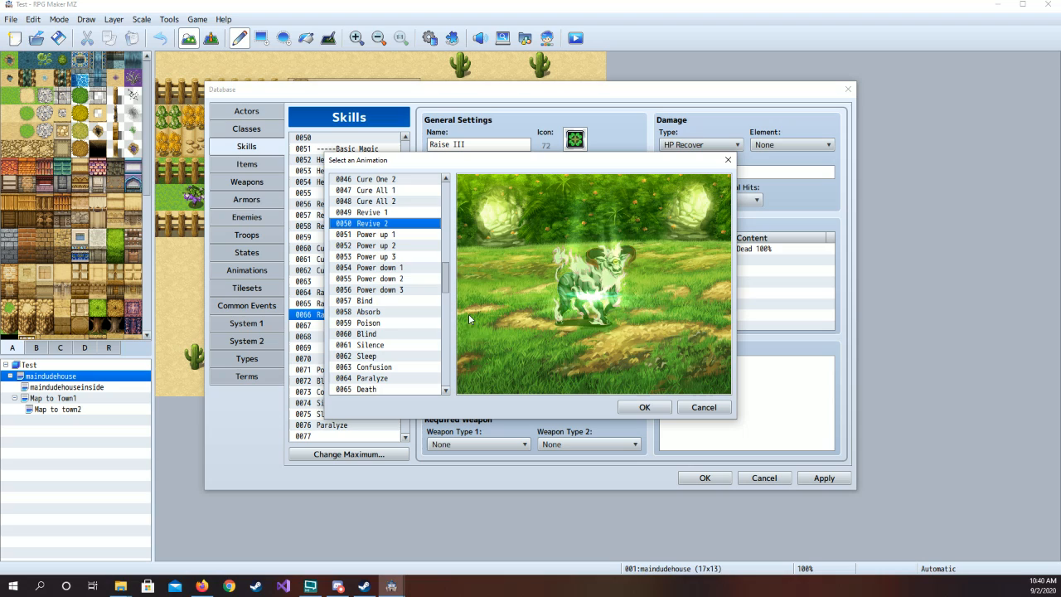
click(644, 407)
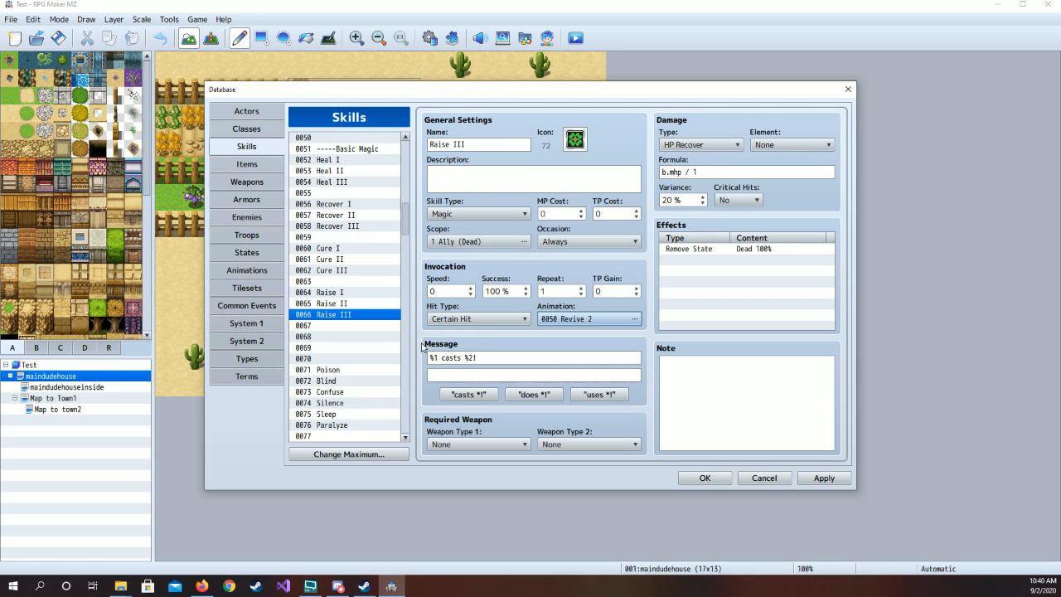
- Copy Raise II's description into the description of Raise III
click(352, 304)
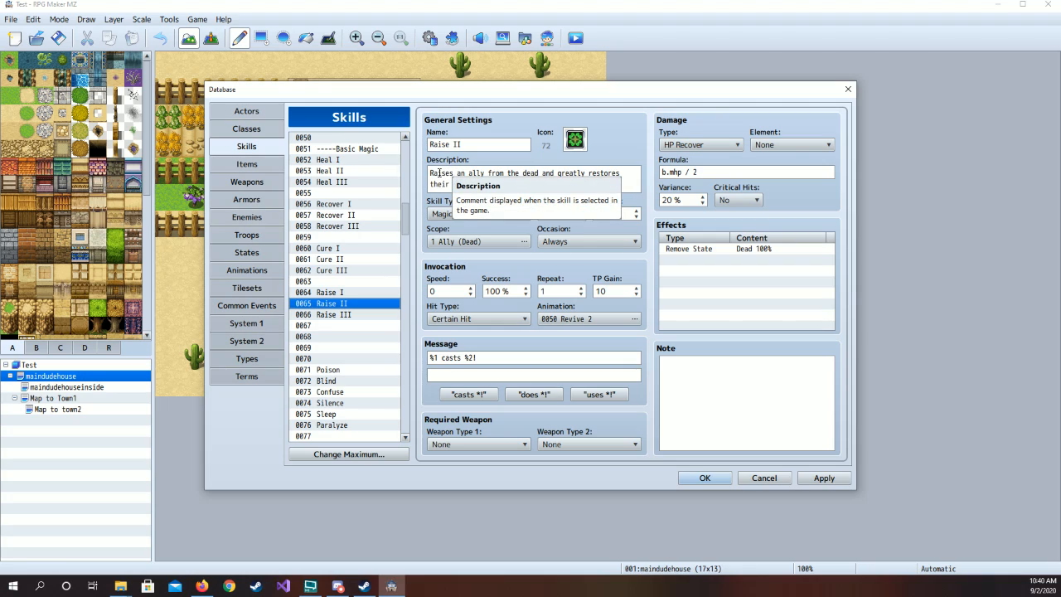
drag(429, 174, 560, 179)
key(ctrl+c)
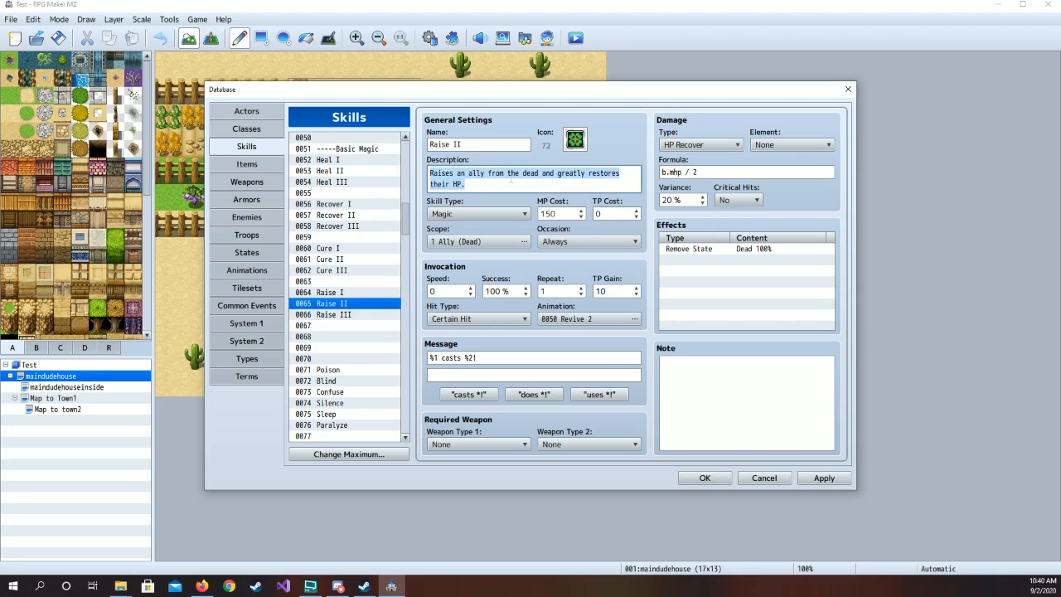
click(331, 314)
click(489, 180)
key(ctrl+v)
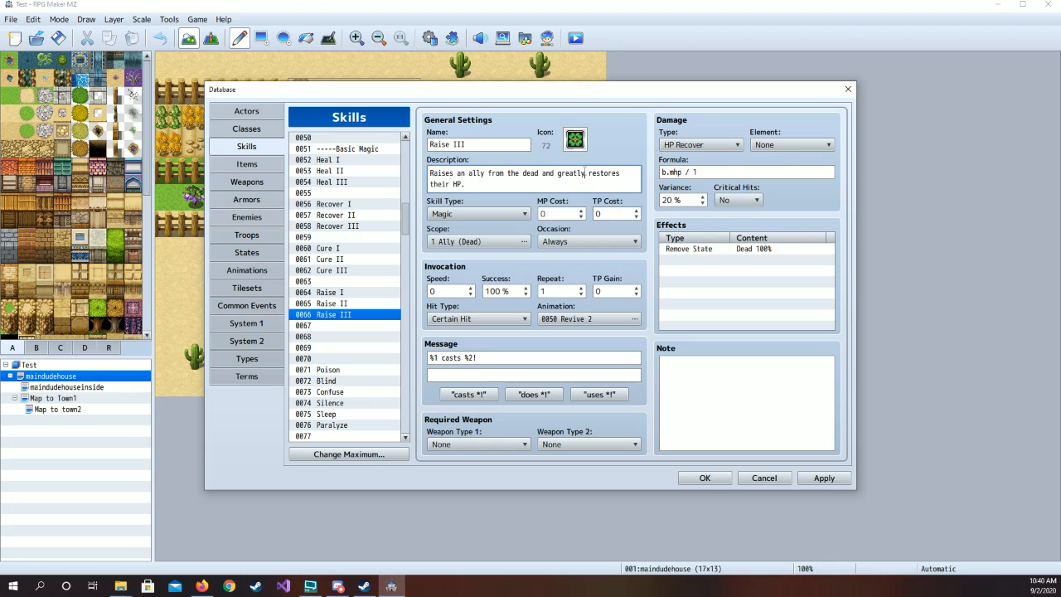
- Remove the word "greatly" from Raise III's description and apply the database changes
drag(585, 173, 559, 173)
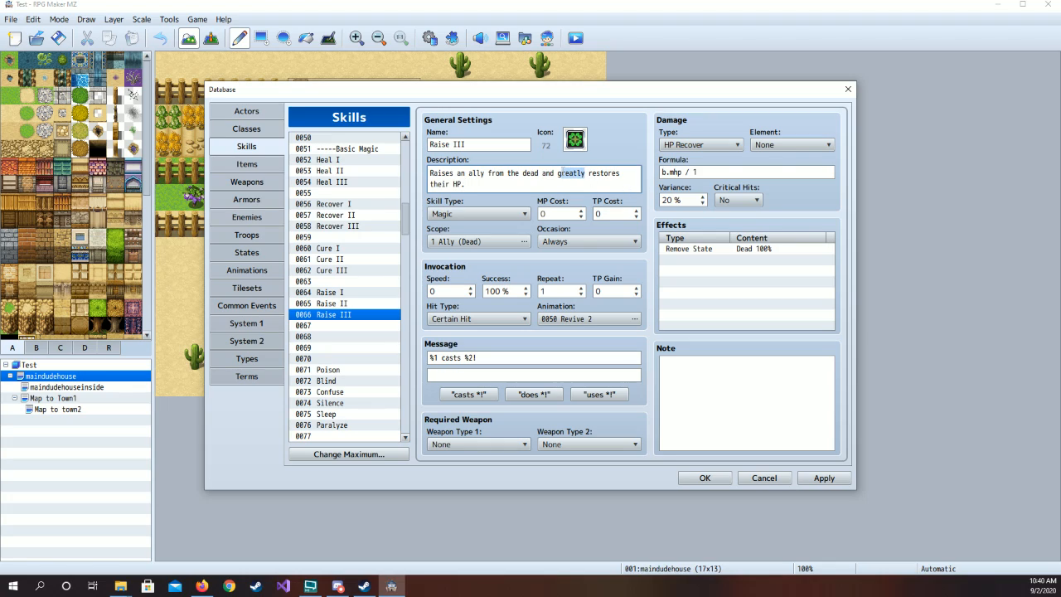
click(558, 173)
drag(558, 173, 585, 174)
key(BackSpace)
key(BackSpace)
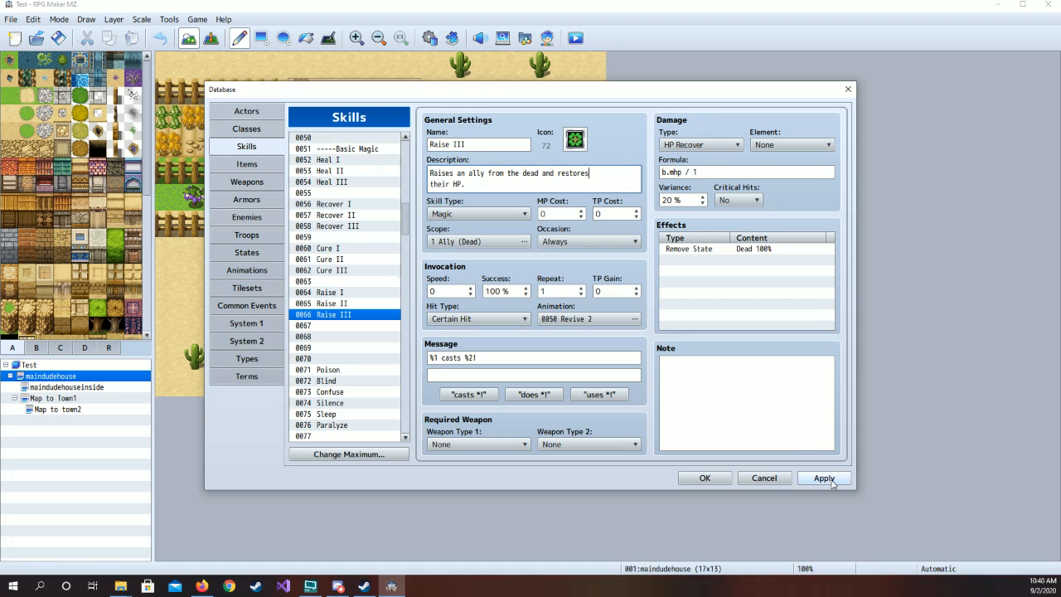
click(824, 478)
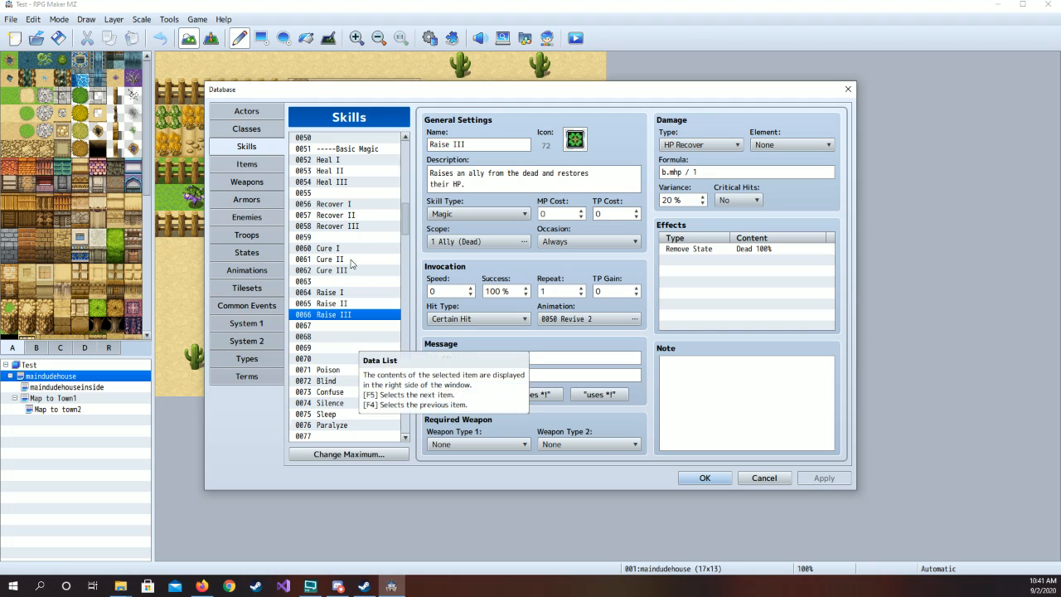
- Examine the settings and effects of the default recovery items, from Potion through Elixir
click(272, 165)
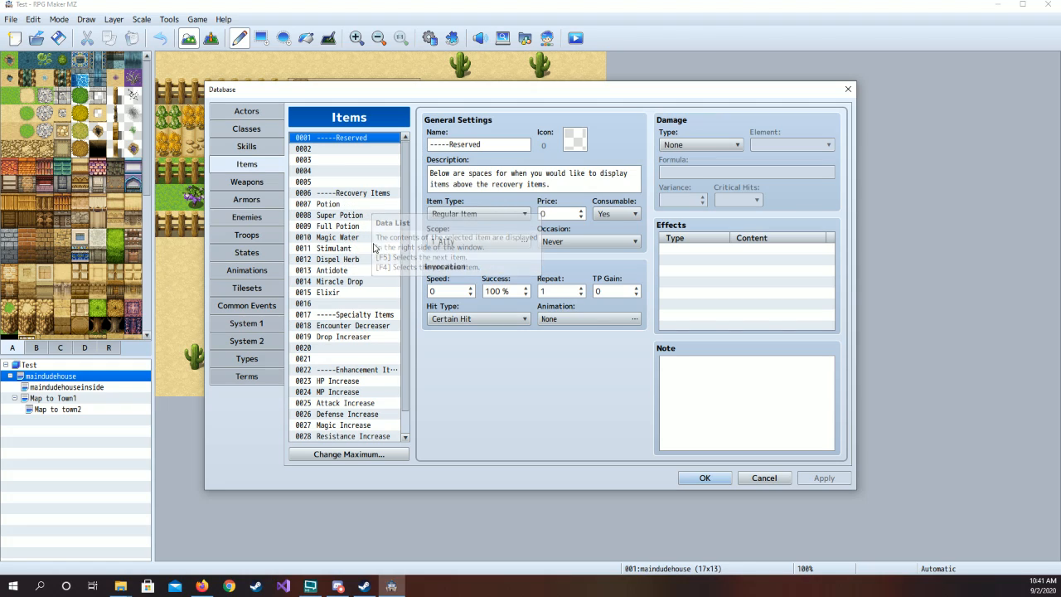
click(347, 205)
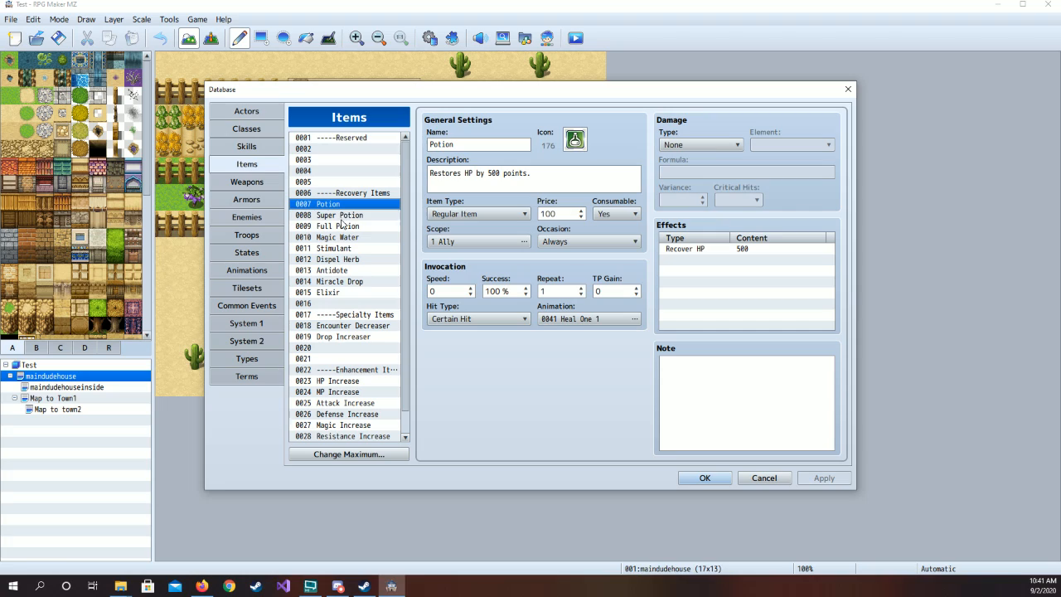
click(343, 217)
click(343, 229)
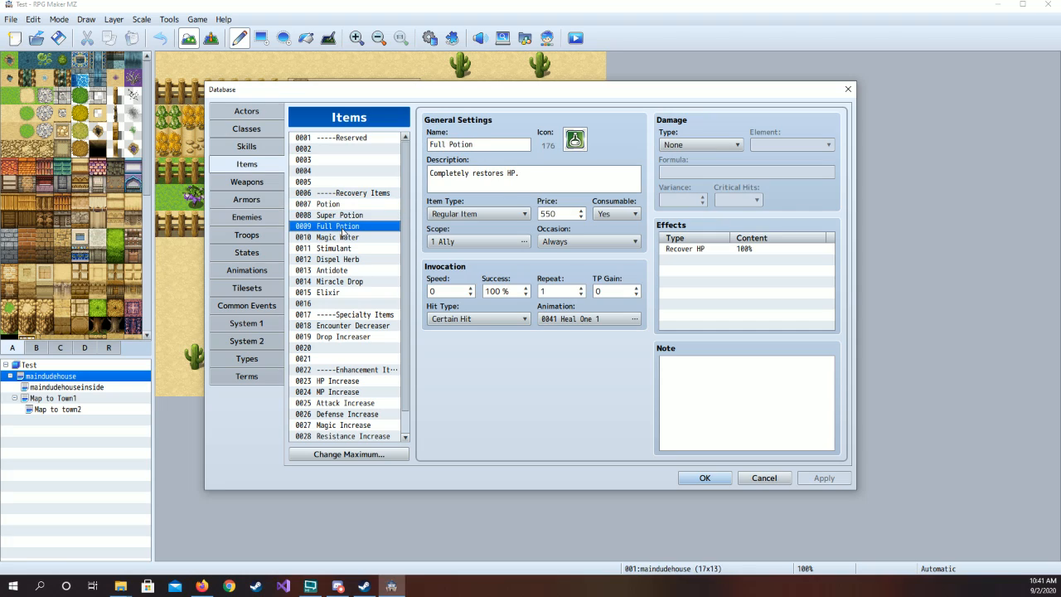
click(345, 239)
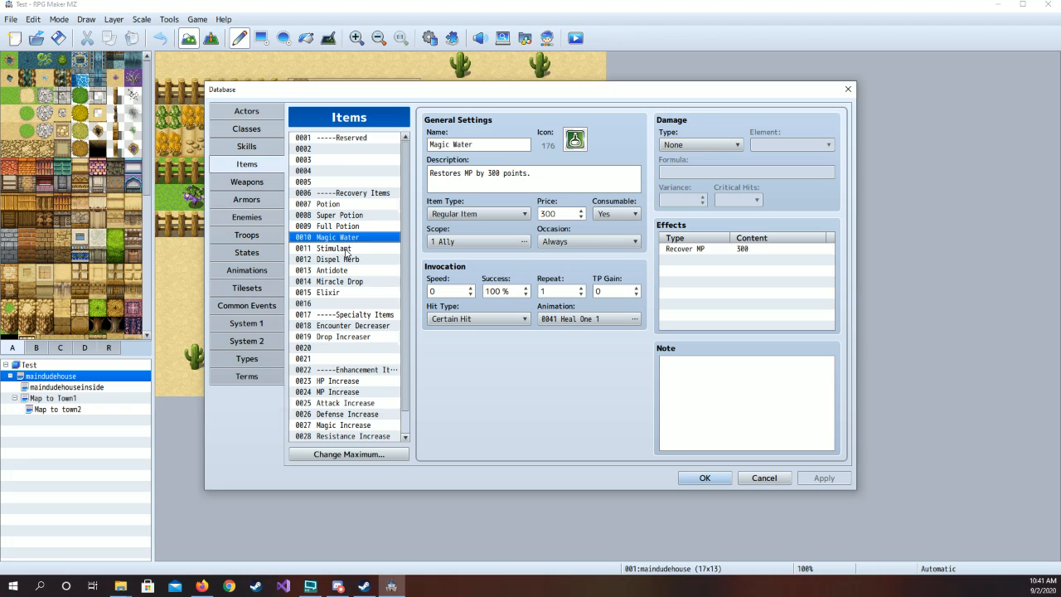
click(347, 249)
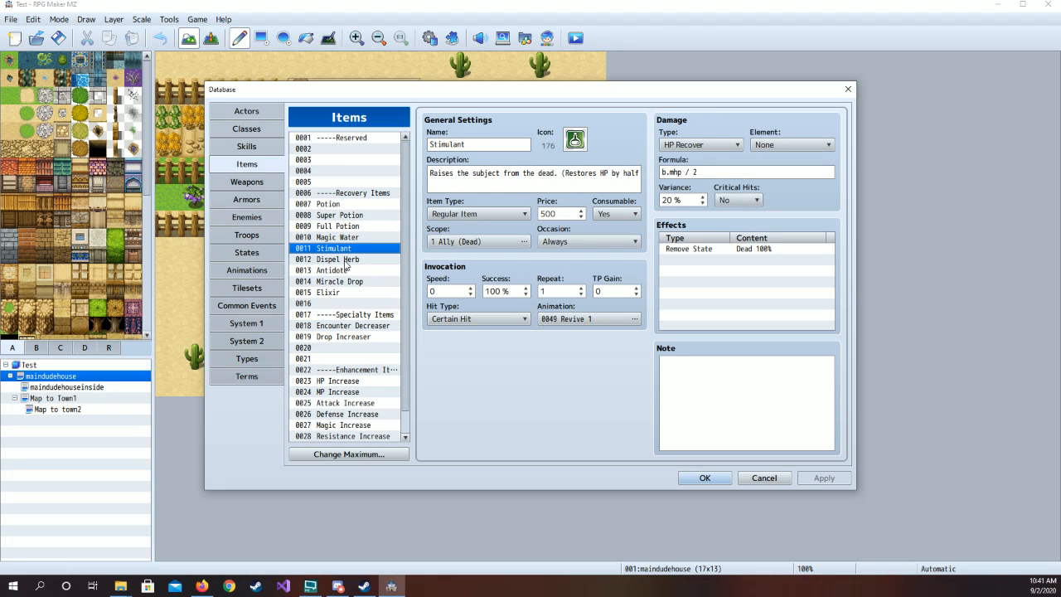
click(348, 261)
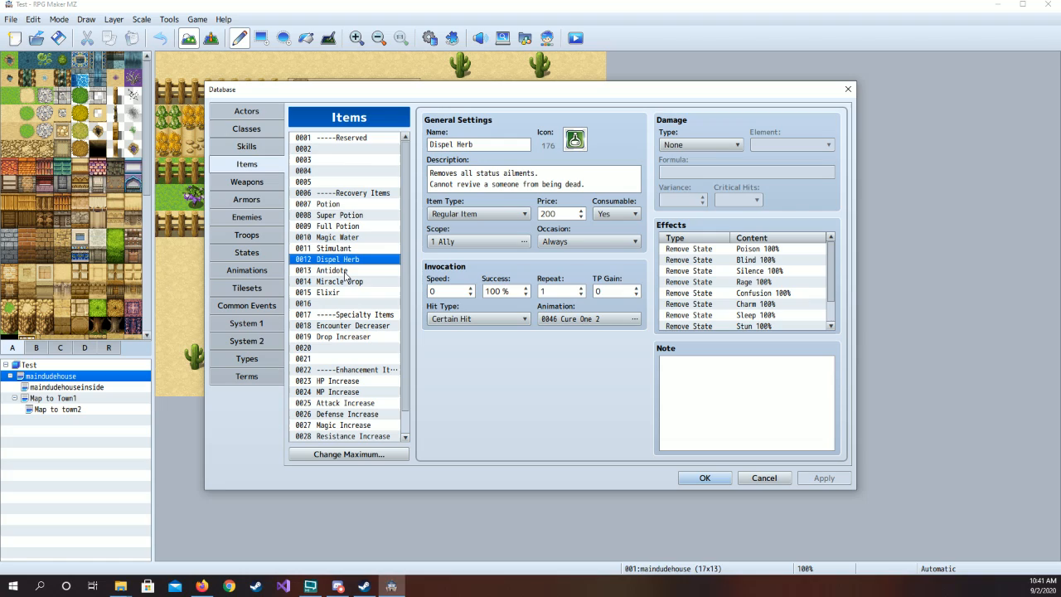
click(346, 272)
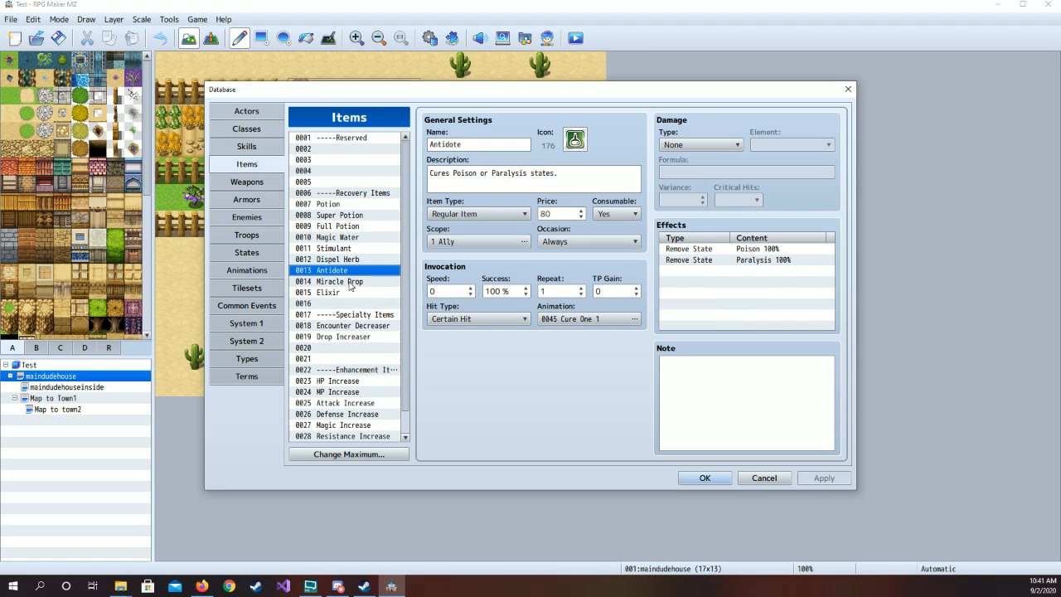
click(350, 283)
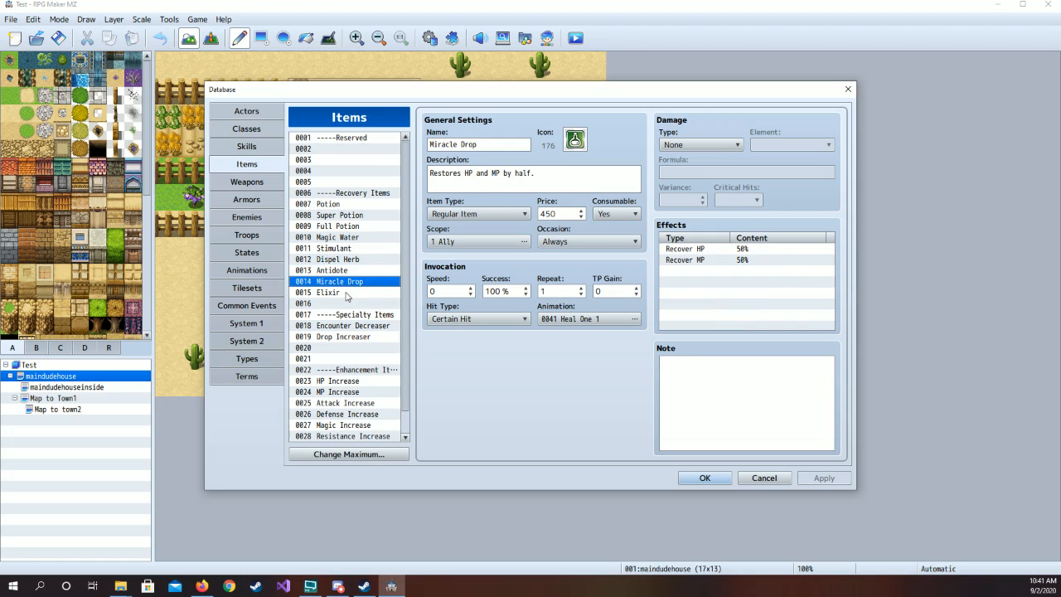
click(347, 293)
scroll(358, 305, down, 1)
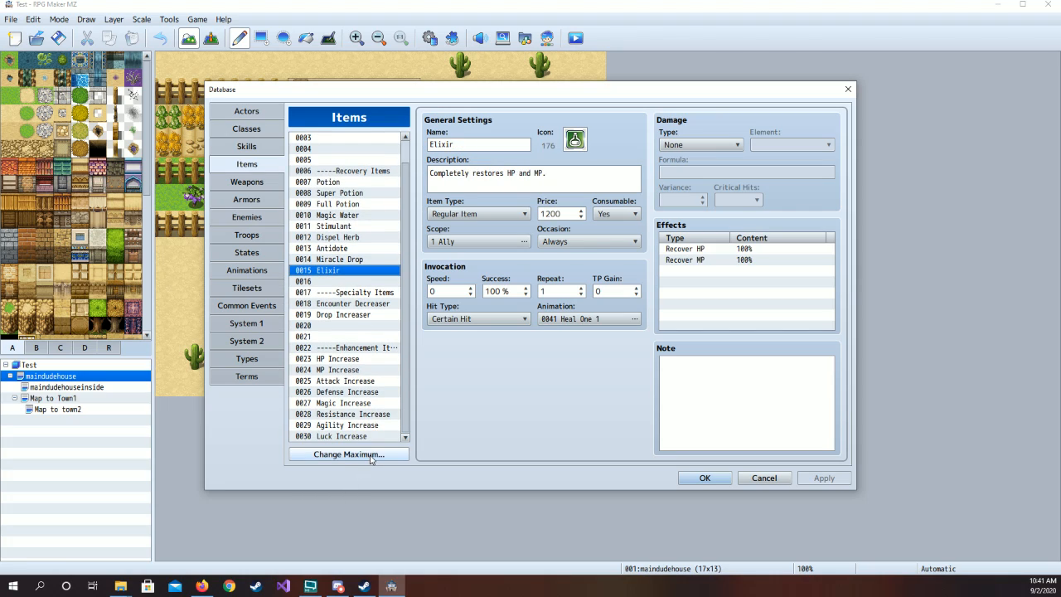
scroll(369, 352, up, 1)
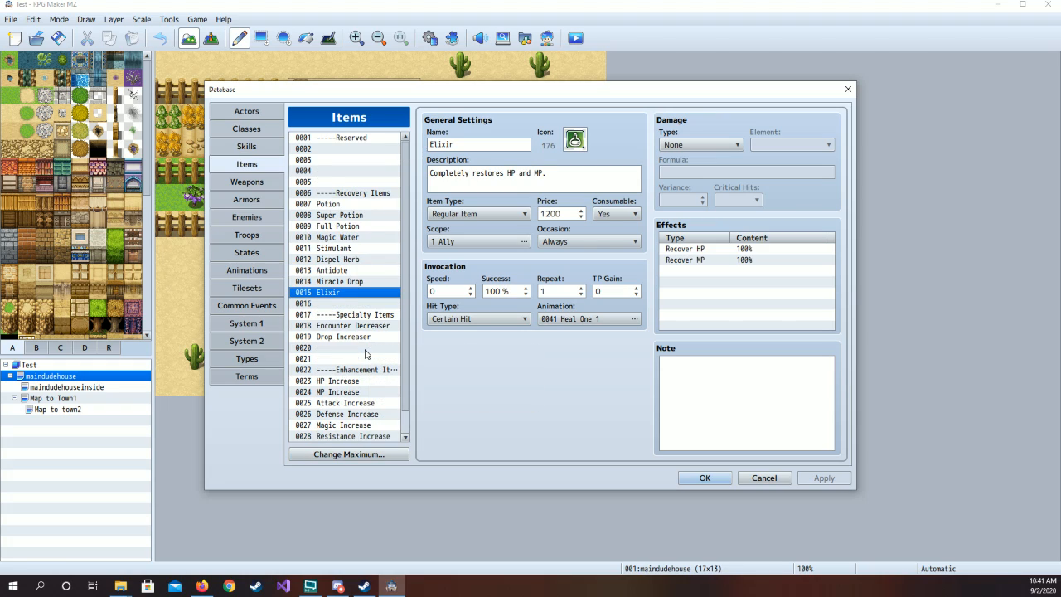
- Set the maximum number of items in the database to 50
click(347, 454)
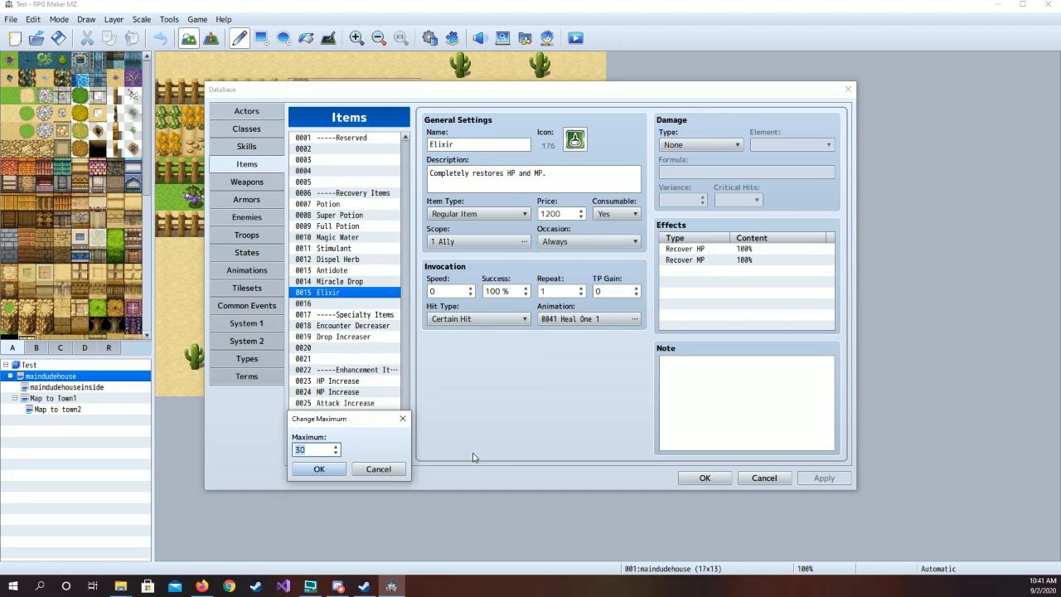
text(50)
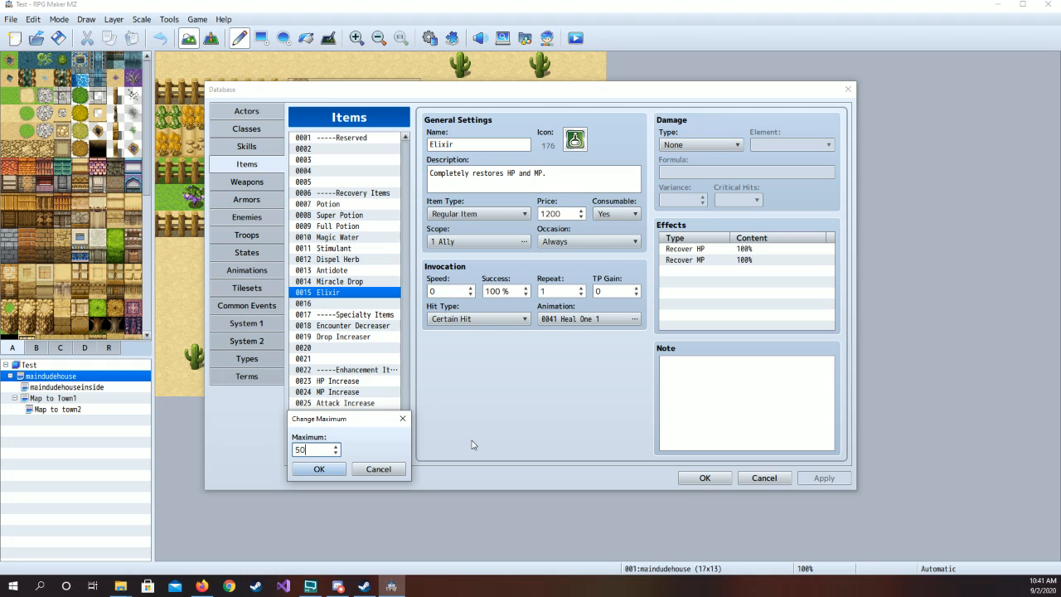
click(318, 469)
scroll(373, 407, down, 7)
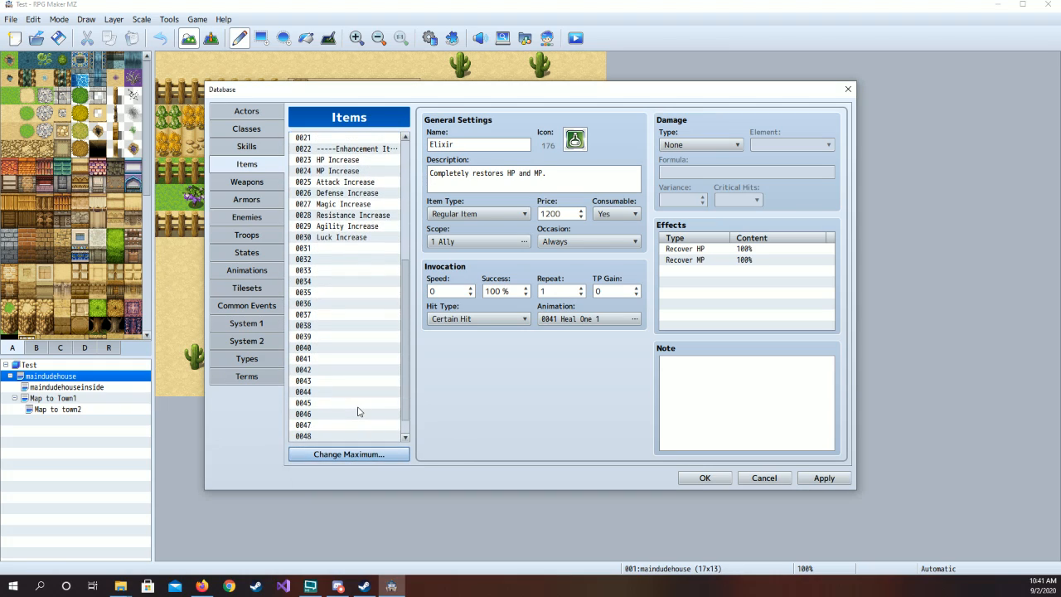
scroll(359, 412, down, 1)
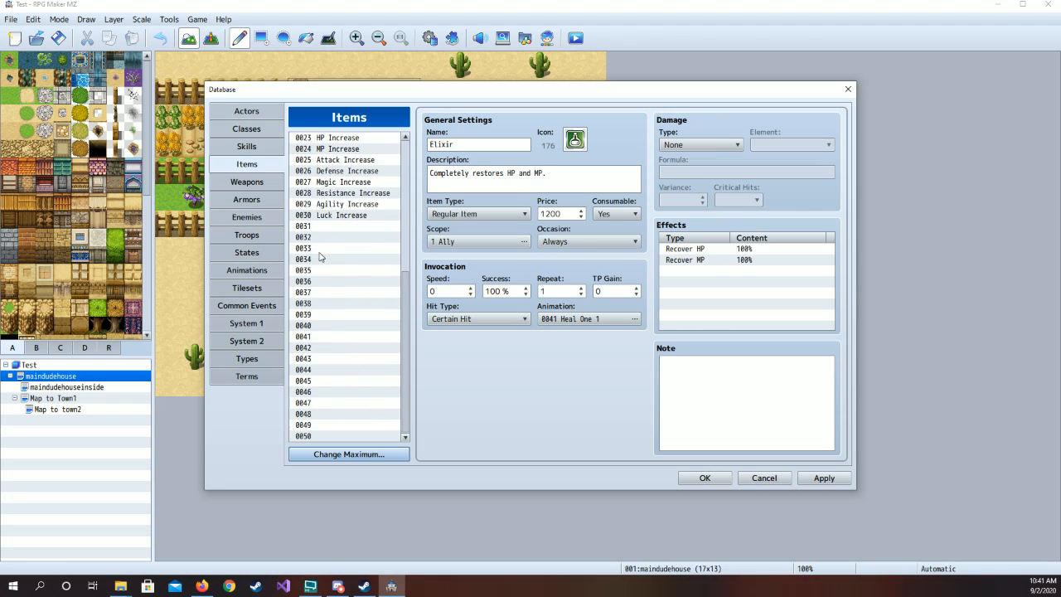
- Name the empty item slot 0033 "---Key Items" as a section heading
click(320, 251)
click(516, 145)
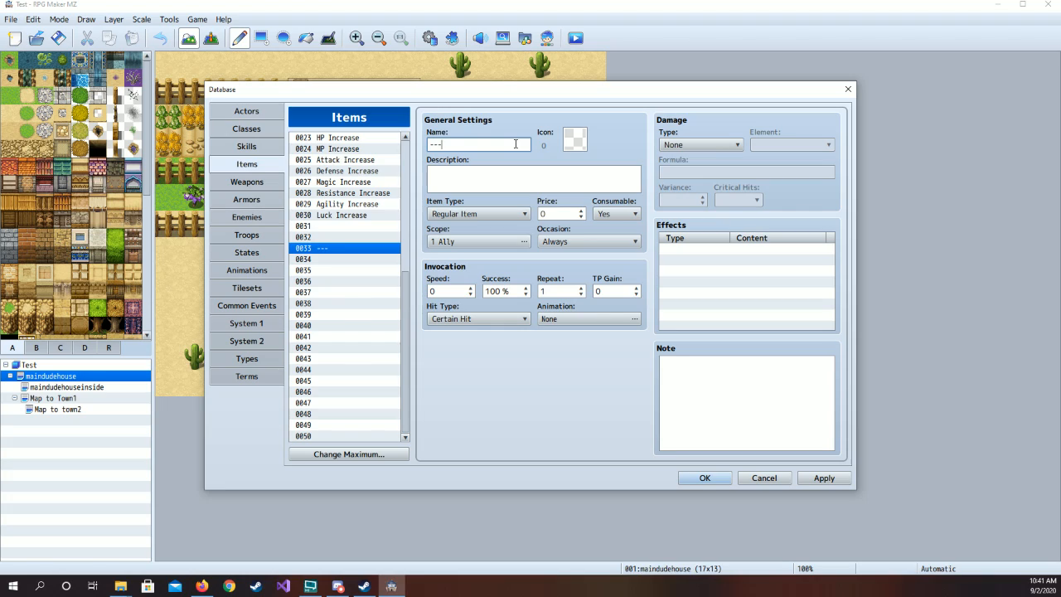
text(---Kr)
key(BackSpace)
text(ey Items)
- Set the "---Key Items" heading's occasion to Never, consumable to No, and item type to Key Item
click(602, 242)
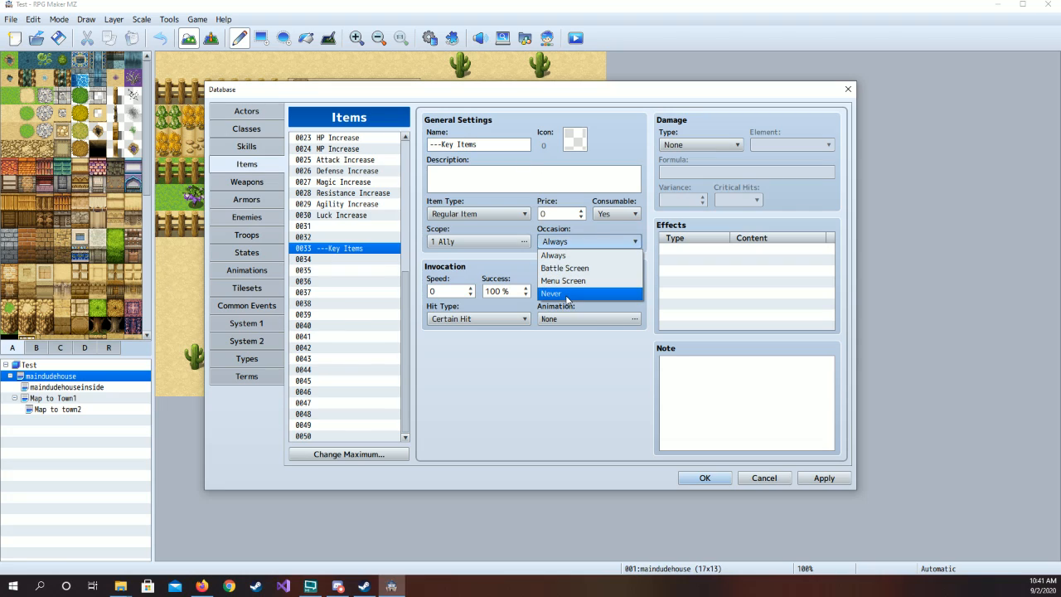
click(567, 293)
click(615, 214)
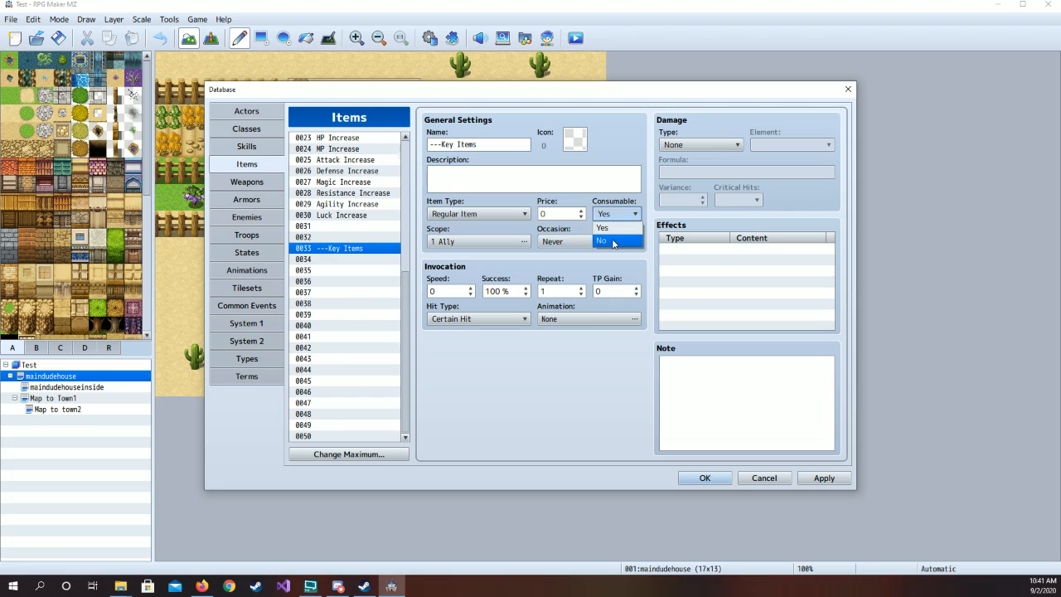
click(612, 240)
click(523, 218)
click(477, 240)
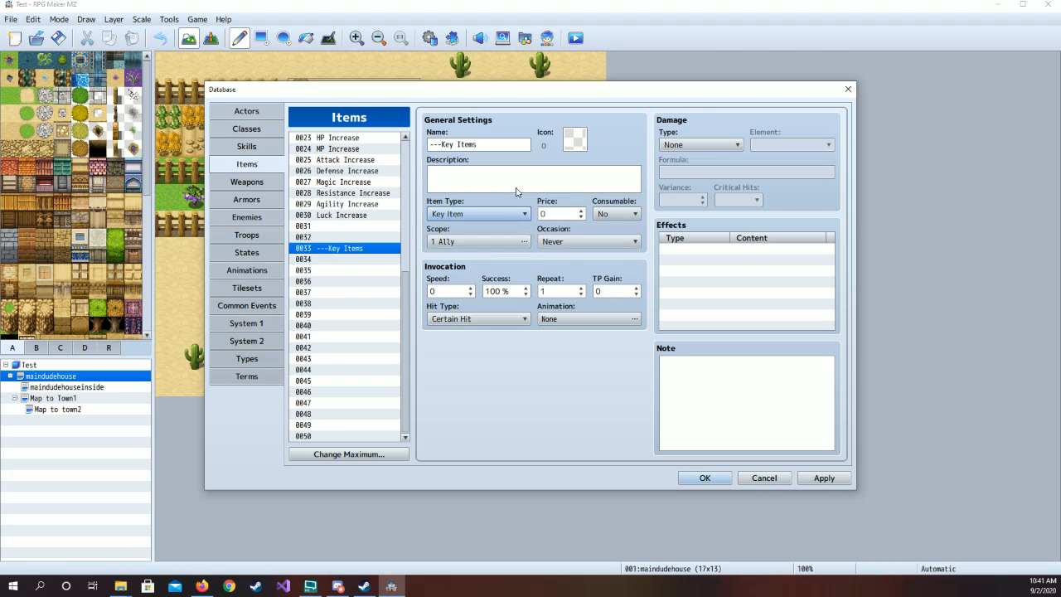
- Configure empty item slot 0034 as a non-consumable Key Item with occasion Never and scope None
click(388, 260)
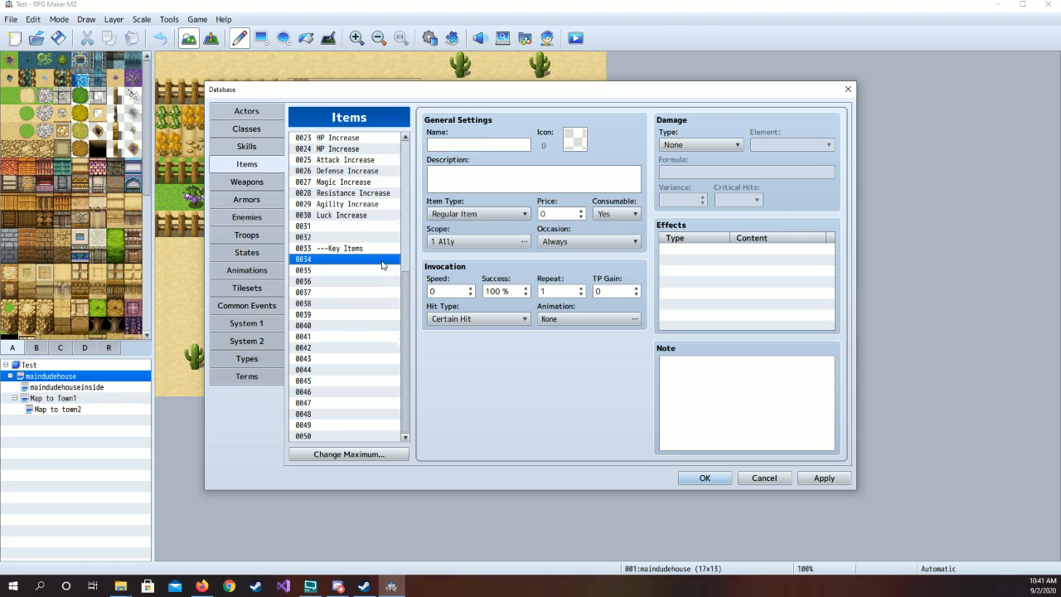
click(486, 216)
click(485, 240)
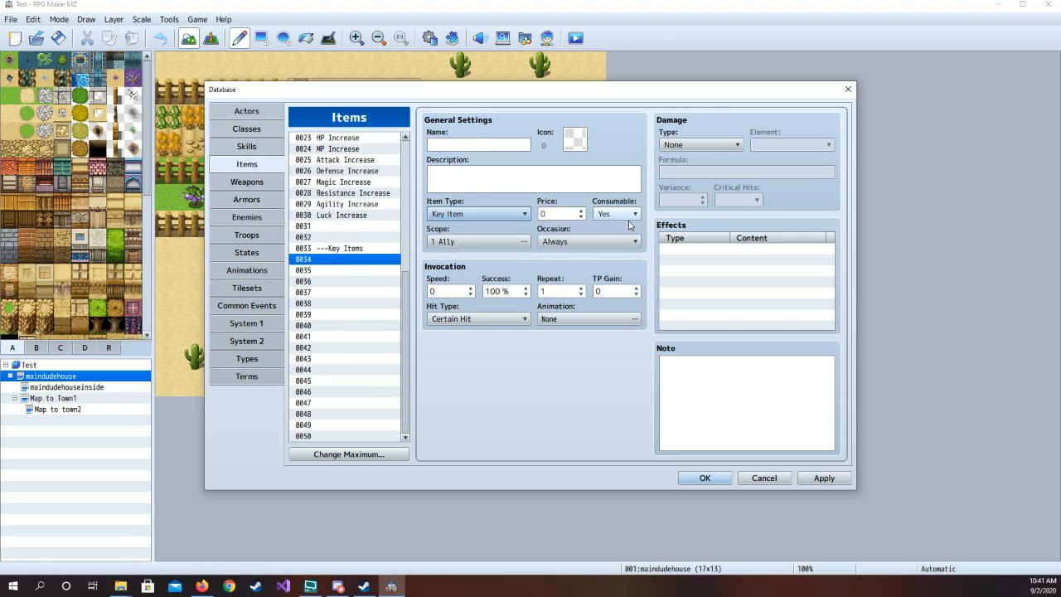
click(628, 217)
click(615, 241)
click(598, 242)
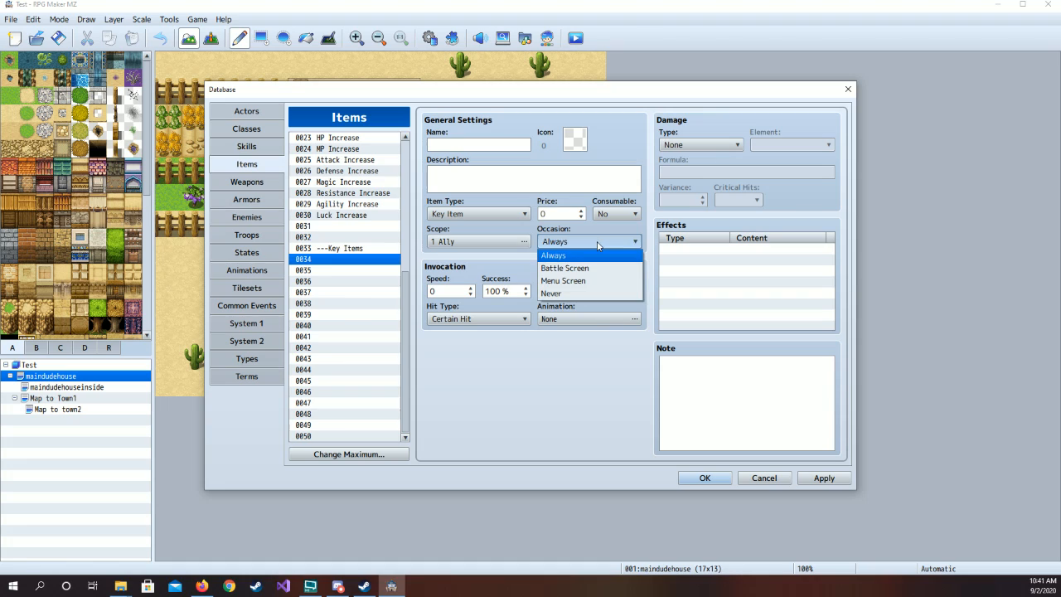
click(568, 294)
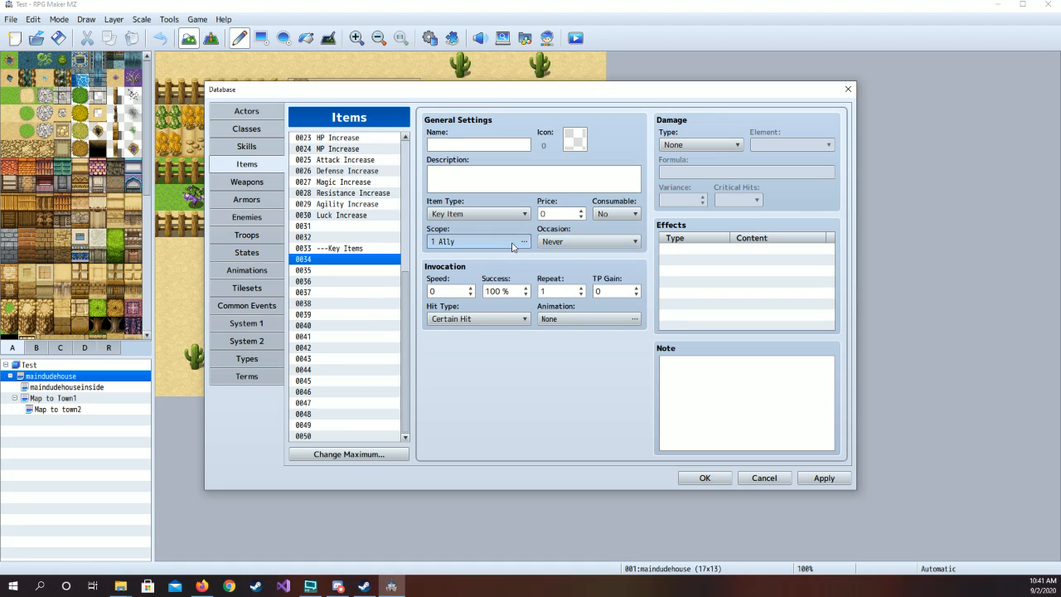
click(511, 241)
click(426, 265)
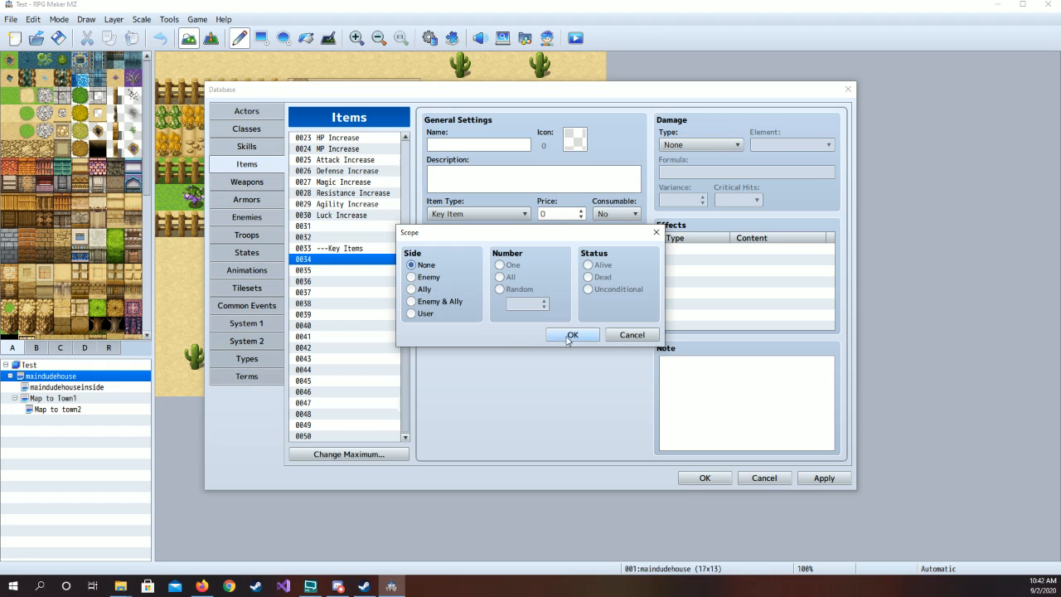
click(570, 336)
- Assign icon 166 to item 0034 and name it "Light Crystal"
click(575, 140)
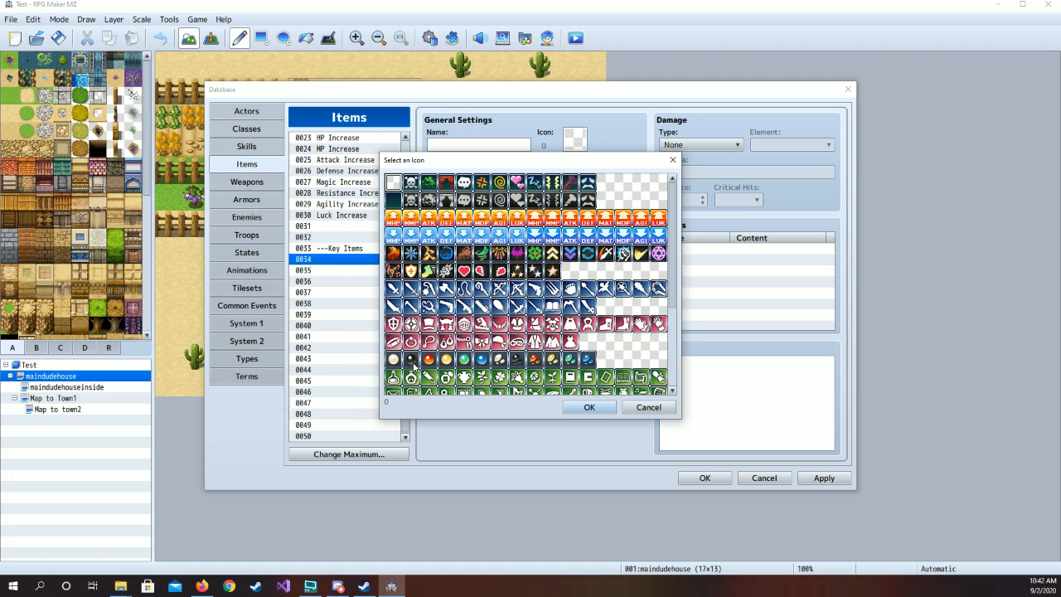
click(394, 360)
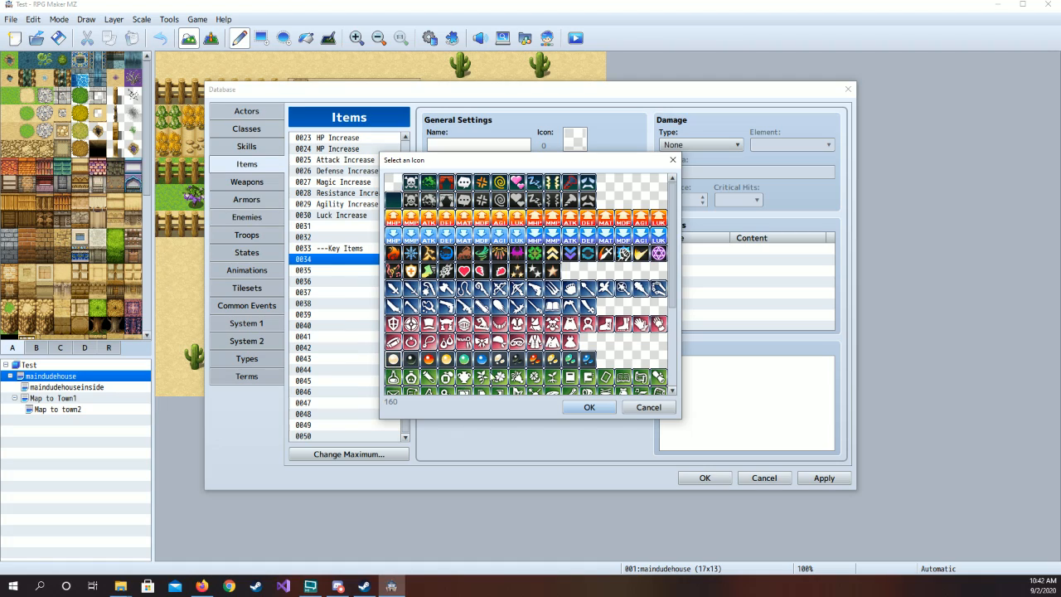
click(500, 362)
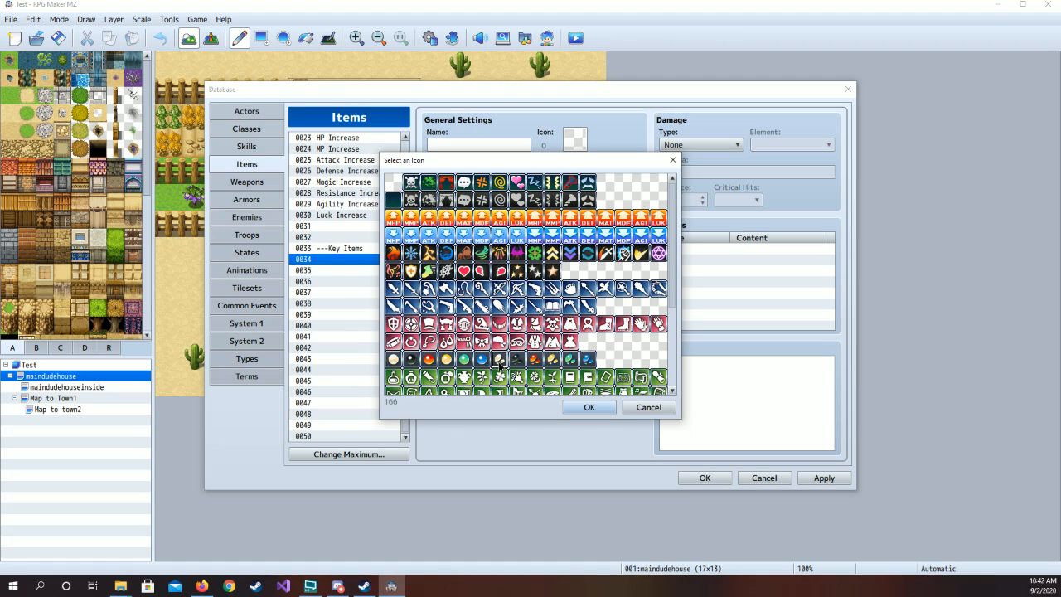
click(592, 408)
click(479, 143)
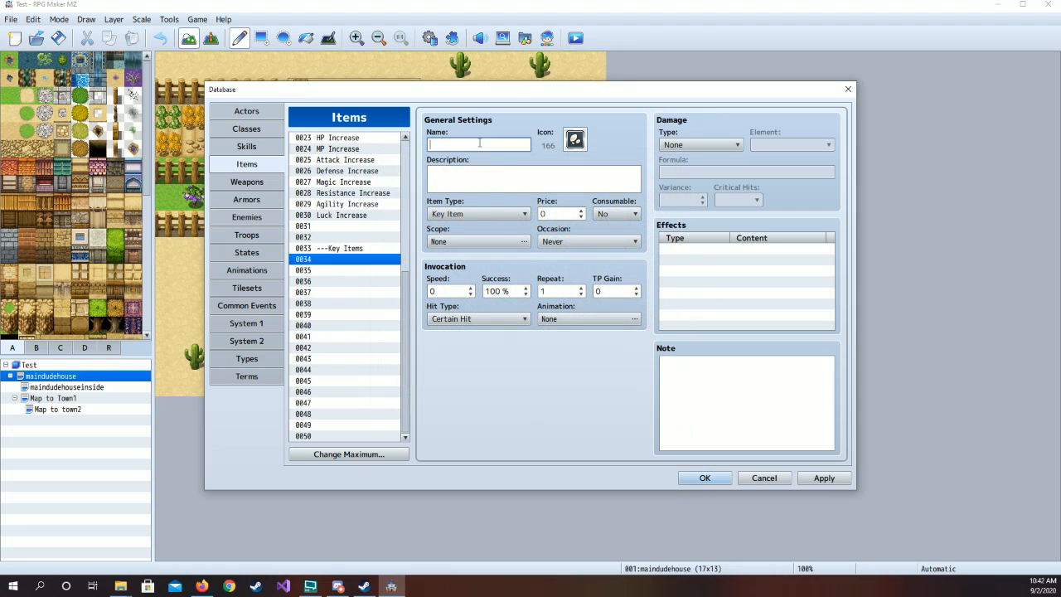
text(Light Crystal)
- Describe the Light Crystal as "This crystal used to hold the magic of light, it needs to be restored." over two lines and apply the changes
click(479, 182)
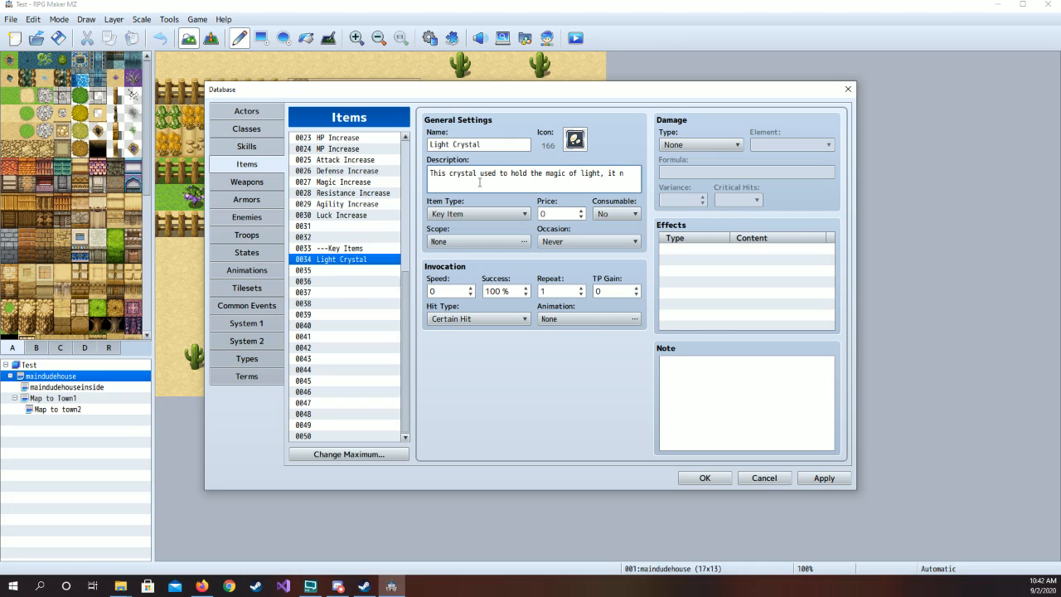
text(s to)
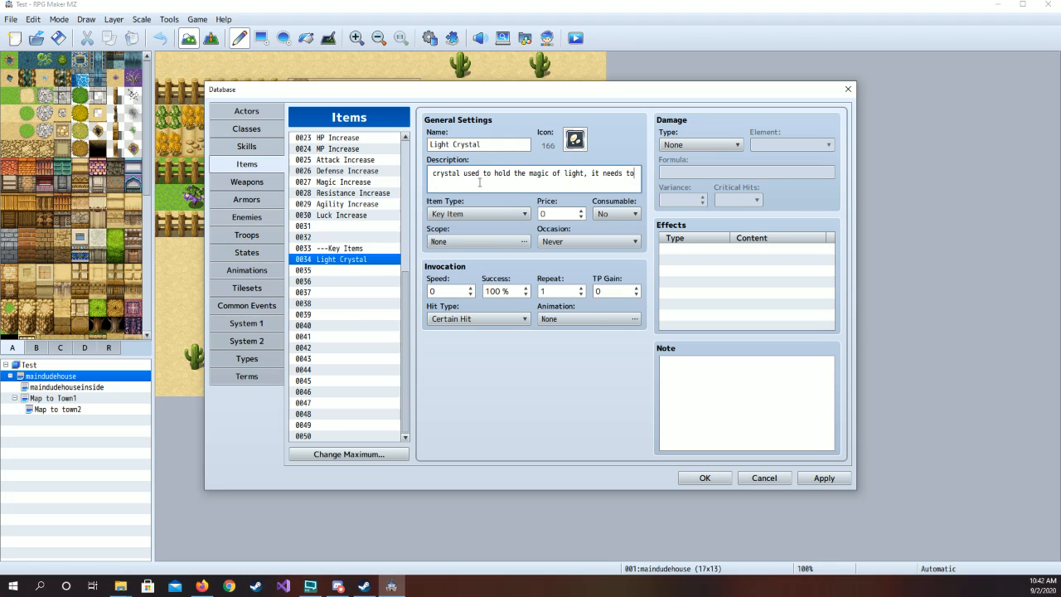
key(BackSpace)
key(BackSpace)
key(BackSpace)
key(BackSpace)
key(BackSpace)
key(BackSpace)
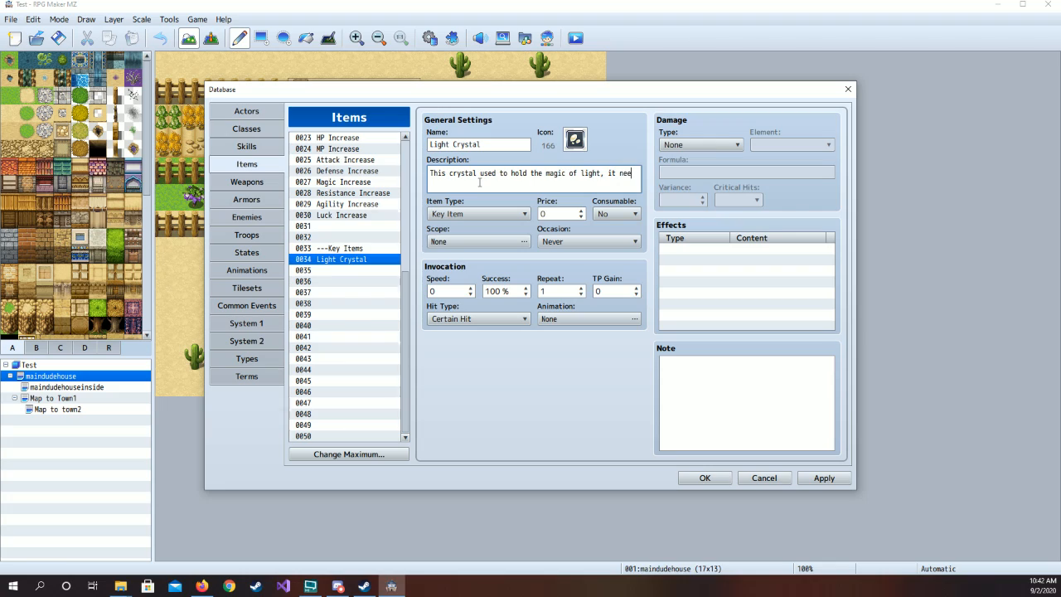
key(BackSpace)
click(825, 485)
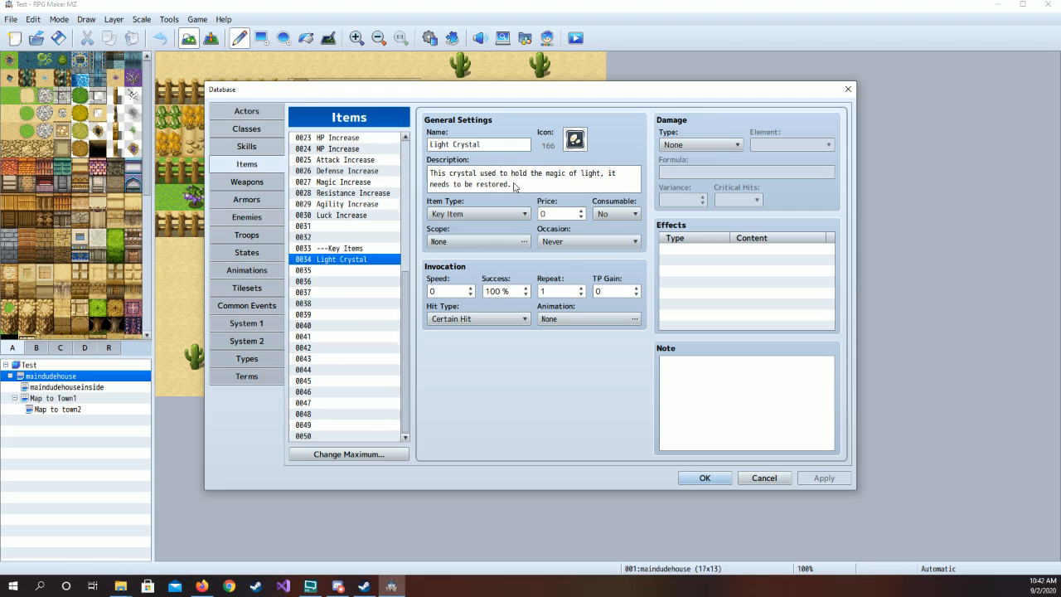
- Examine the Potion's Recover HP effect and the available recovery, state, parameter and other effect options
scroll(338, 228, up, 1)
scroll(340, 224, up, 7)
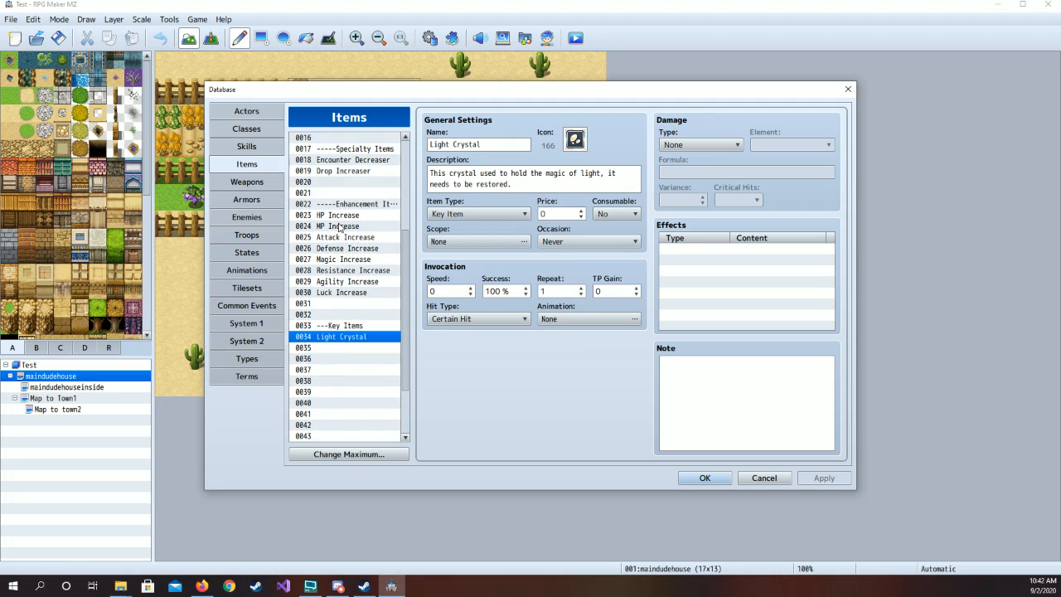
click(356, 193)
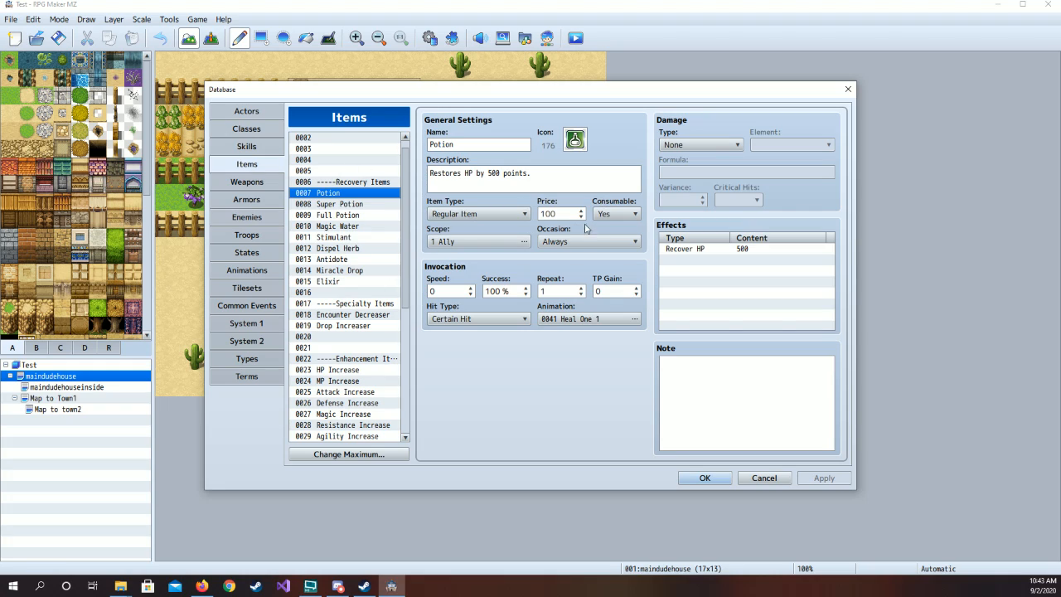
click(754, 250)
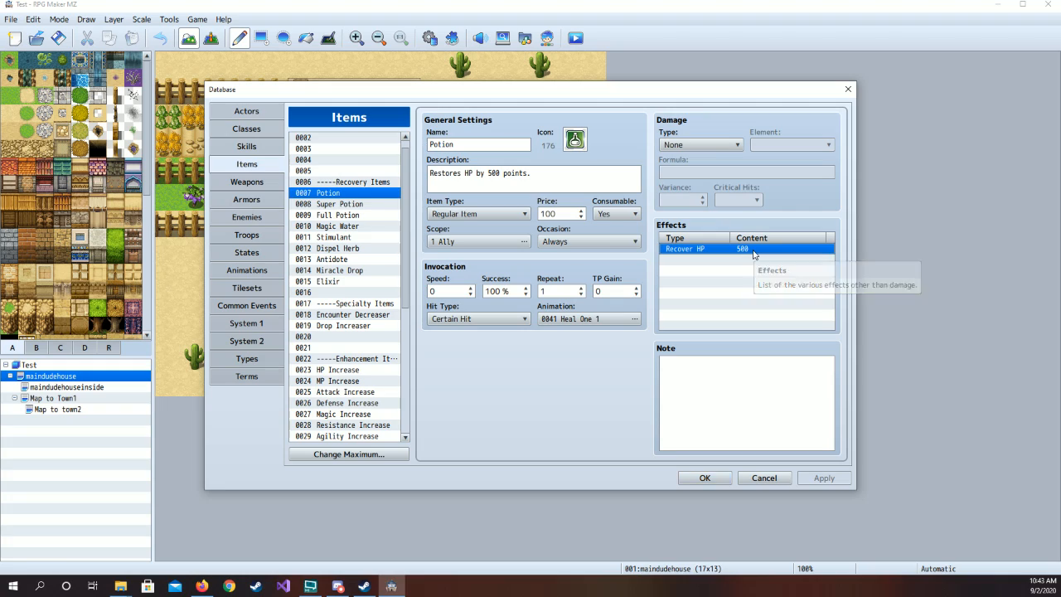
right_click(753, 250)
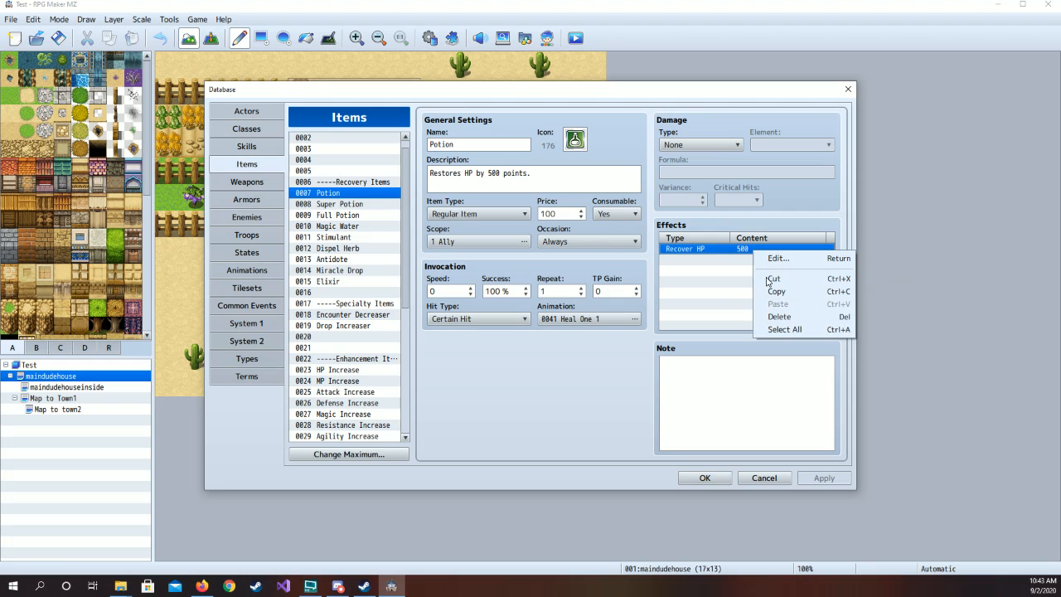
click(778, 260)
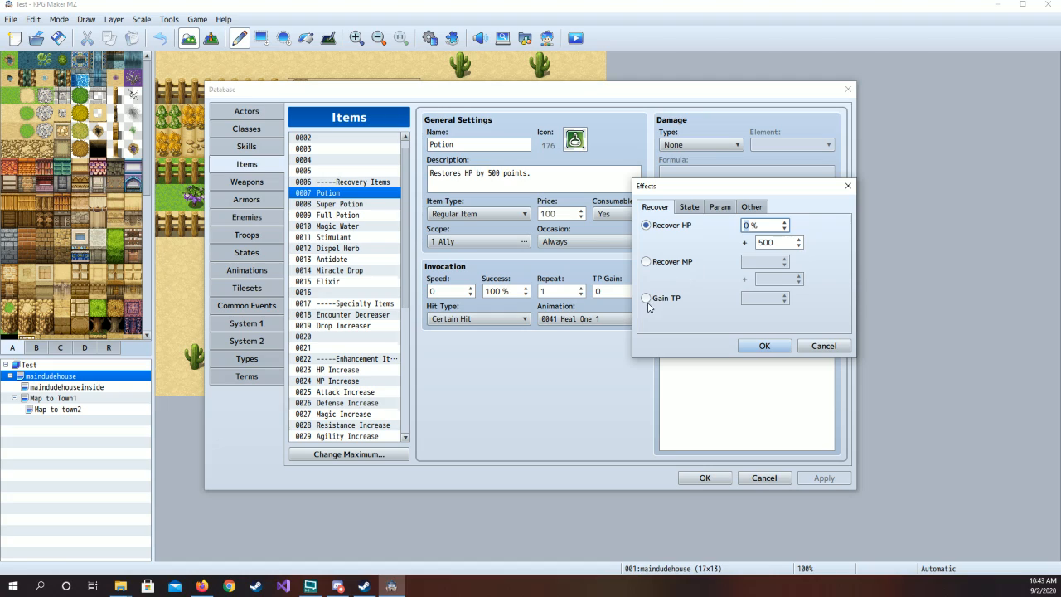
click(690, 208)
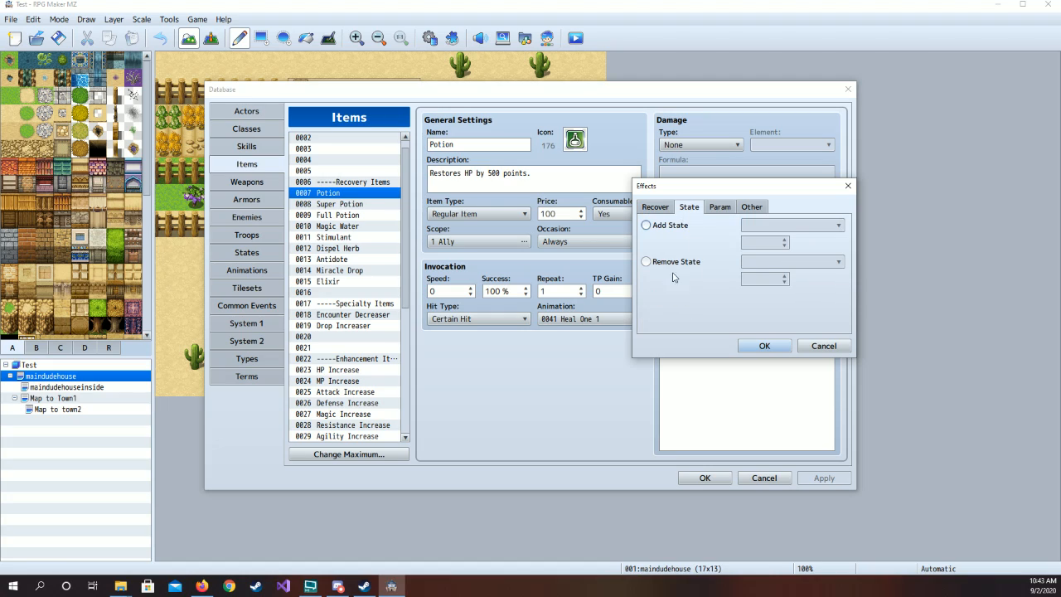
click(719, 208)
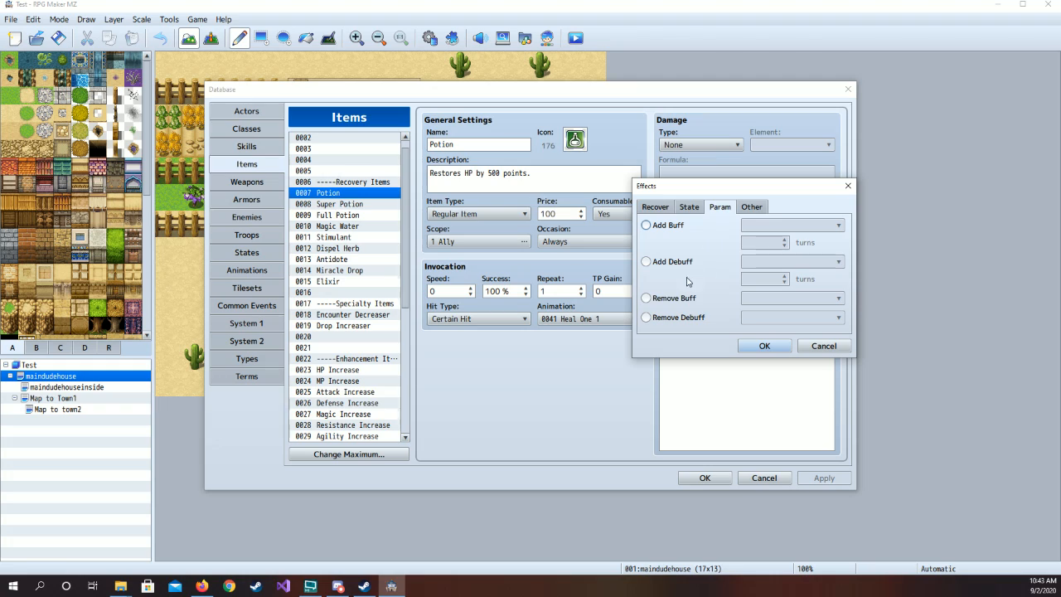
click(751, 207)
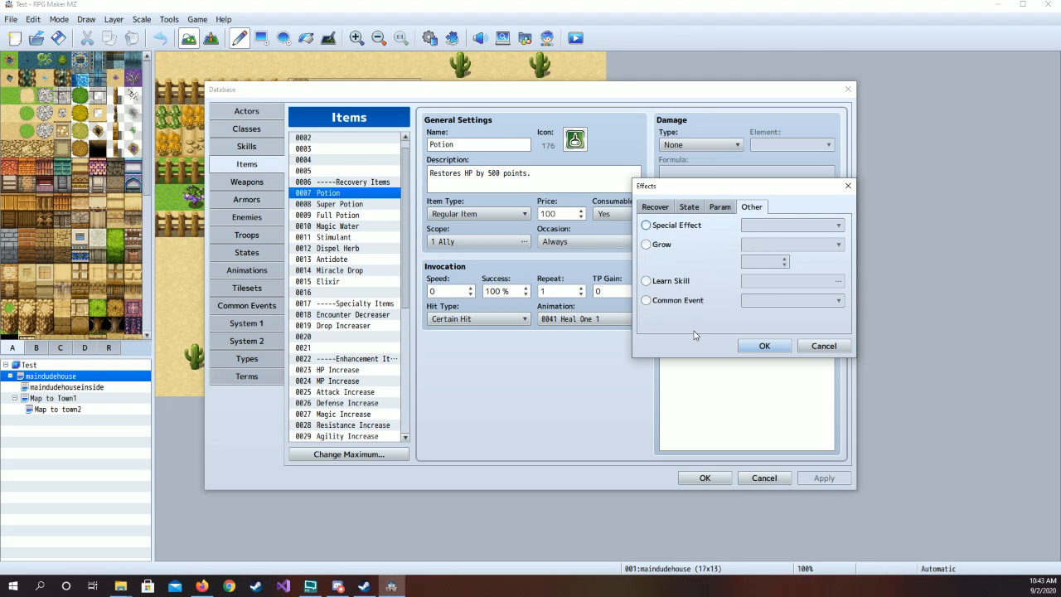
click(806, 349)
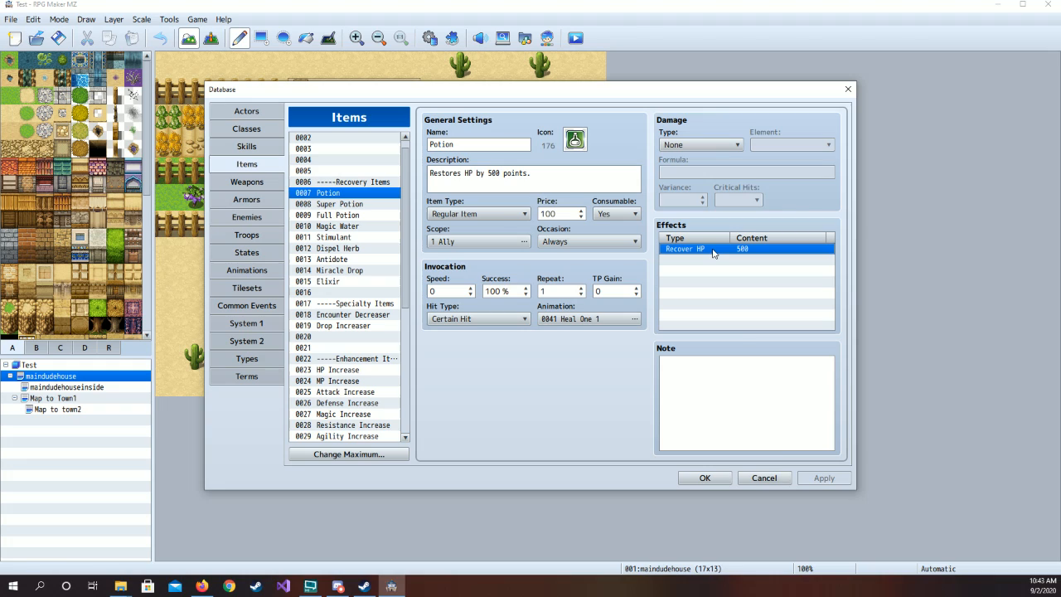
- Set the maximum number of weapons in the database to 100
click(271, 184)
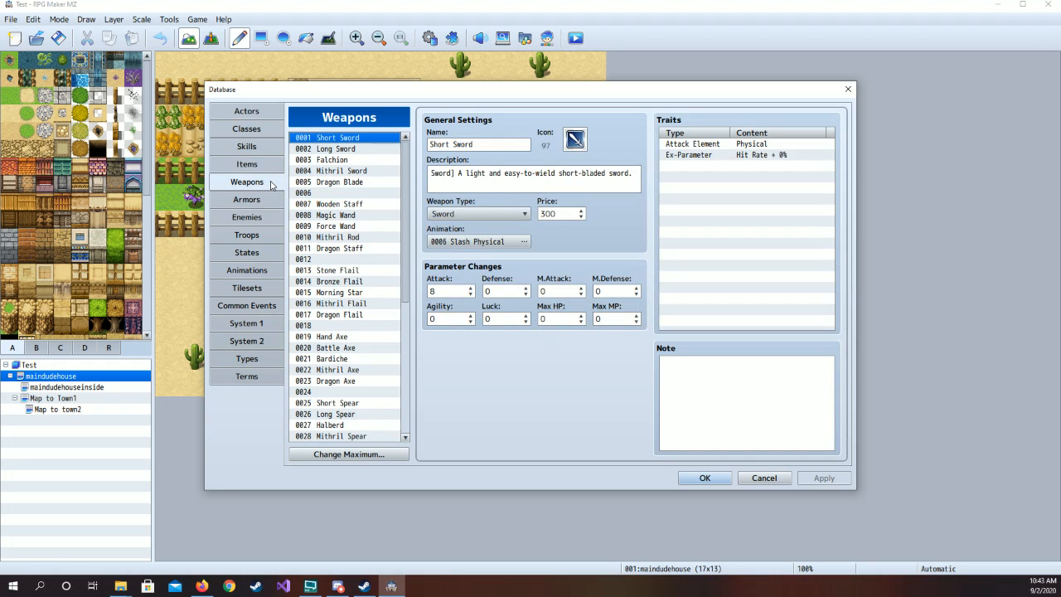
scroll(352, 265, down, 7)
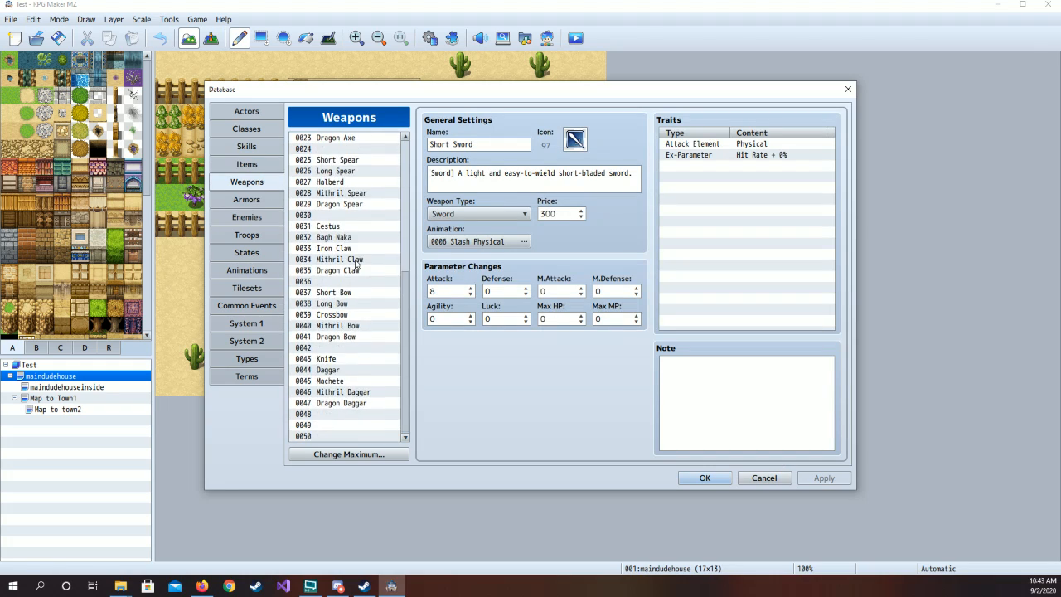
click(348, 454)
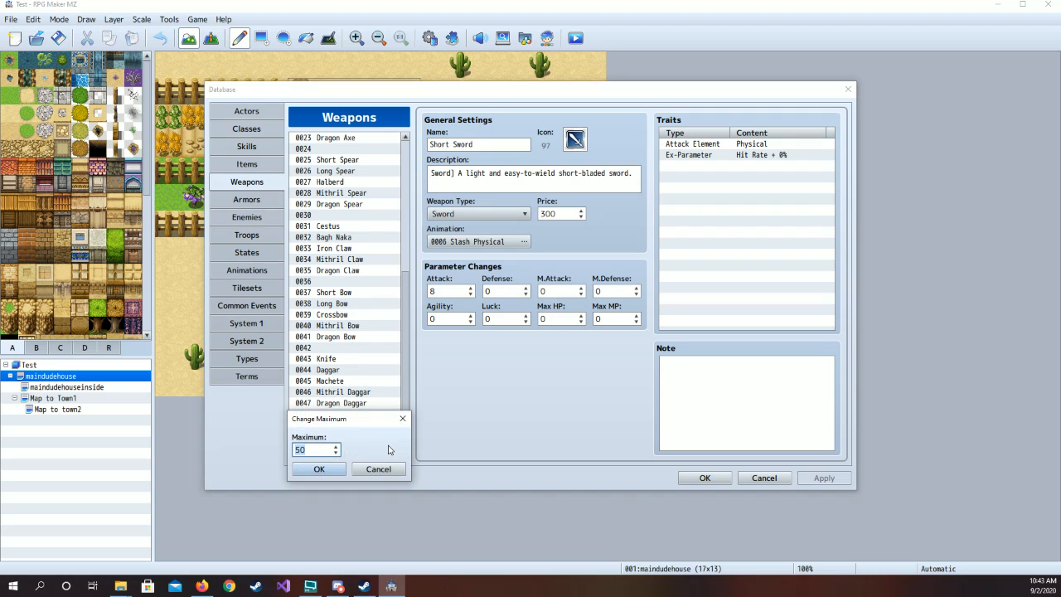
text(100)
key(Return)
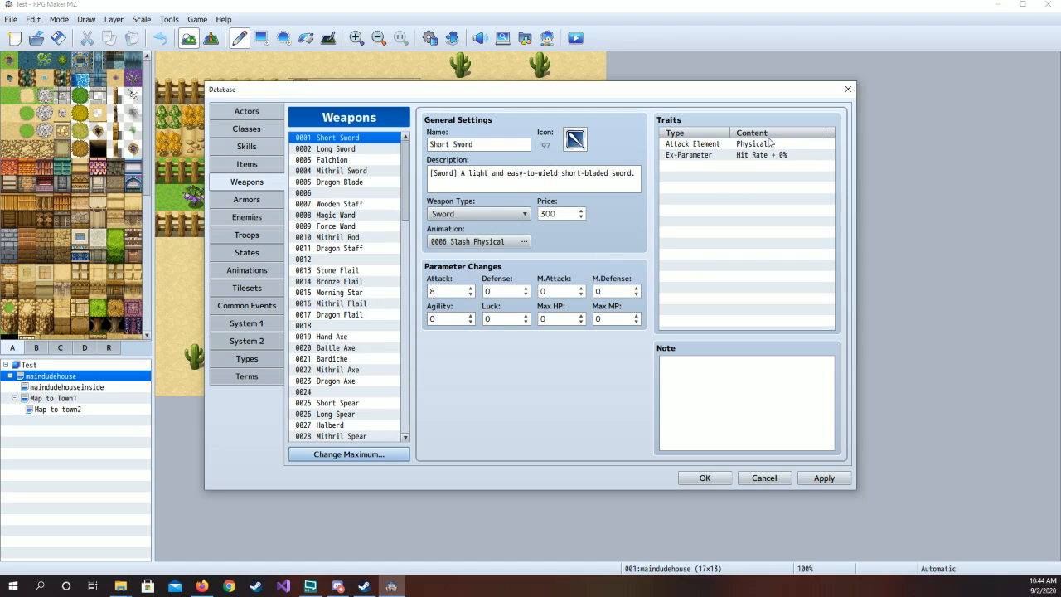
- Examine the settings of the default swords, staffs, flails and axes, from Long Sword through Bardiche
click(336, 150)
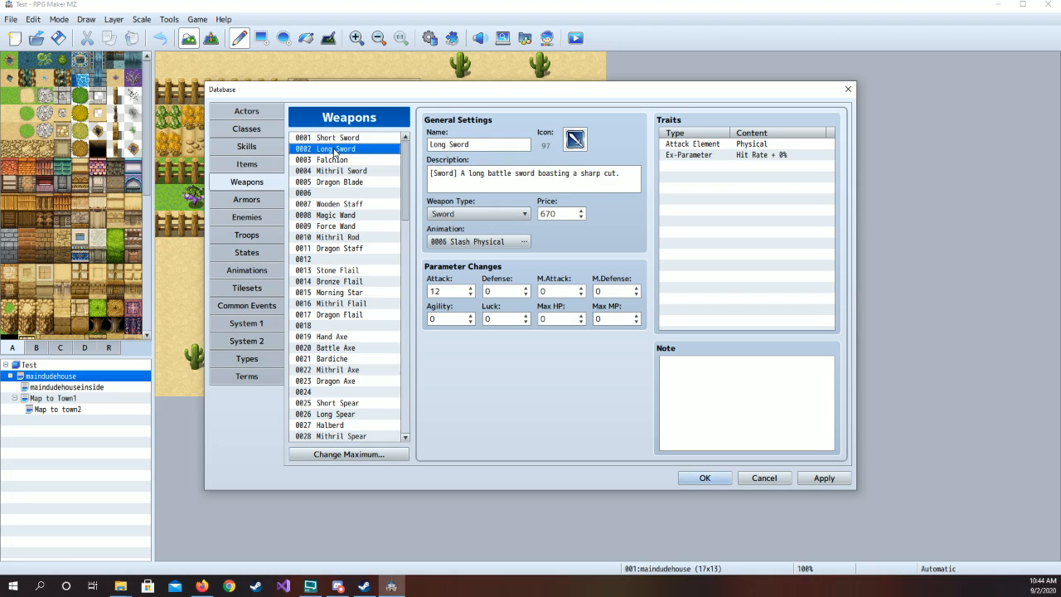
click(338, 161)
click(338, 171)
click(341, 204)
click(345, 237)
click(345, 248)
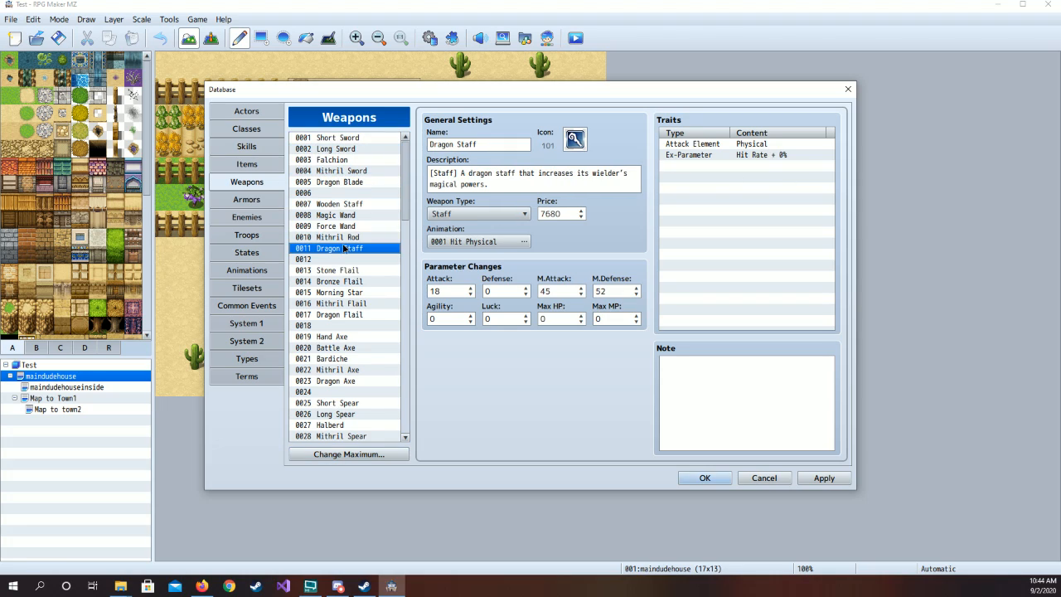
click(345, 293)
click(344, 326)
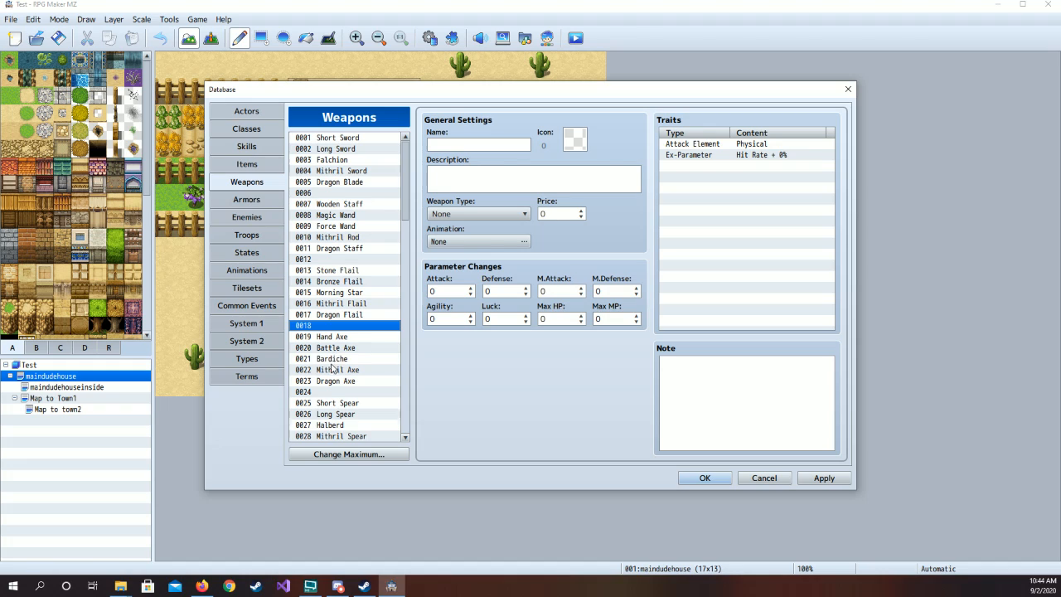
click(335, 359)
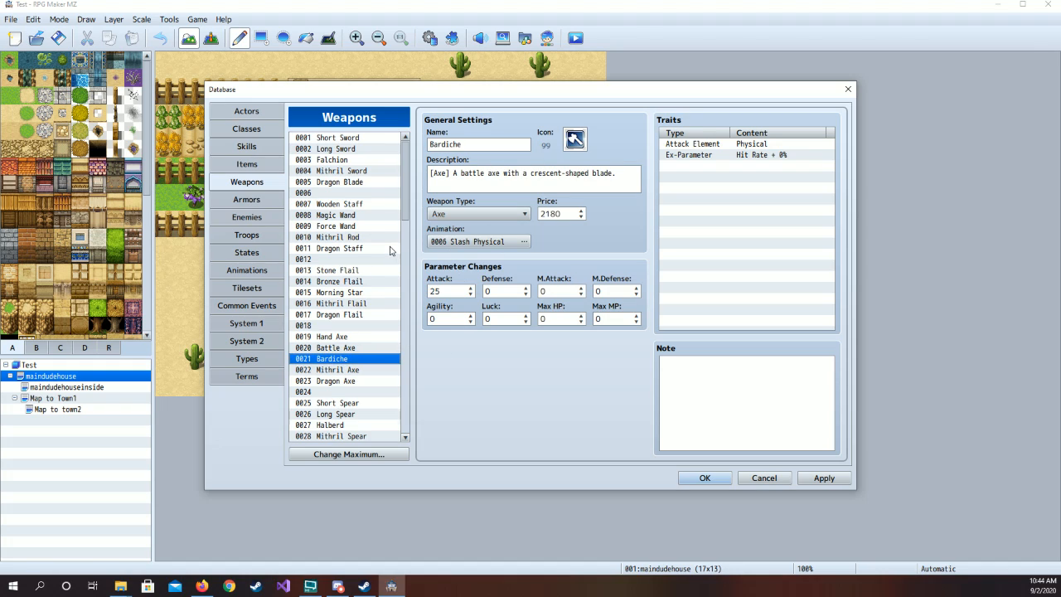
- Name the empty weapon entry 0050 "Wooden Sword" and give it the sword icon 97
scroll(390, 250, down, 3)
scroll(390, 252, down, 3)
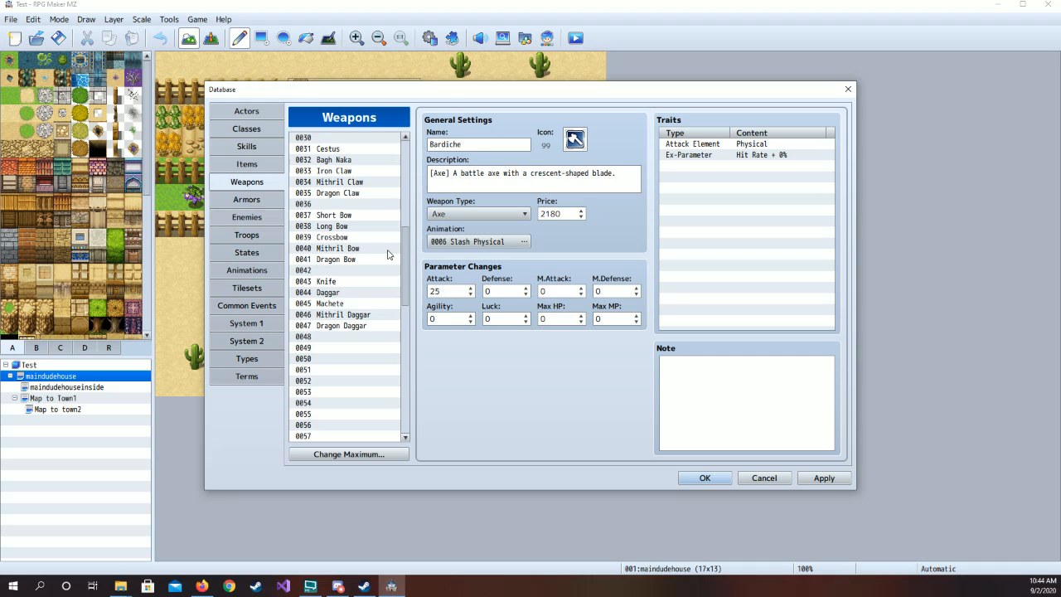
click(333, 359)
click(482, 143)
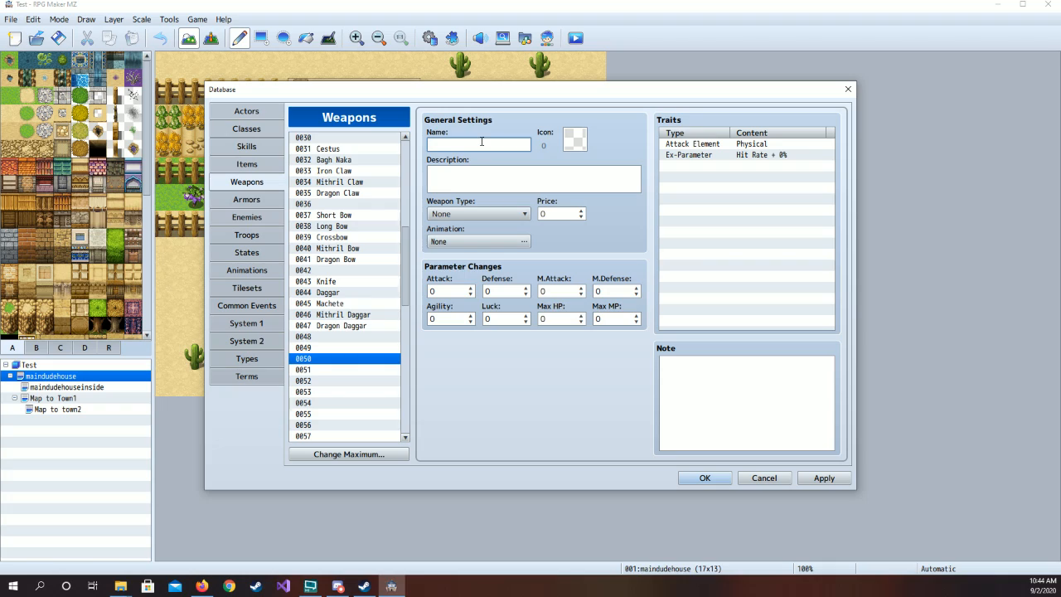
text(Wooden Sword)
click(574, 141)
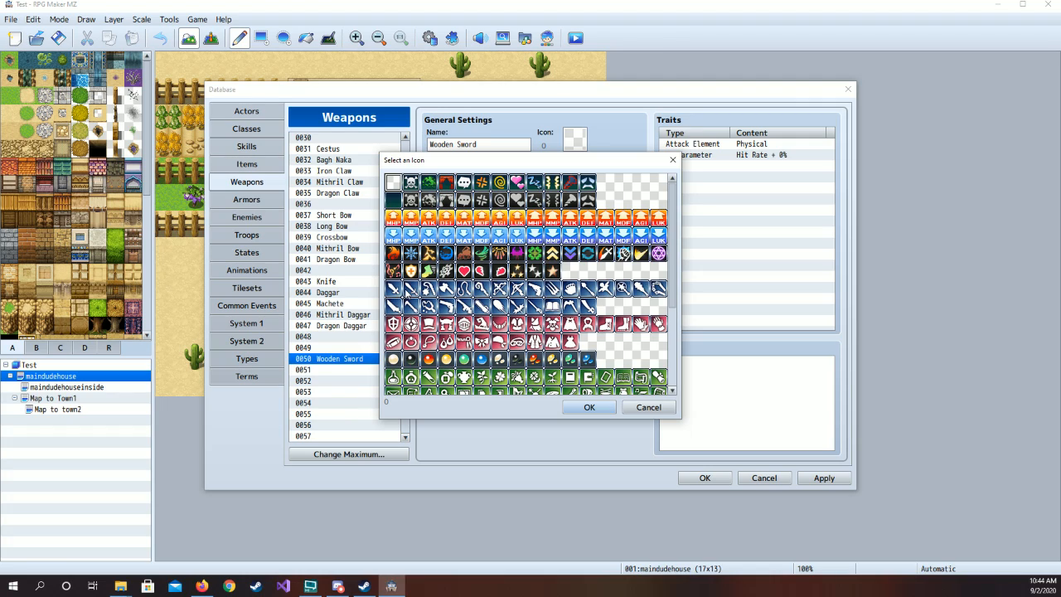
click(412, 290)
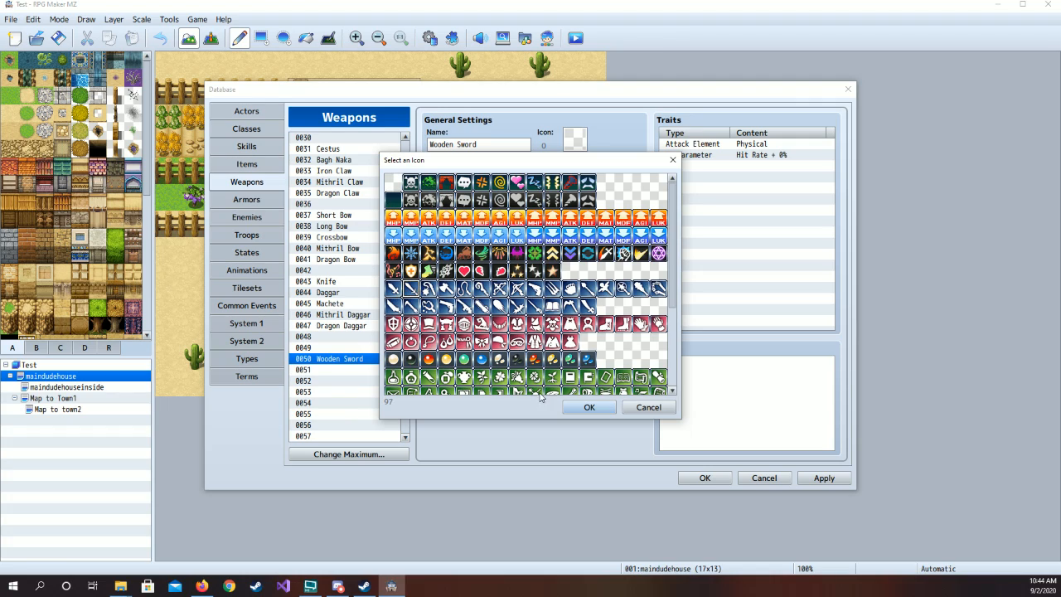
click(588, 407)
- Describe the Wooden Sword as "[Sword] This is a wooden practice sword."
click(490, 177)
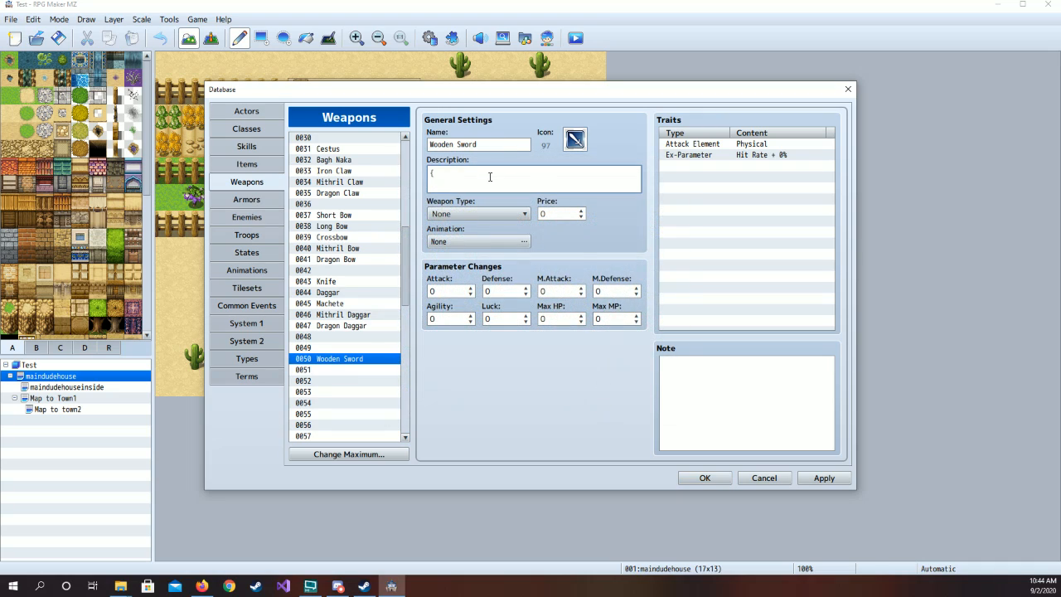
key(BackSpace)
key(BackSpace)
key(BackSpace)
key(BackSpace)
key(BackSpace)
text(This is a wooden practice sword.)
- Set the Wooden Sword's weapon type to Sword and its animation to 0001 Hit Physical
click(485, 213)
click(486, 255)
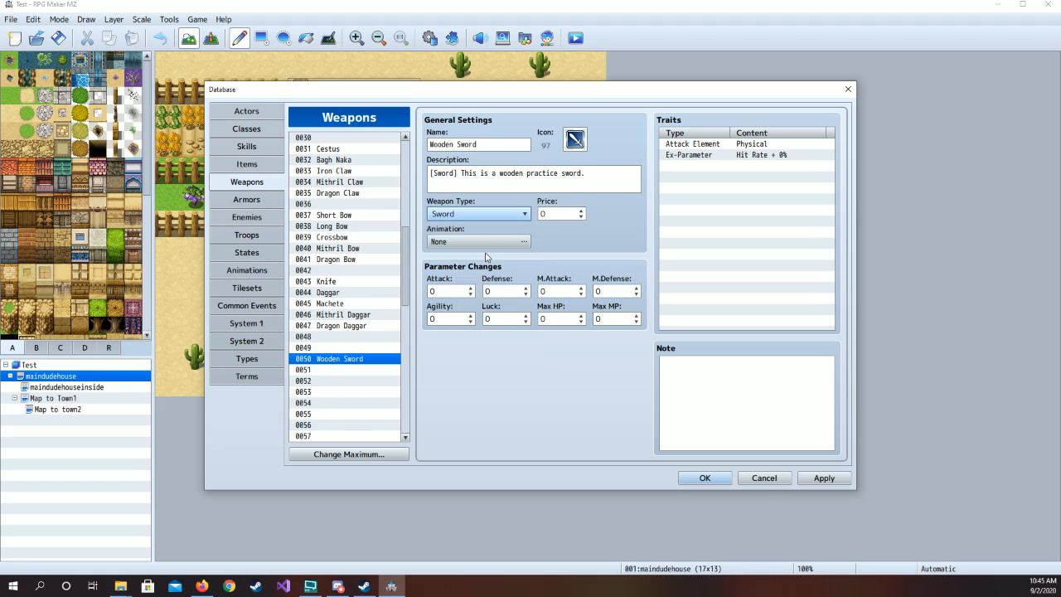
click(489, 243)
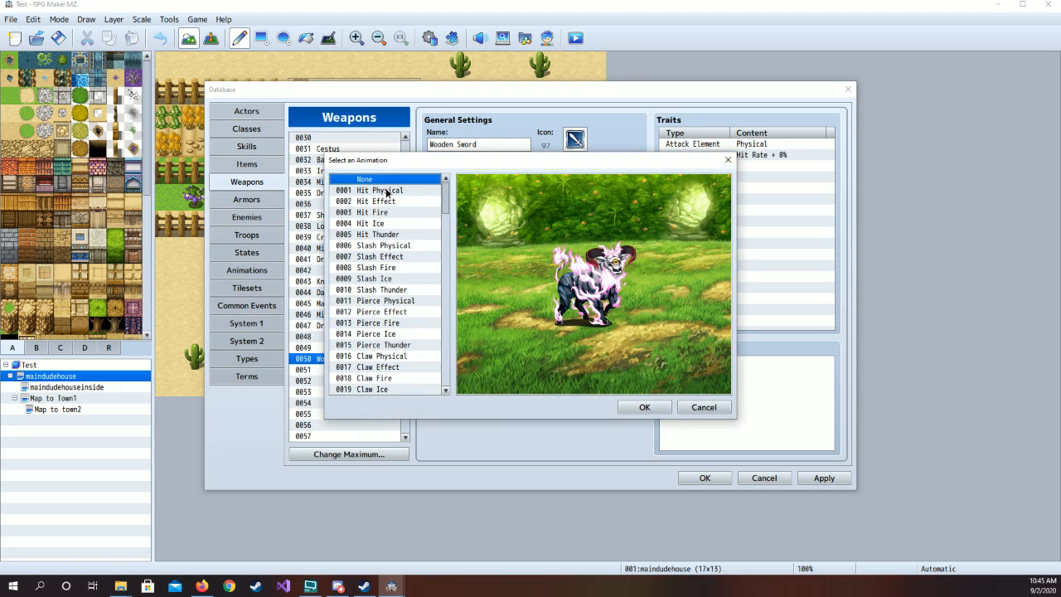
click(386, 191)
click(644, 406)
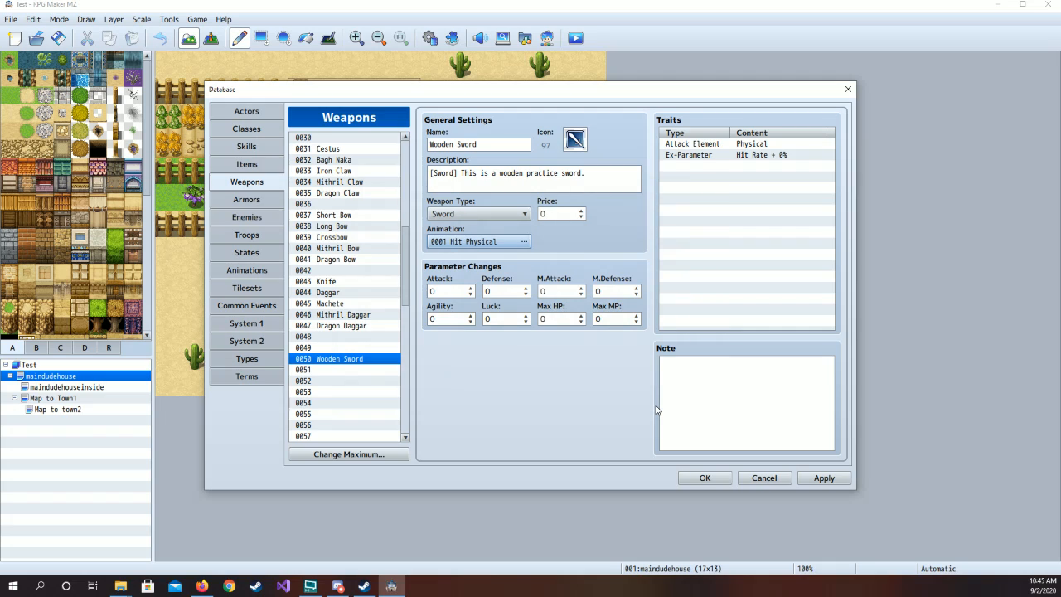
- Set the Wooden Sword's attack to 4 and its price to 25, and apply the changes
click(446, 292)
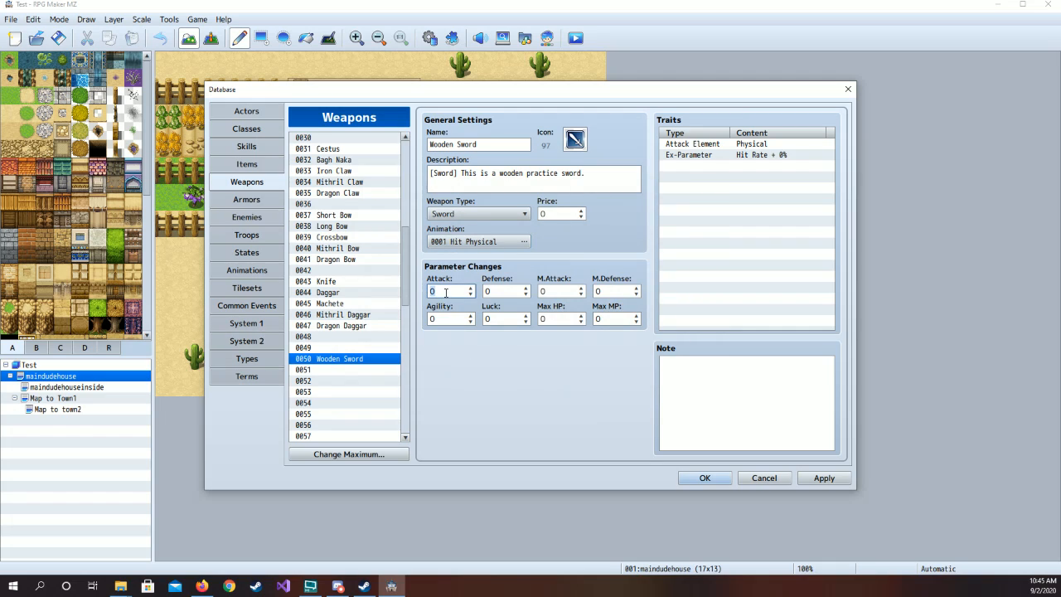
text(4)
click(548, 213)
text(25)
click(614, 186)
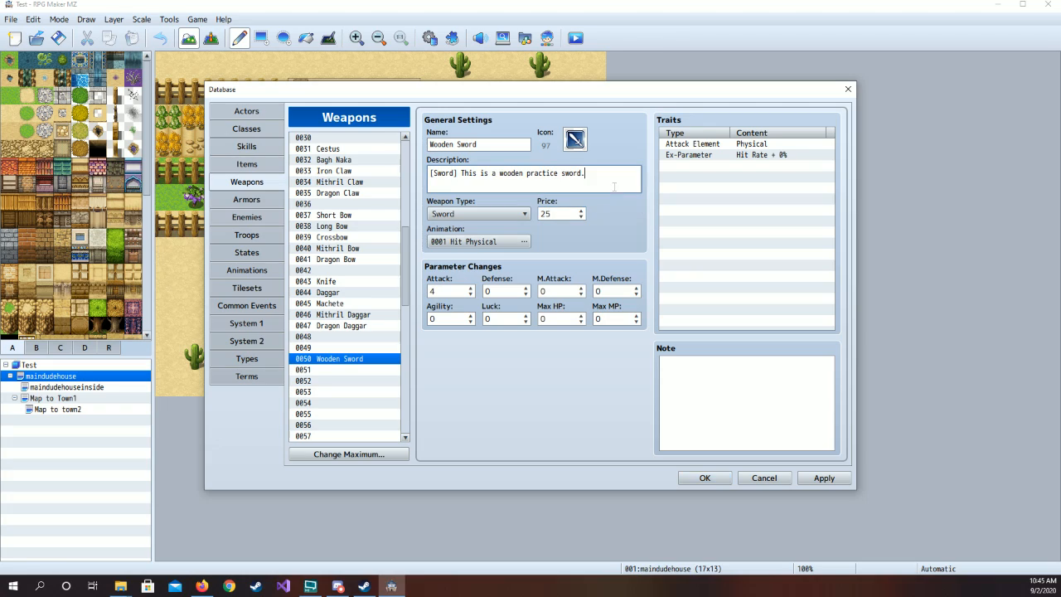
click(818, 476)
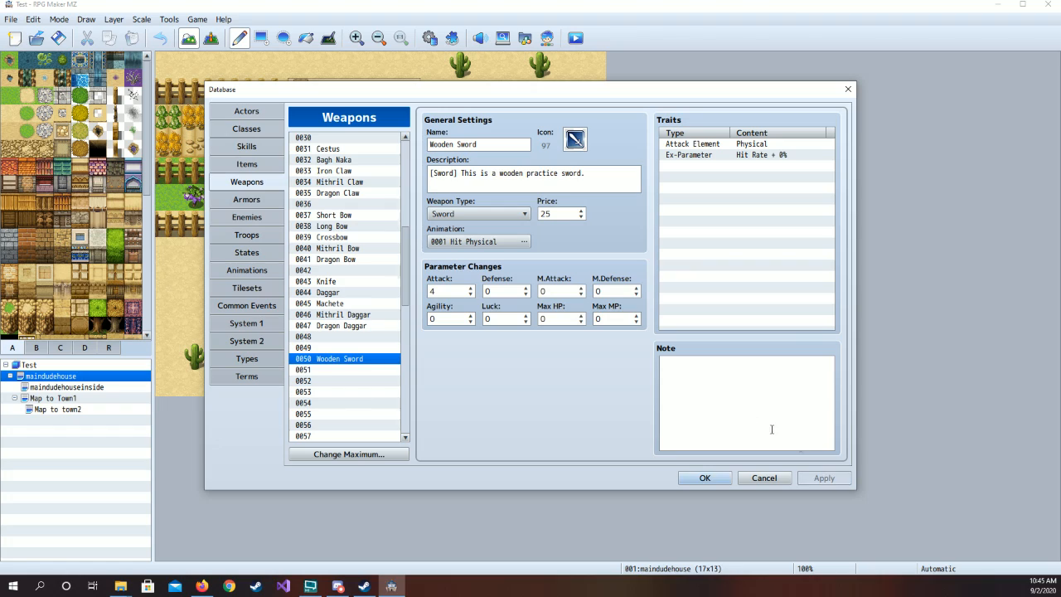
- Choose the Wooden Sword as the initial weapon of the actor MainDude
click(263, 116)
click(522, 356)
double_click(522, 356)
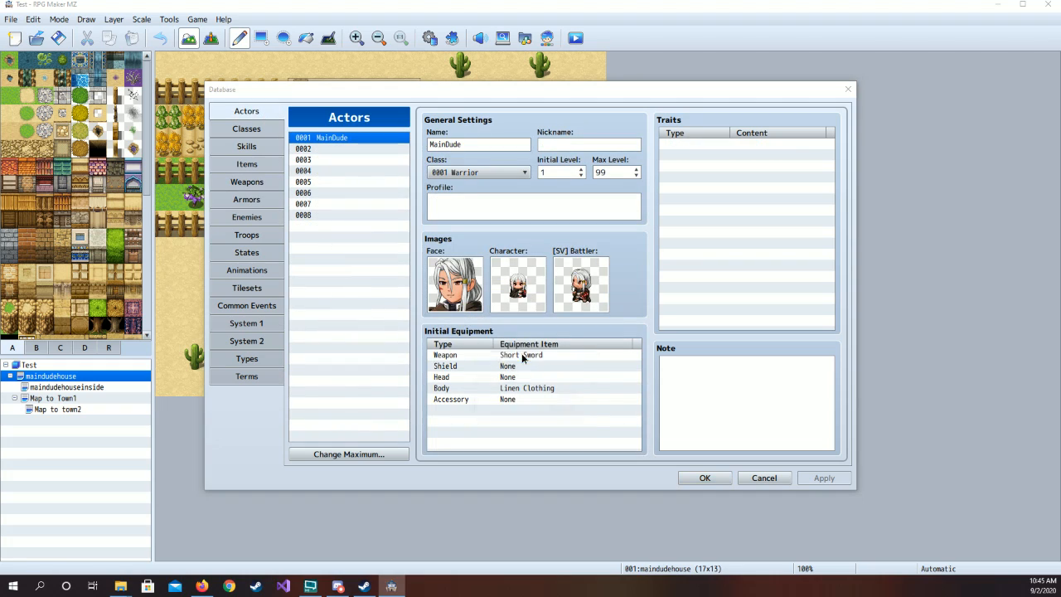
click(531, 390)
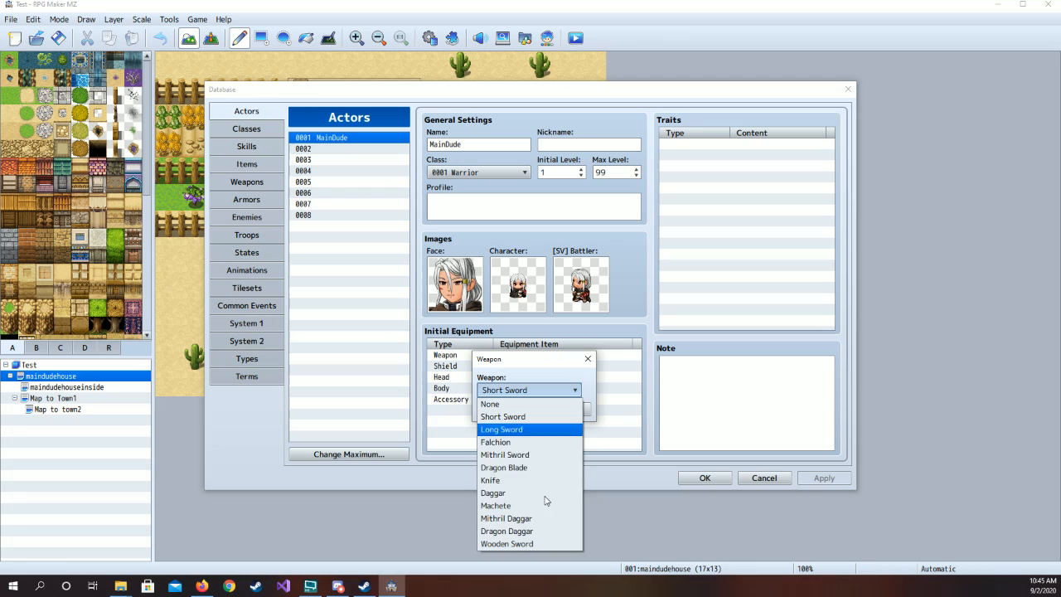
click(540, 544)
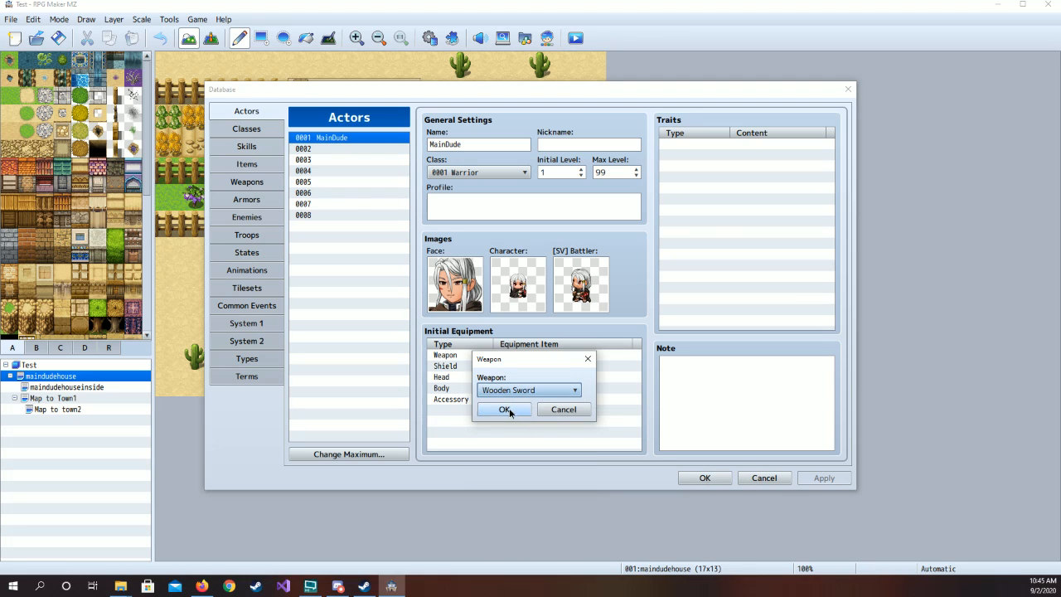
- Assign the Wooden Sword as MainDude's initial weapon and apply the database changes
click(504, 410)
click(823, 478)
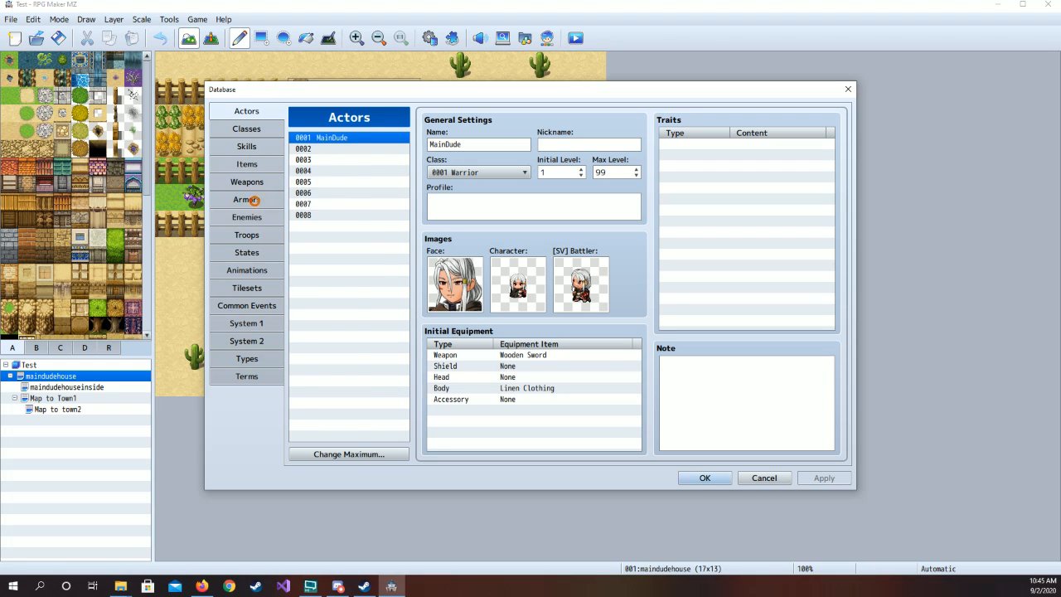
- Raise the maximum number of armor entries in the database to 200
click(250, 199)
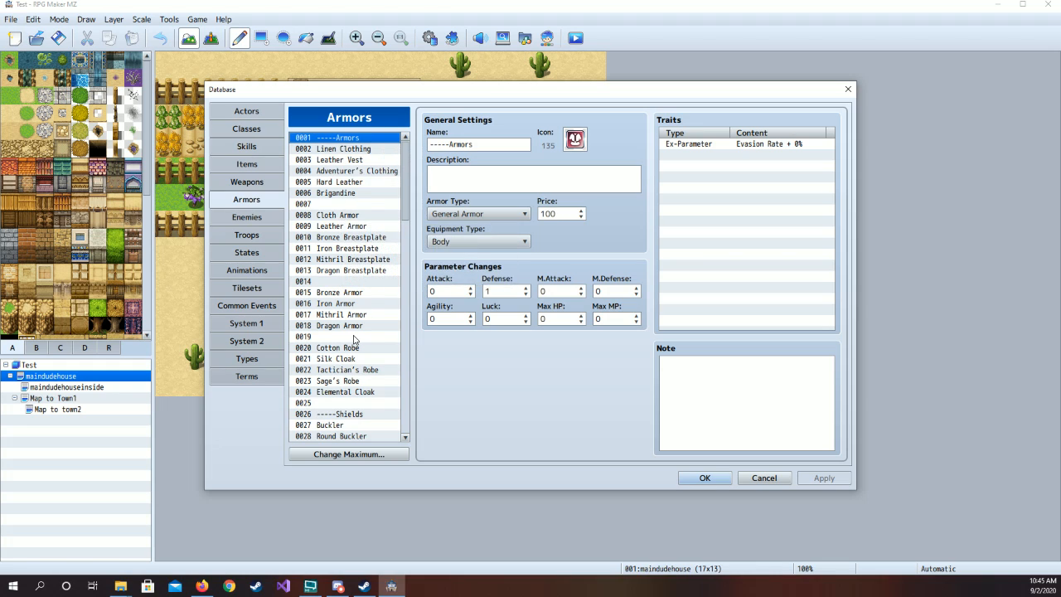
scroll(354, 340, down, 9)
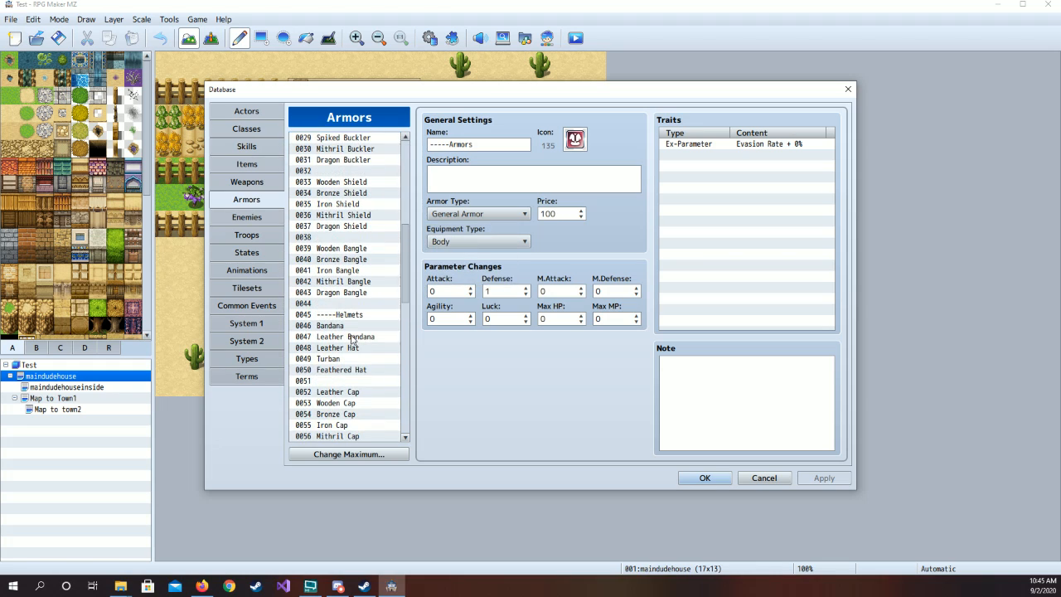
scroll(352, 340, down, 7)
scroll(352, 340, down, 8)
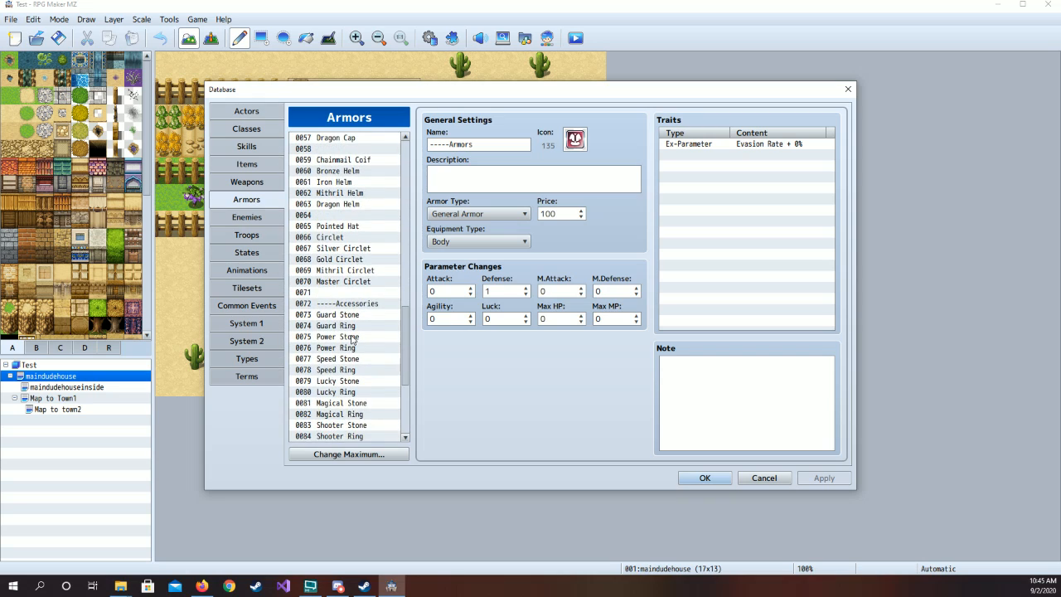
click(394, 452)
text(200)
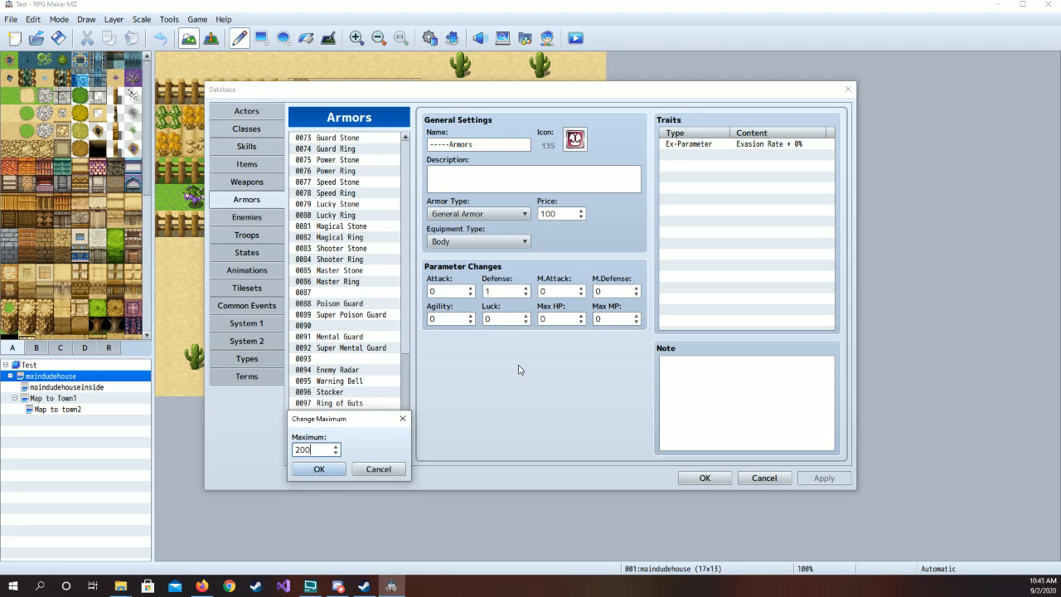
key(Return)
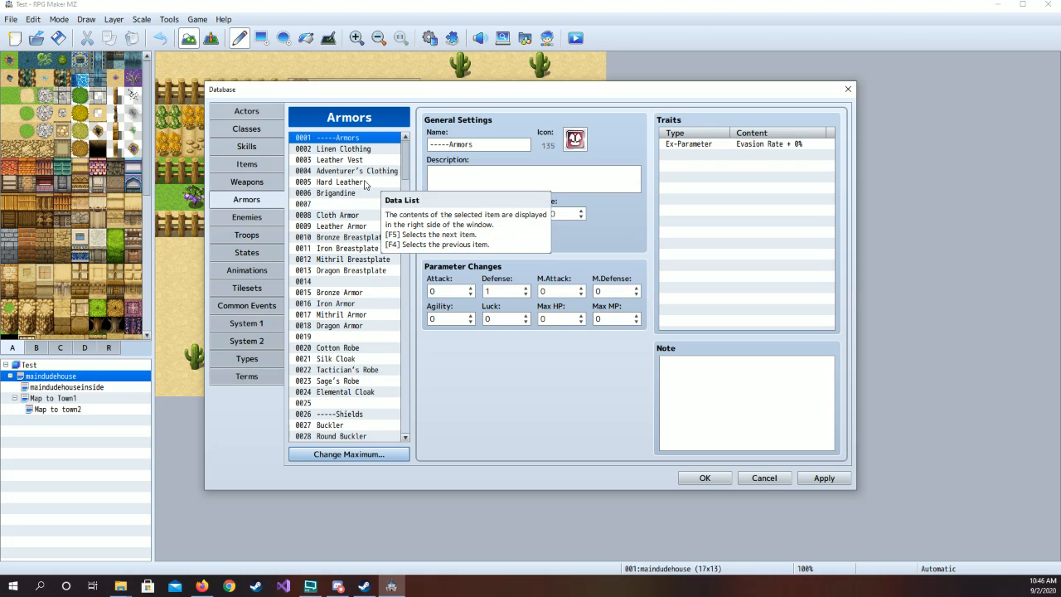
- Examine the settings of sample body armors and shields, including Linen Clothing, Tactician's Robe and Iron Shield
scroll(371, 232, down, 10)
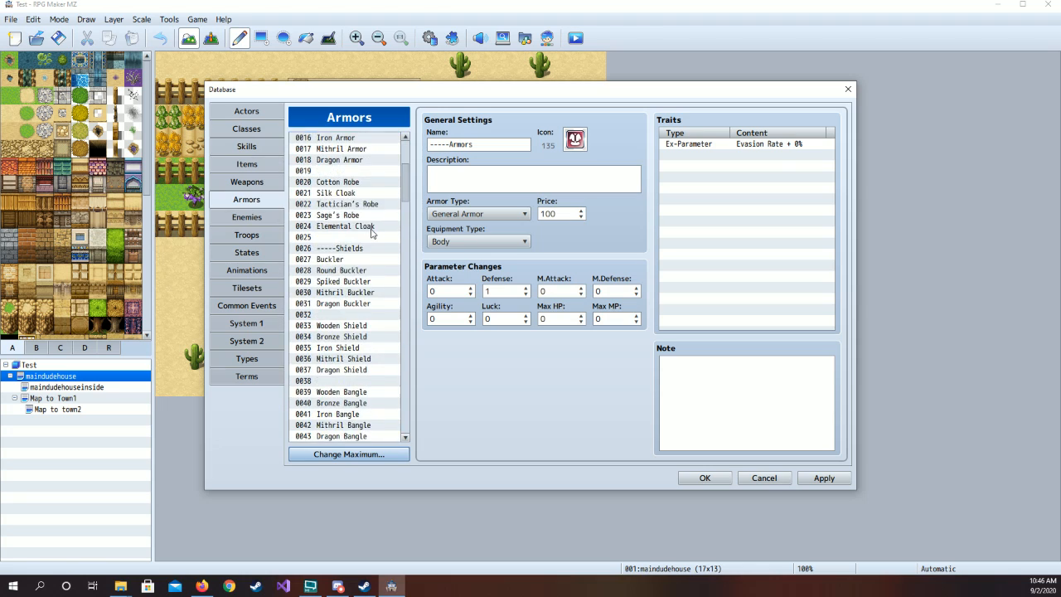
scroll(371, 232, up, 10)
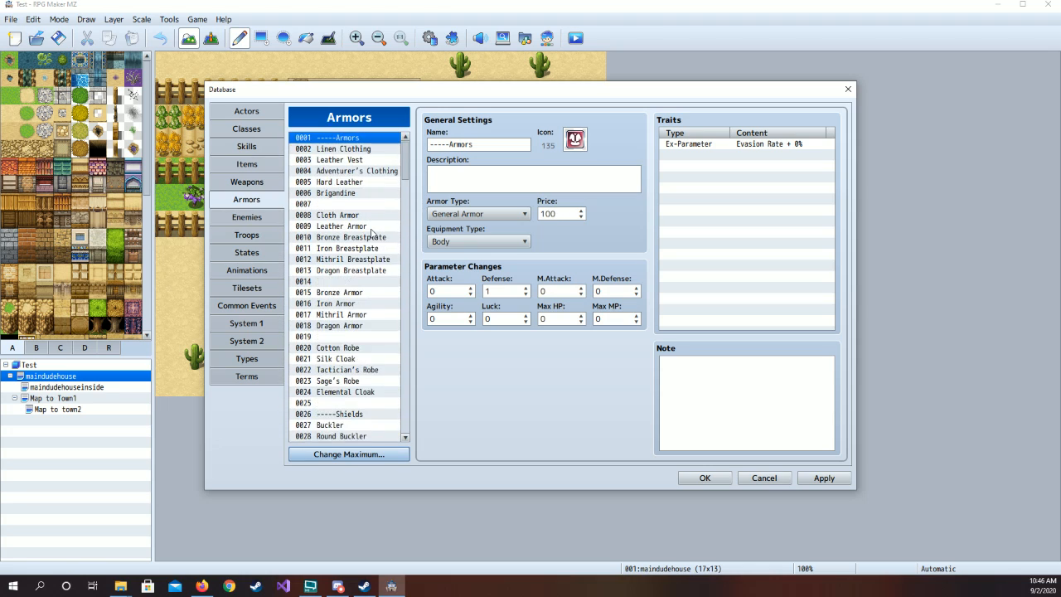
click(371, 150)
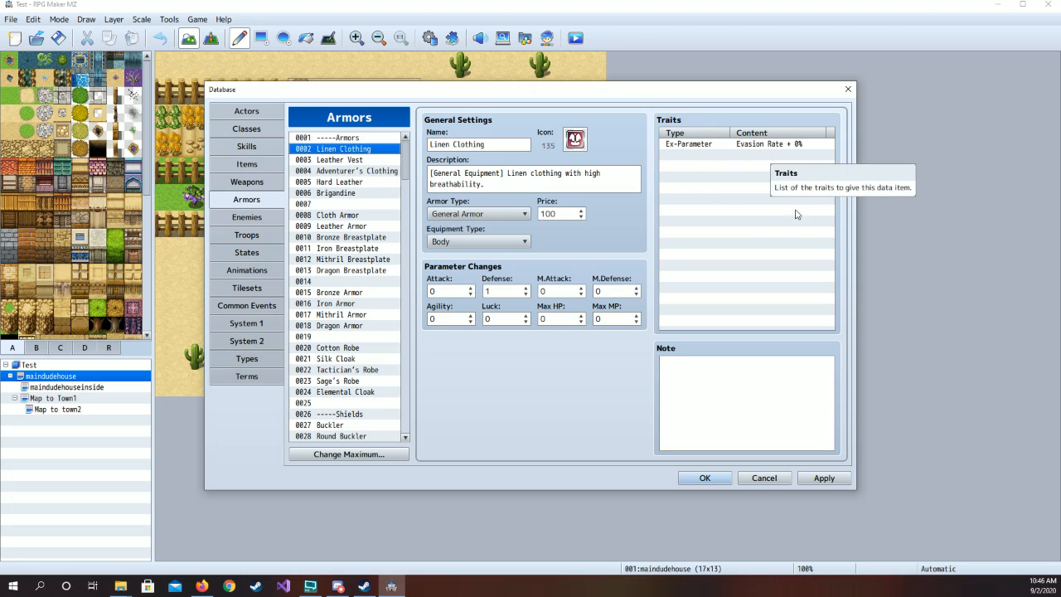
click(356, 247)
click(356, 314)
click(361, 370)
scroll(361, 380, down, 3)
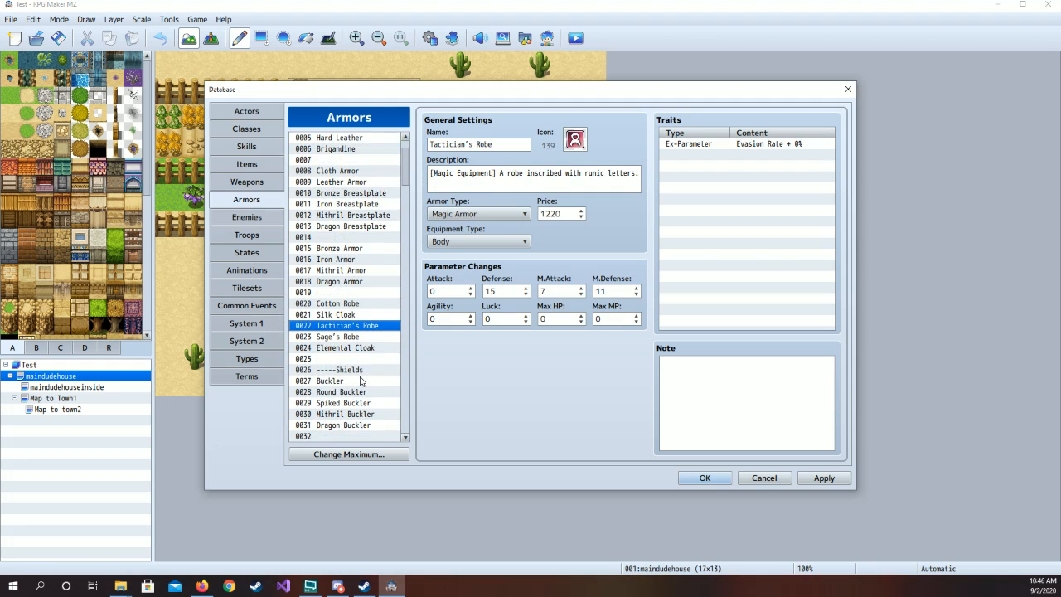
click(360, 349)
click(353, 380)
click(349, 413)
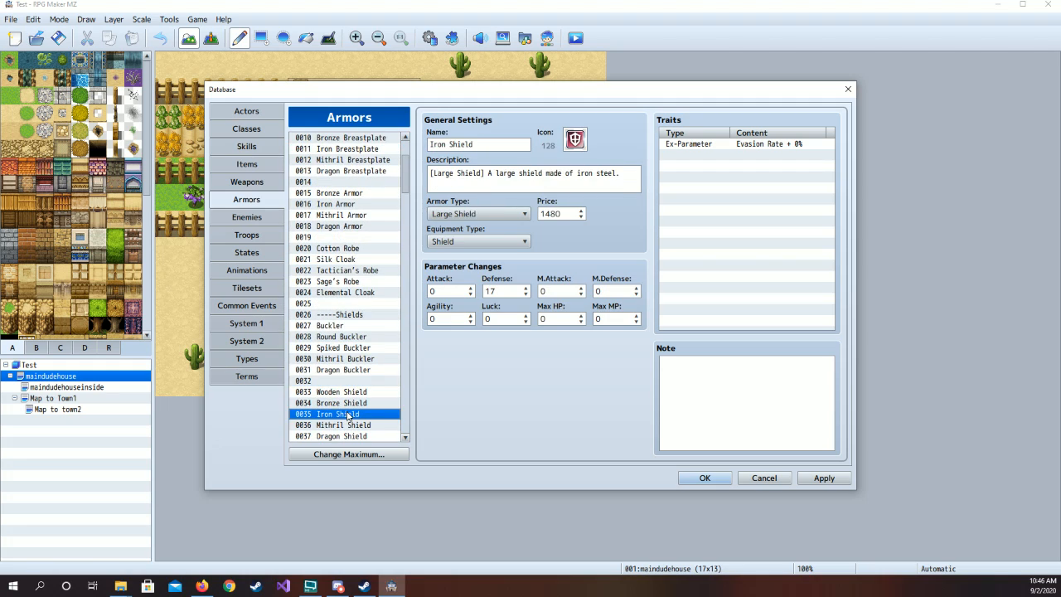
- Examine sample helmets and accessories such as Feathered Hat and Lucky Stone, and return to Linen Clothing for comparison
scroll(363, 366, down, 8)
click(354, 326)
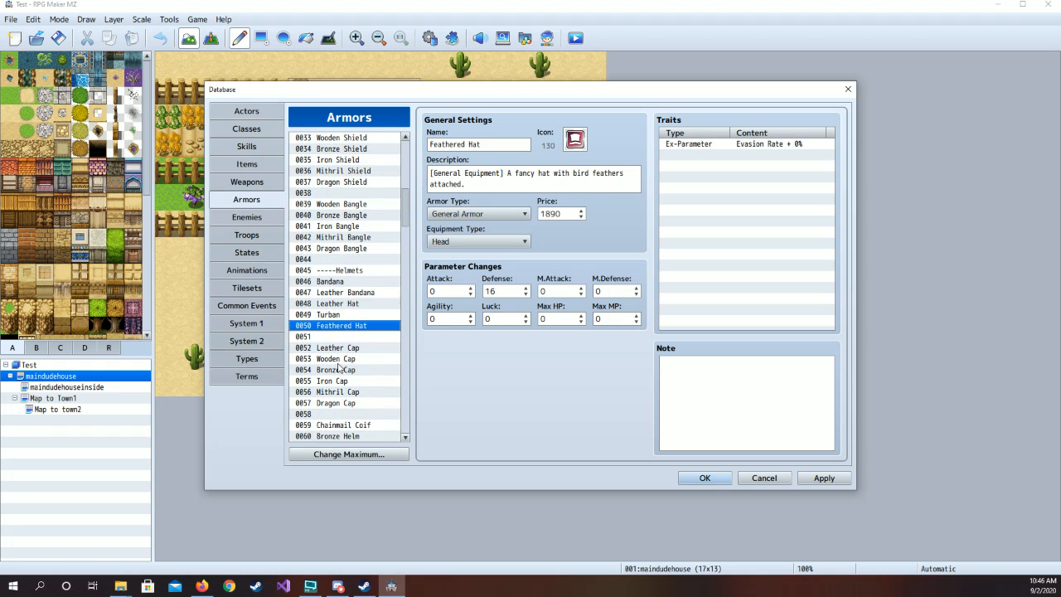
click(340, 370)
scroll(341, 377, down, 9)
click(342, 359)
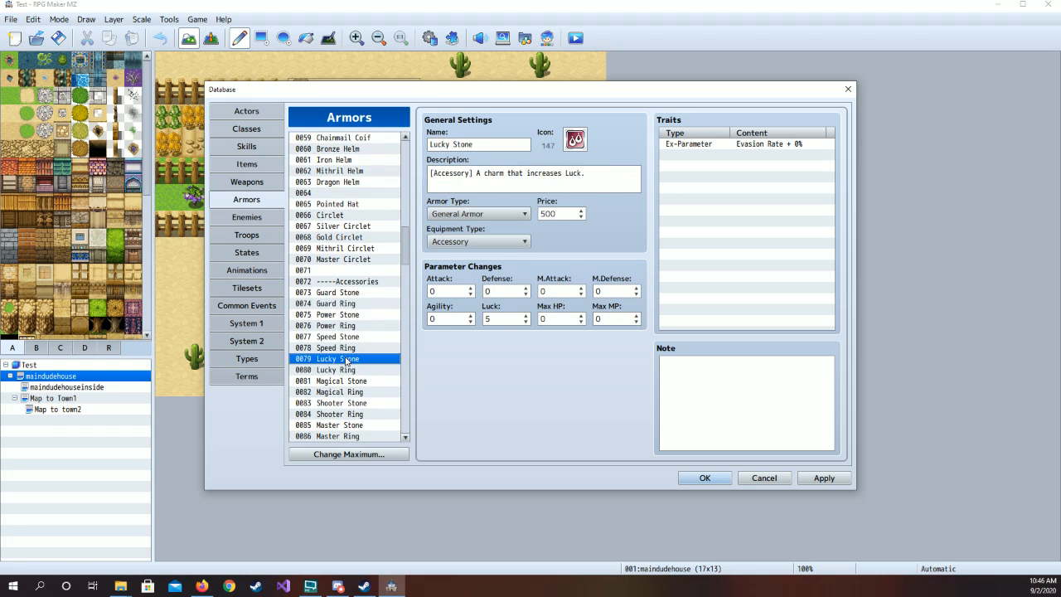
scroll(344, 391, down, 9)
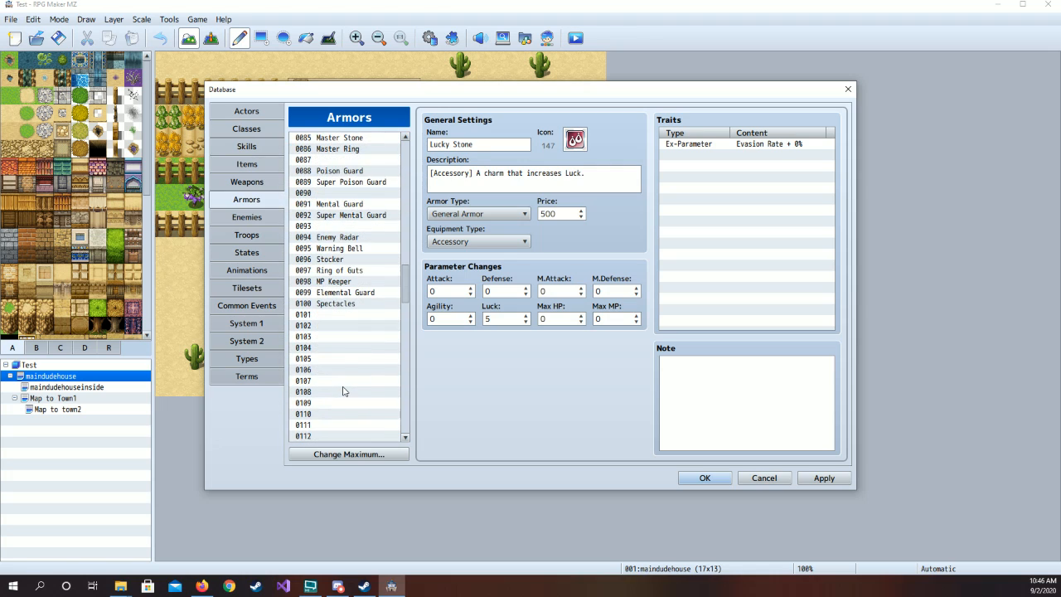
scroll(343, 388, up, 14)
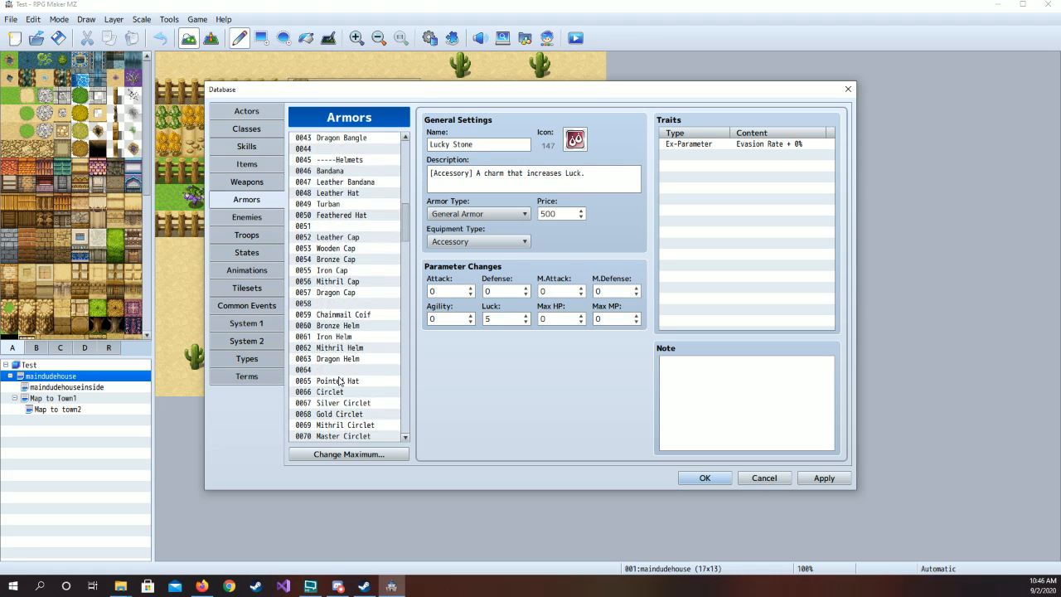
scroll(339, 380, up, 14)
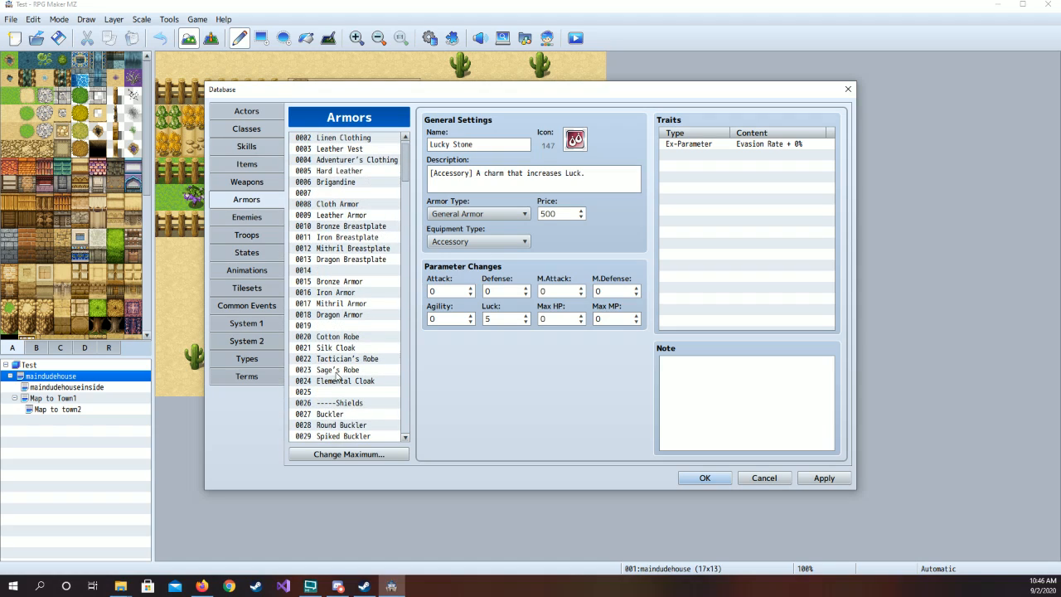
scroll(338, 375, up, 1)
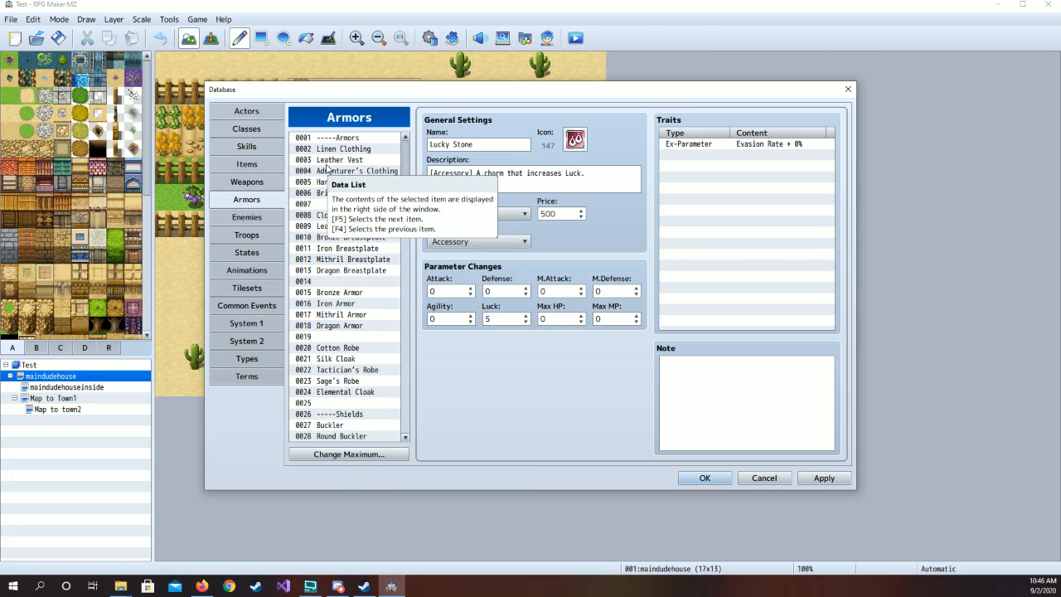
click(370, 149)
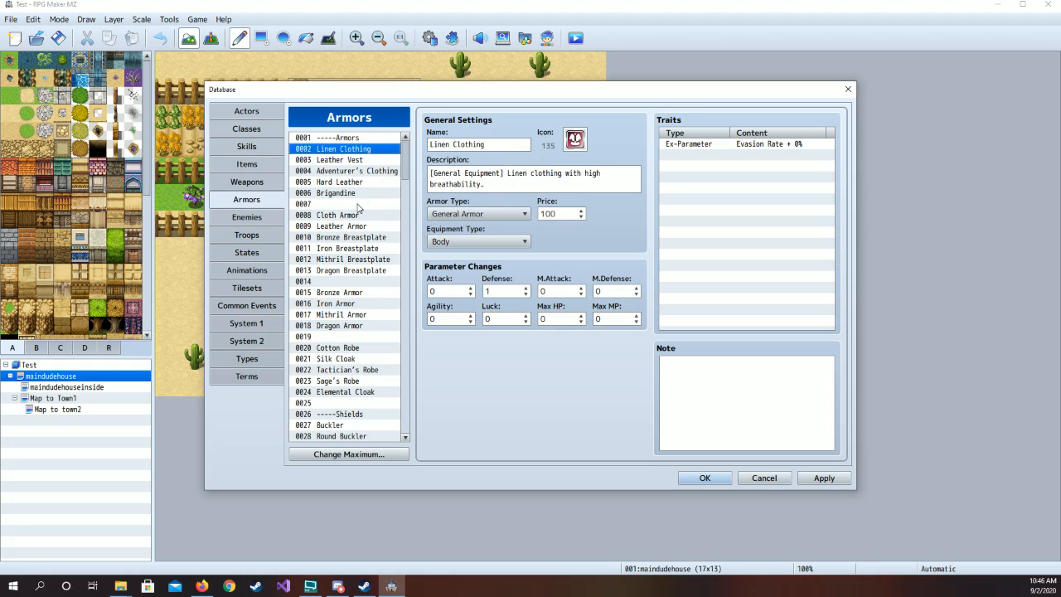
- Name the empty armor entry 0102 "------" as a divider after the stock armors
scroll(360, 212, down, 16)
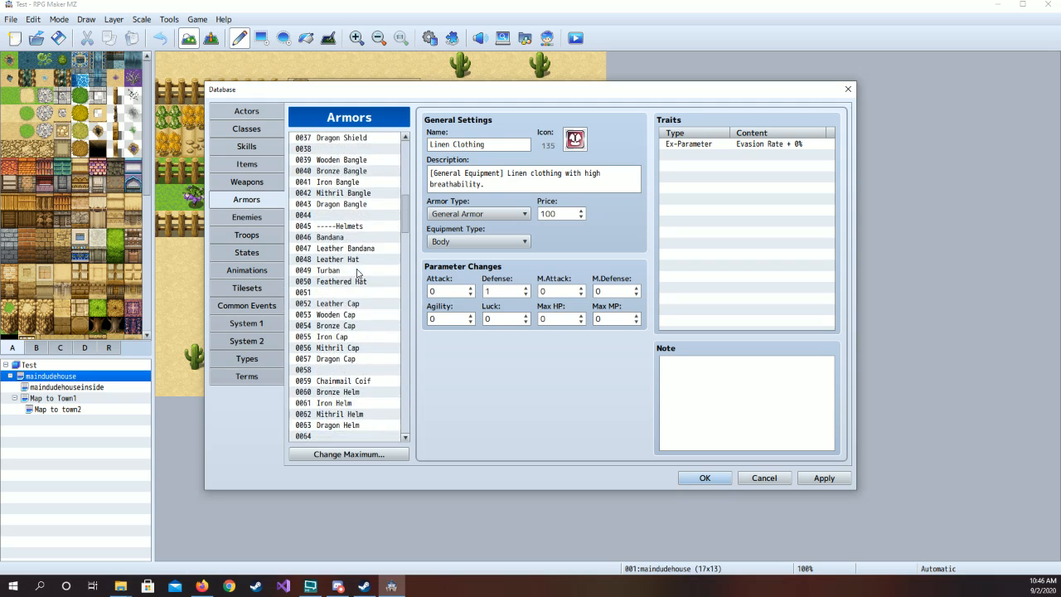
scroll(356, 268, down, 13)
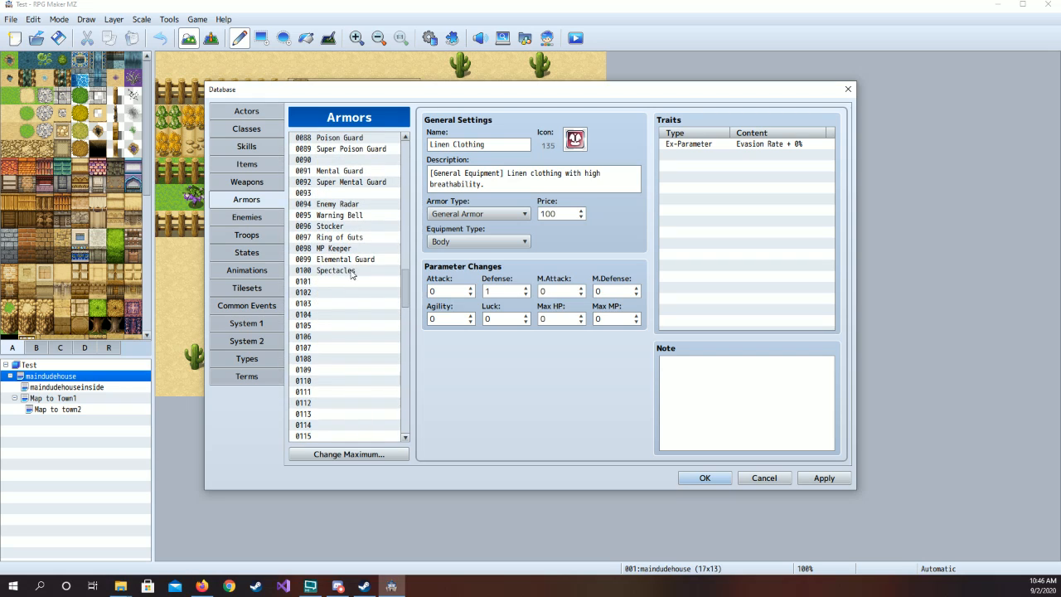
click(348, 291)
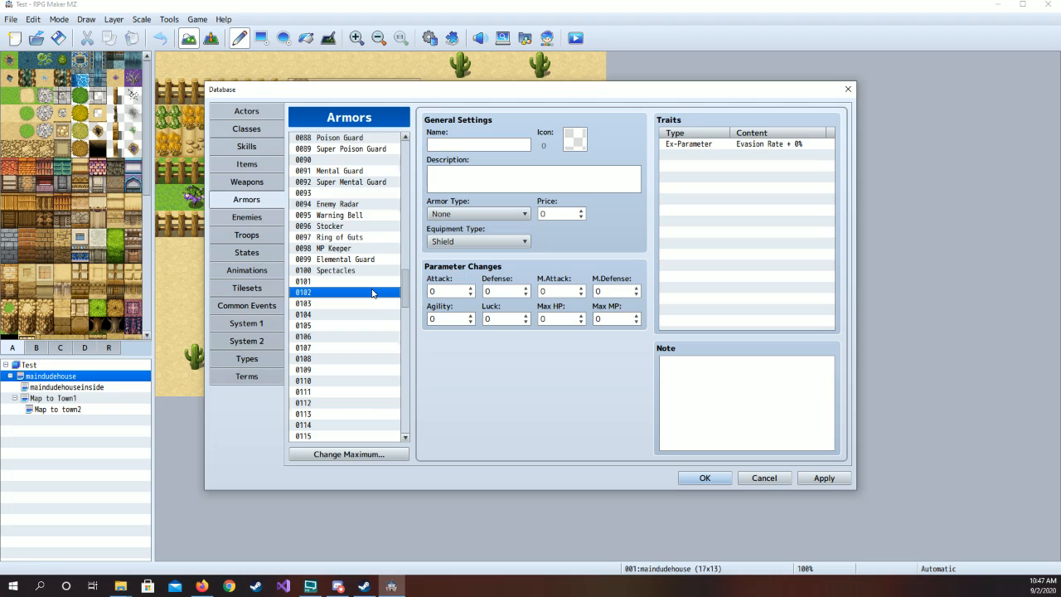
click(469, 143)
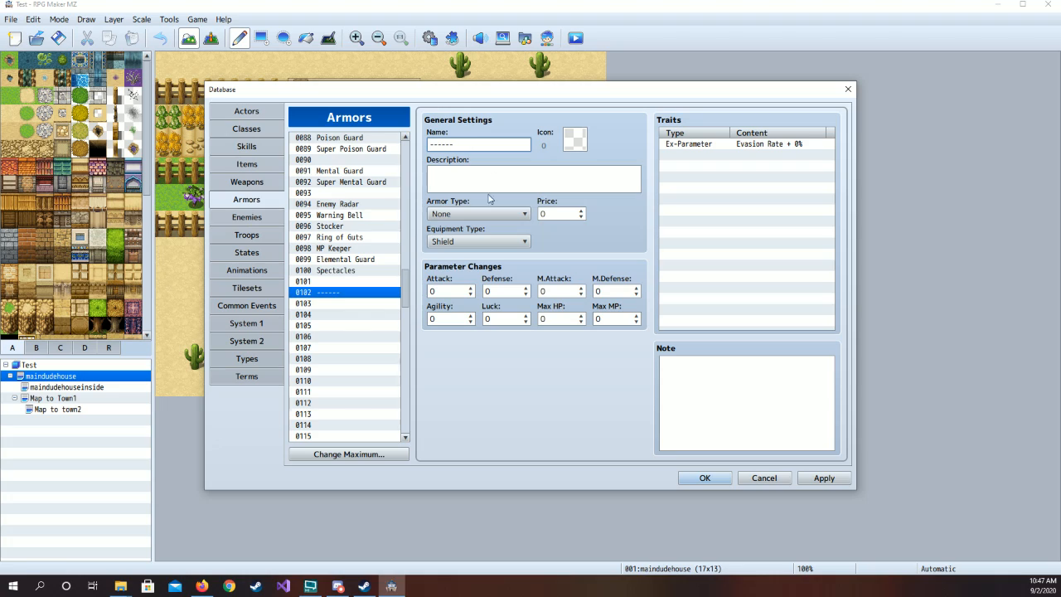
- Name armor entry 0103 "Common Clothes" and give it the clothing icon 135
click(361, 315)
click(343, 304)
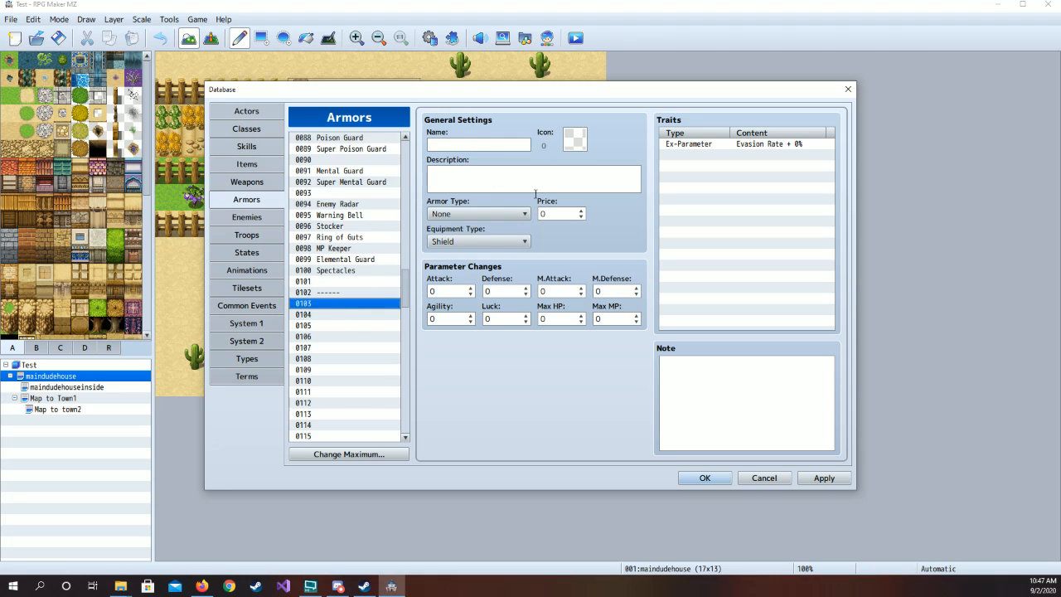
click(497, 145)
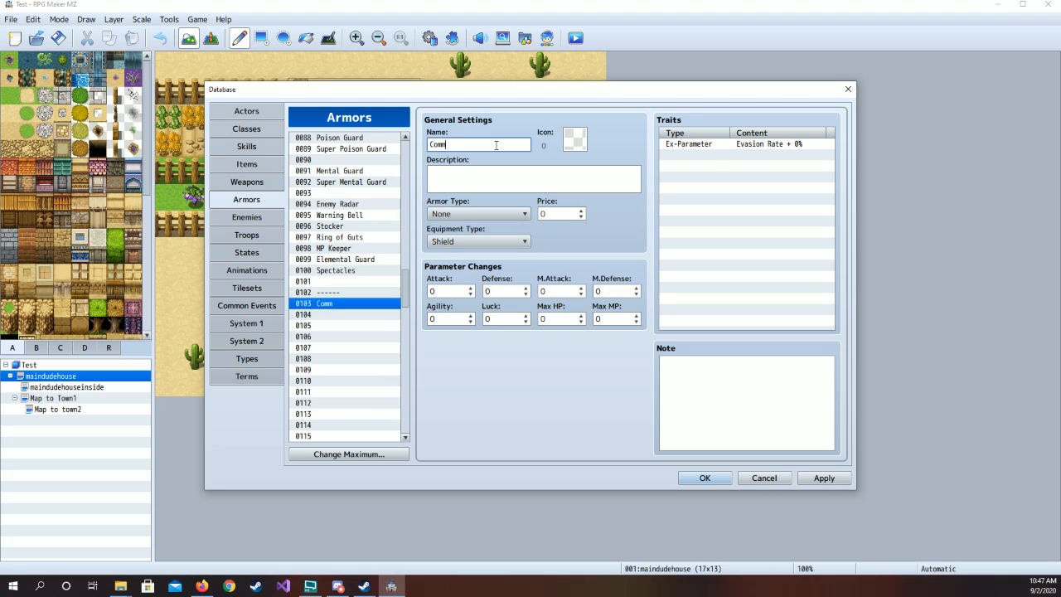
key(BackSpace)
key(BackSpace)
text(on Cloth)
double_click(579, 143)
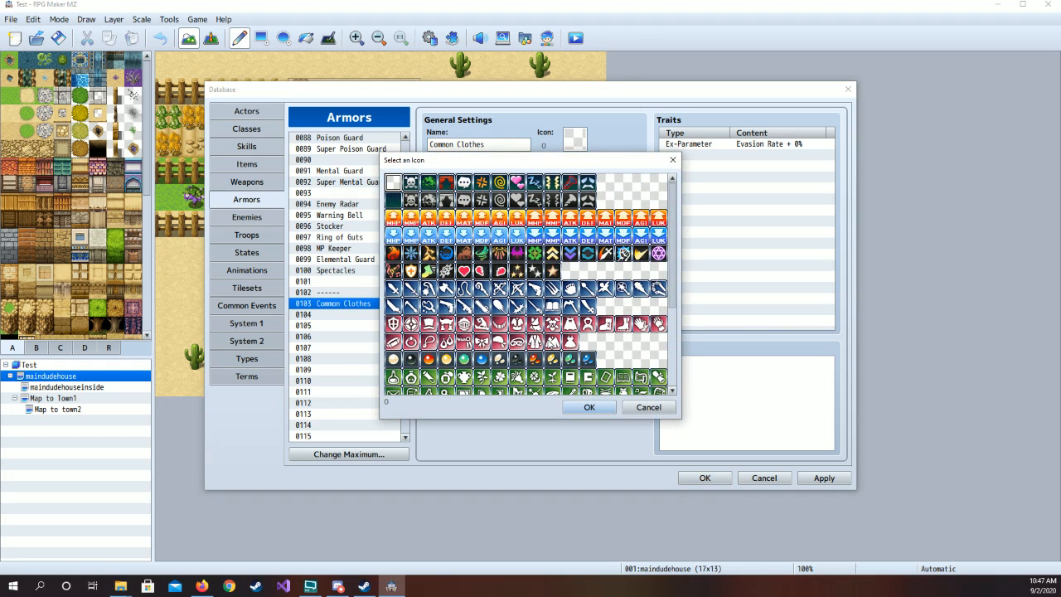
click(517, 324)
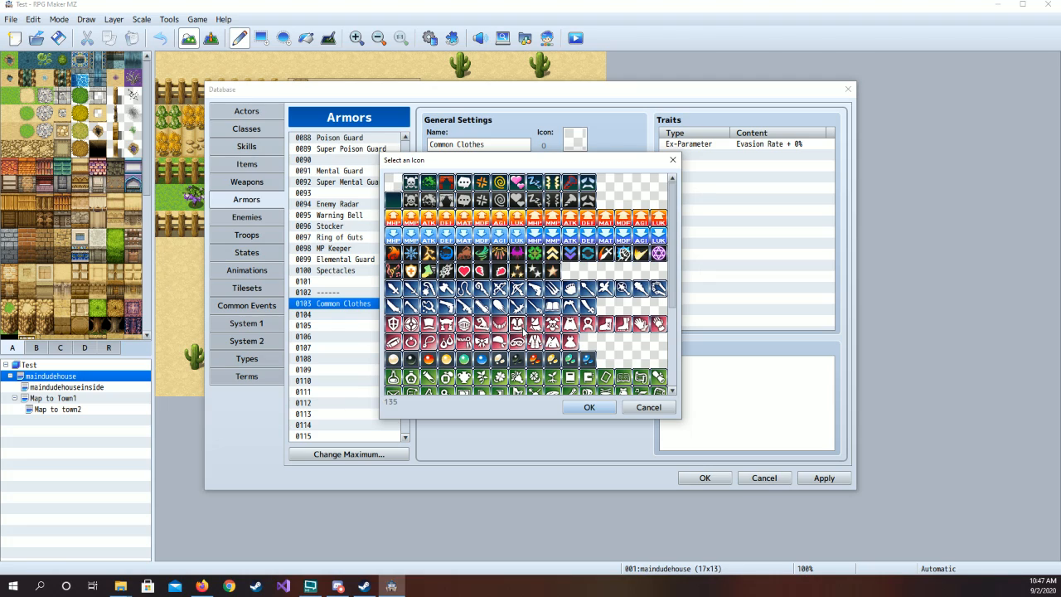
click(604, 414)
- Enter the Common Clothes description "[General Equipment] This is a set on common clothes."
click(502, 177)
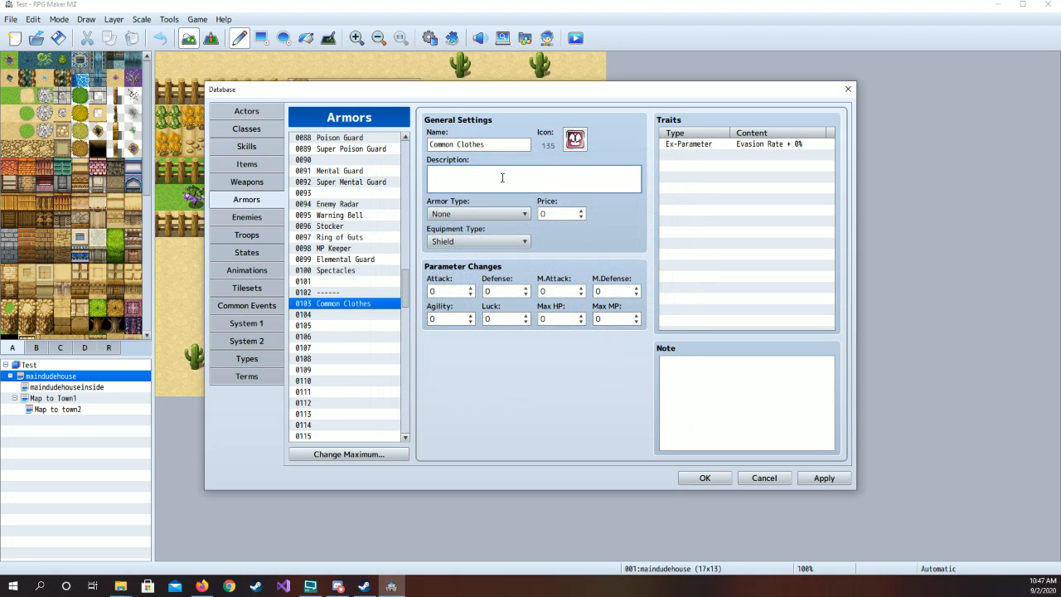
text([General Equipment] This is a set)
text(on common clothes.)
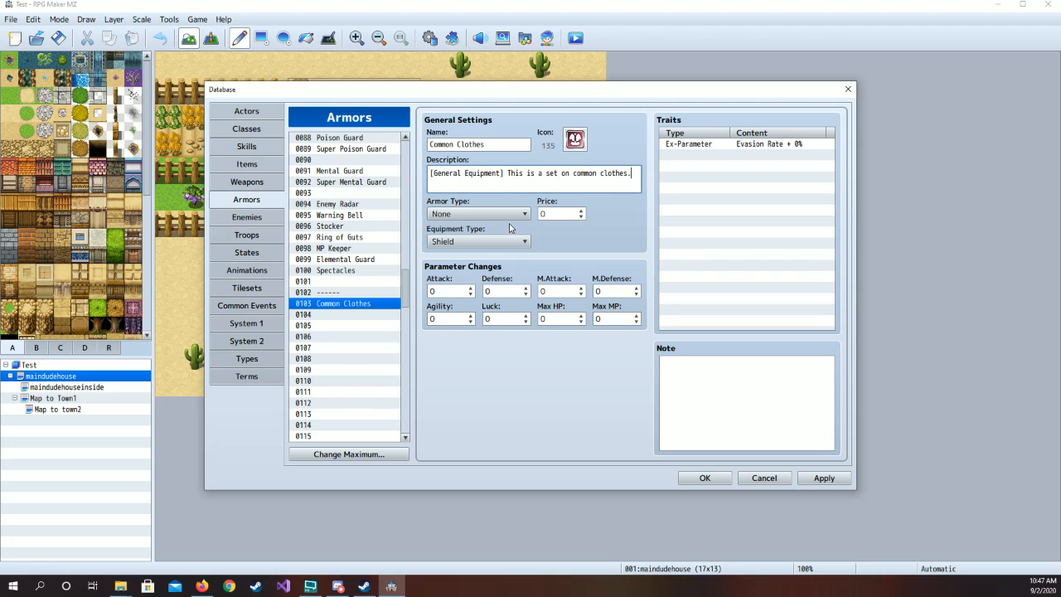
- Set Common Clothes to General Armor, price 25, equipment type Body and Defense 1, and apply the changes
click(512, 214)
click(553, 213)
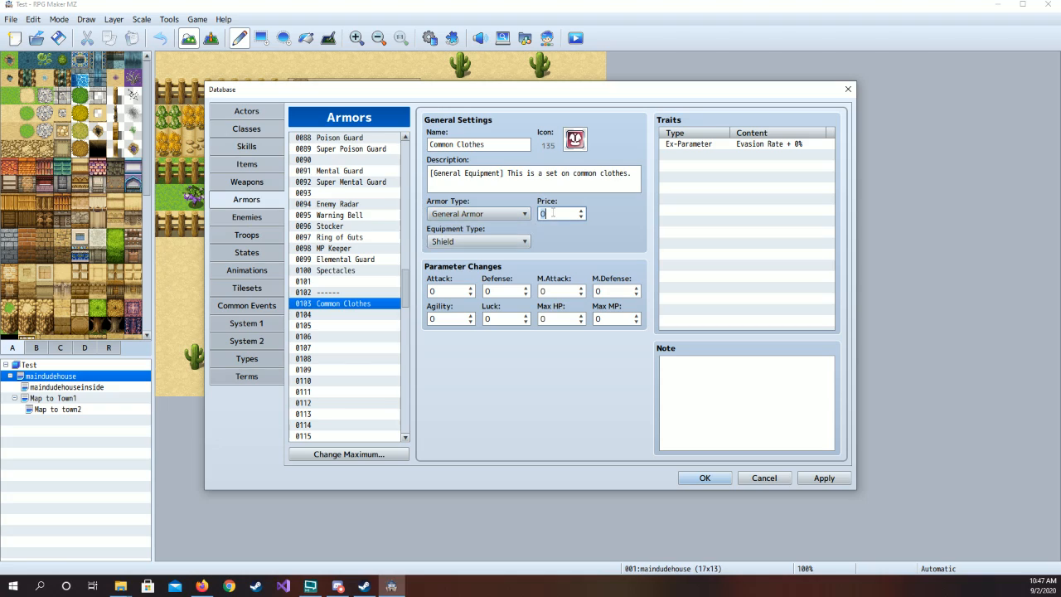
click(503, 241)
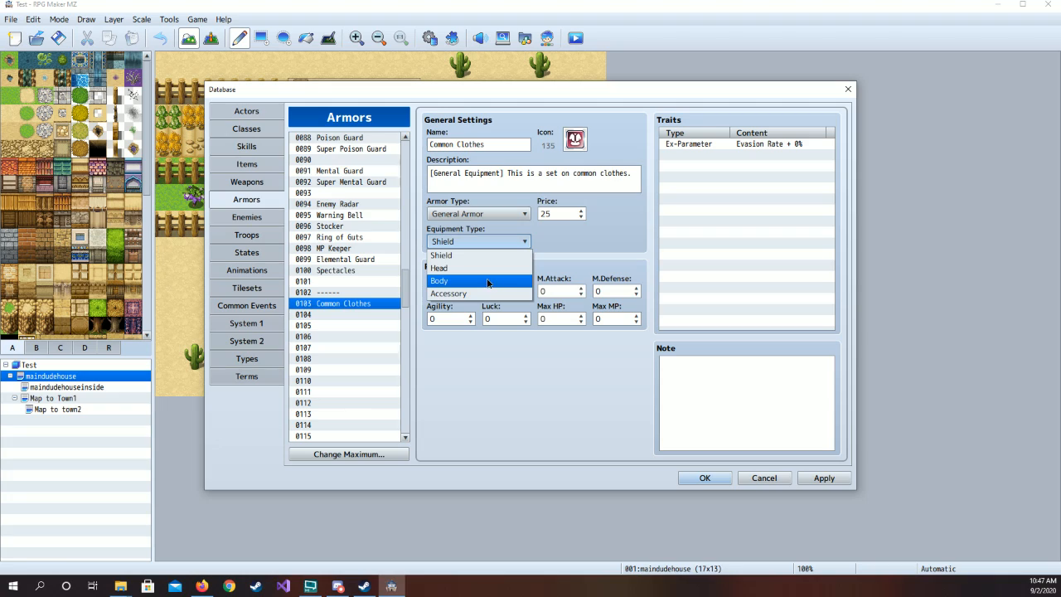
click(488, 283)
click(498, 292)
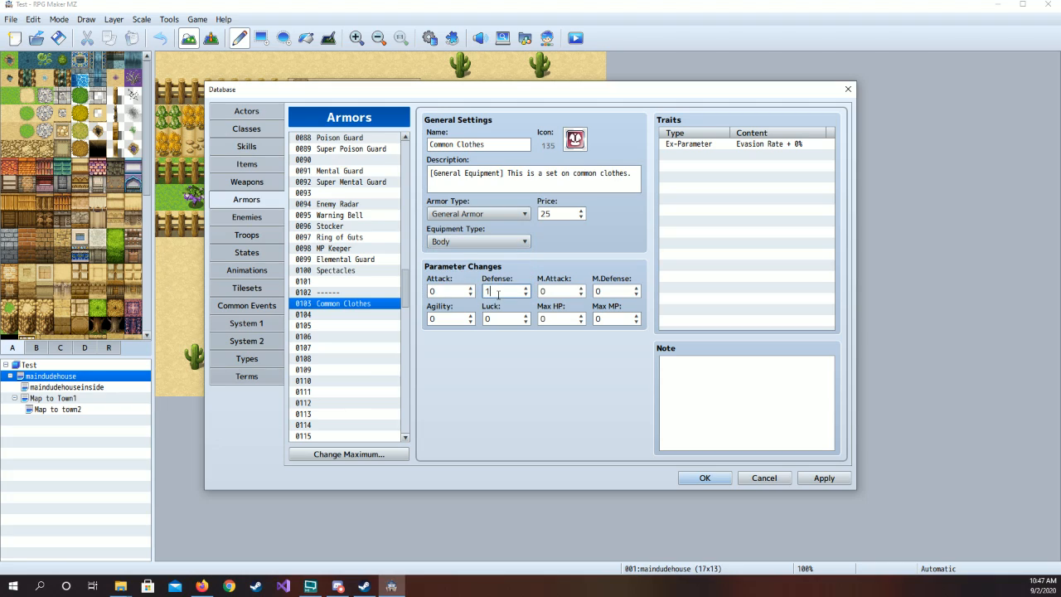
click(824, 478)
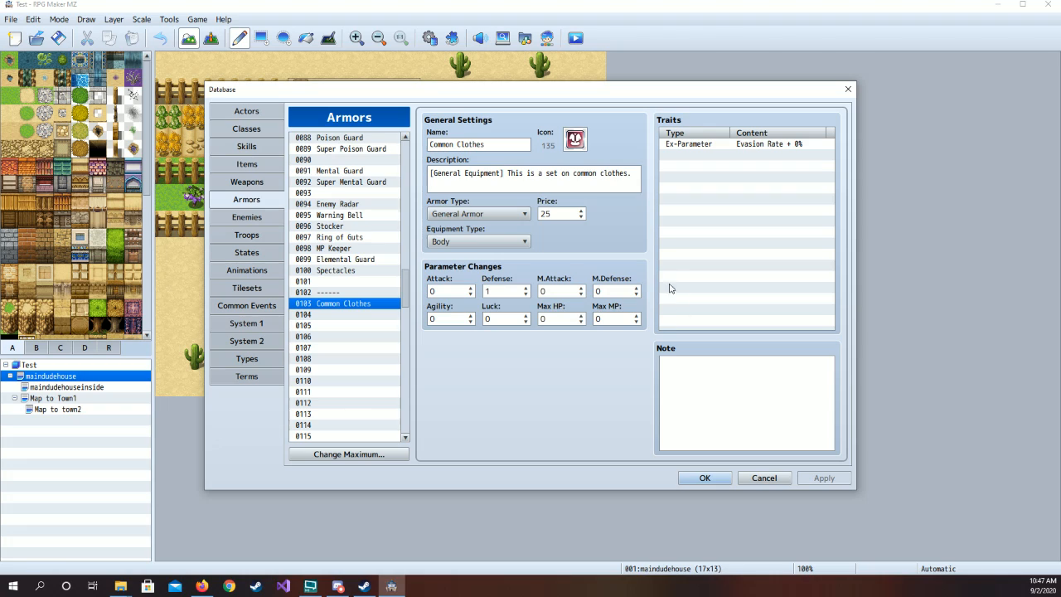
- Set MainDude's initial Body equipment to Common Clothes, apply the change and close the database
click(238, 114)
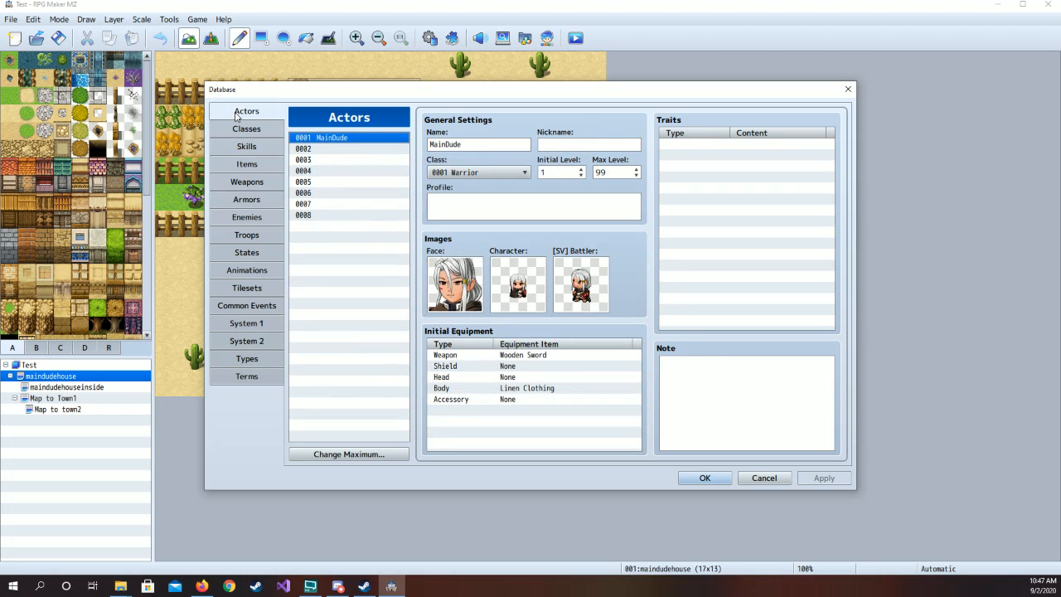
click(527, 387)
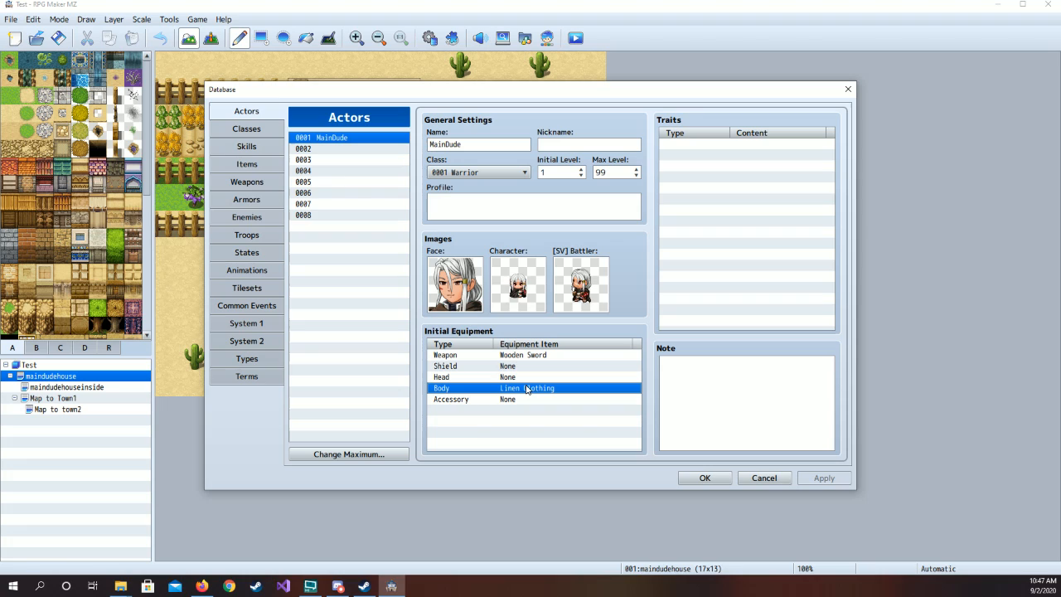
double_click(524, 389)
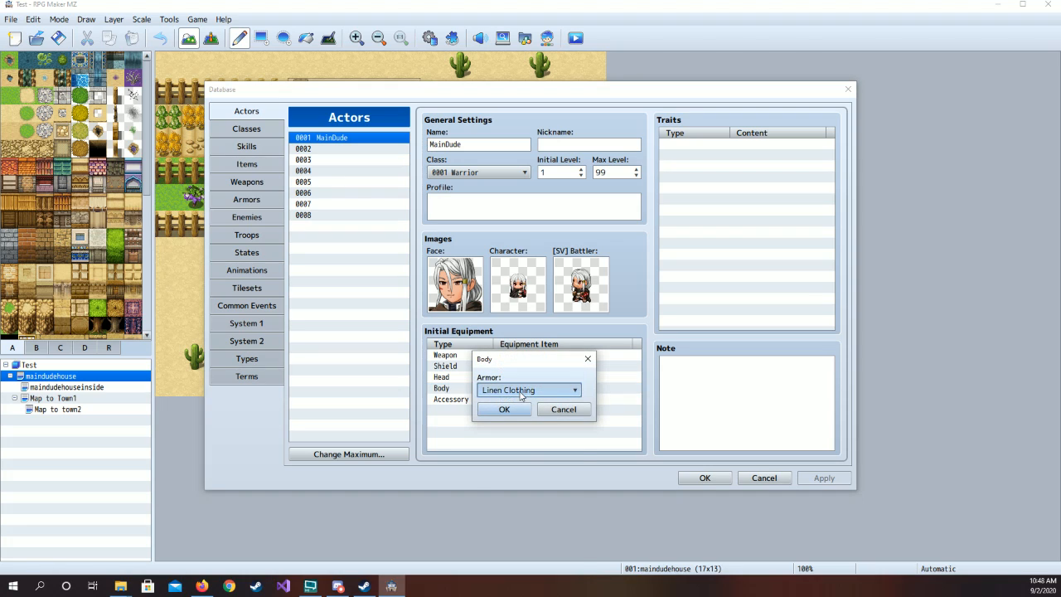
click(524, 391)
click(521, 589)
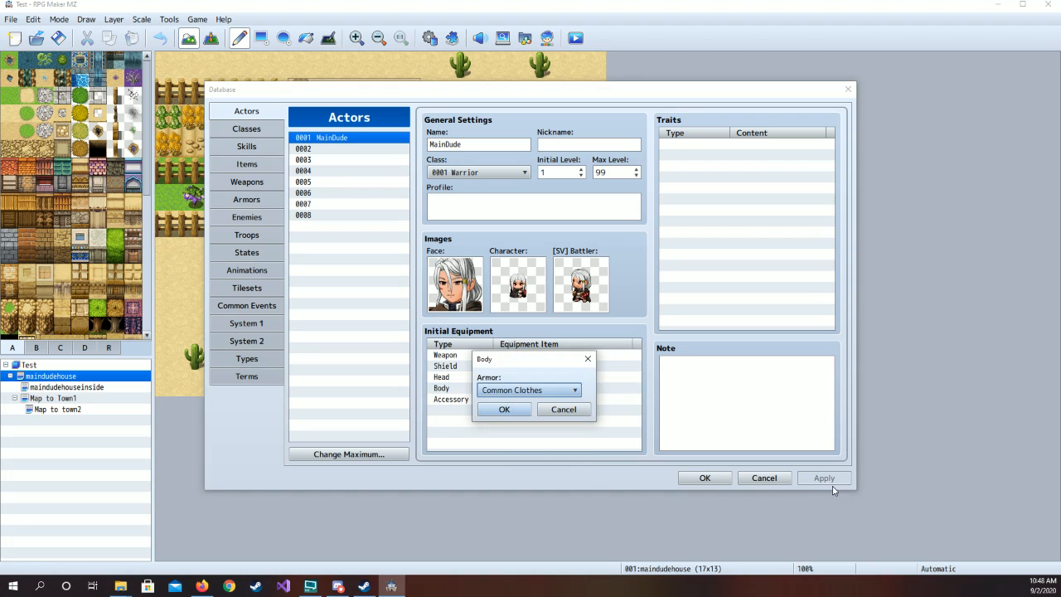
click(704, 479)
click(521, 409)
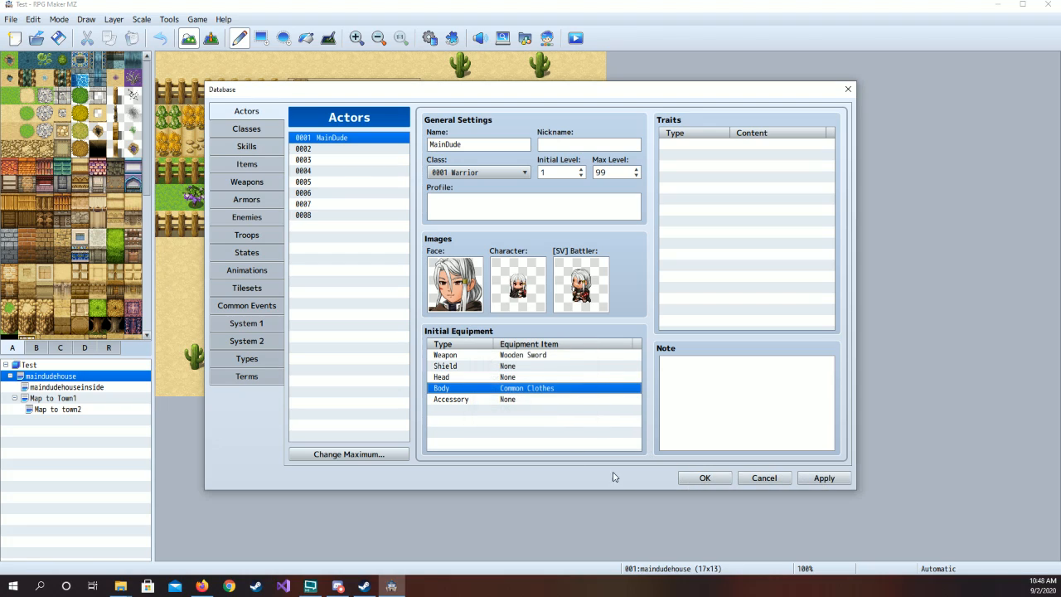
click(817, 478)
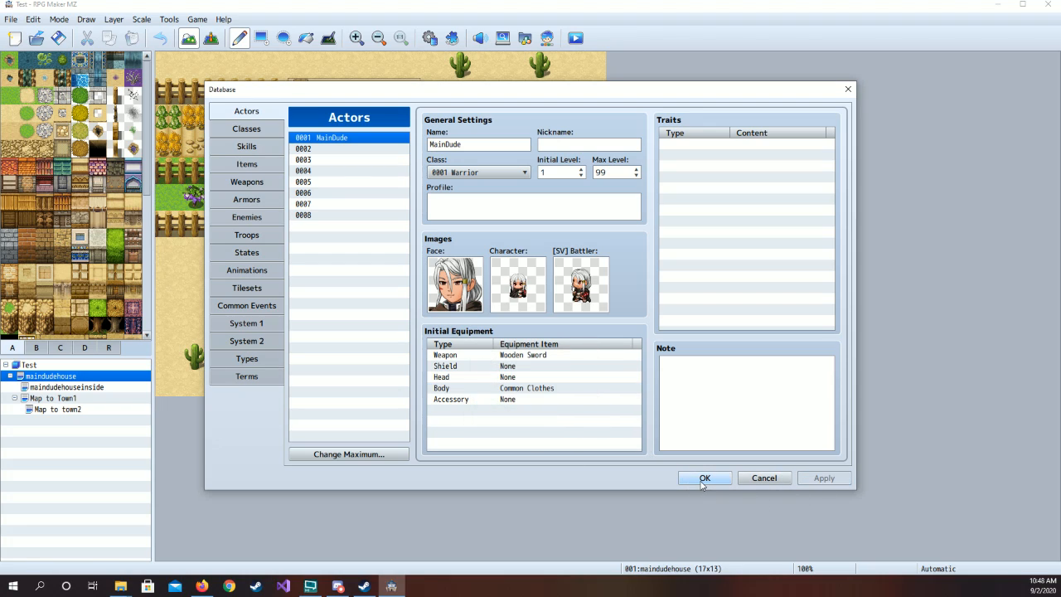
click(703, 479)
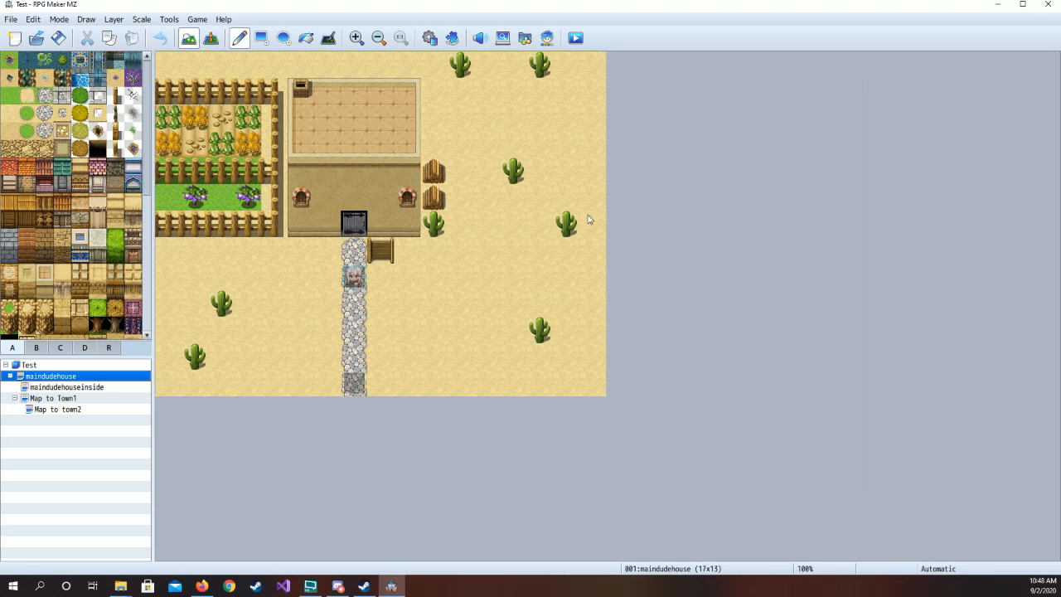
- Reopen the armor database and set the "-----Accessories" divider's armor type to None, keeping its equipment type
click(429, 38)
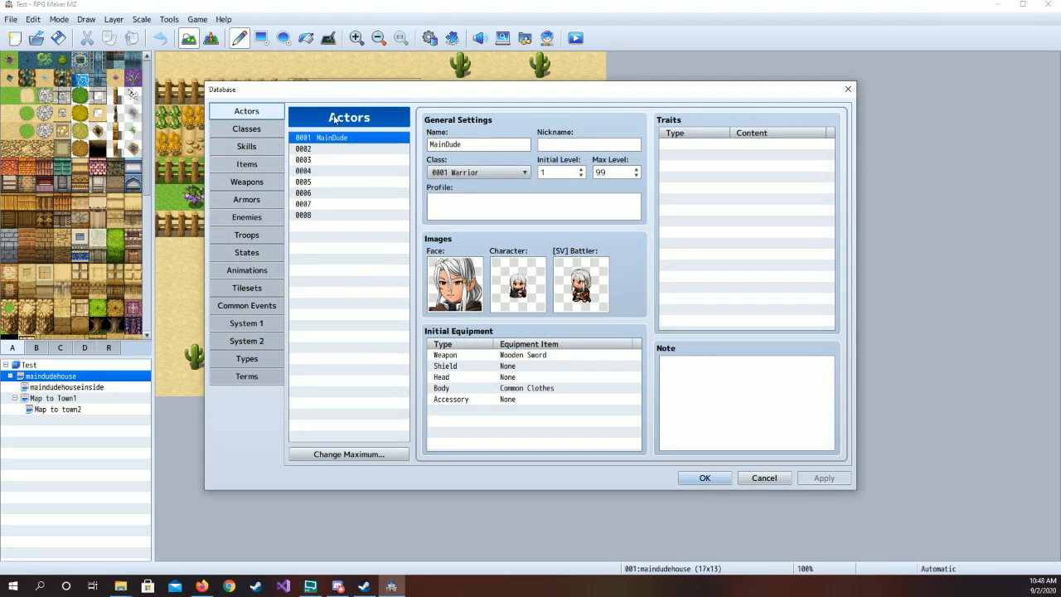
click(248, 181)
click(245, 202)
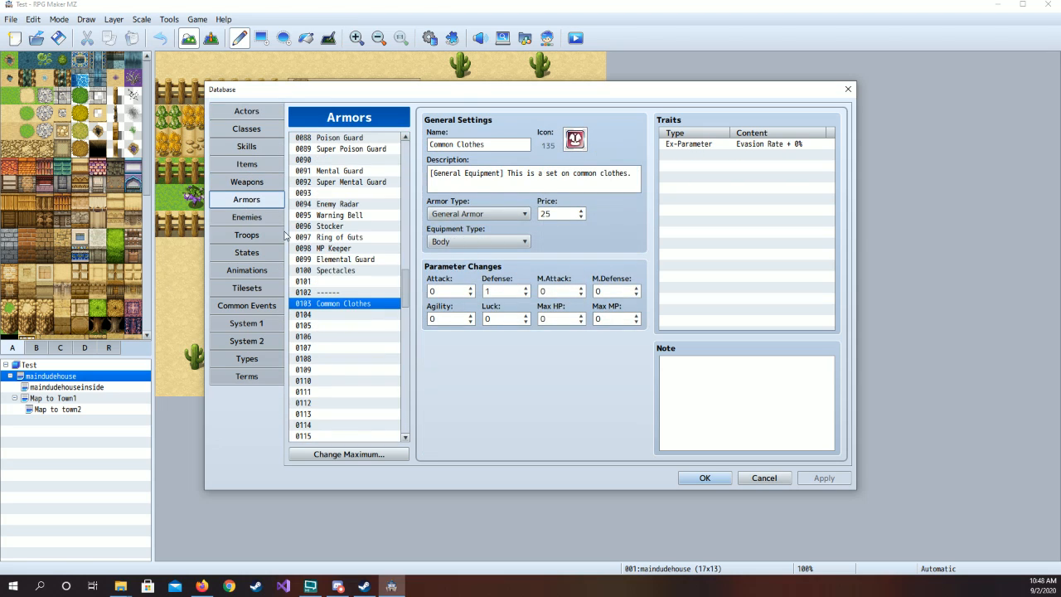
scroll(363, 272, up, 9)
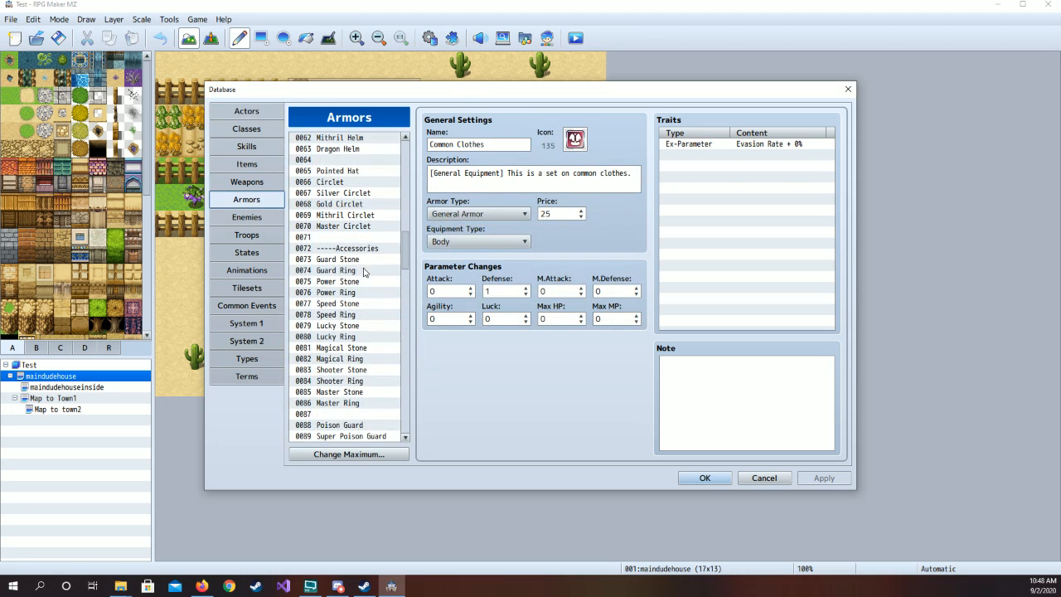
click(370, 250)
click(466, 217)
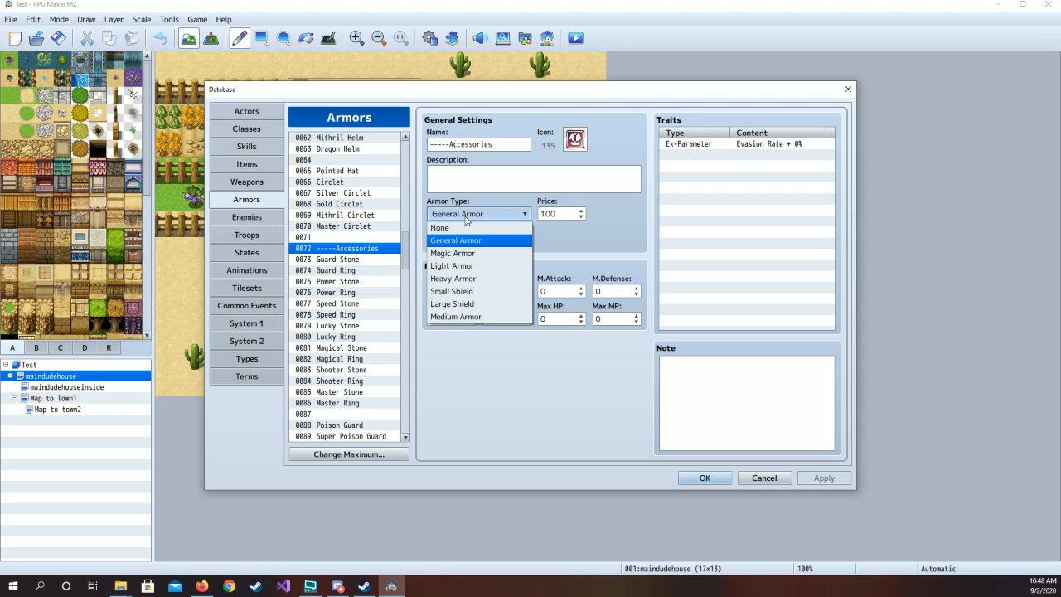
click(466, 232)
click(485, 241)
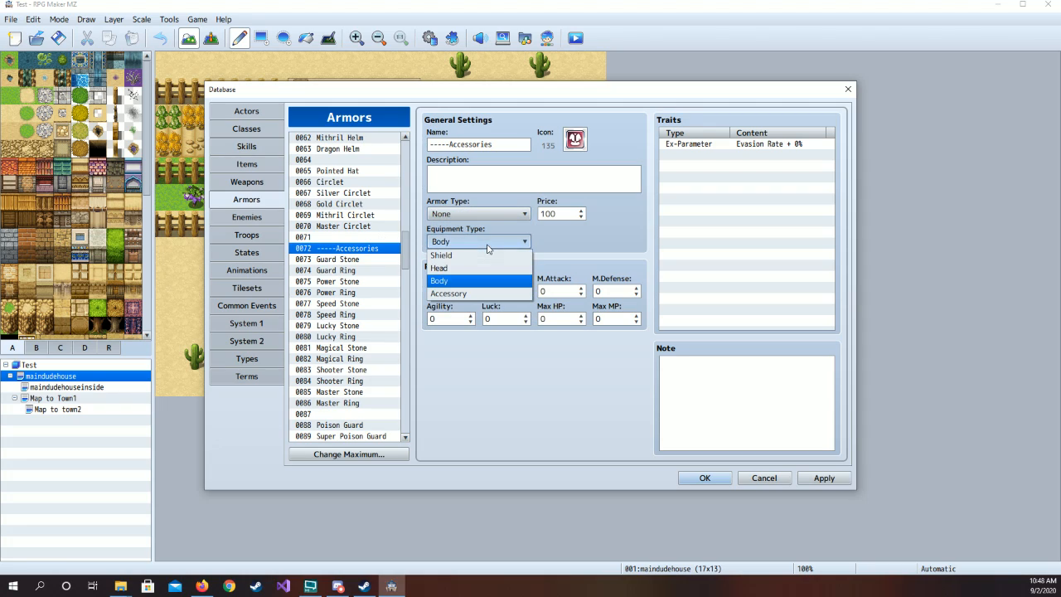
click(562, 239)
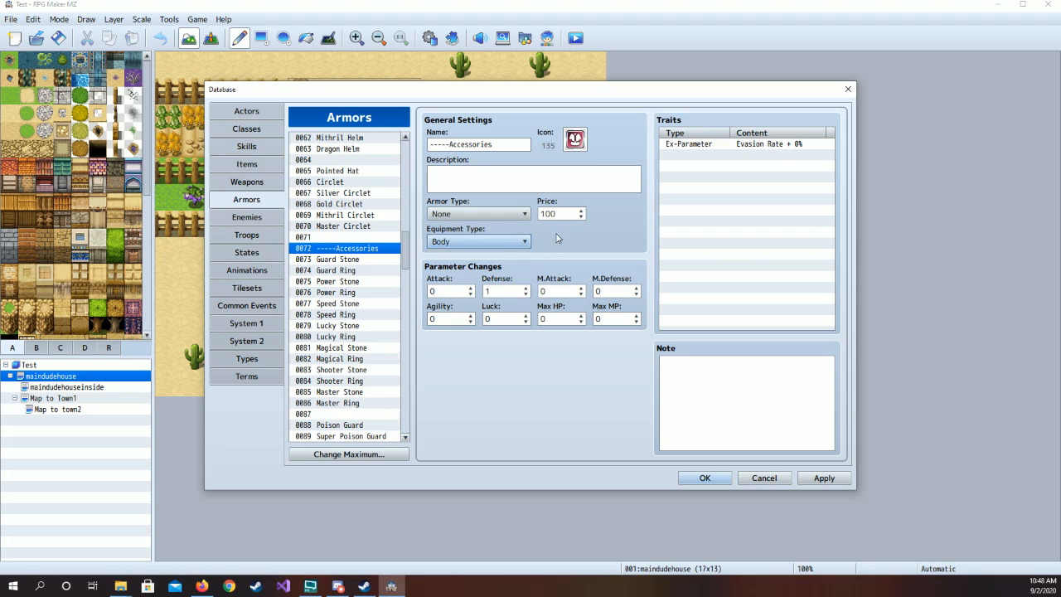
- Set the armor type of the "-----Helmets" divider entry to None
scroll(377, 230, up, 4)
scroll(377, 230, up, 5)
click(375, 227)
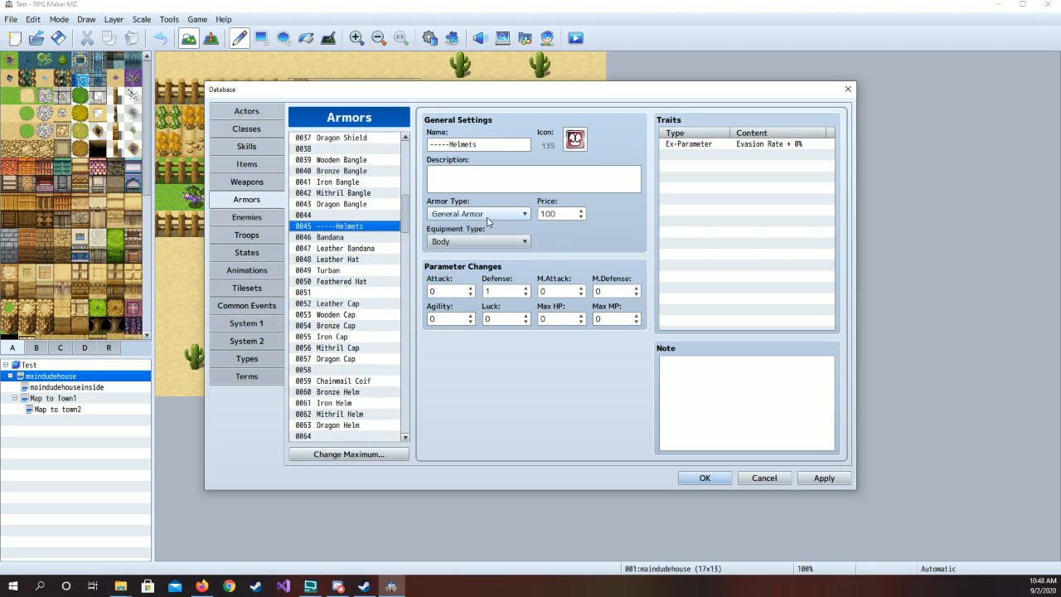
click(485, 215)
click(485, 228)
- Set the armor type of the "-----Shields" divider entry to None
scroll(361, 232, up, 6)
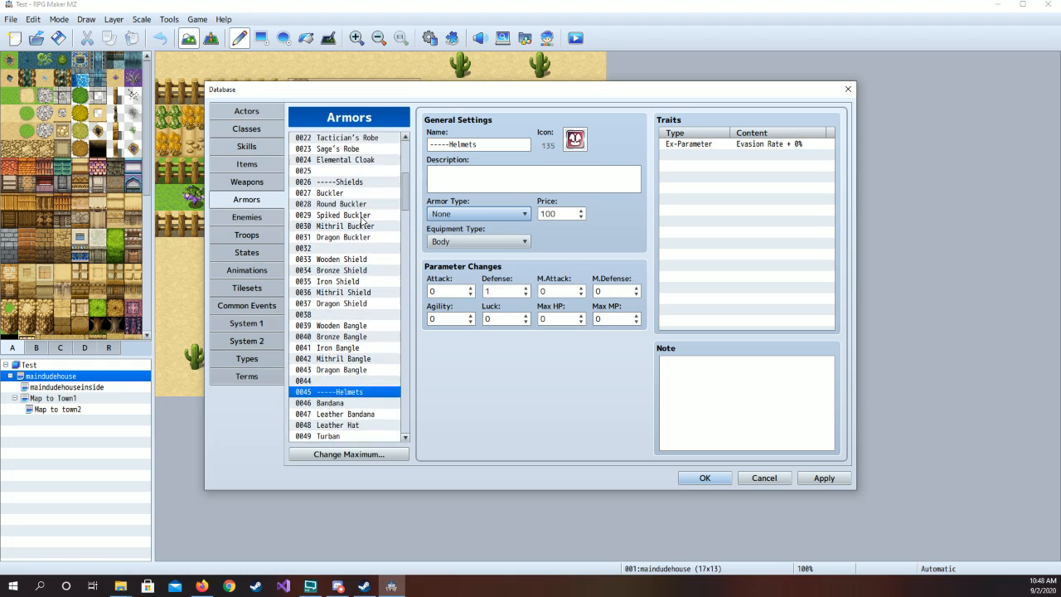
click(362, 237)
click(362, 226)
click(485, 215)
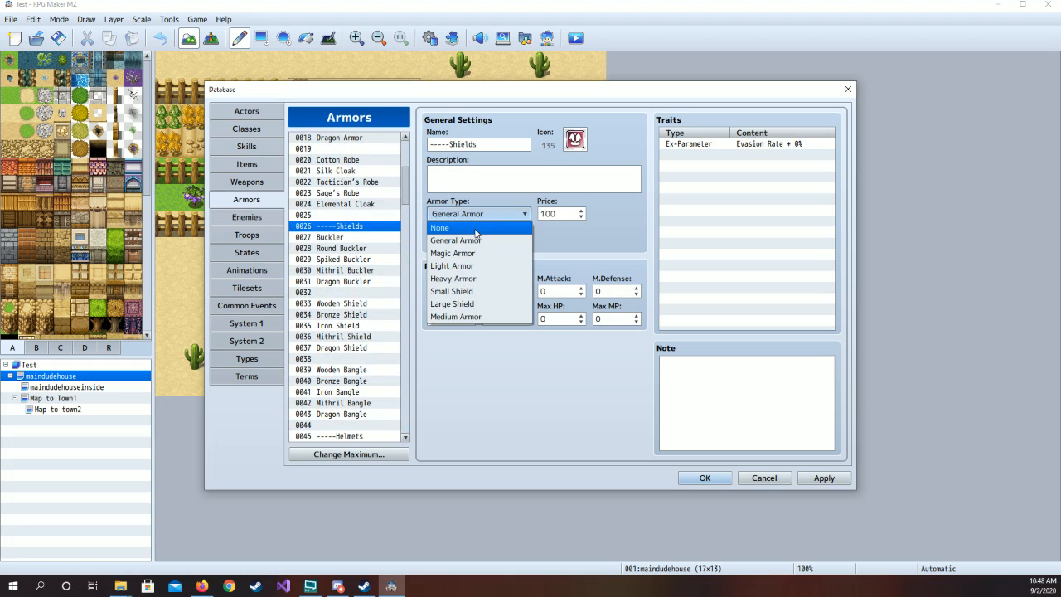
click(485, 226)
- Set the "-----Armors" divider's armor type to None and apply the armor changes
scroll(357, 232, up, 6)
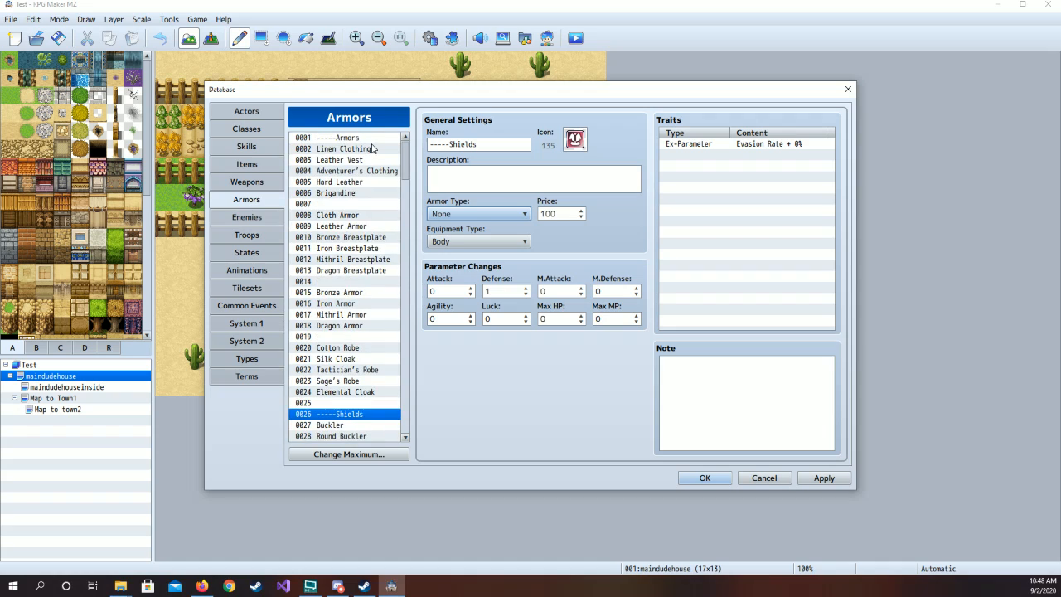
click(373, 140)
click(477, 214)
click(480, 226)
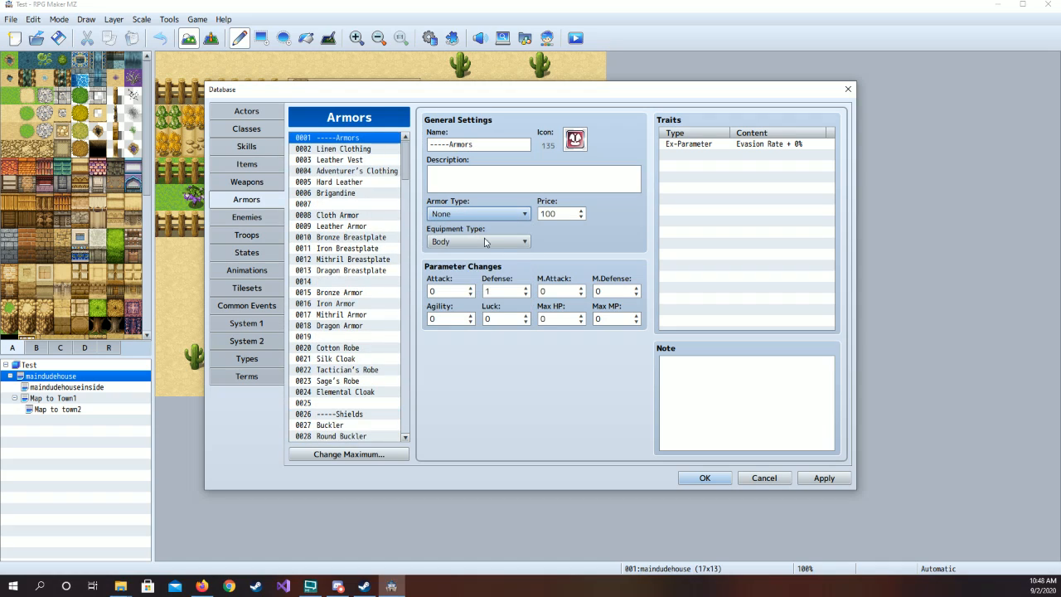
click(824, 478)
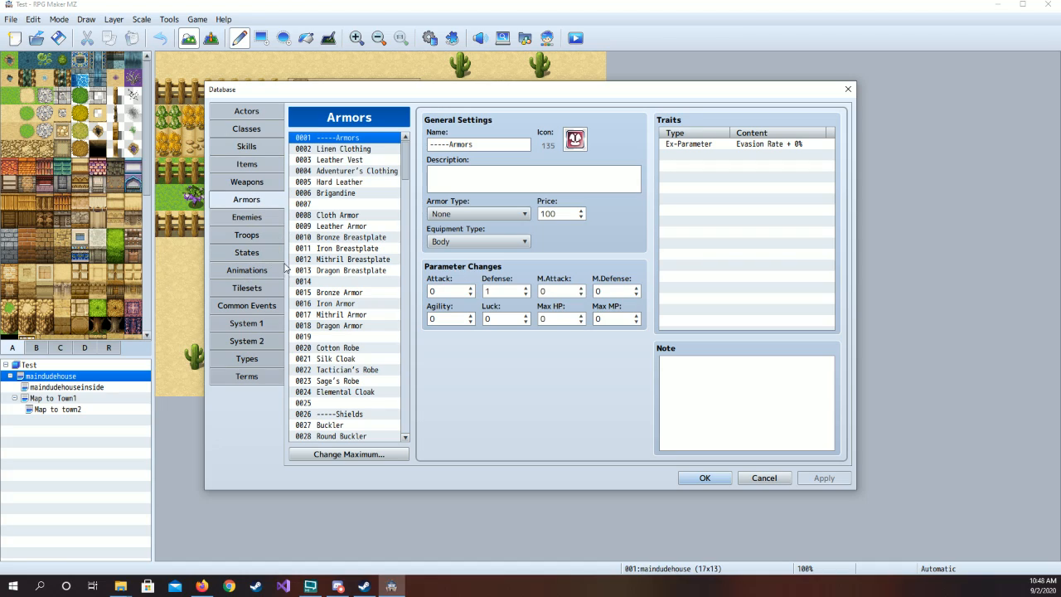
- Look through the trait categories available for MainDude without adding a trait, and close the database
click(242, 113)
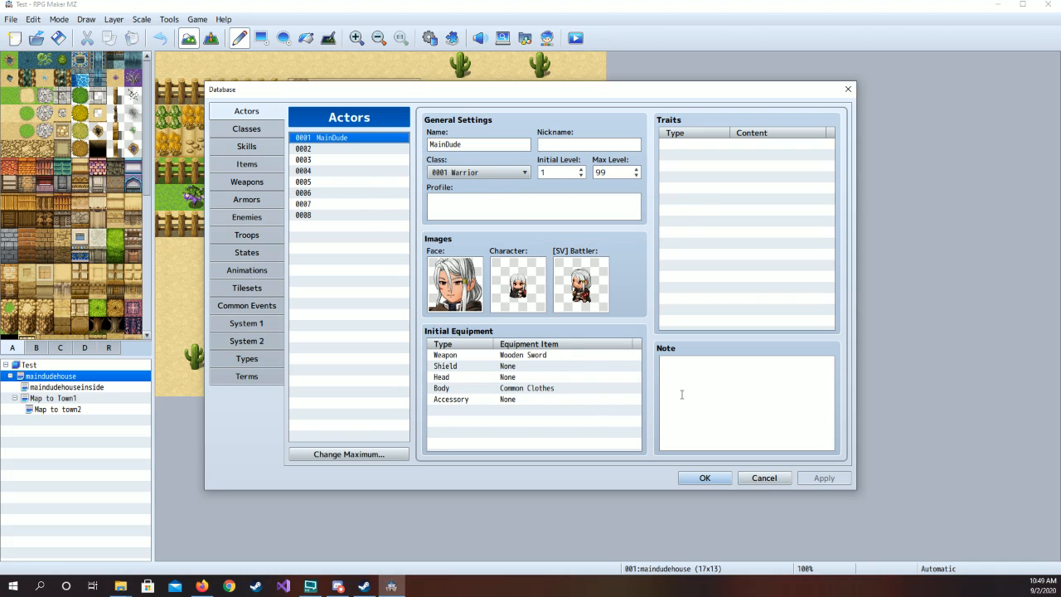
double_click(723, 155)
click(683, 147)
click(716, 146)
click(746, 147)
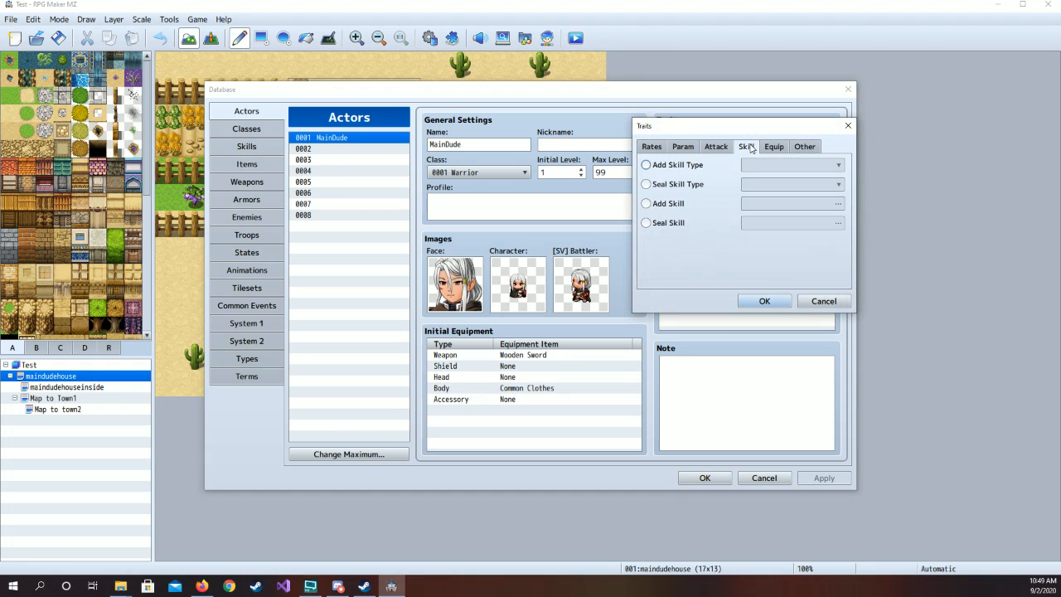
click(774, 147)
click(804, 147)
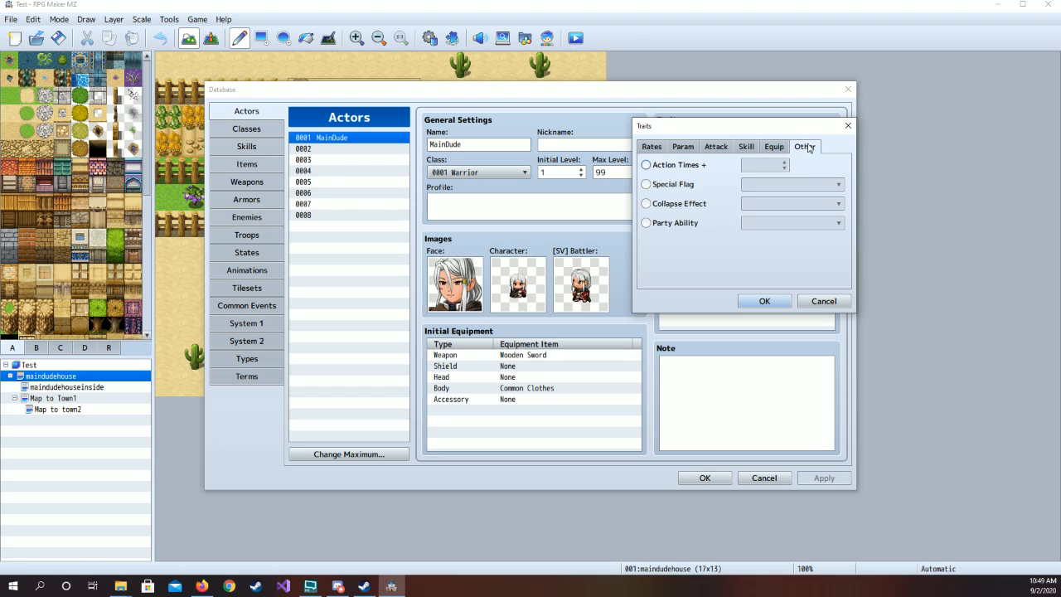
click(846, 126)
click(718, 478)
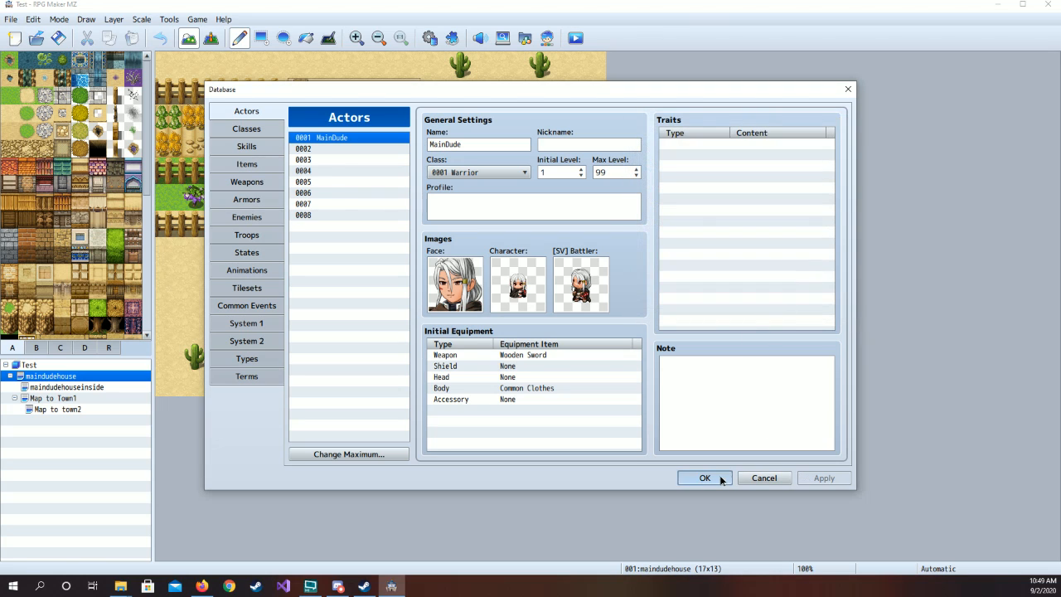
- On the maindudehouseinside map, create an event on the blue furniture tile at 11,3 that increases gold by 500
click(104, 390)
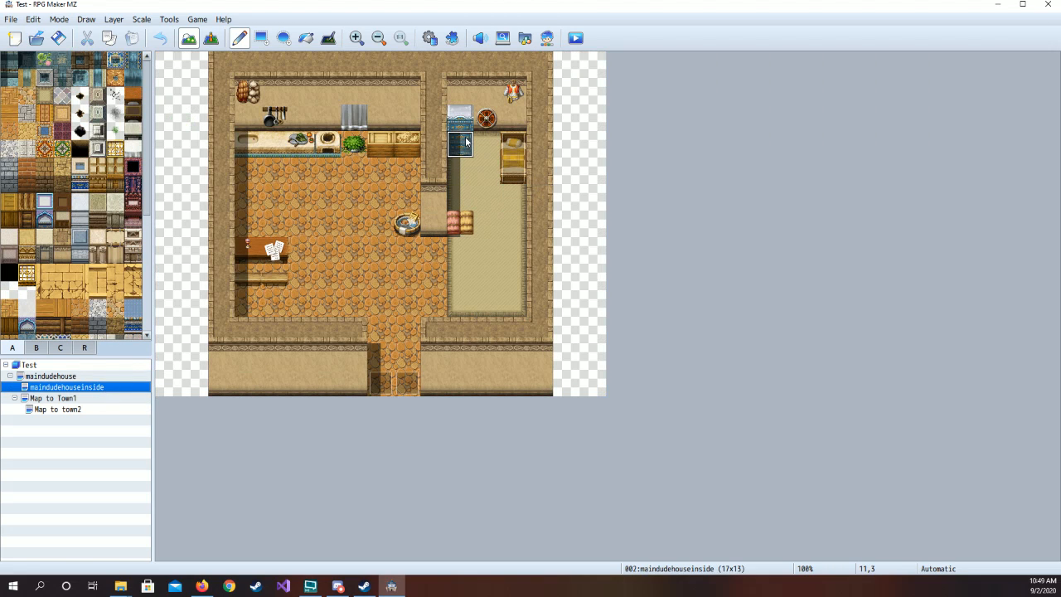
click(211, 40)
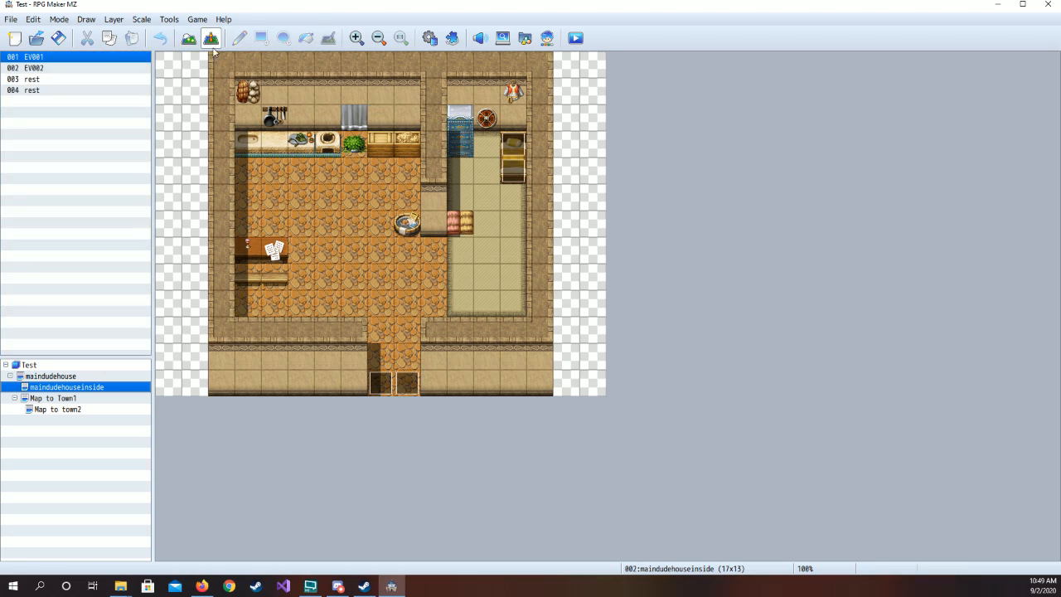
double_click(462, 152)
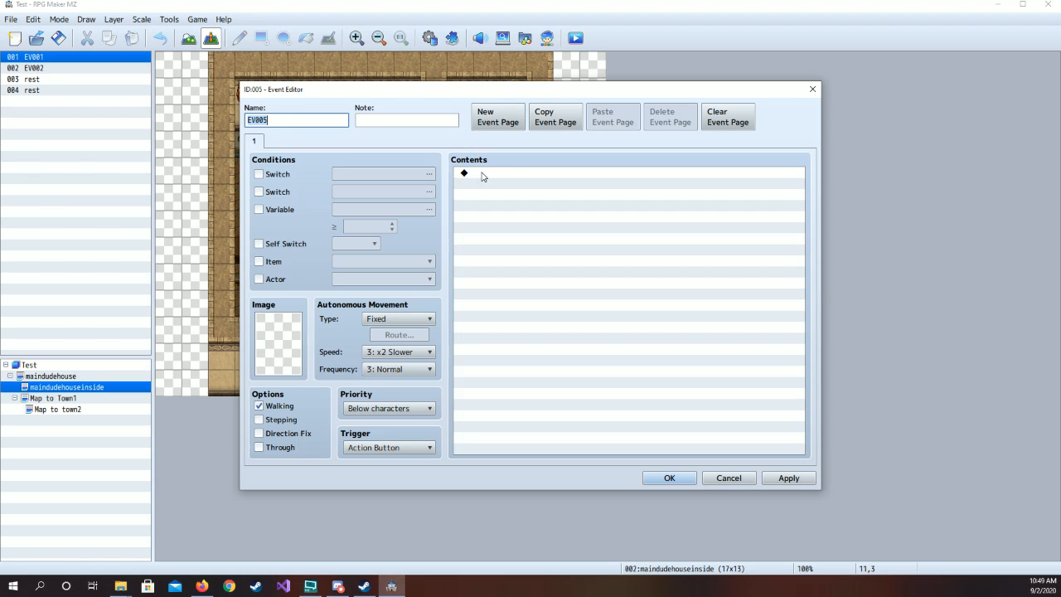
double_click(480, 173)
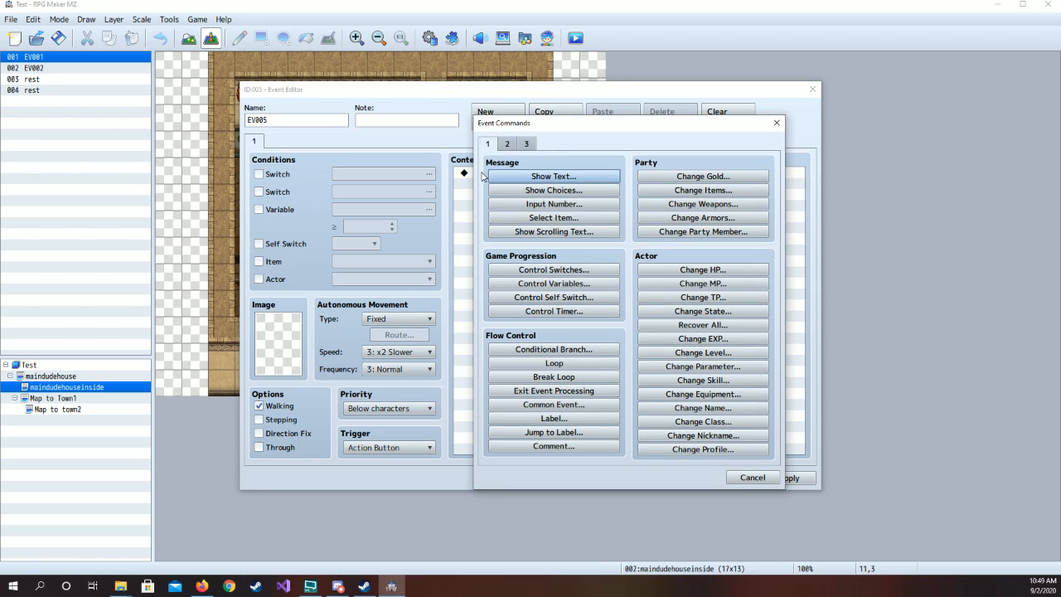
click(730, 177)
click(628, 313)
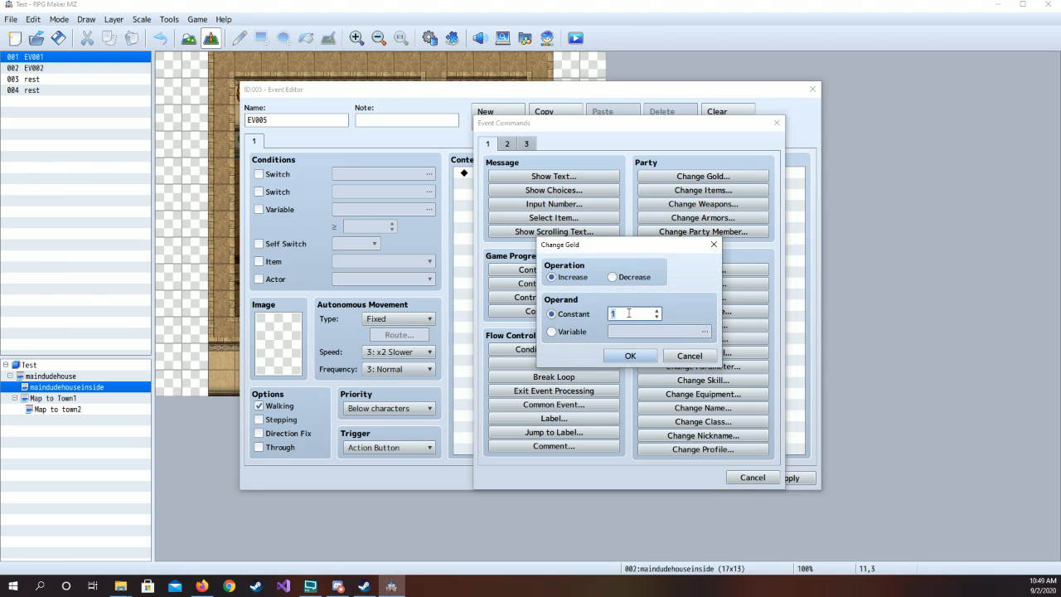
click(630, 357)
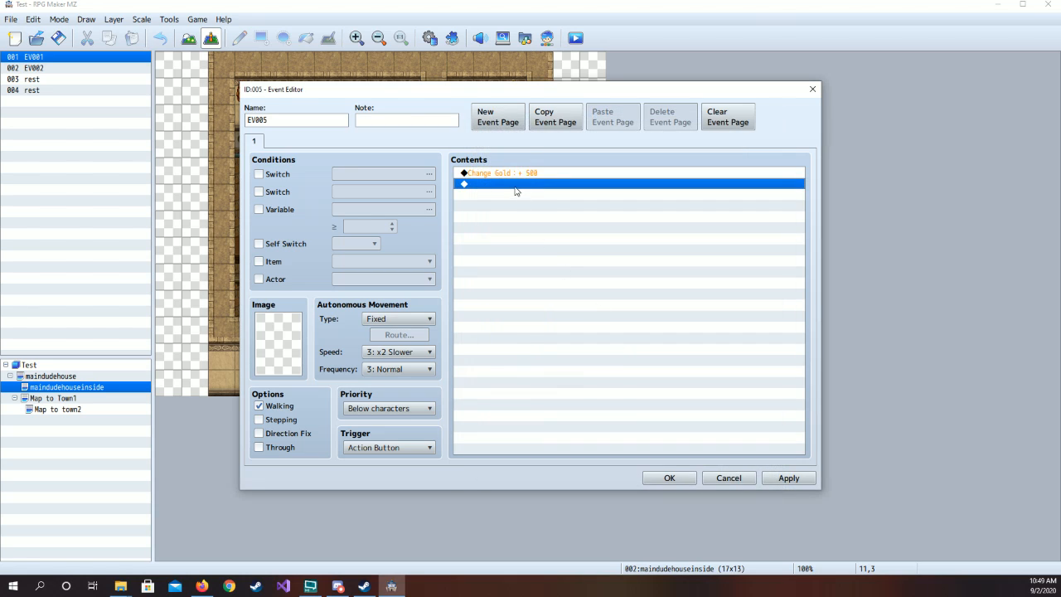
- Add the message "You got your saving." after the gold change and set the event's priority to Same as characters
double_click(514, 185)
click(523, 176)
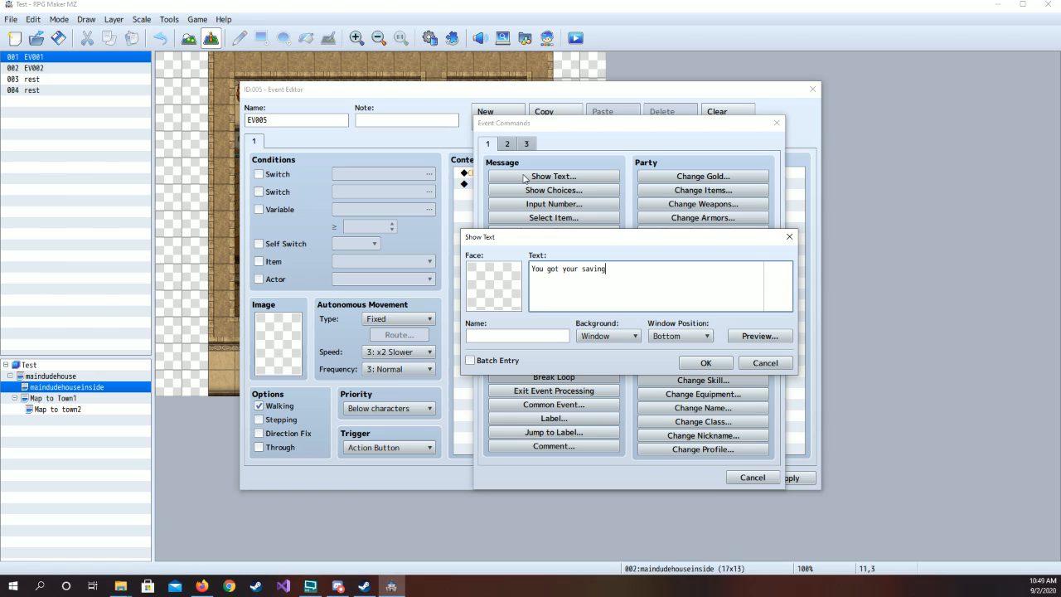
click(708, 362)
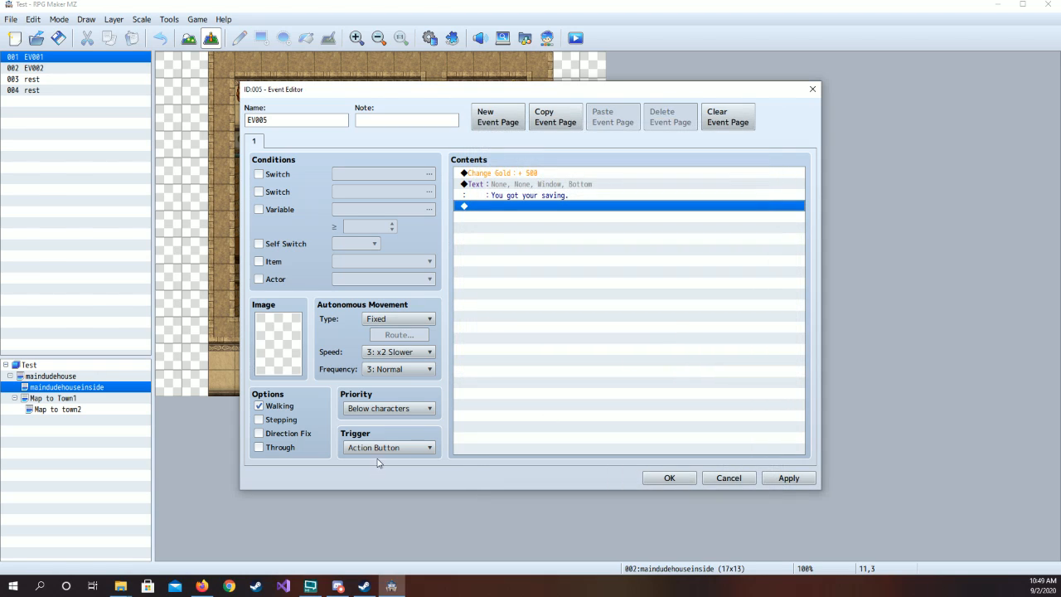
click(401, 409)
click(393, 435)
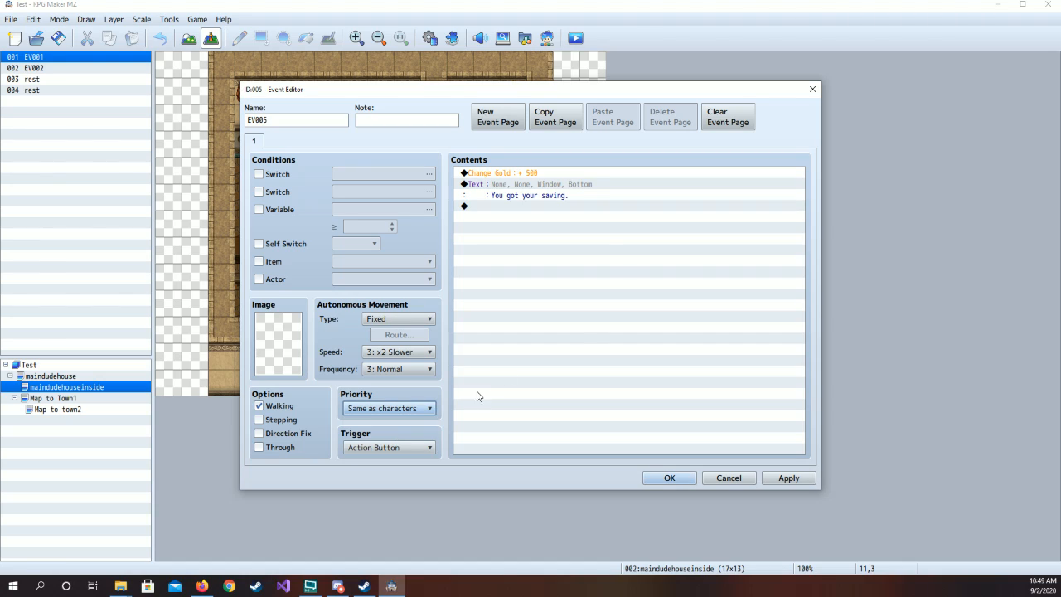
click(533, 207)
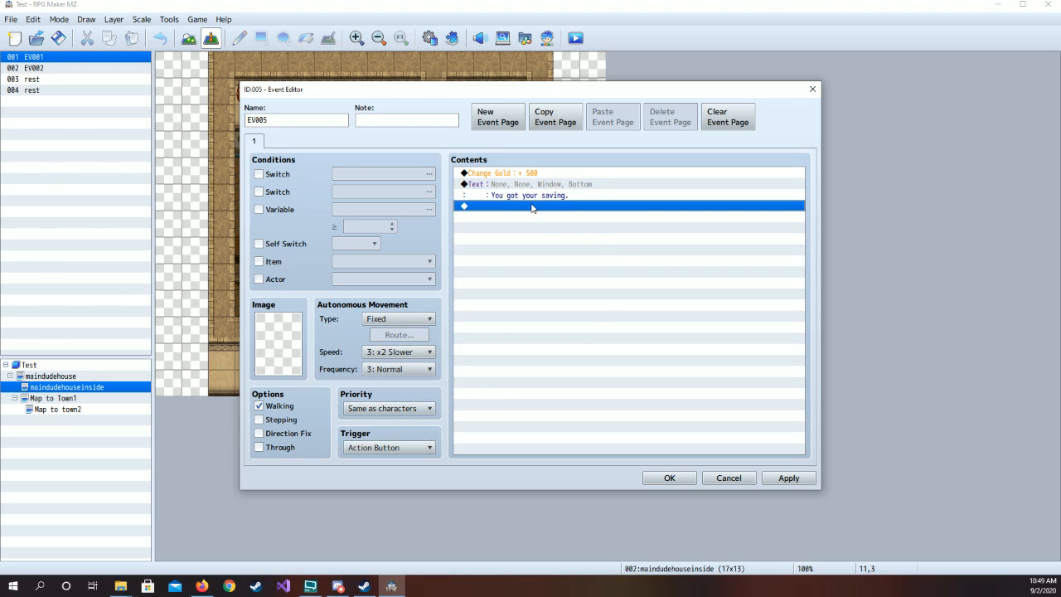
double_click(530, 208)
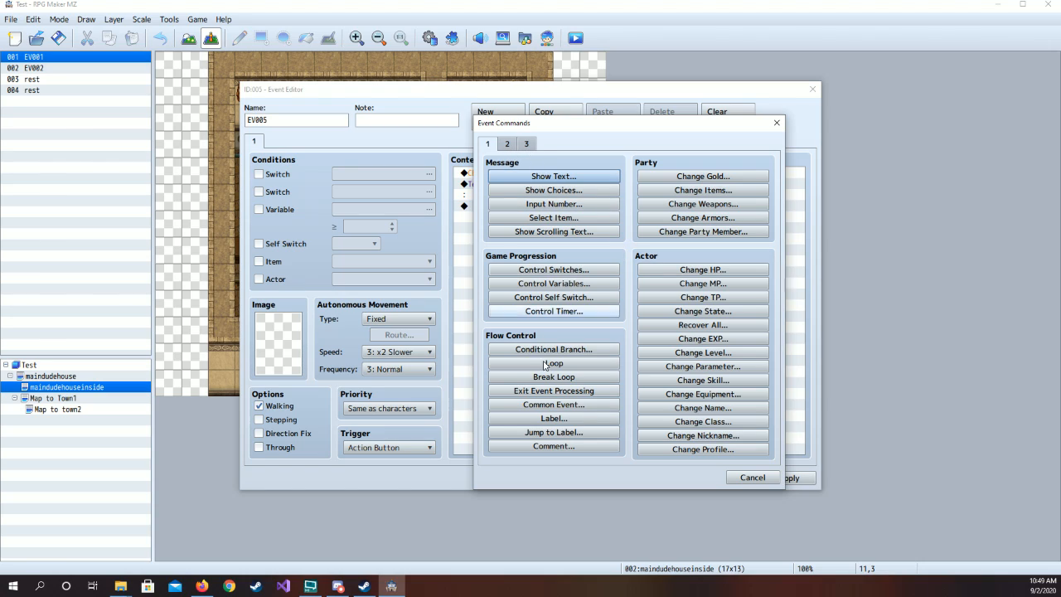
click(507, 145)
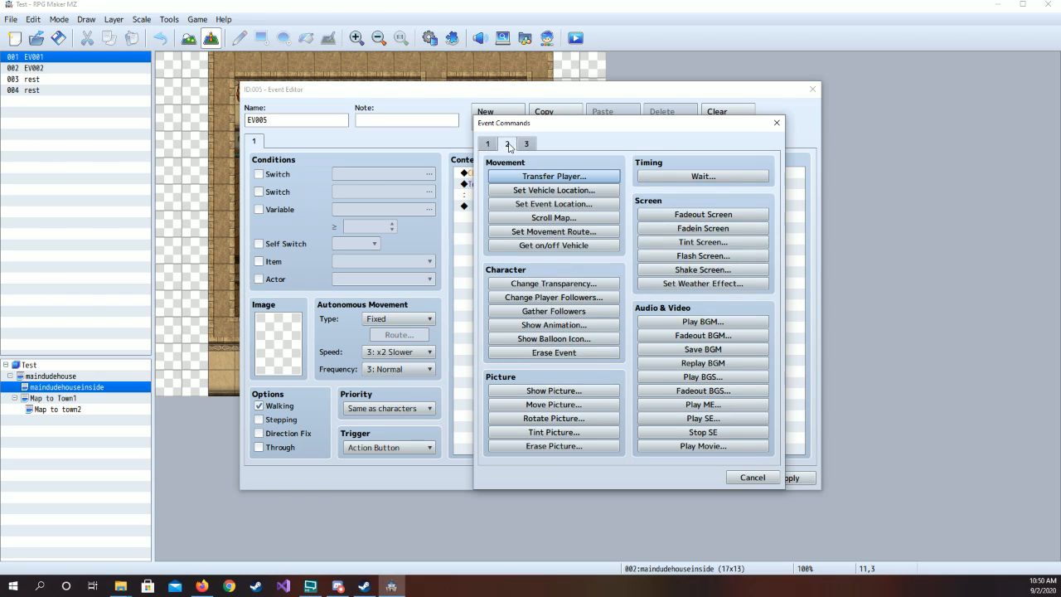
click(777, 123)
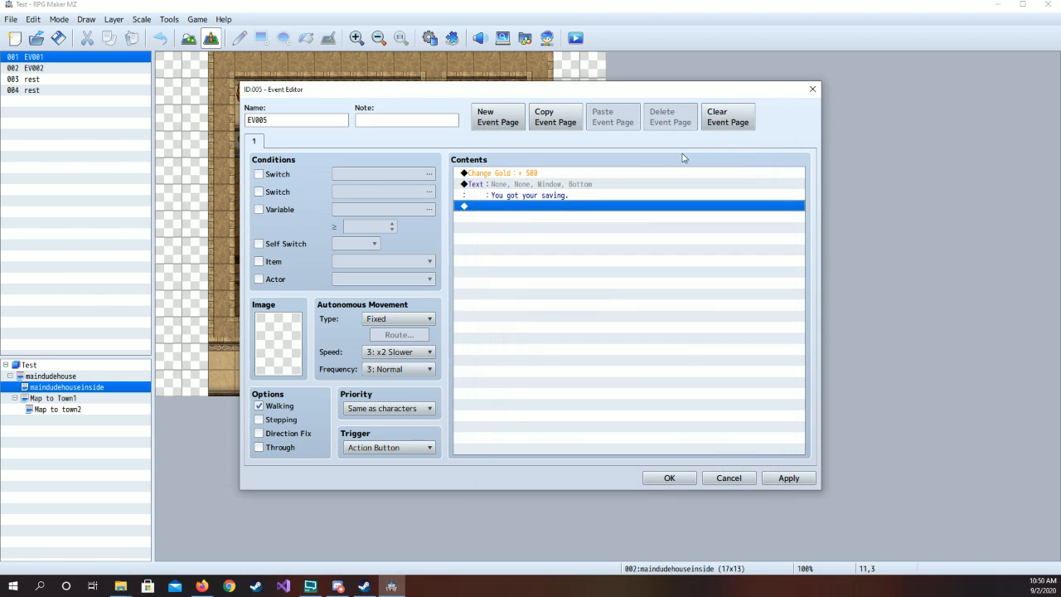
- Name switch 0001 "got gold" without adding a switch command to the event, and save the event
double_click(502, 207)
click(554, 269)
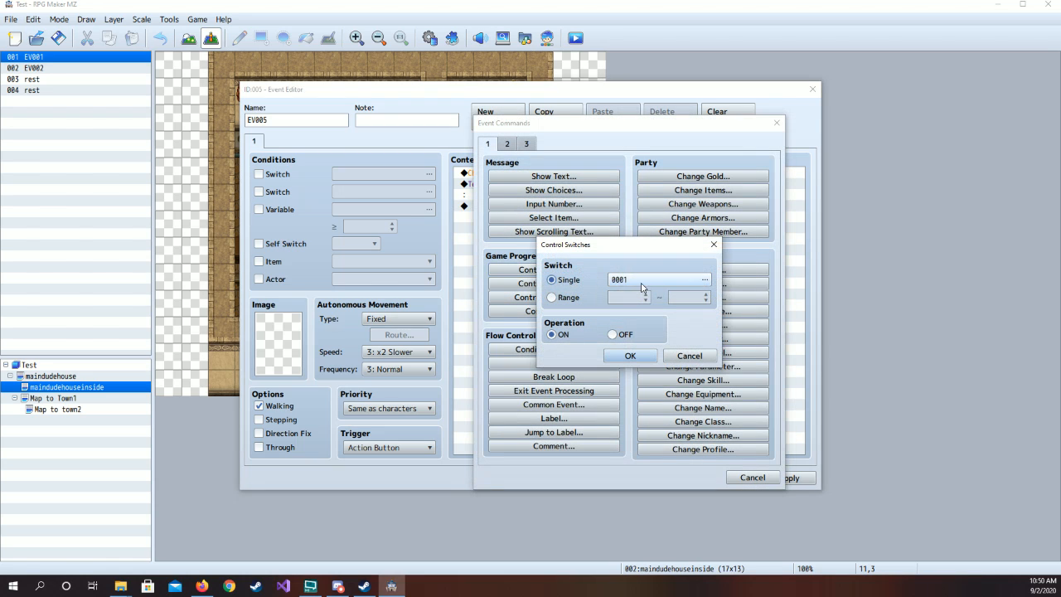
click(642, 286)
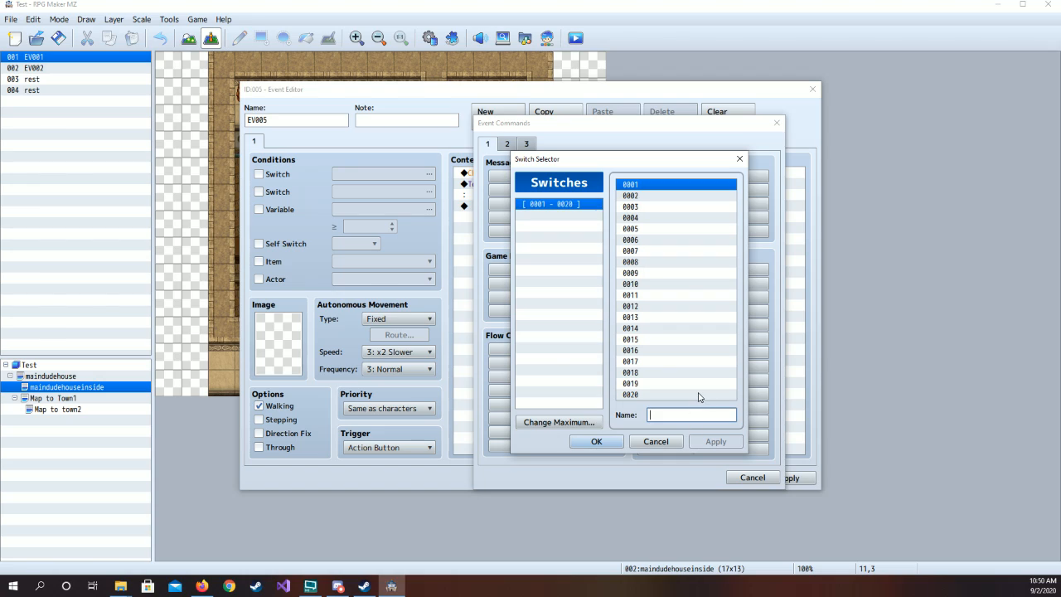
text(got)
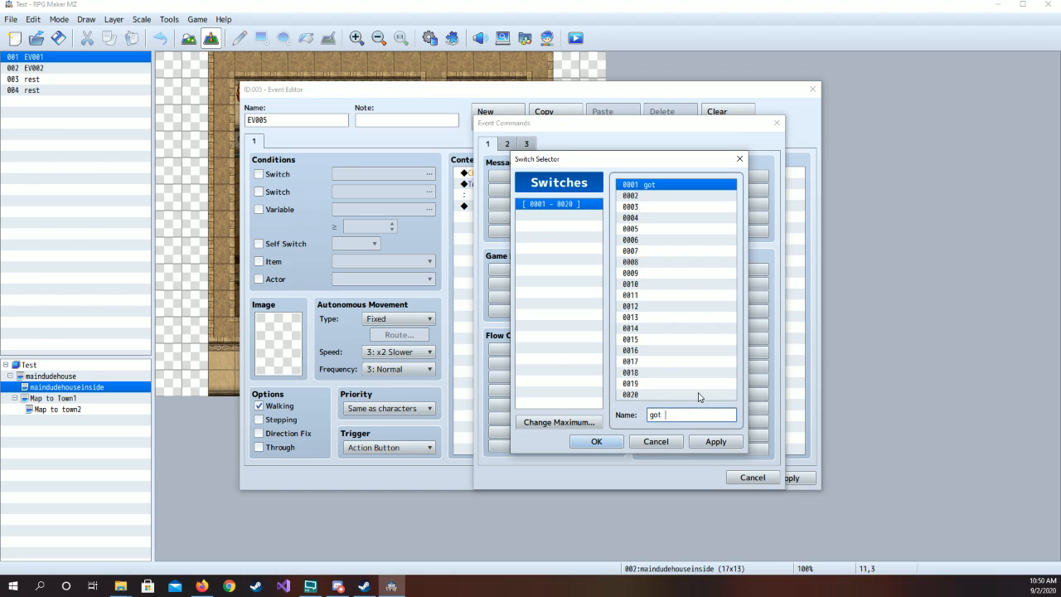
text( 6)
key(BackSpace)
text(gold)
click(716, 441)
click(598, 440)
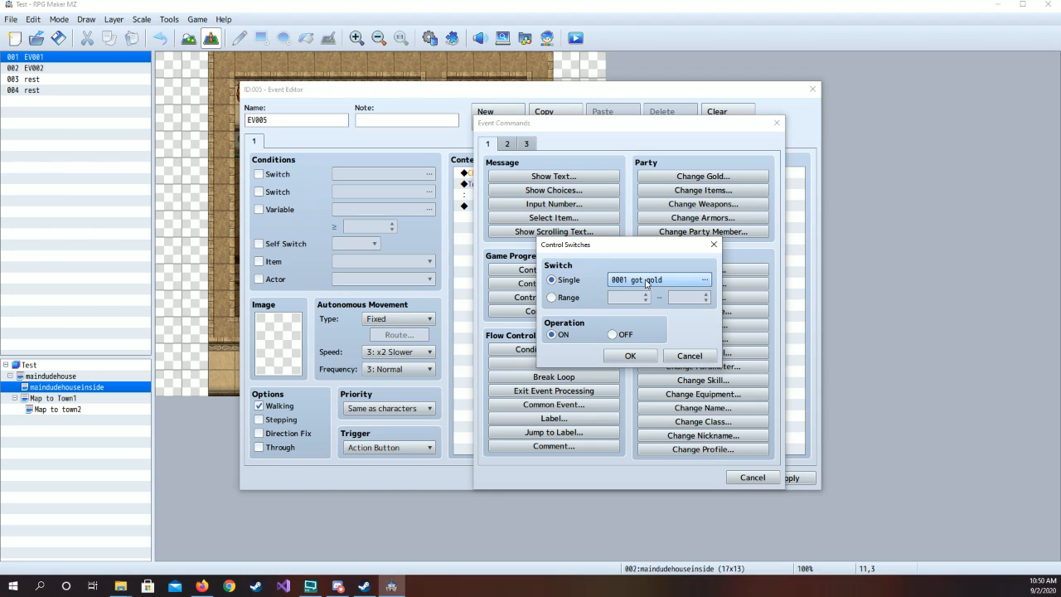
click(713, 245)
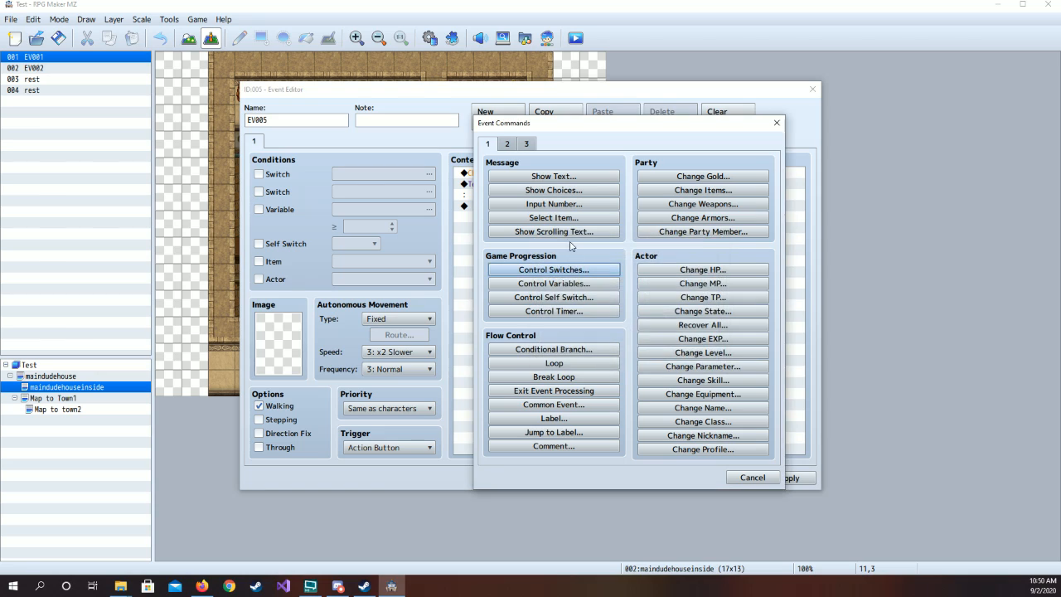
click(777, 124)
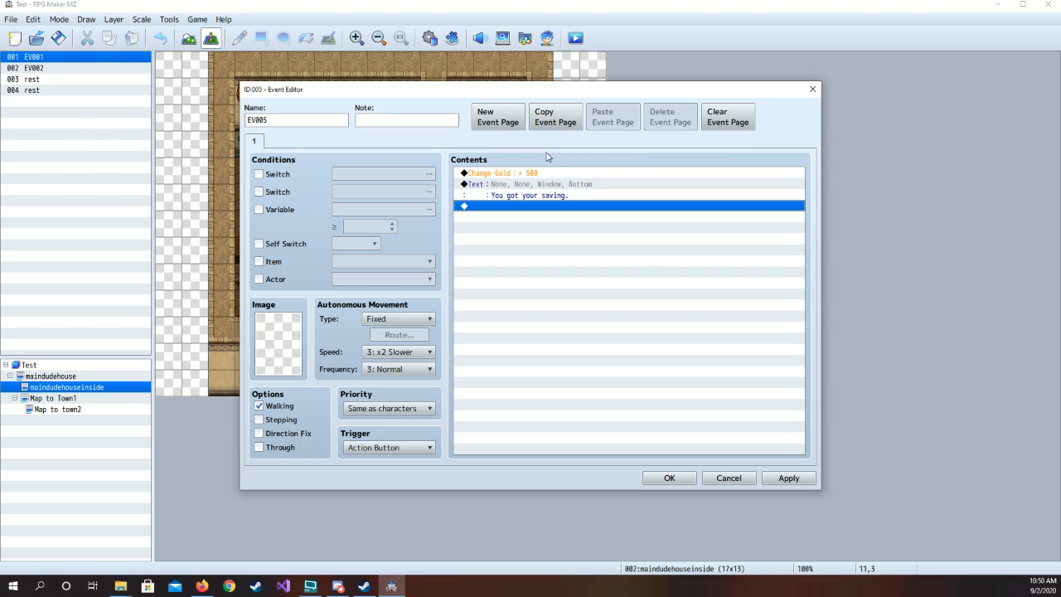
click(788, 478)
click(661, 474)
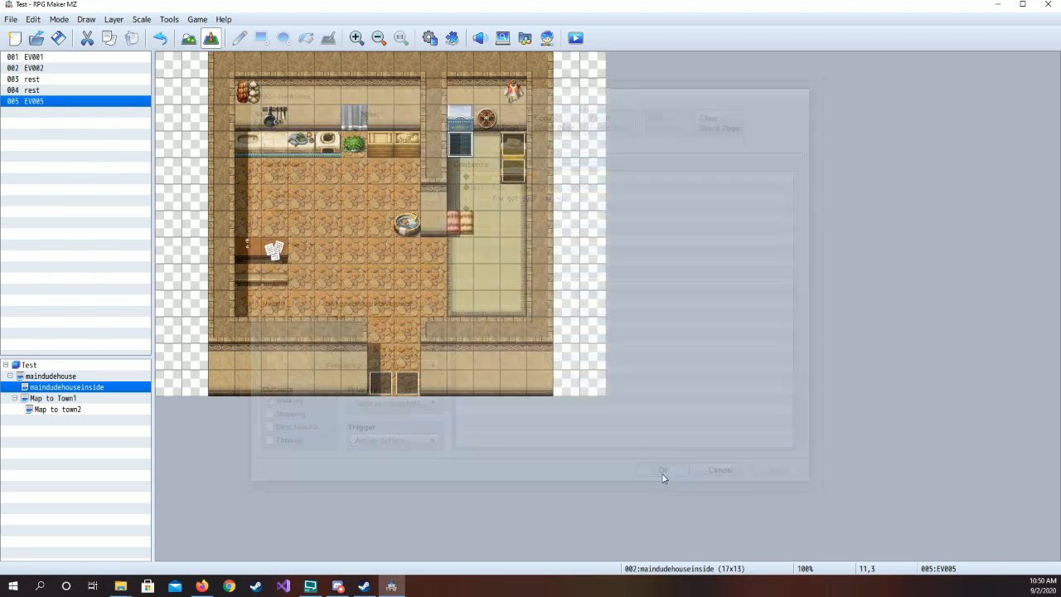
- Reopen the savings event and add a Control Switches command after the message that turns switch 0001 got gold ON
double_click(461, 148)
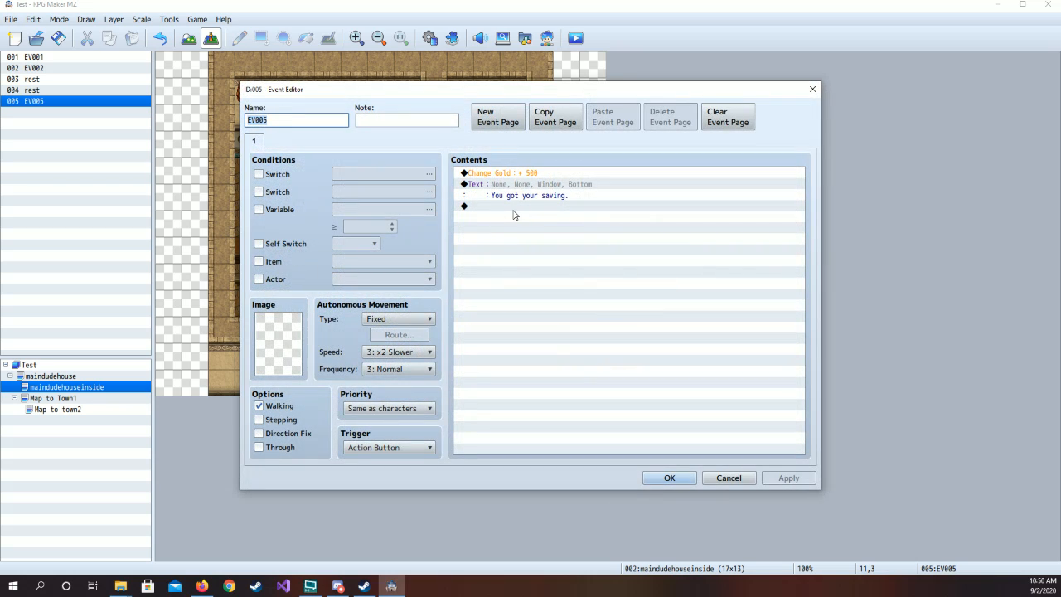
double_click(516, 206)
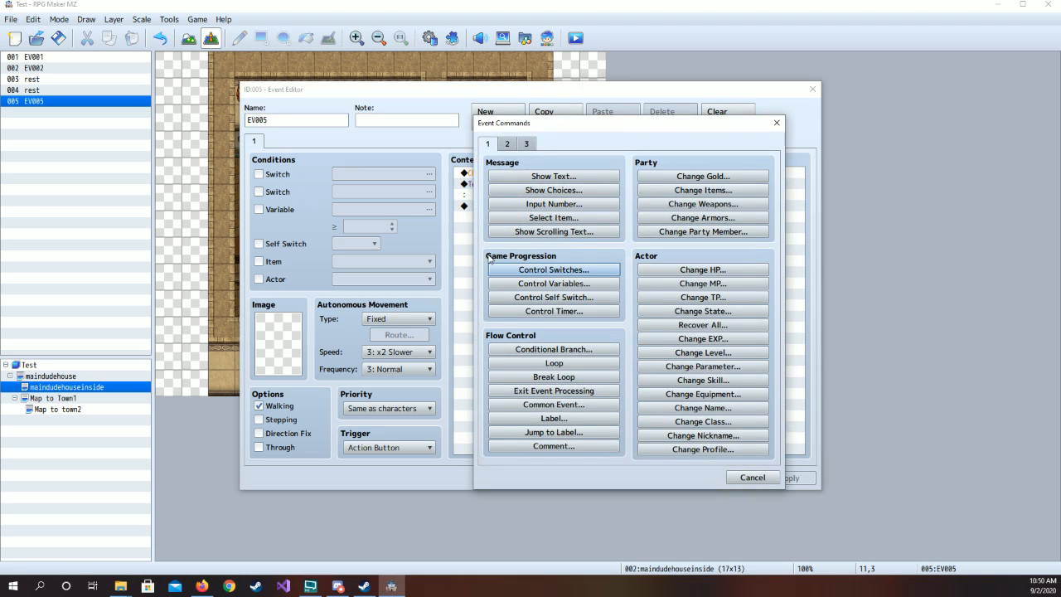
click(544, 271)
click(649, 280)
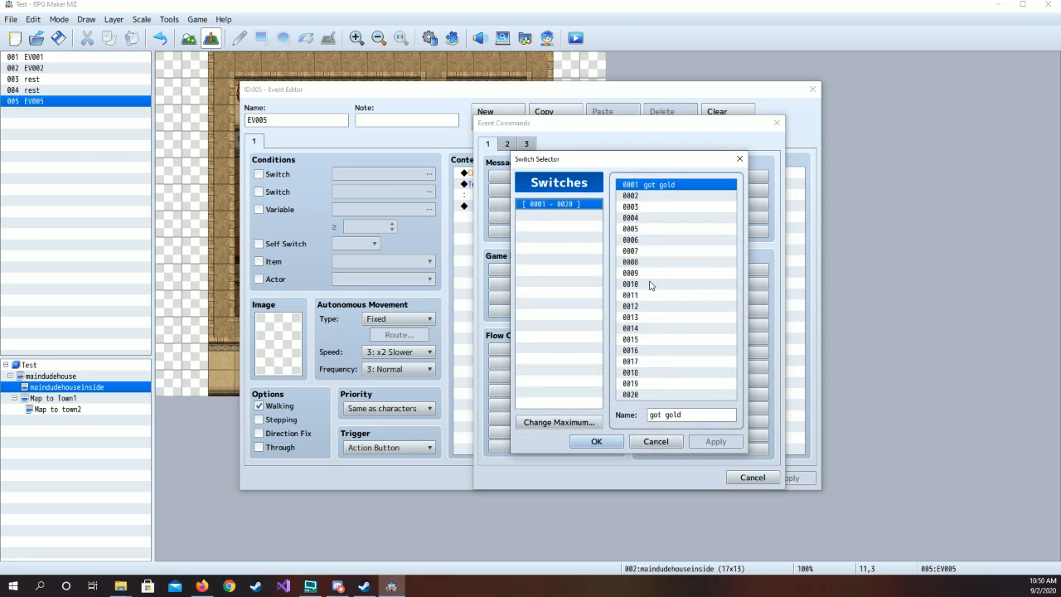
click(618, 439)
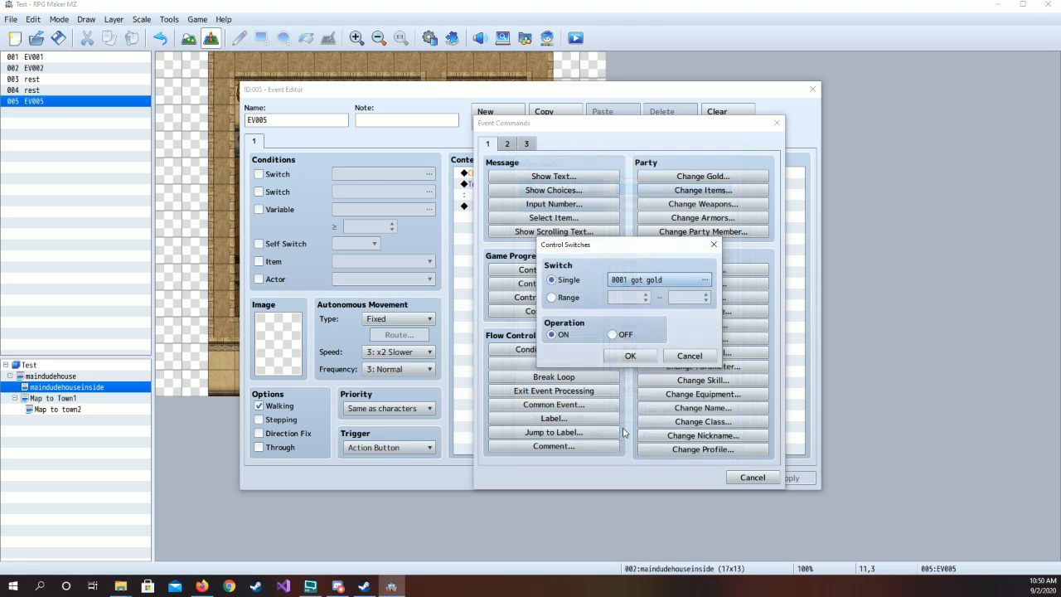
click(628, 356)
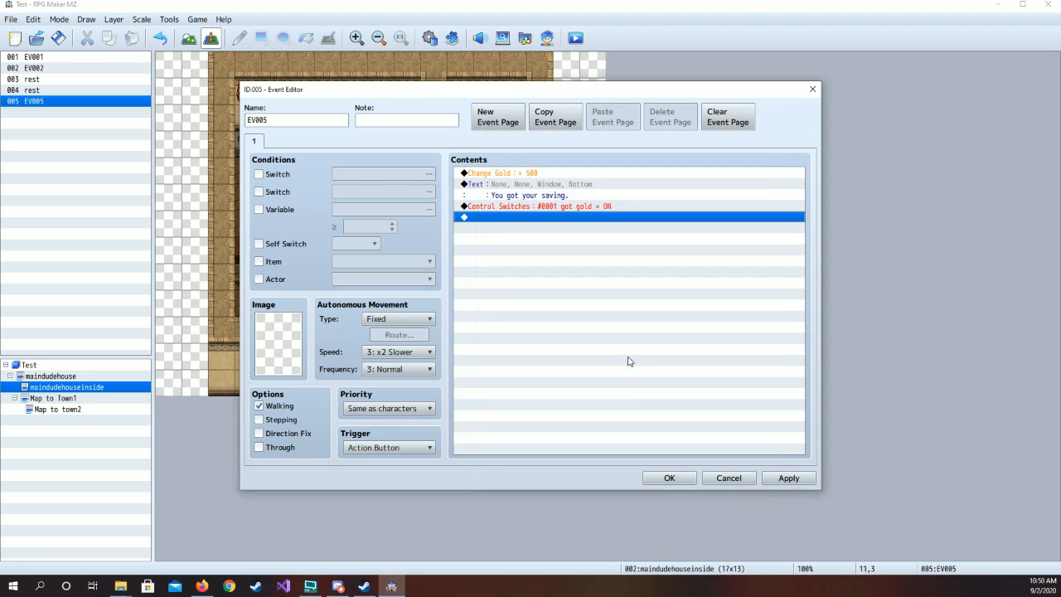
- Add a second page to the event, conditional on switch 0001 got gold
click(498, 120)
double_click(502, 173)
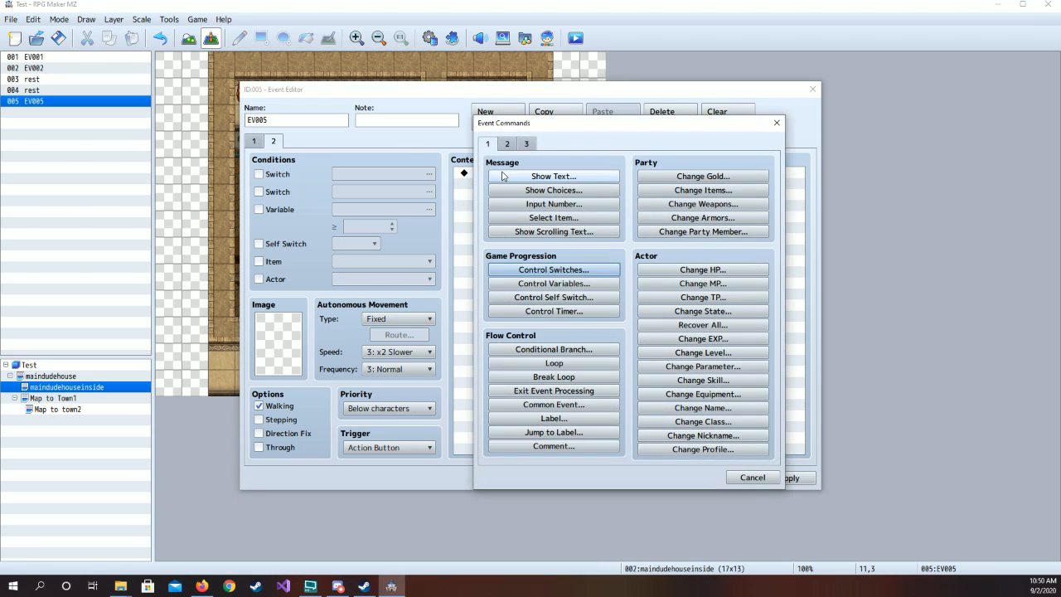
click(777, 123)
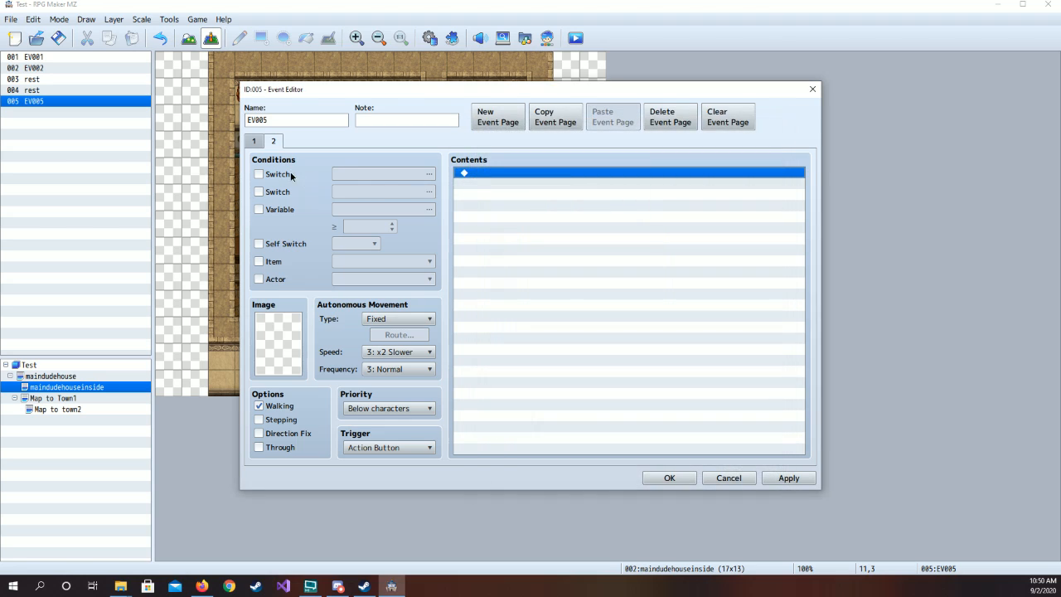
click(290, 176)
- Add the message "You already got your saving." to the second event page and apply it
double_click(595, 174)
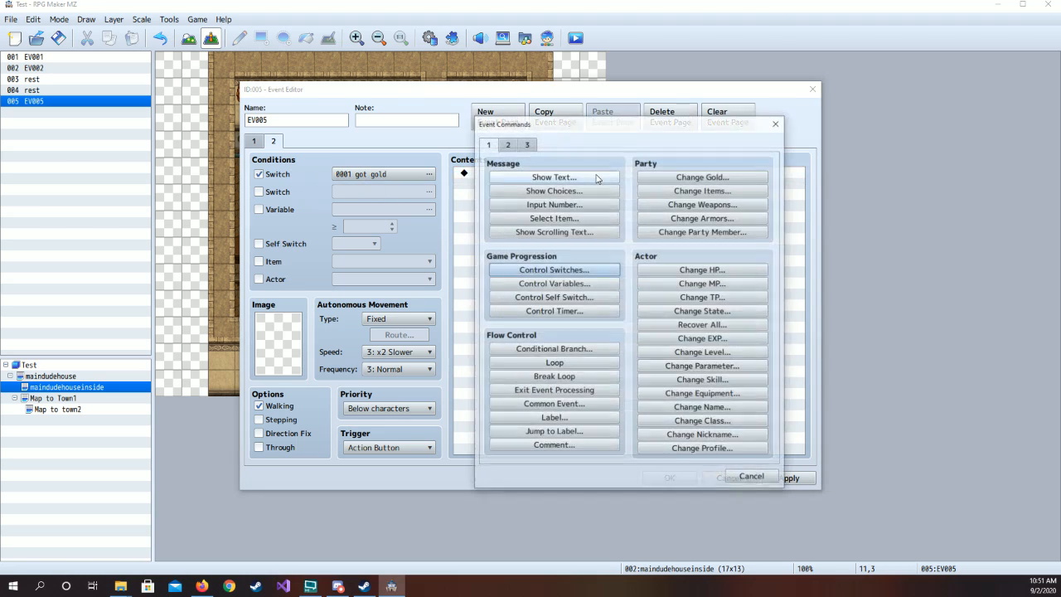
click(593, 181)
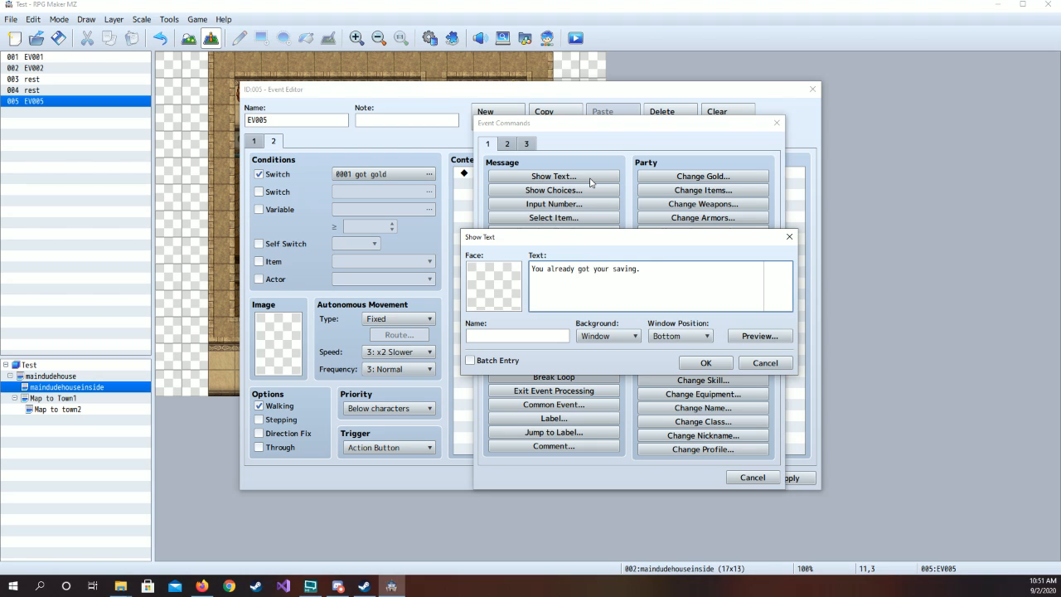
click(706, 363)
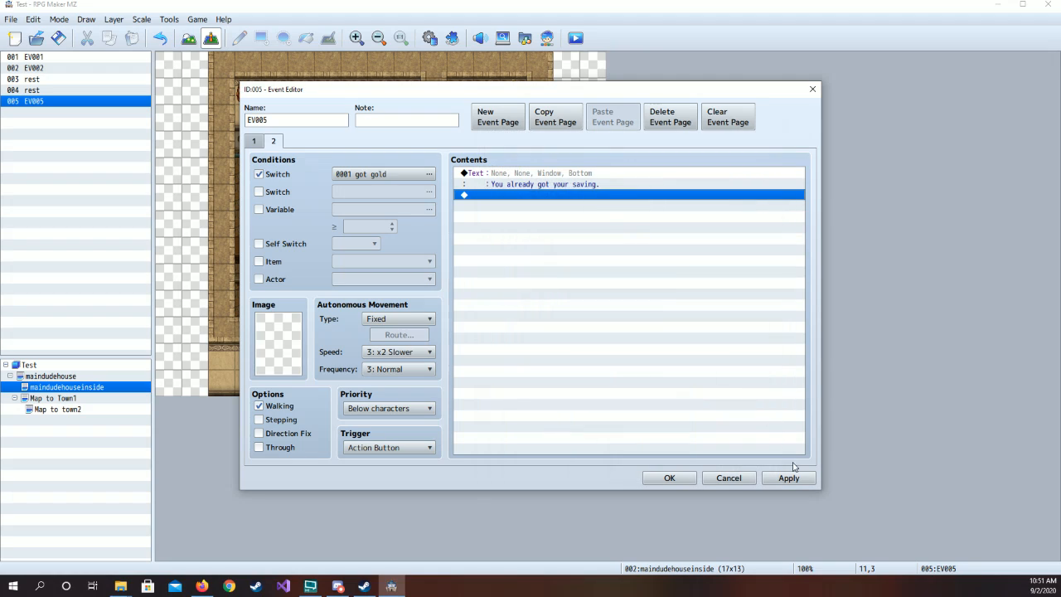
click(787, 479)
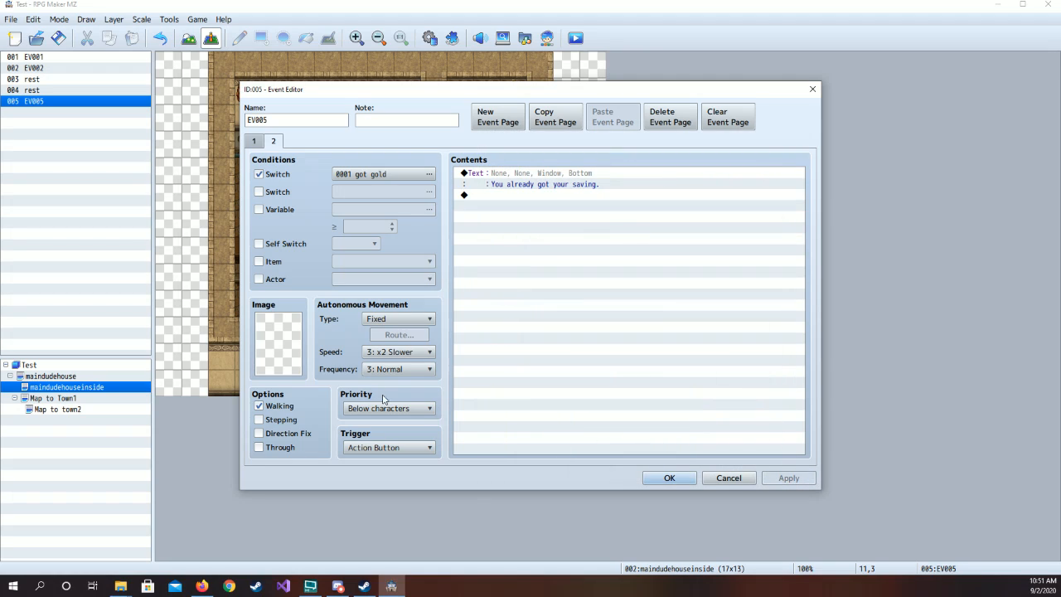
- Change the second event page's priority and save the event
click(415, 408)
click(406, 432)
click(785, 477)
click(664, 479)
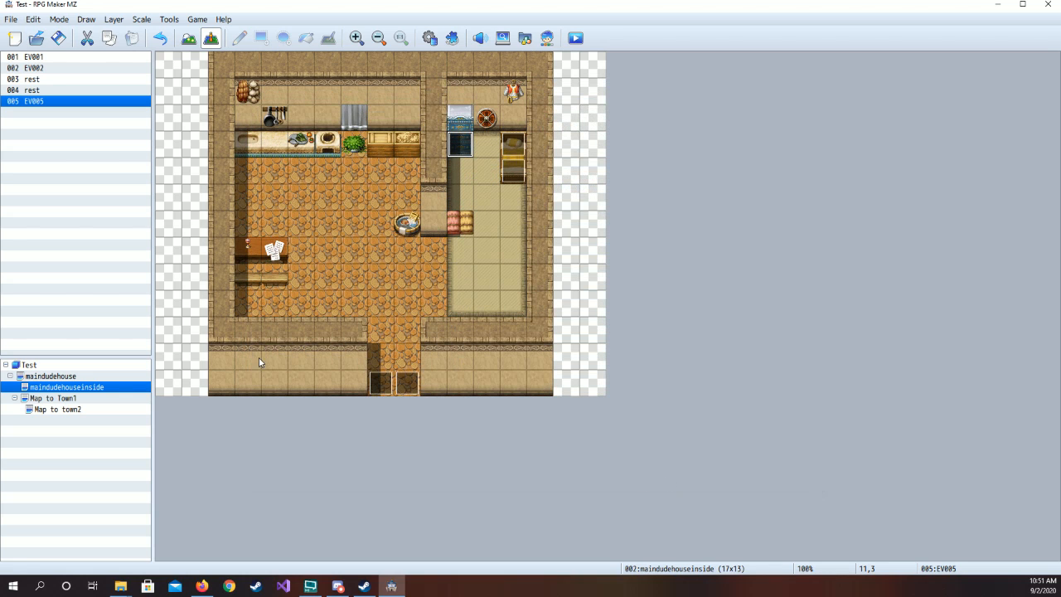
- On the Map to Town1 map, start a new event on the sand tile at 12,4
click(51, 377)
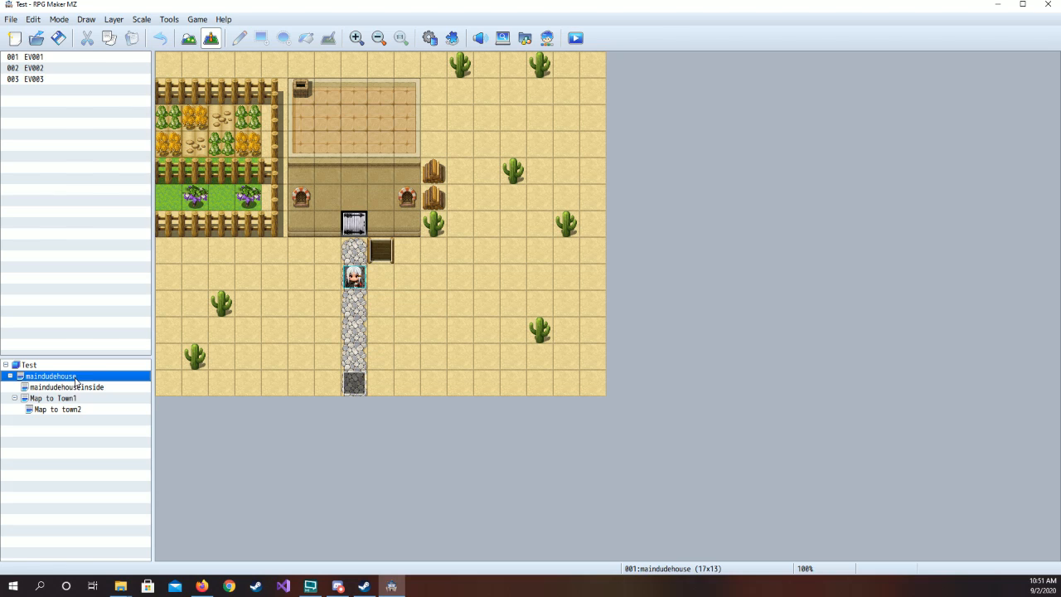
click(74, 398)
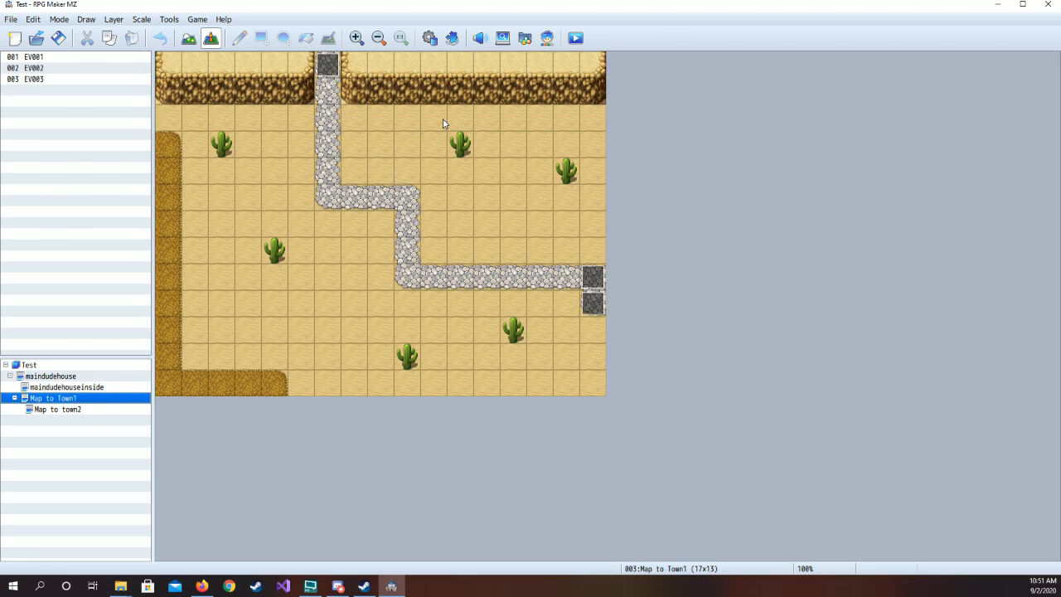
double_click(489, 169)
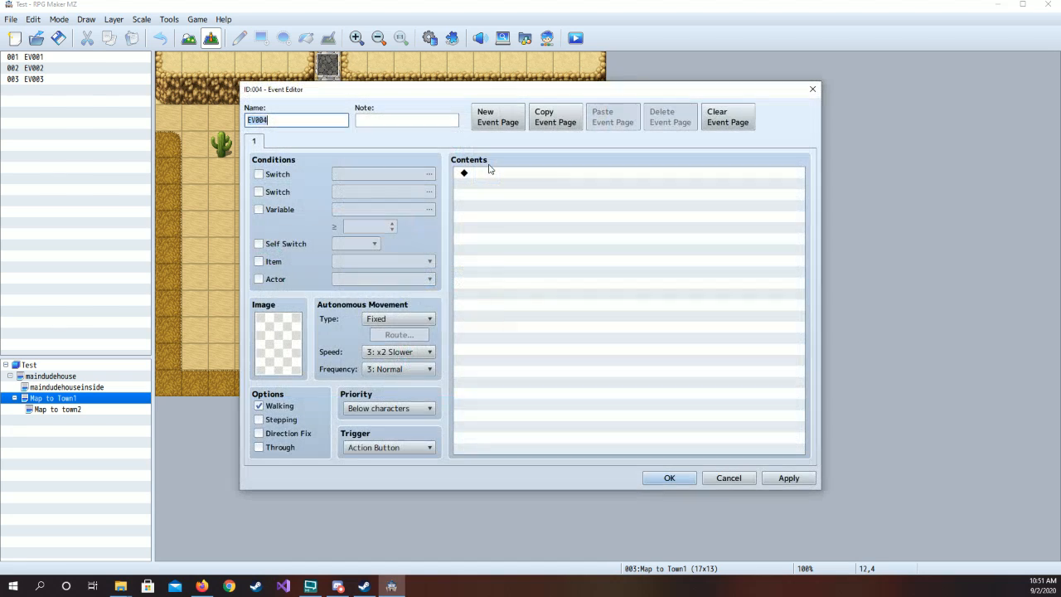
- Set the event's image to the front-facing black-haired man from the People1 character sheet, after comparing the other People sheets
double_click(282, 346)
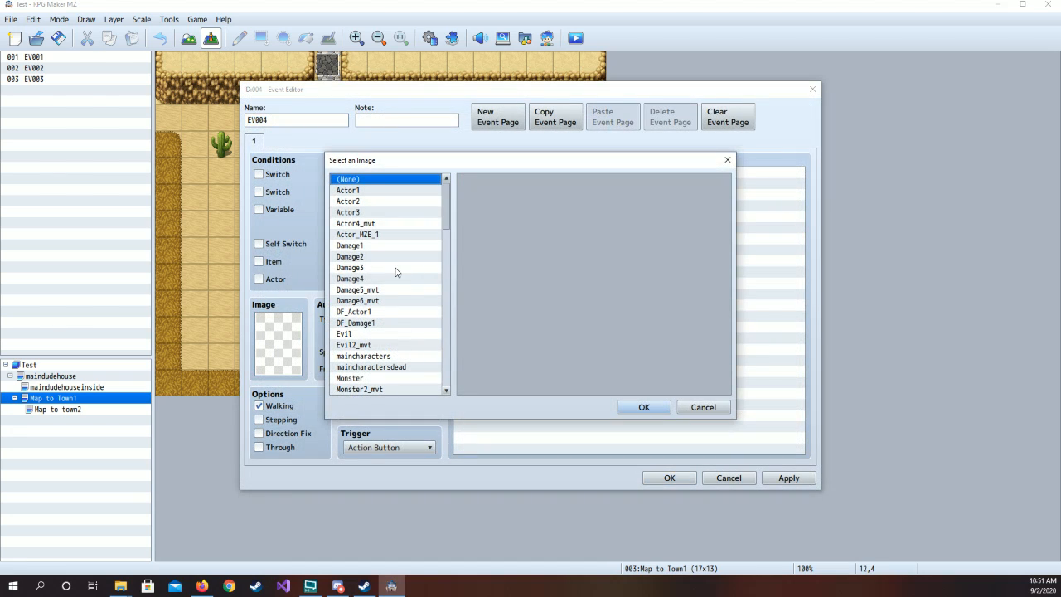
scroll(396, 272, down, 4)
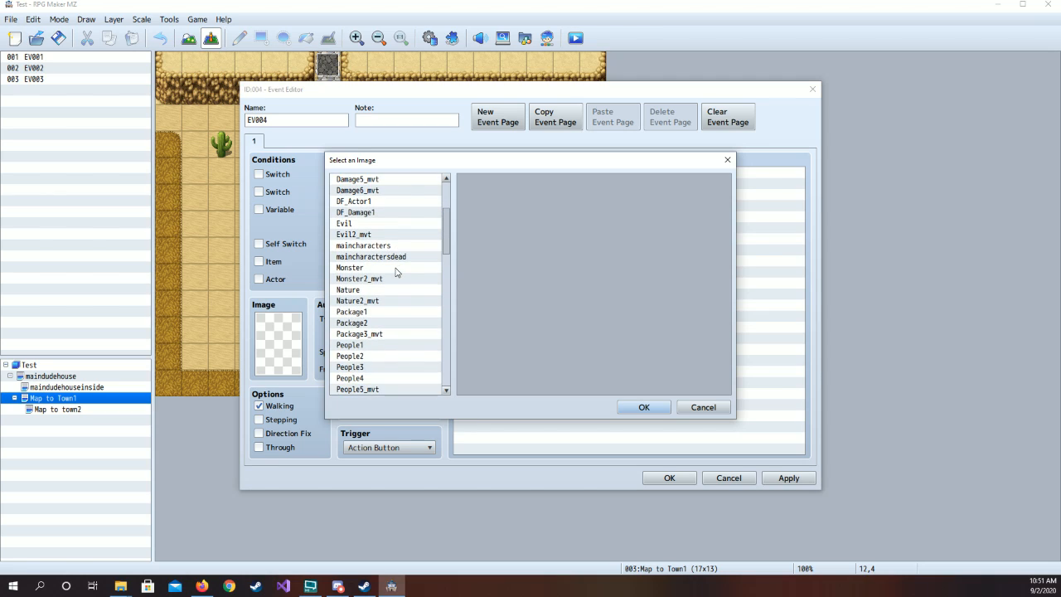
click(376, 344)
click(375, 356)
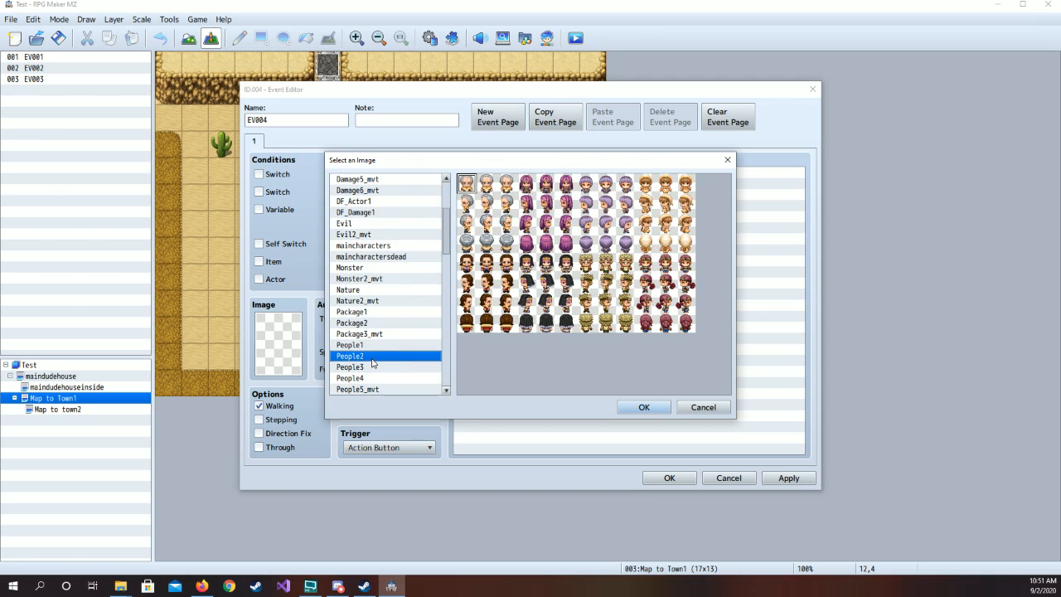
click(371, 367)
click(370, 379)
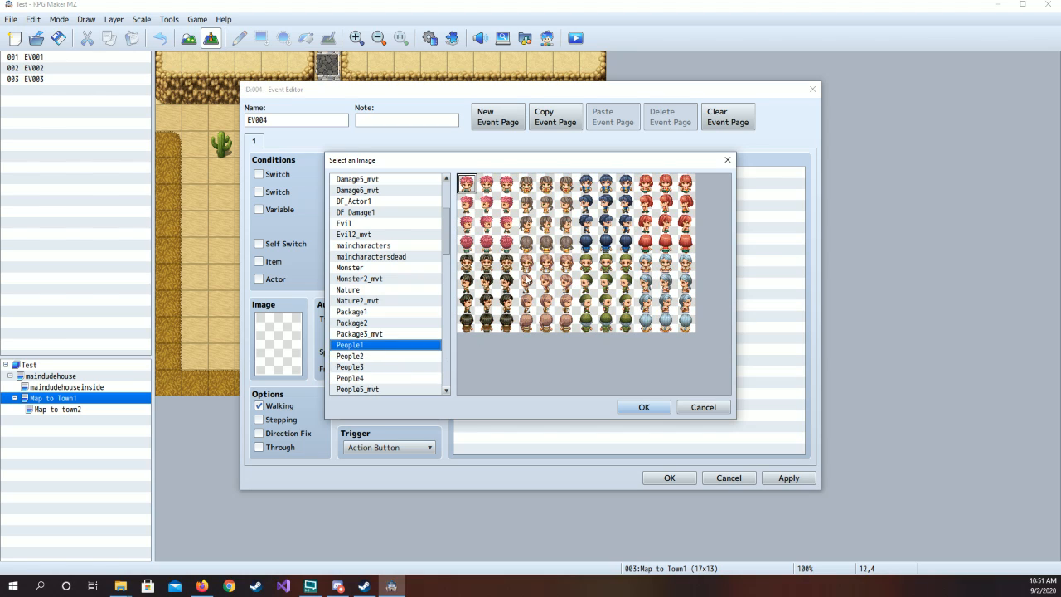
click(493, 267)
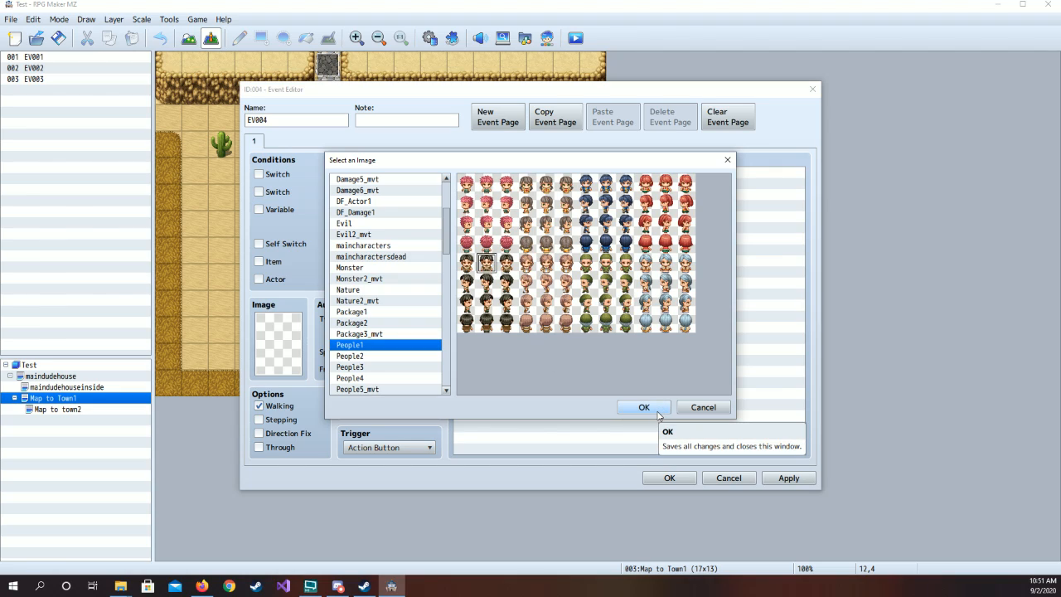
scroll(386, 379, down, 2)
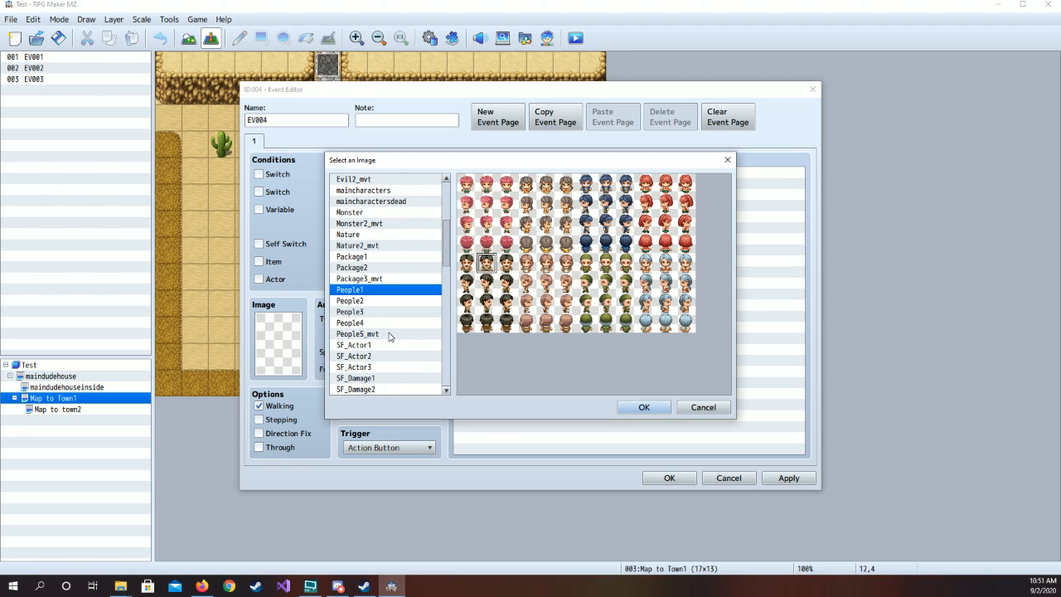
click(390, 334)
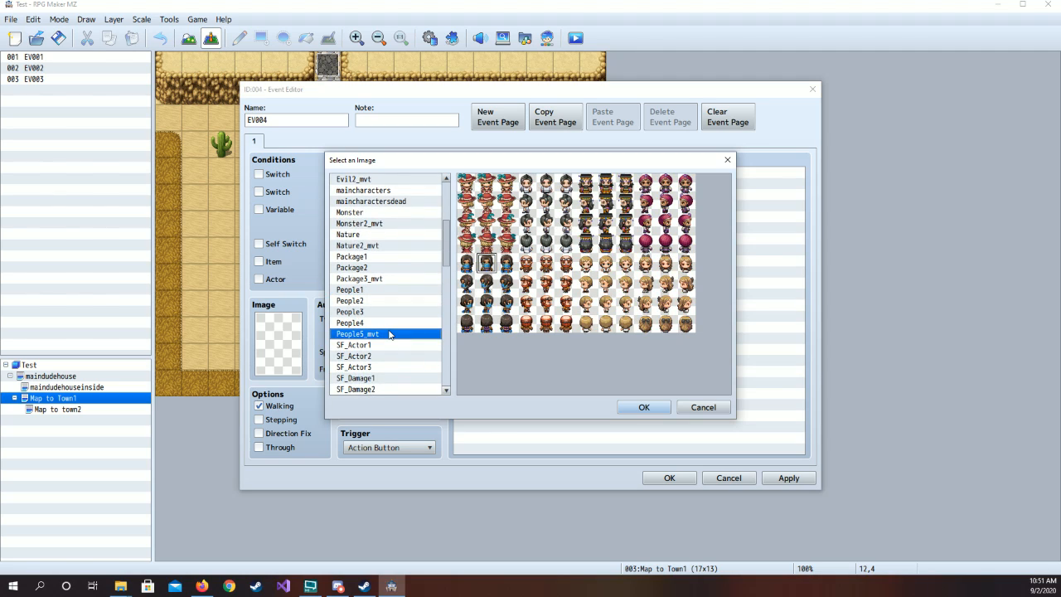
click(381, 290)
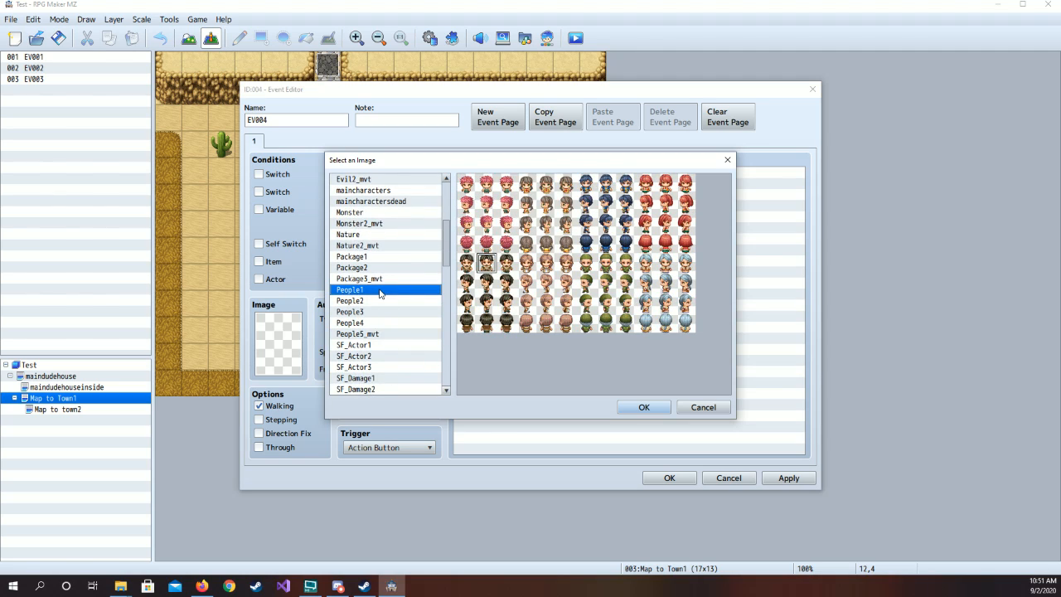
click(644, 407)
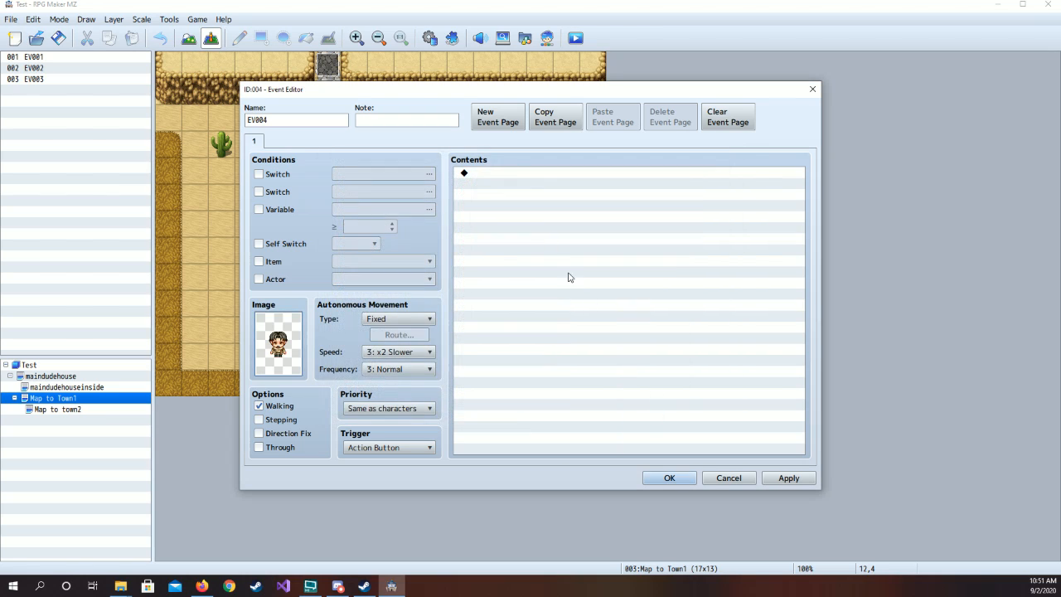
- Add the message "Would you like to see my wares?" to the new event's contents
double_click(500, 174)
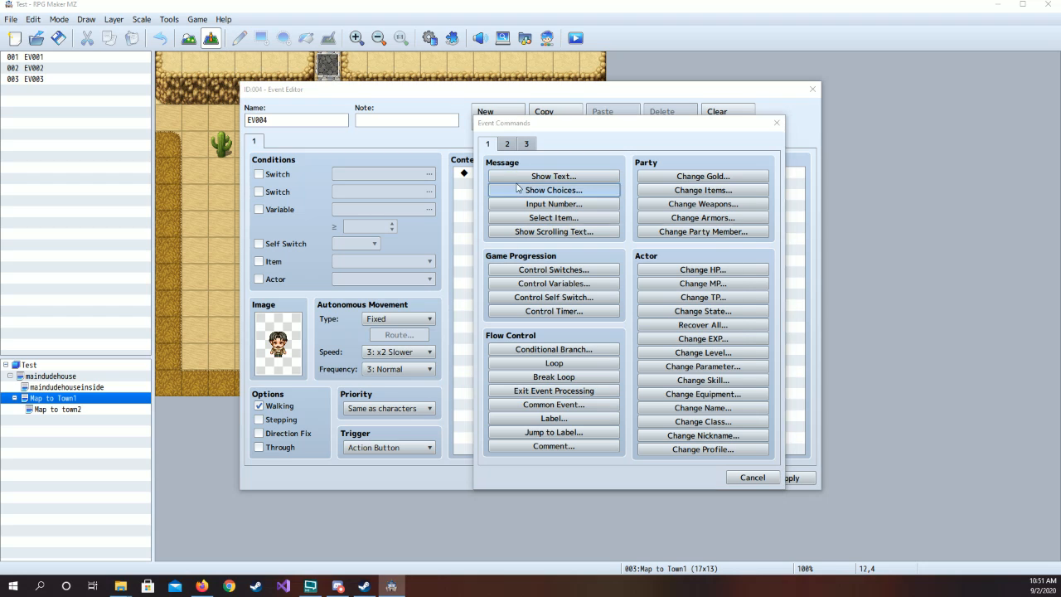
click(519, 190)
click(730, 228)
click(583, 176)
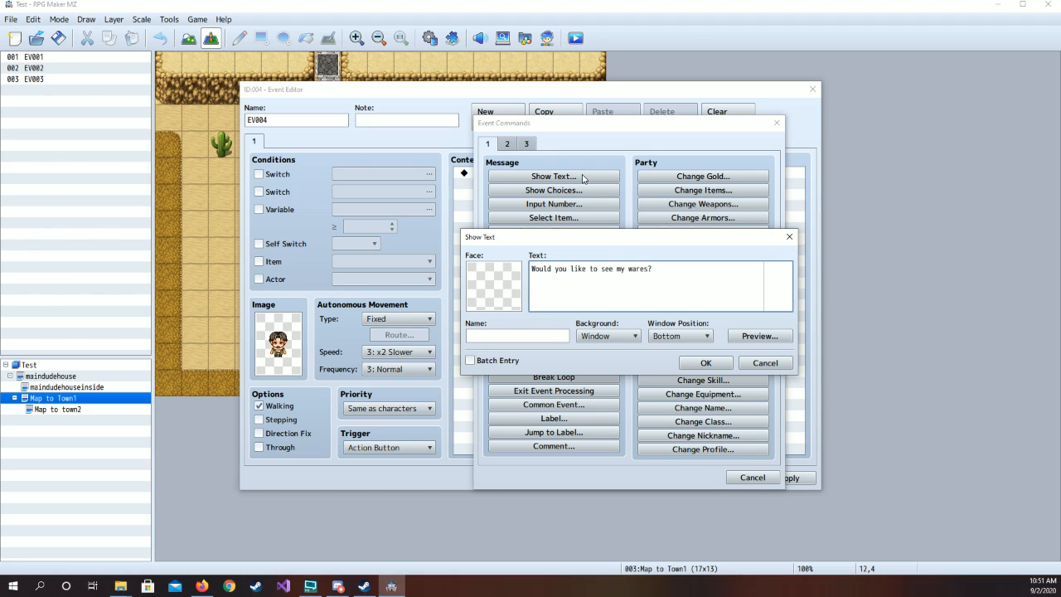
click(706, 362)
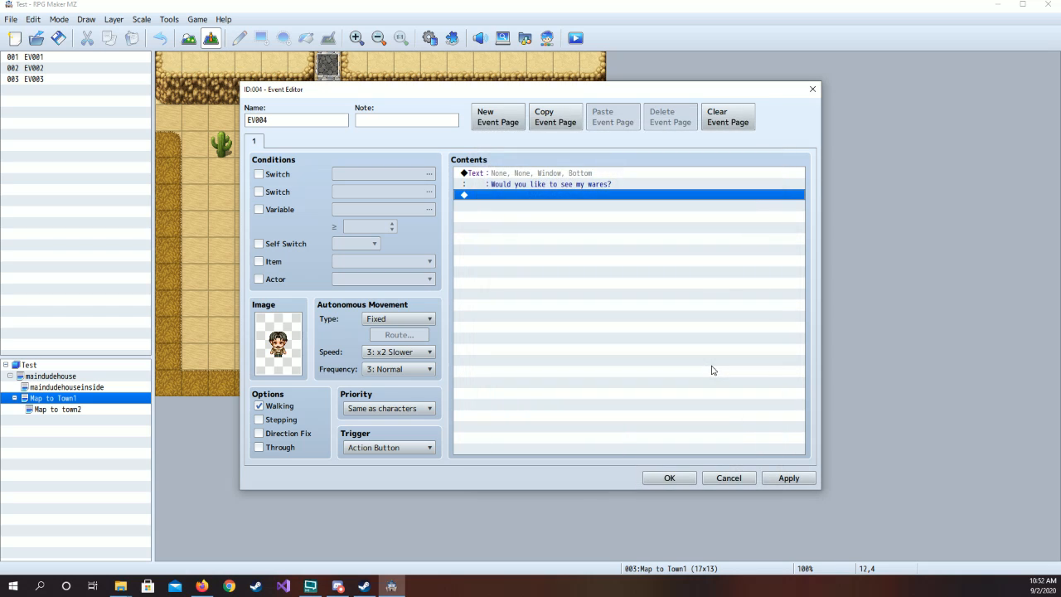
- Add a Yes/No Show Choices command below the wares message
double_click(535, 198)
click(553, 190)
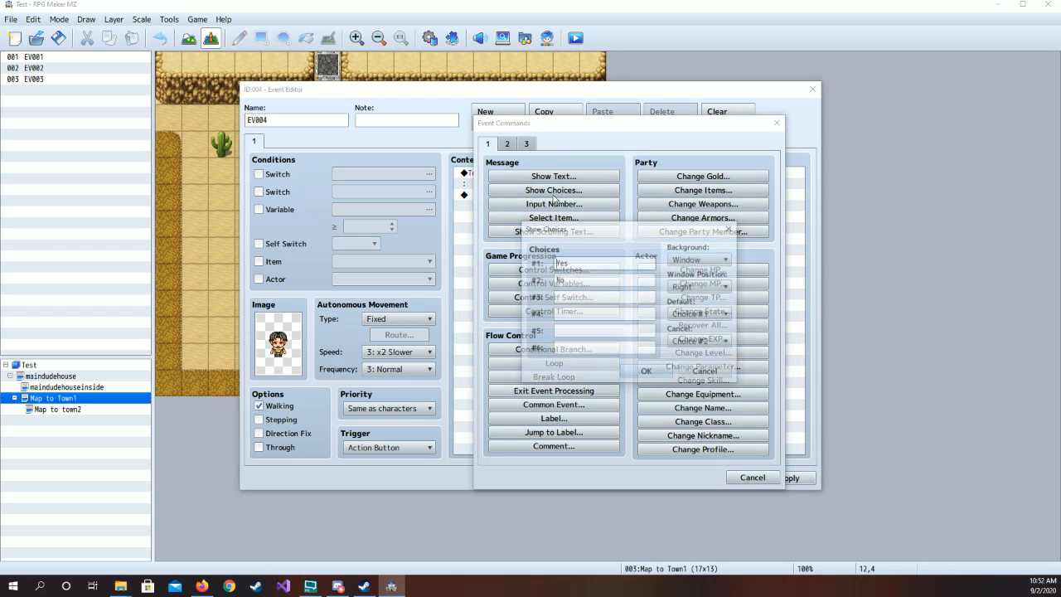
click(654, 373)
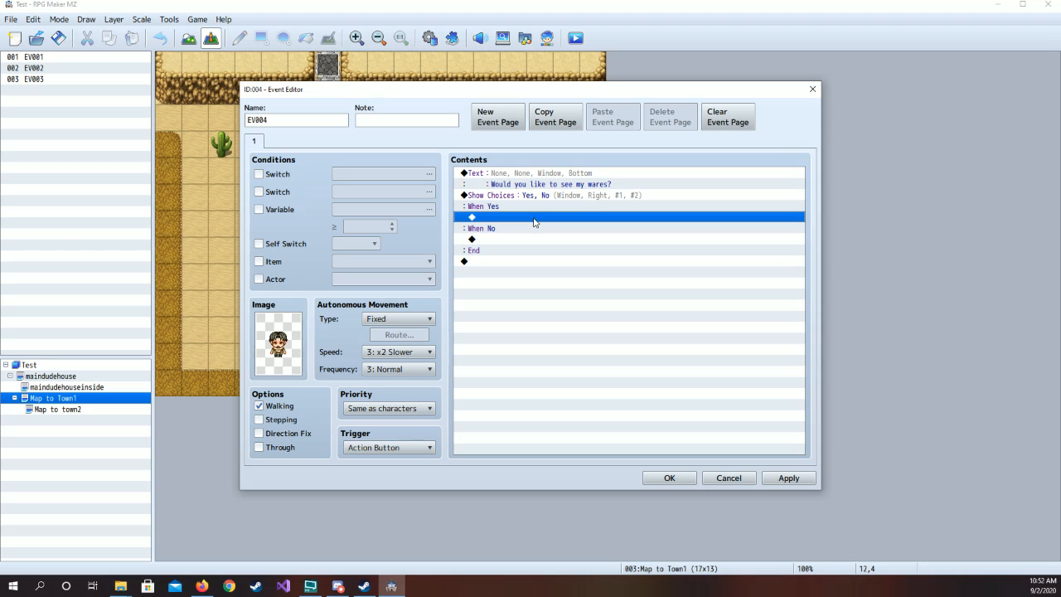
- Start a Shop Processing command in the When Yes branch and add Potion at its standard price
double_click(535, 215)
click(528, 145)
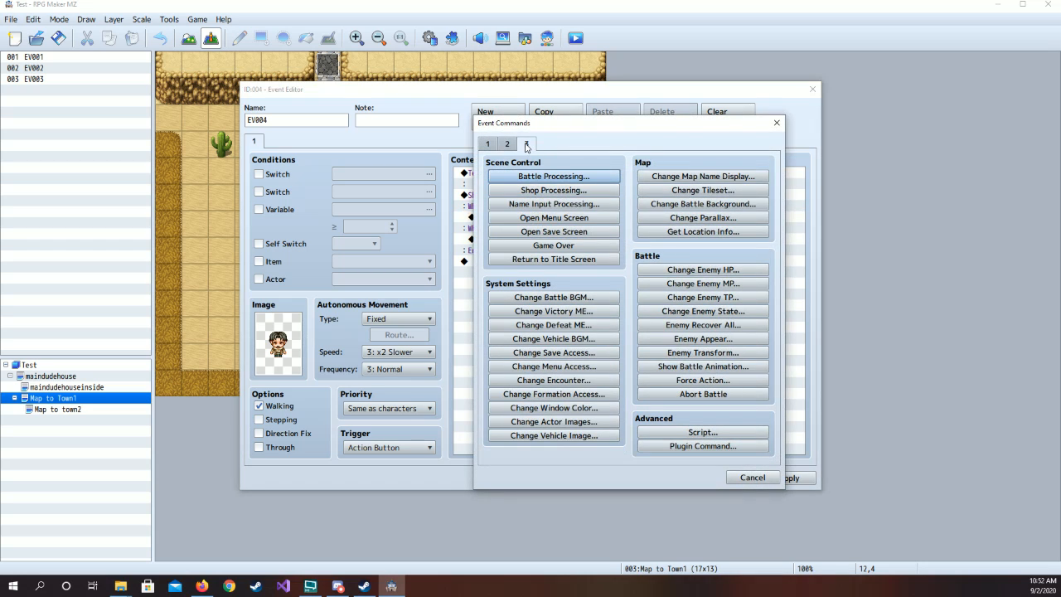
click(554, 190)
double_click(629, 251)
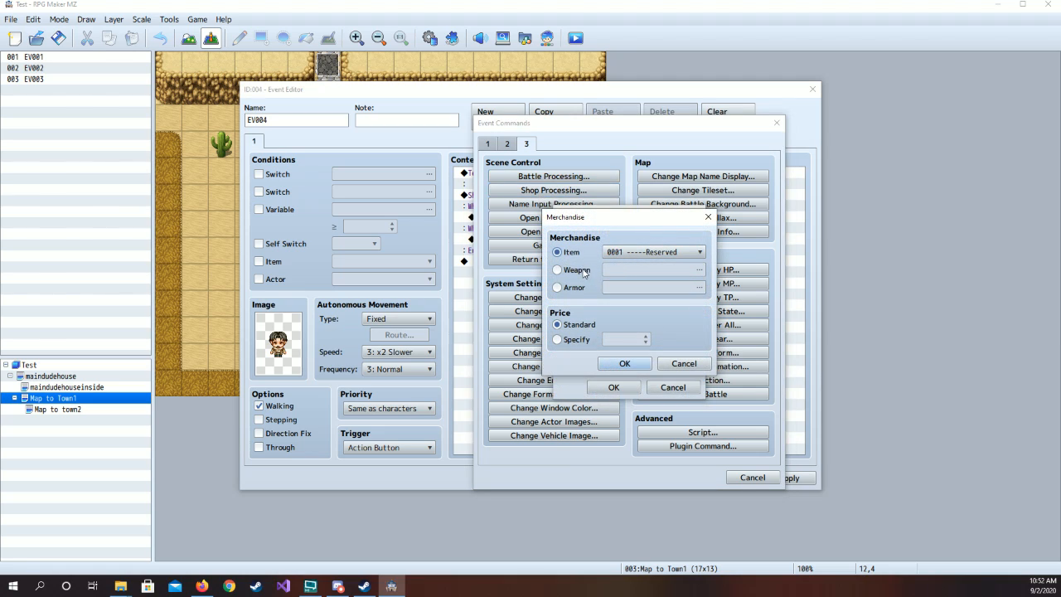
click(629, 251)
click(638, 346)
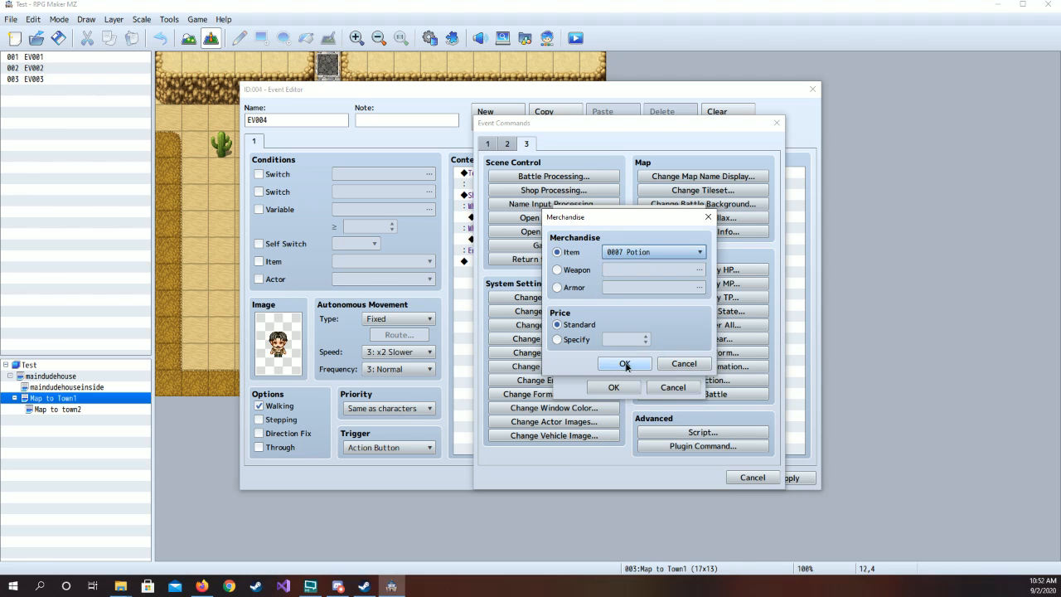
click(625, 363)
- Add the item Magic Water to the shop's merchandise at its standard price
double_click(622, 257)
click(622, 255)
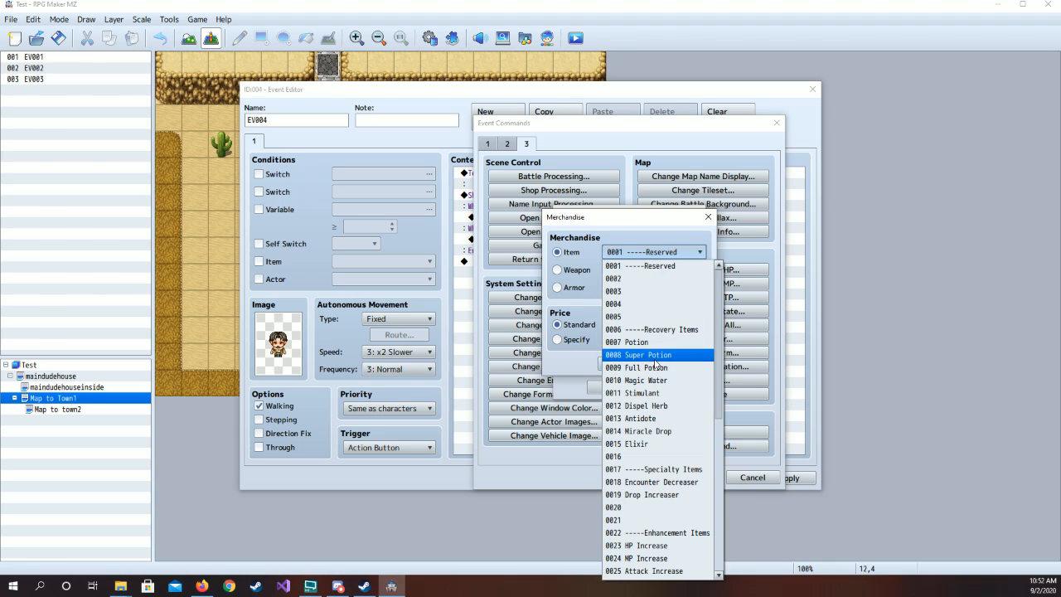
click(651, 381)
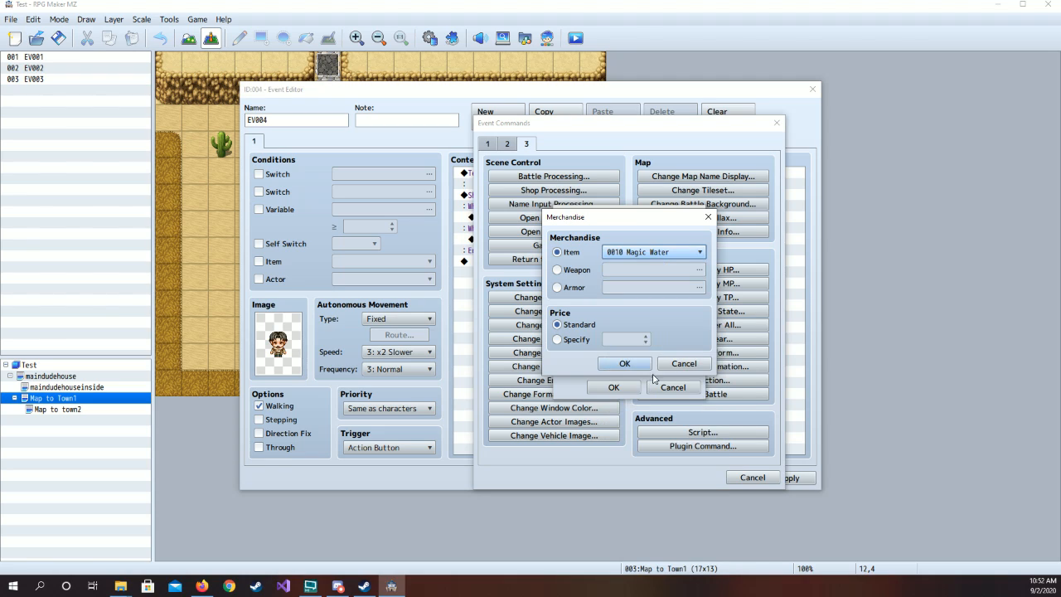
click(623, 363)
- Add the weapon Short Sword to the shop's merchandise at its standard price
double_click(636, 269)
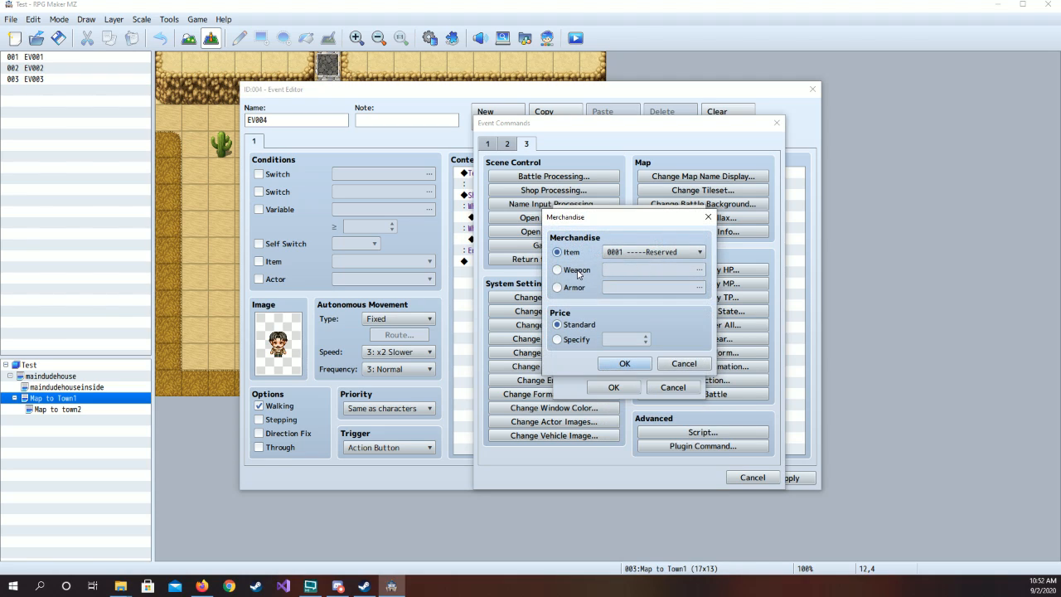
click(579, 272)
click(649, 270)
click(638, 417)
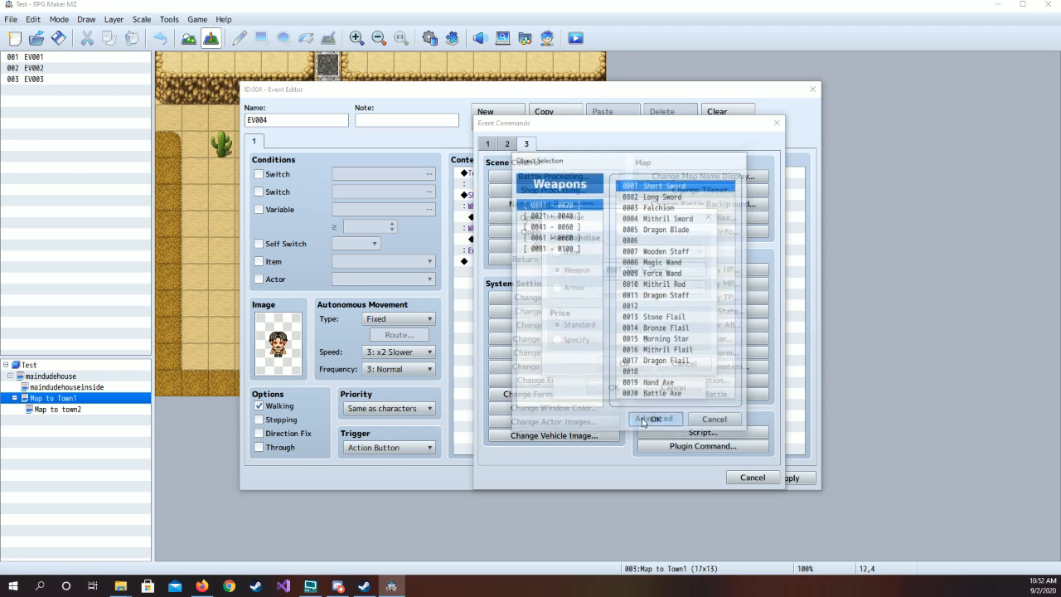
click(624, 363)
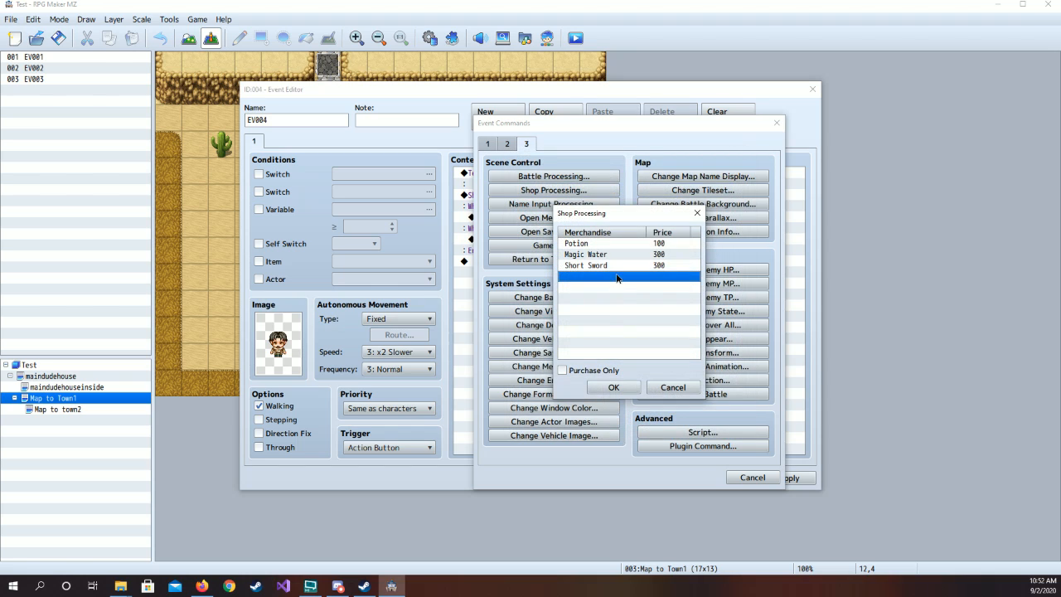
- Add the armor Linen Clothing to the shop's merchandise at its standard price
double_click(618, 276)
click(576, 290)
click(651, 287)
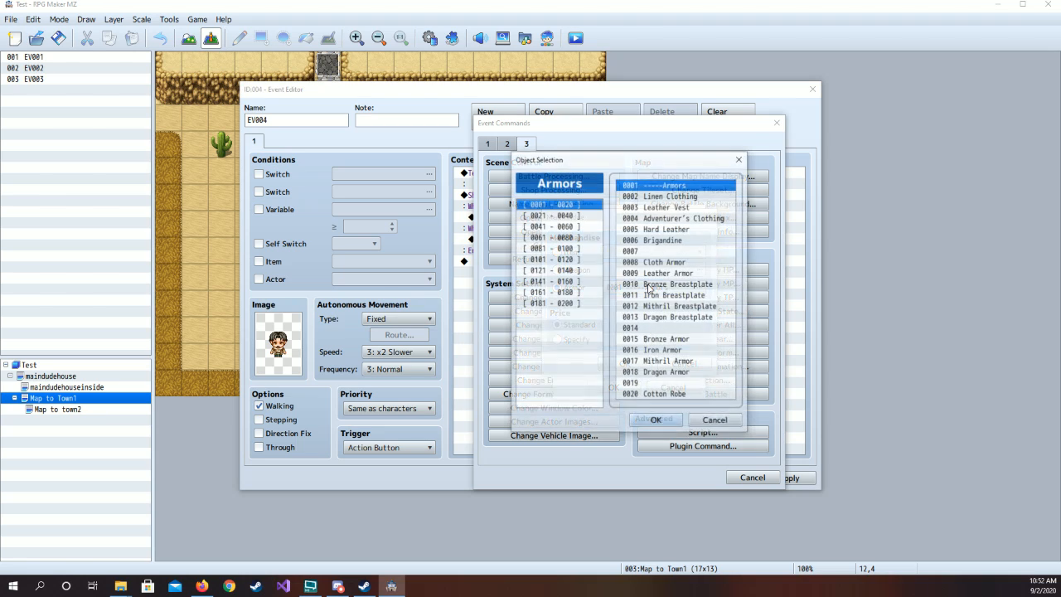
click(687, 199)
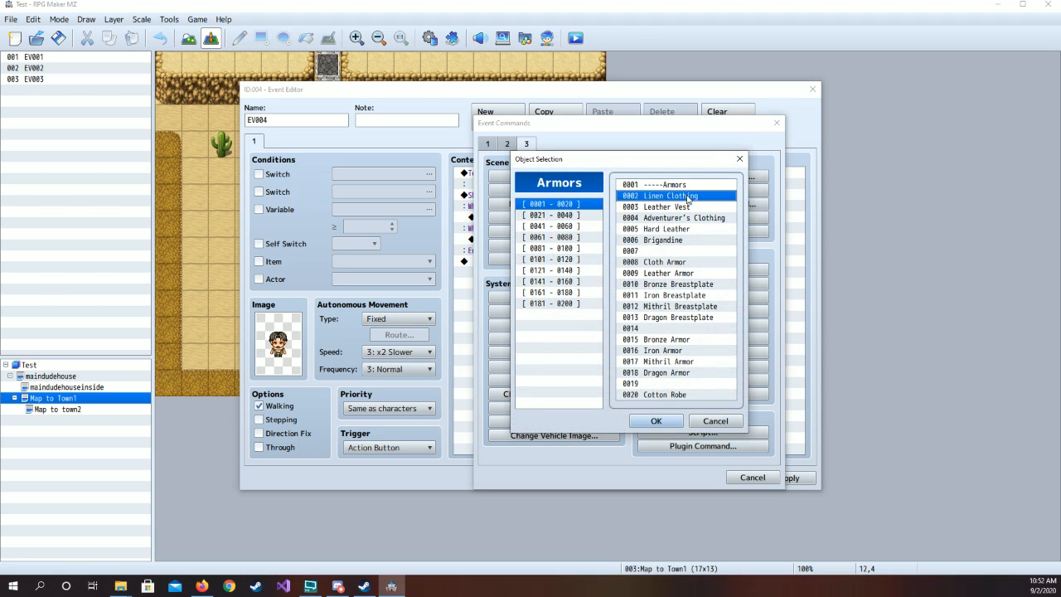
click(654, 422)
click(636, 363)
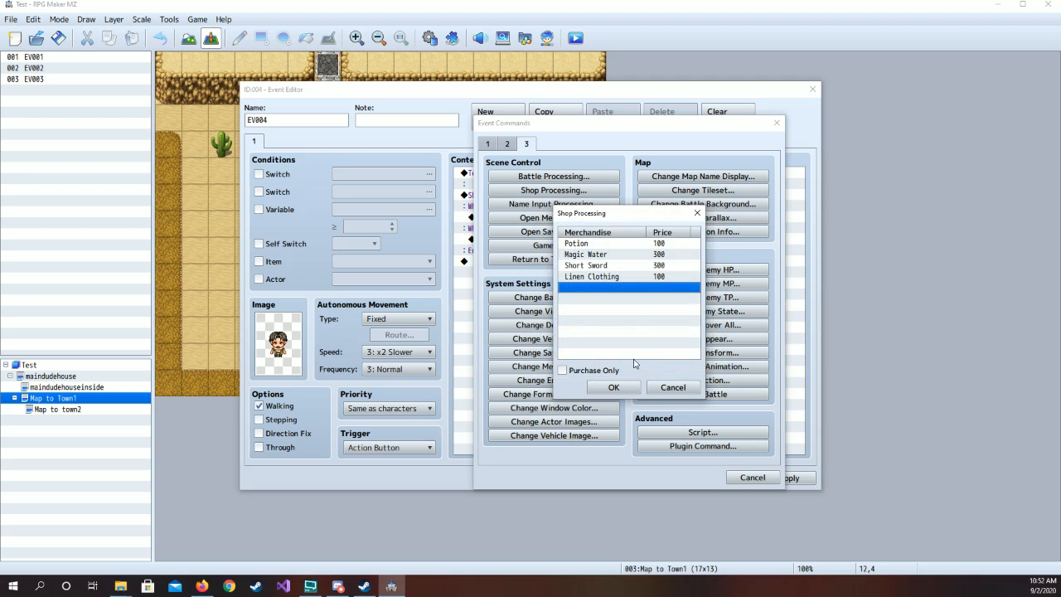
- Add the armor Leather Vest to the shop's merchandise at its standard price
double_click(632, 286)
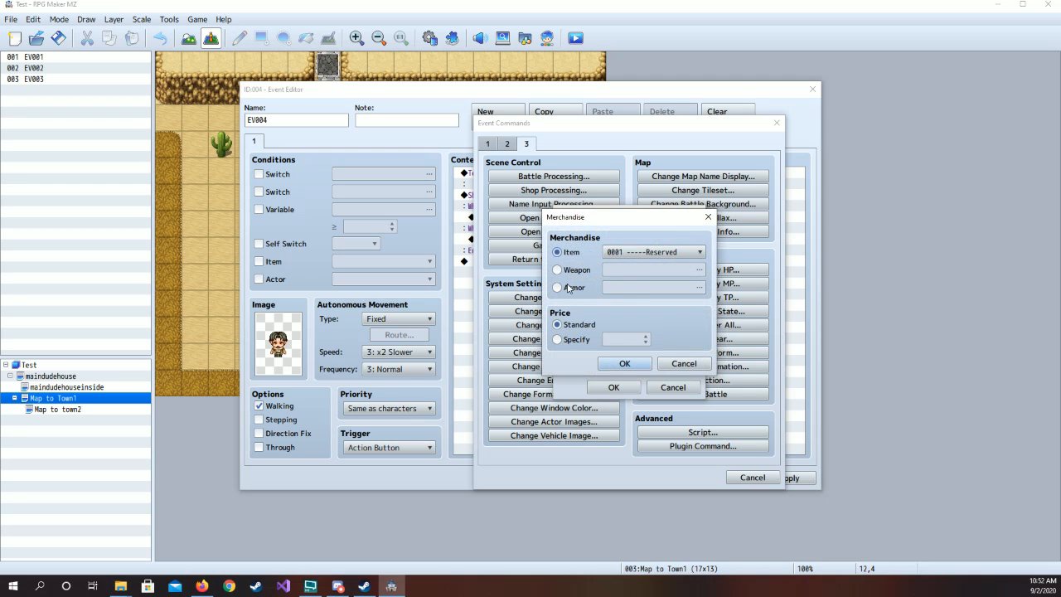
click(572, 290)
click(698, 287)
click(677, 207)
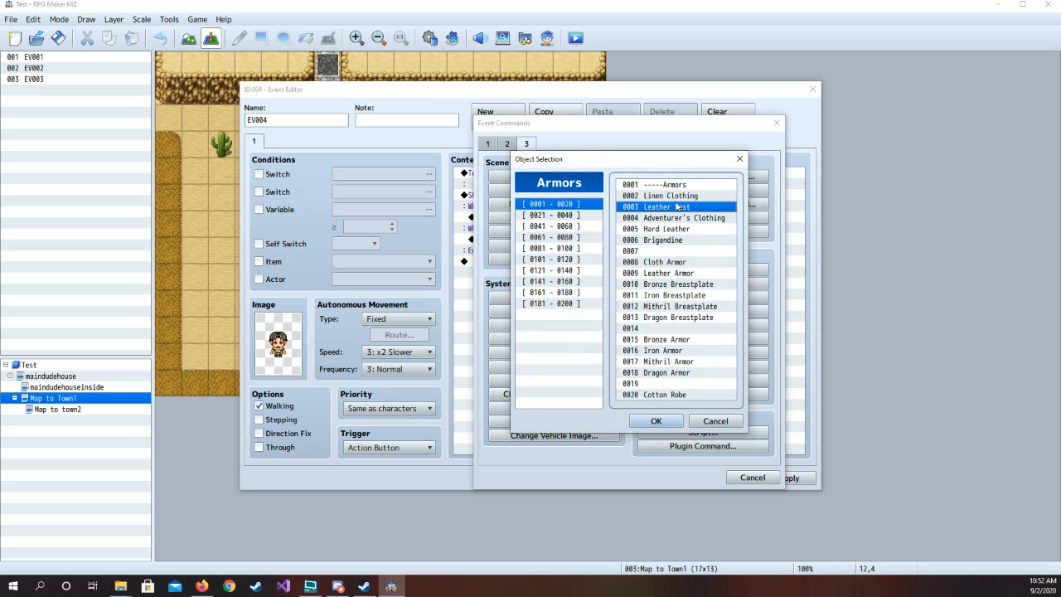
click(651, 419)
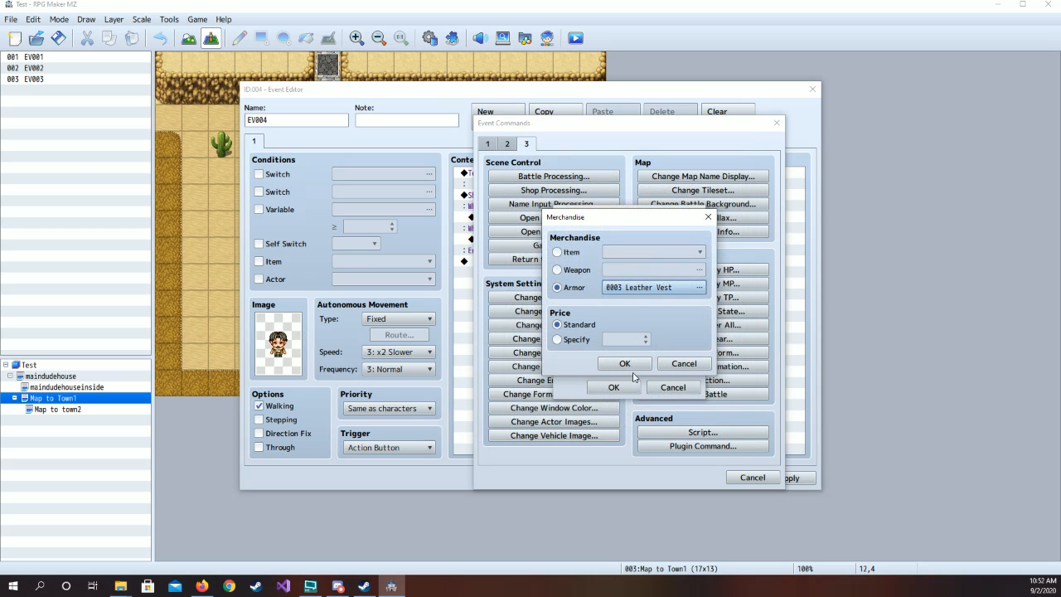
click(636, 365)
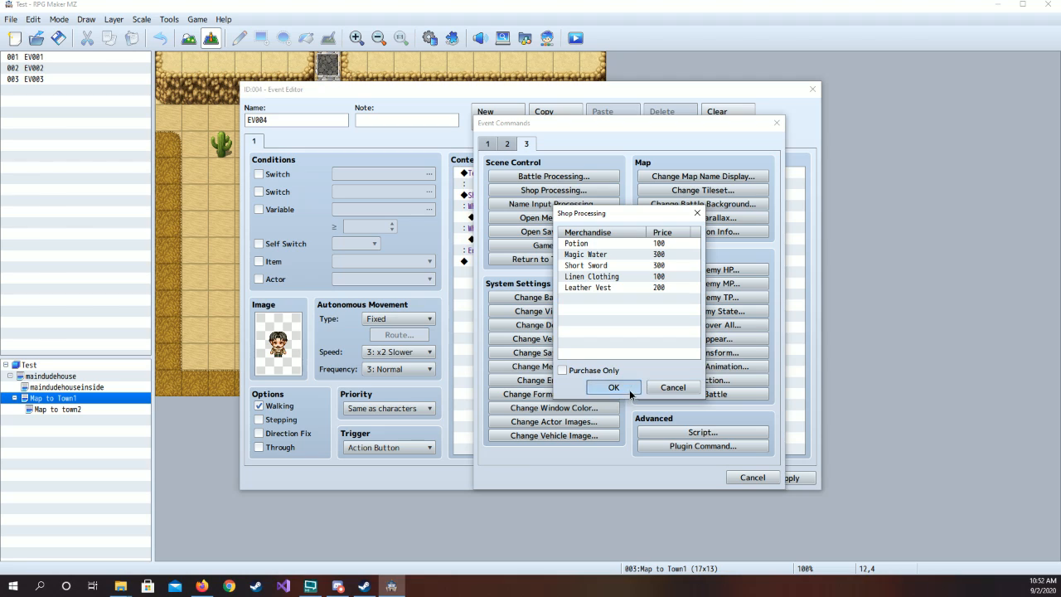
- Confirm the shop's merchandise list, then apply and save the shopkeeper event
click(629, 389)
click(789, 480)
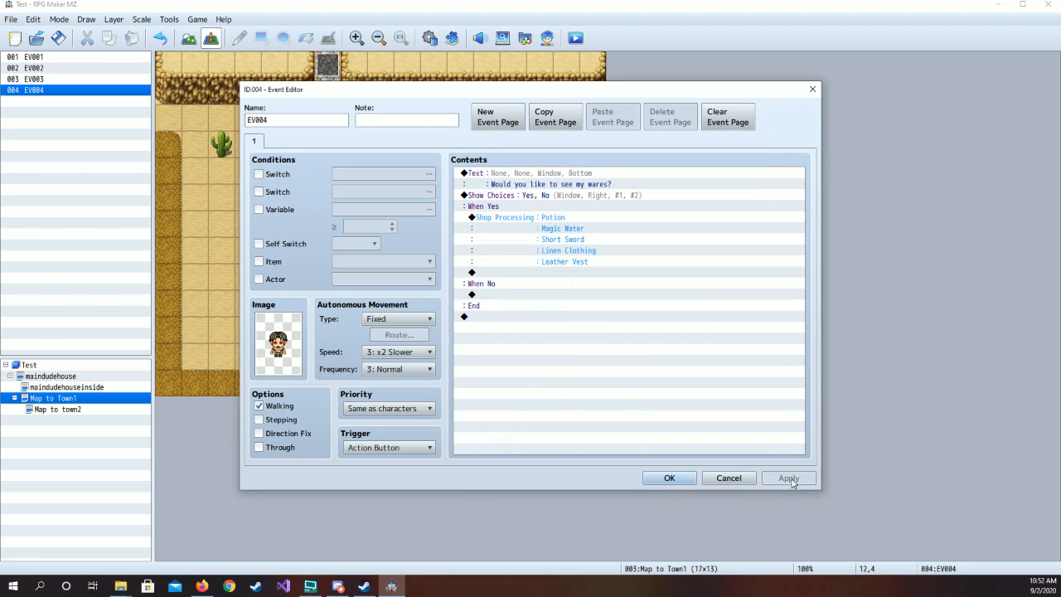
click(669, 478)
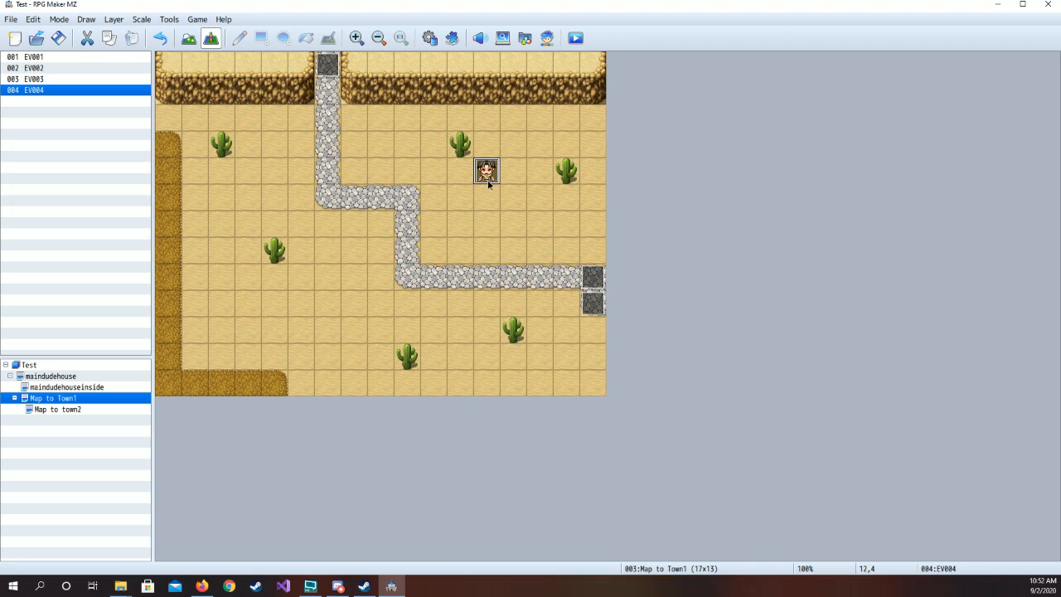
- Move the shopkeeper event to tile 12,7 and place the three-tile-wide market stall with purple awning and orange counter around it, above the stone path
drag(487, 238, 487, 249)
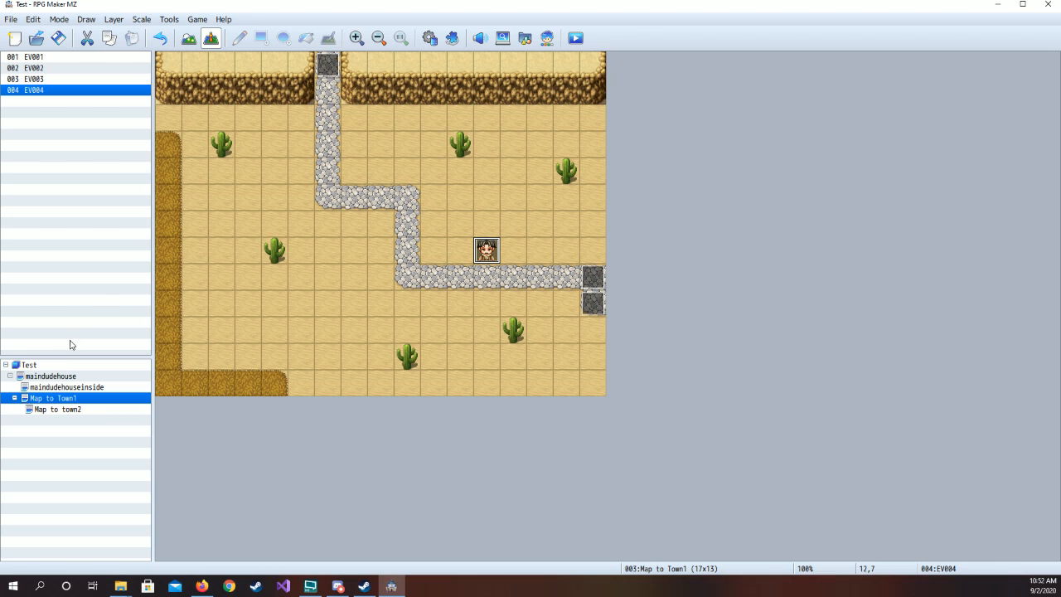
click(189, 38)
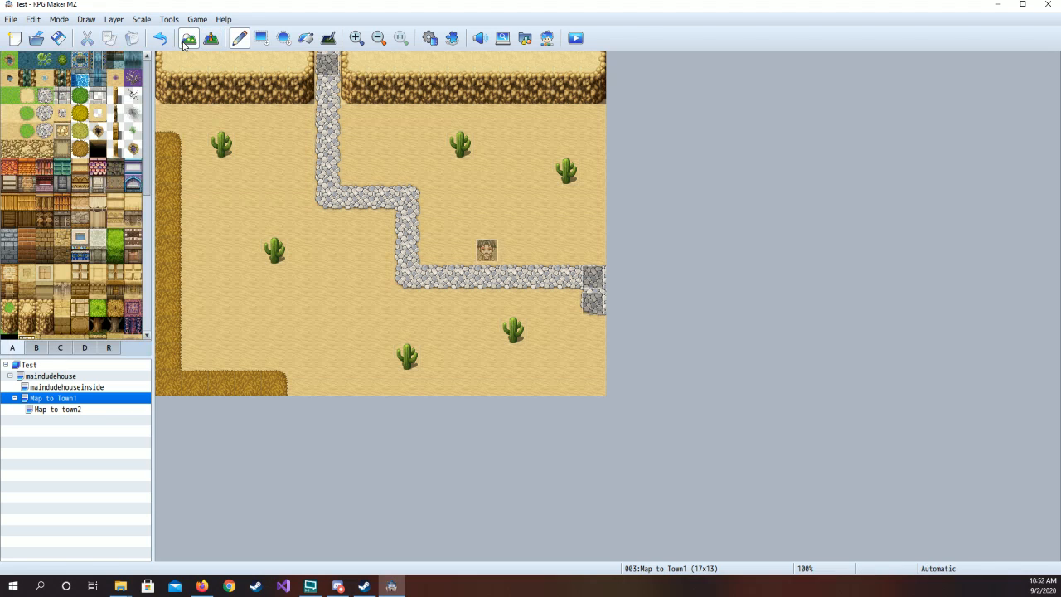
click(37, 349)
scroll(56, 290, down, 5)
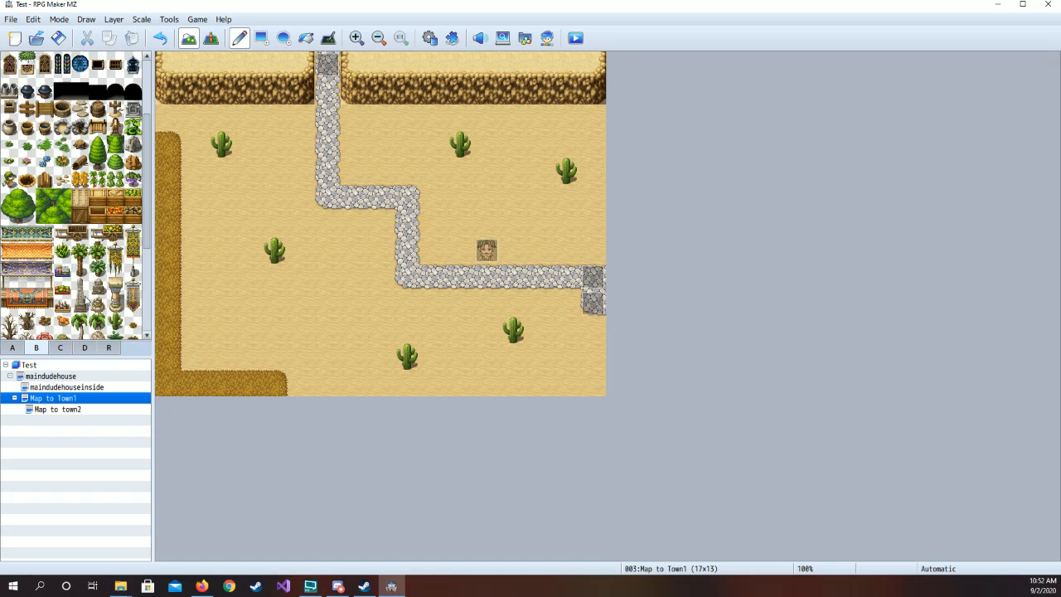
click(6, 246)
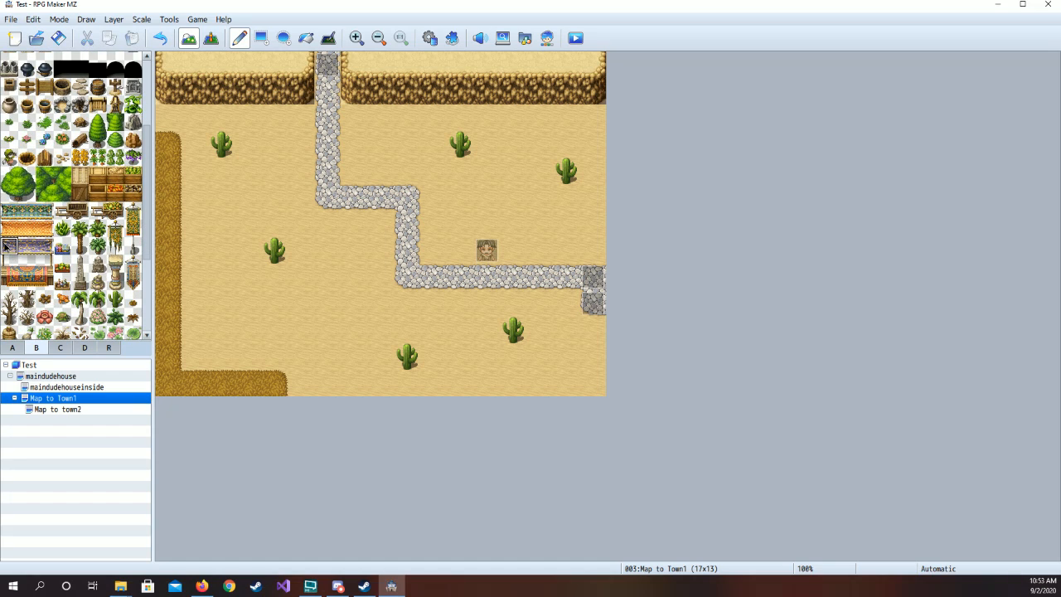
drag(6, 247, 49, 279)
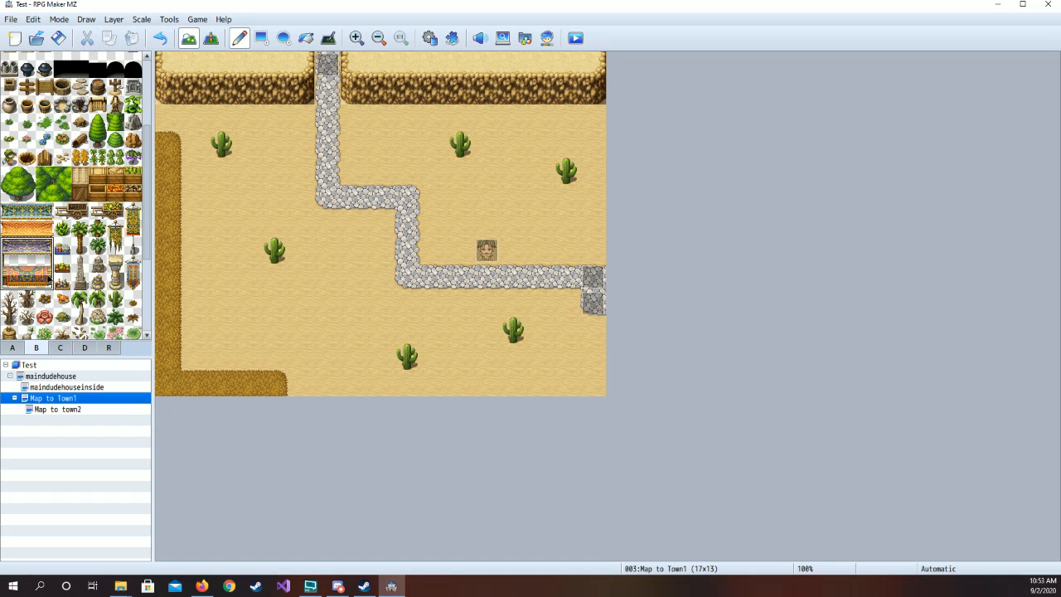
click(466, 201)
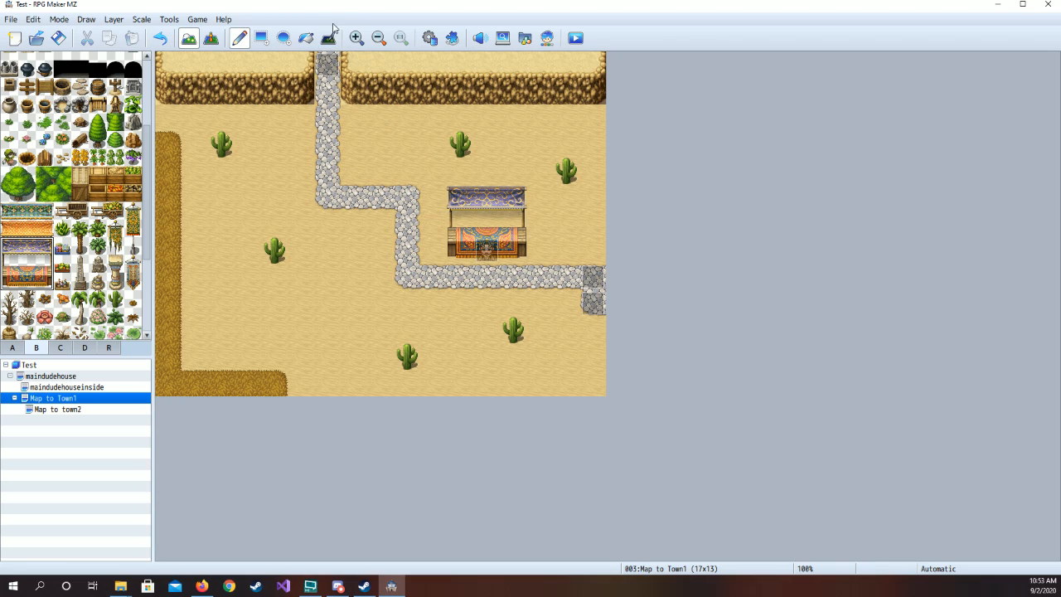
- Move the shopkeeper event to tile 12,6 behind the stall counter, set its priority to Above characters, and save it
click(211, 37)
drag(487, 255, 493, 229)
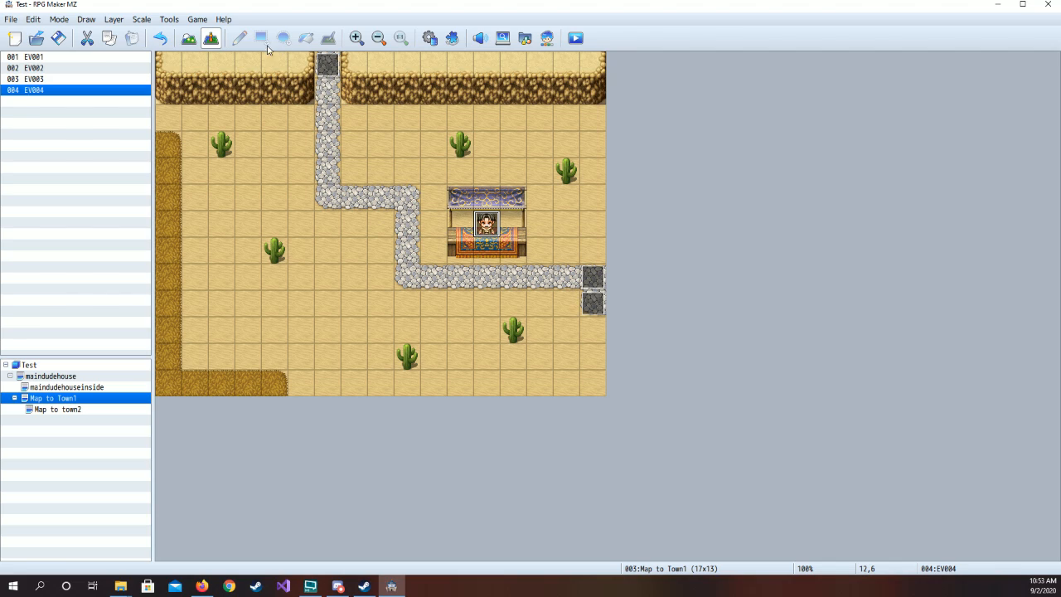
double_click(485, 234)
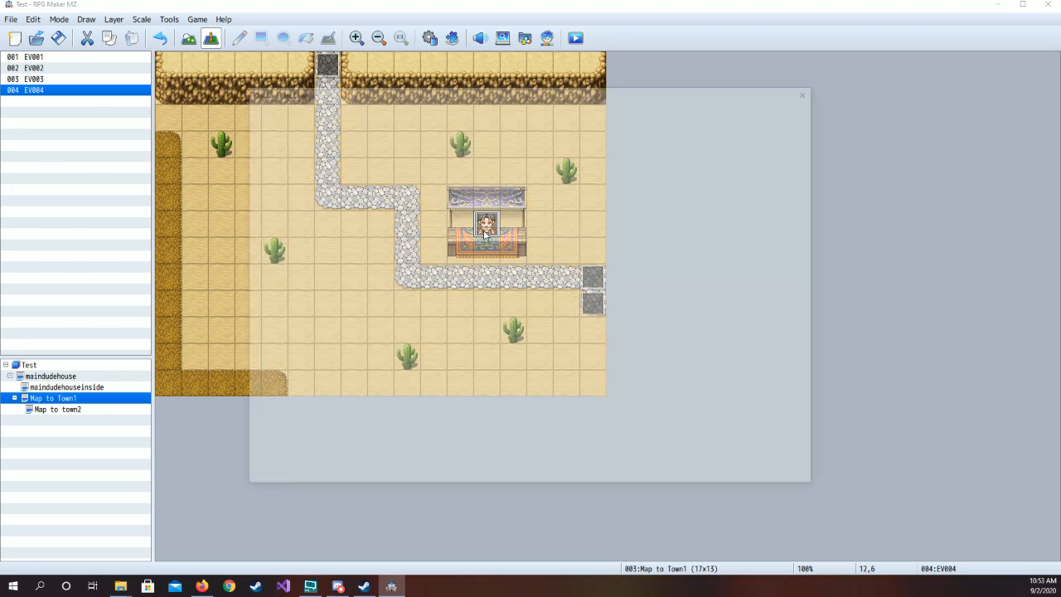
click(397, 411)
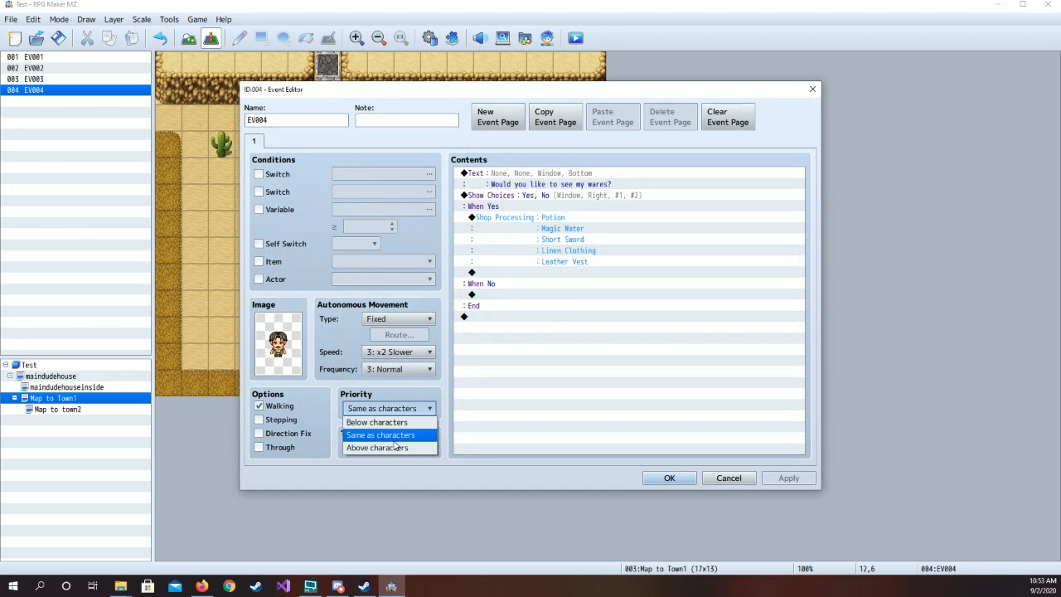
click(379, 448)
click(792, 478)
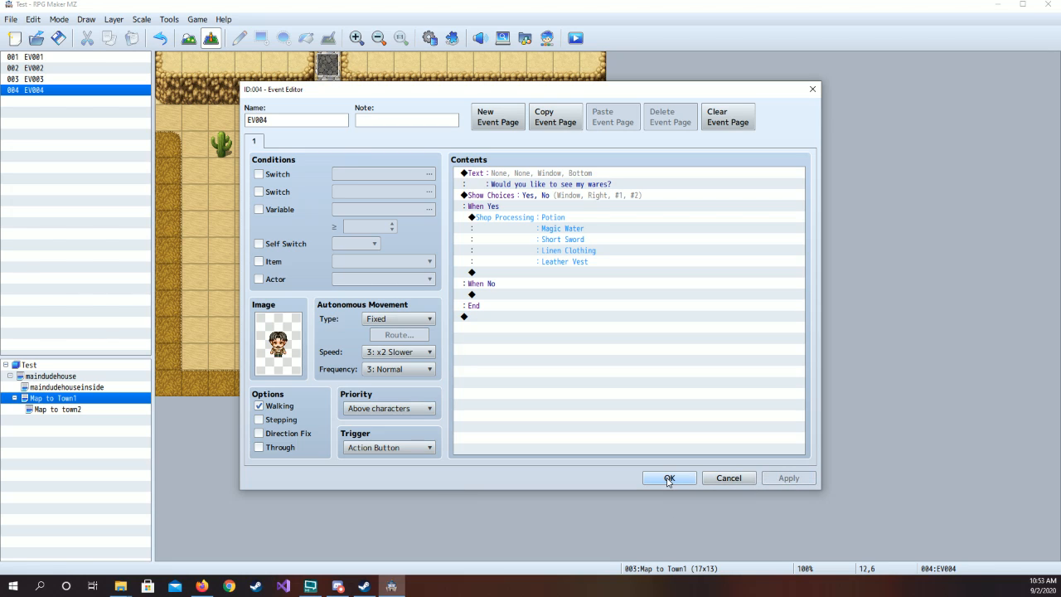
click(669, 477)
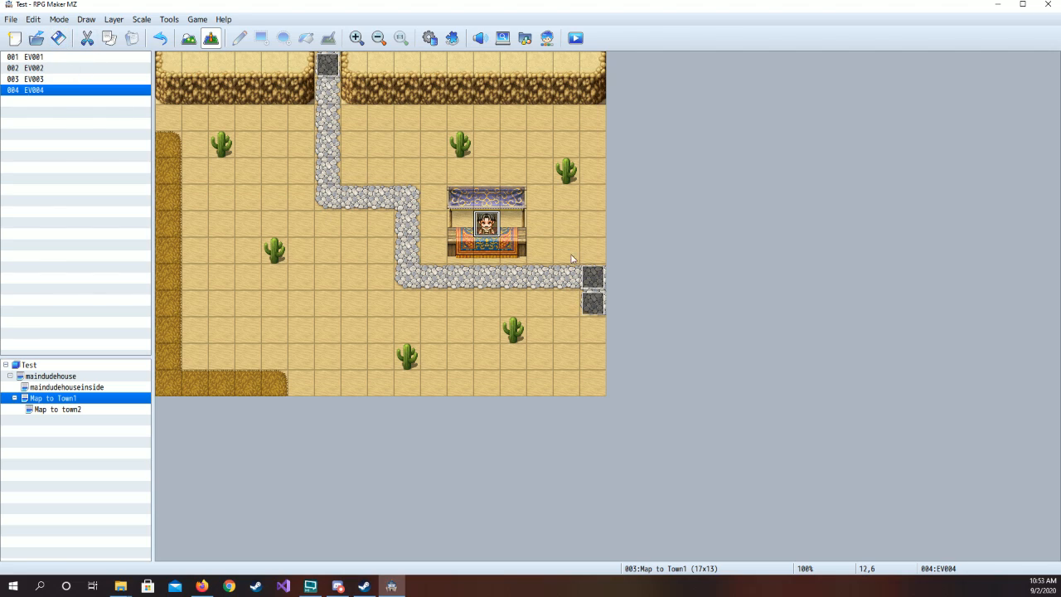
- Launch a playtest of the game and bring its title screen window into focus
click(576, 38)
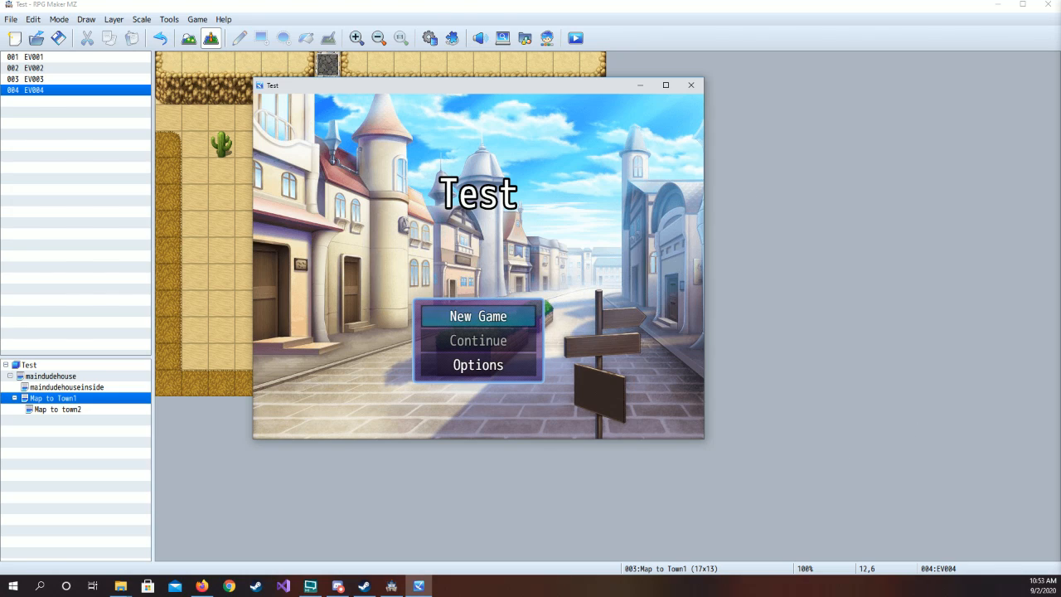
key(alt+Tab)
click(400, 151)
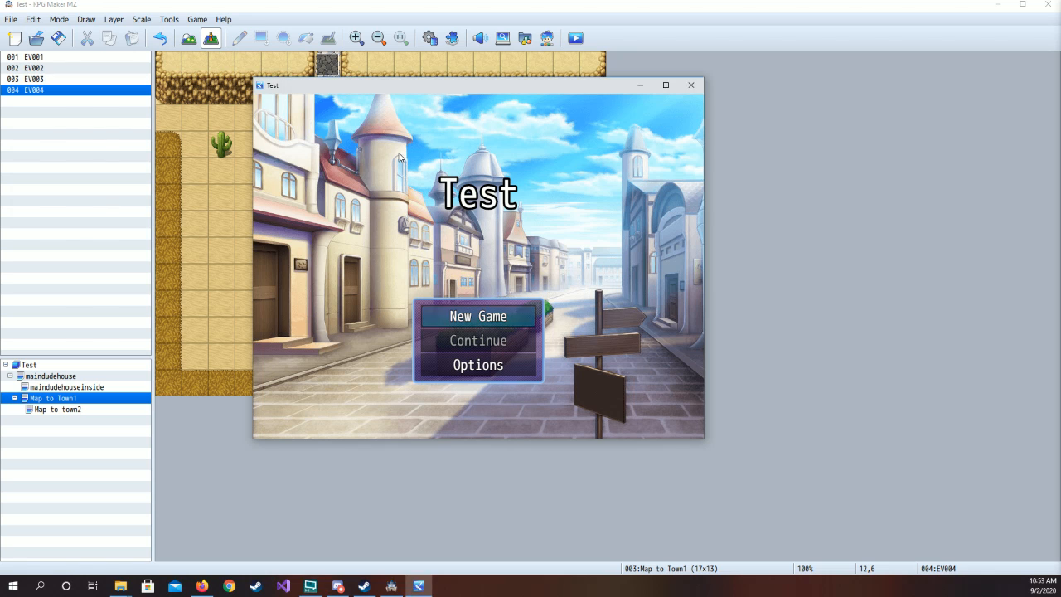
- Start a new game in the playtest and walk MainDude through the front door into his house
key(Return)
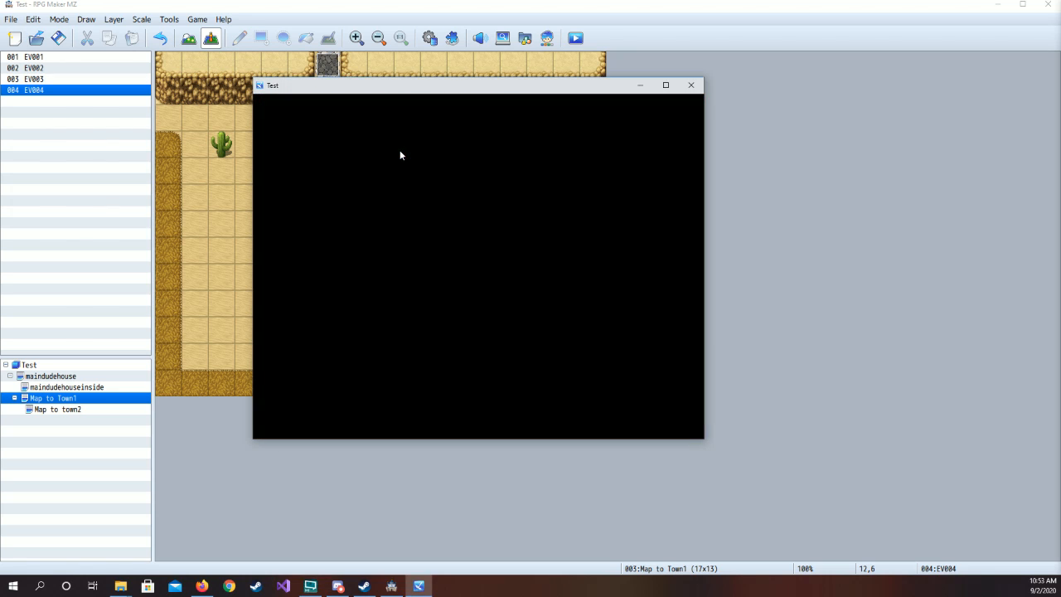
key(Up)
key(Up)
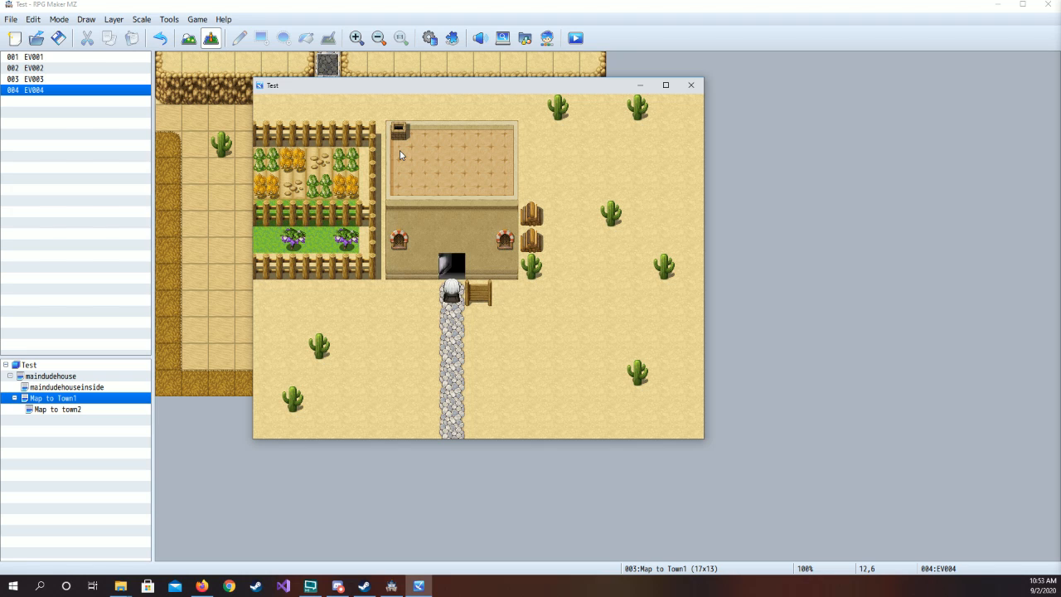
key(Up)
key(Up)
key(Up)
key(Up)
key(Up)
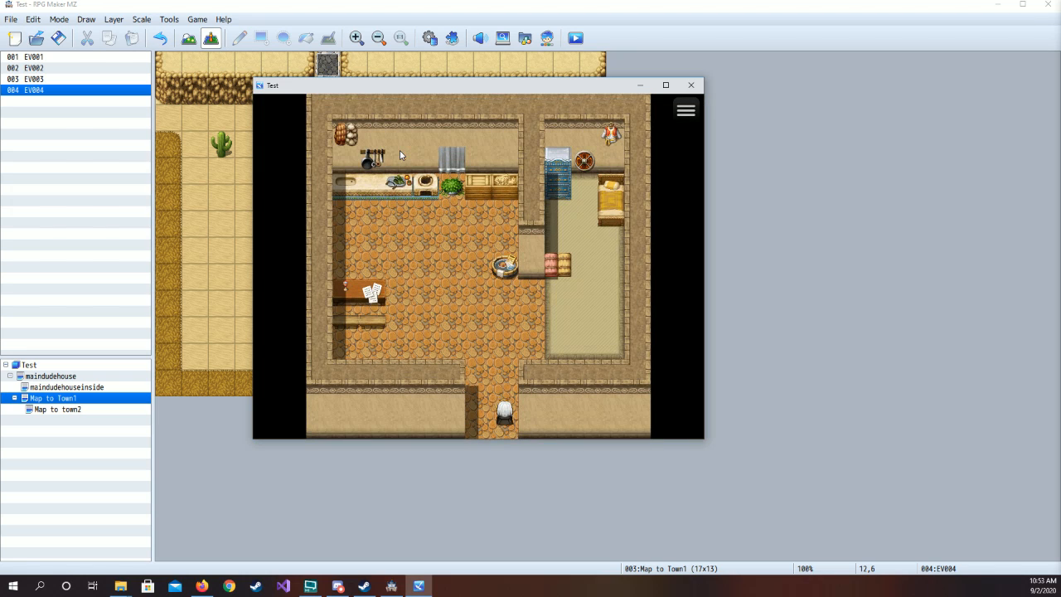
- Walk MainDude into the bedroom, interact with the blue dresser to collect the savings, and dismiss the message
key(Right)
key(Right)
key(Up)
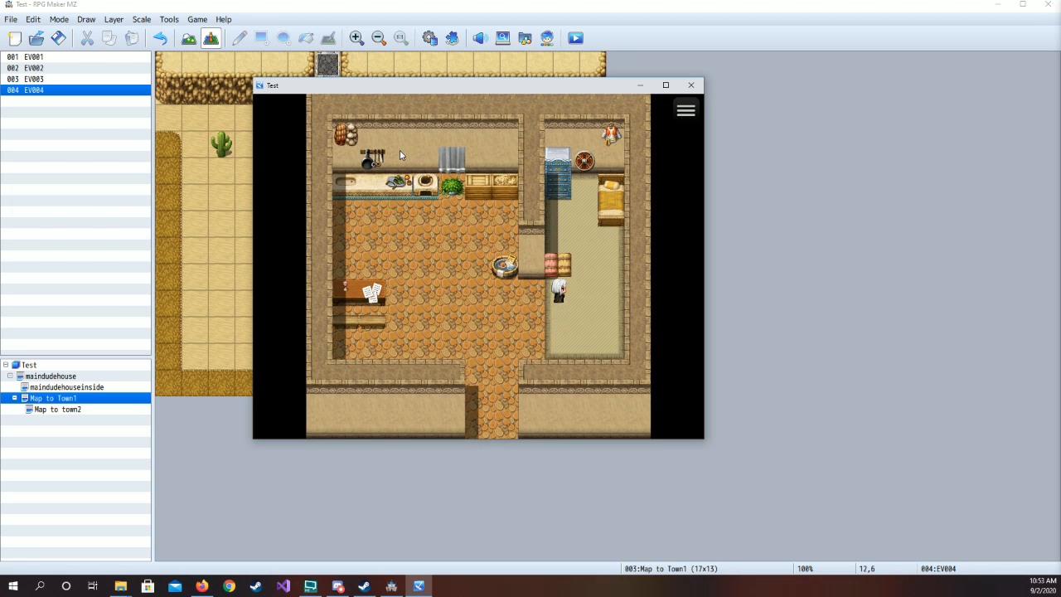
key(Right)
key(Up)
key(Up)
key(Left)
key(Up)
key(Up)
key(Return)
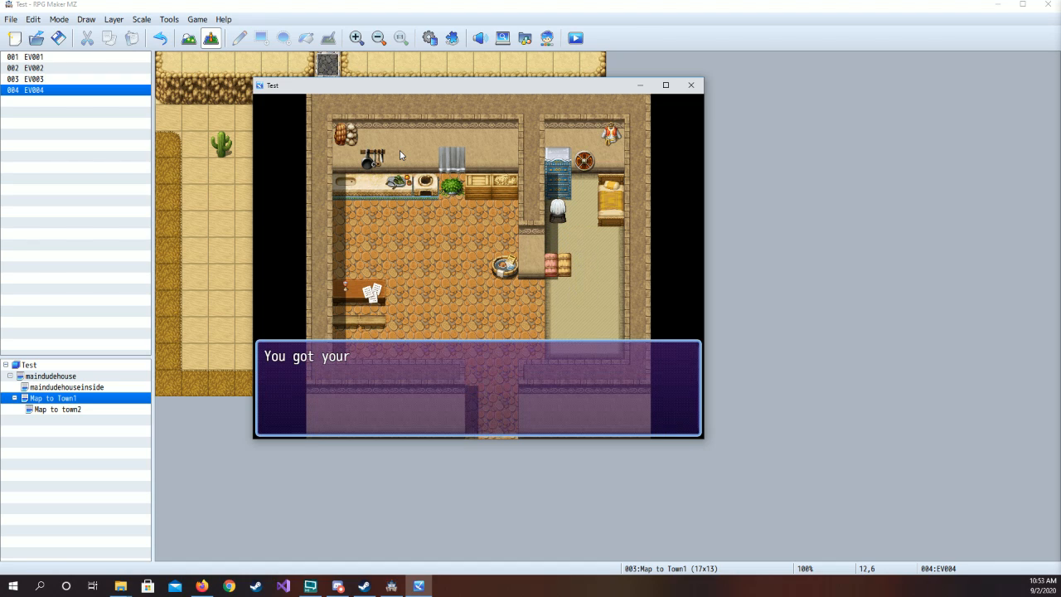
key(Return)
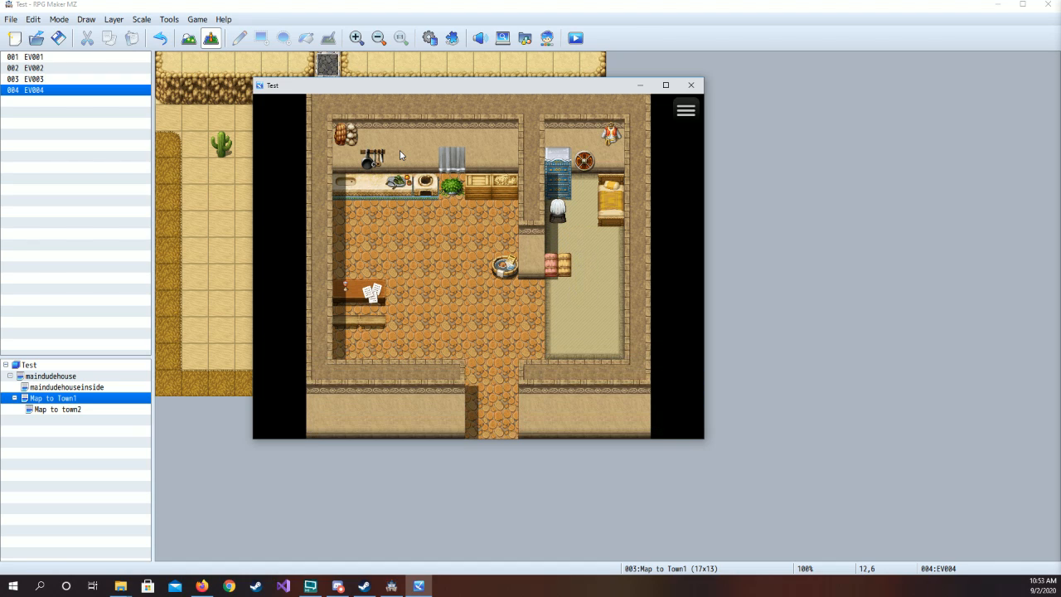
- Interact with the dresser again to test the one-time event, then check the party's gold in the game menu
key(Return)
key(Return)
key(Down)
key(Right)
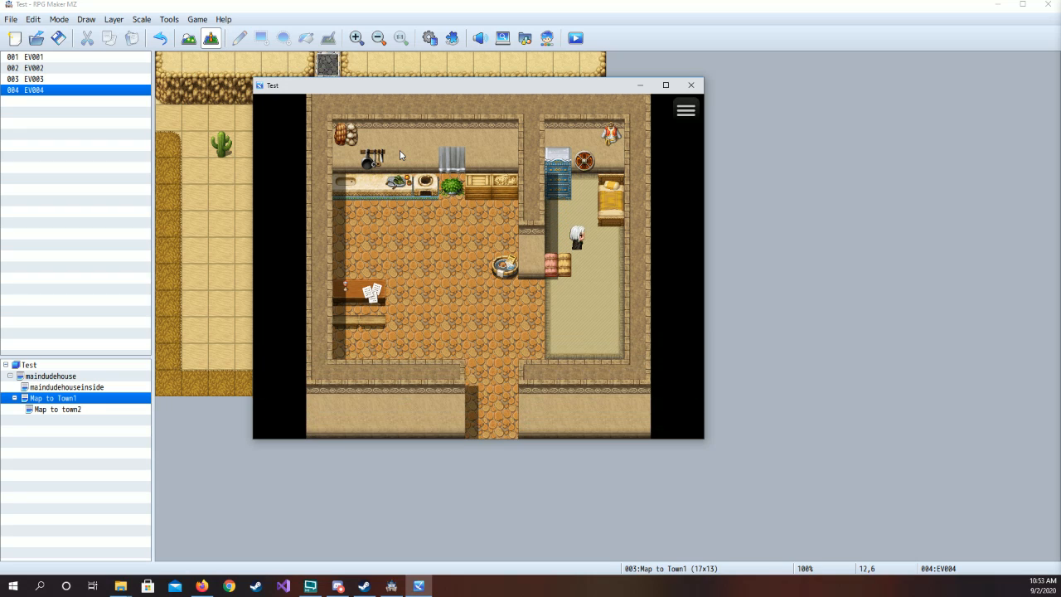
key(Right)
key(Down)
key(Escape)
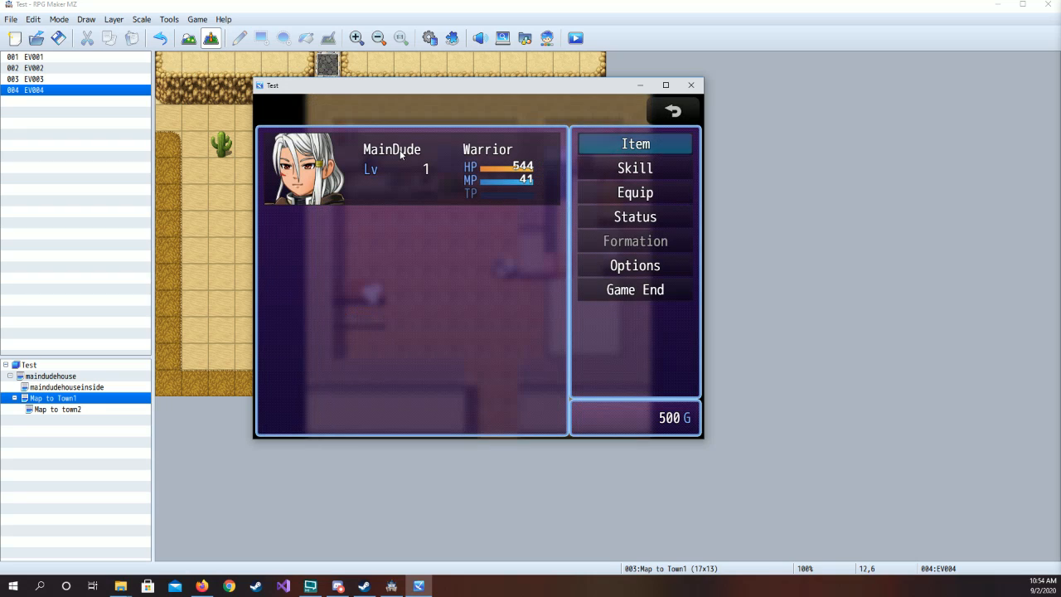
key(Escape)
- Walk back toward the main room and view MainDude's equipment from the game menu
key(Down)
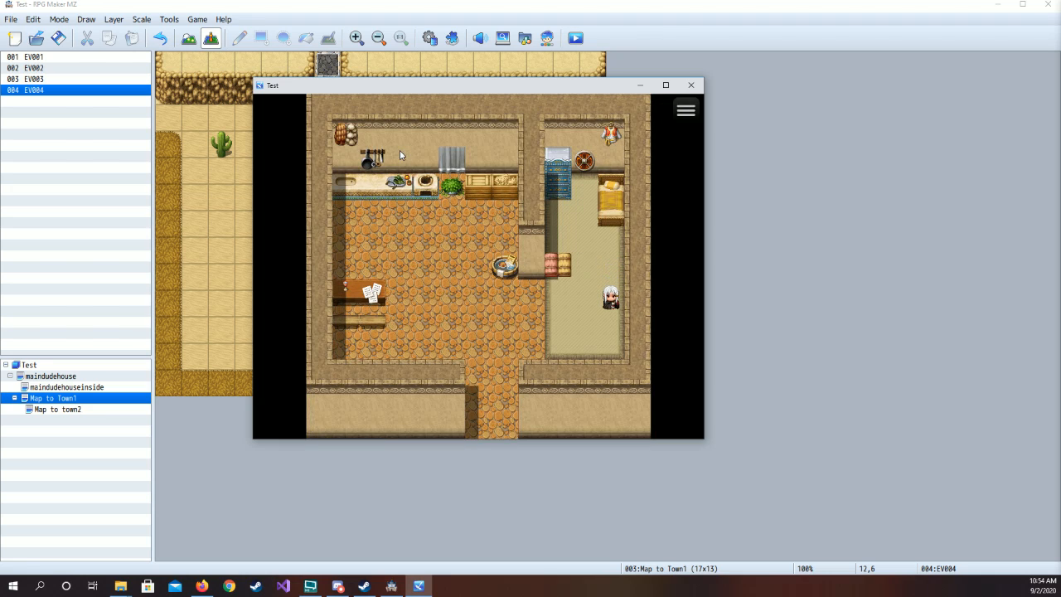
key(Down)
key(Left)
key(Escape)
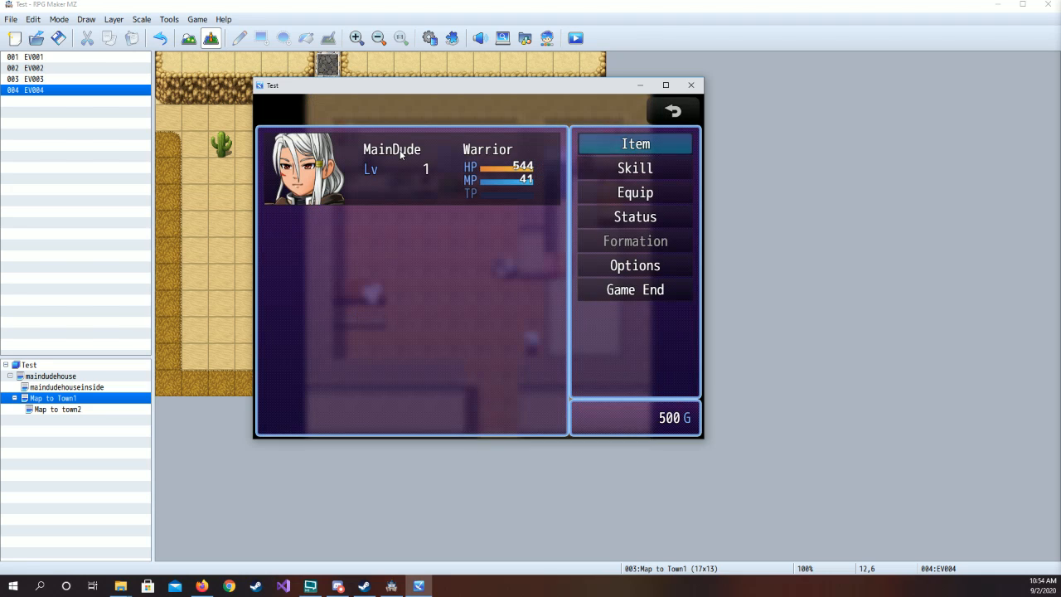
key(Down)
key(Down)
key(Return)
key(Return)
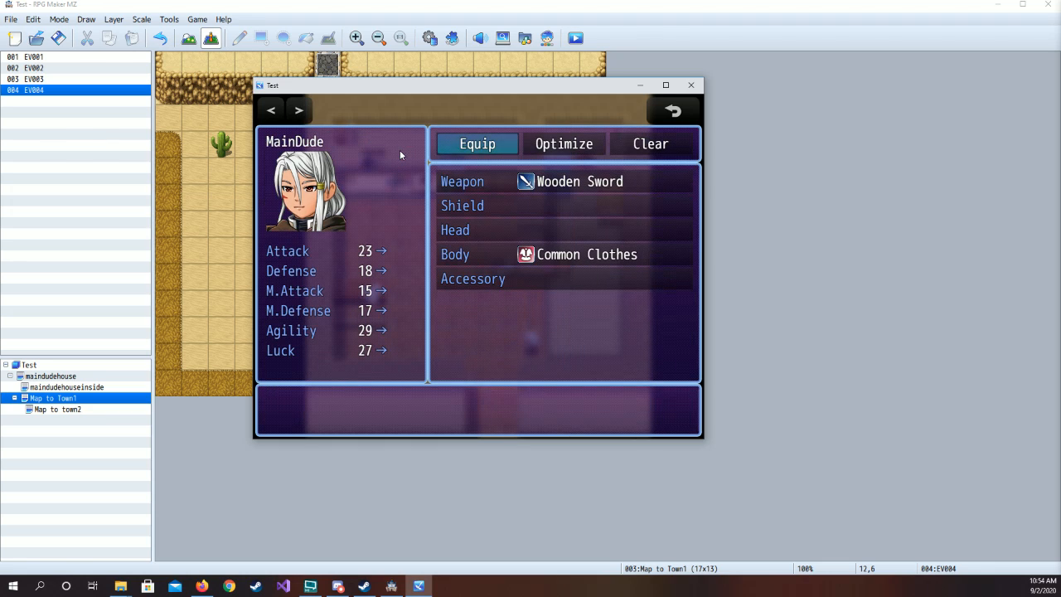
key(Escape)
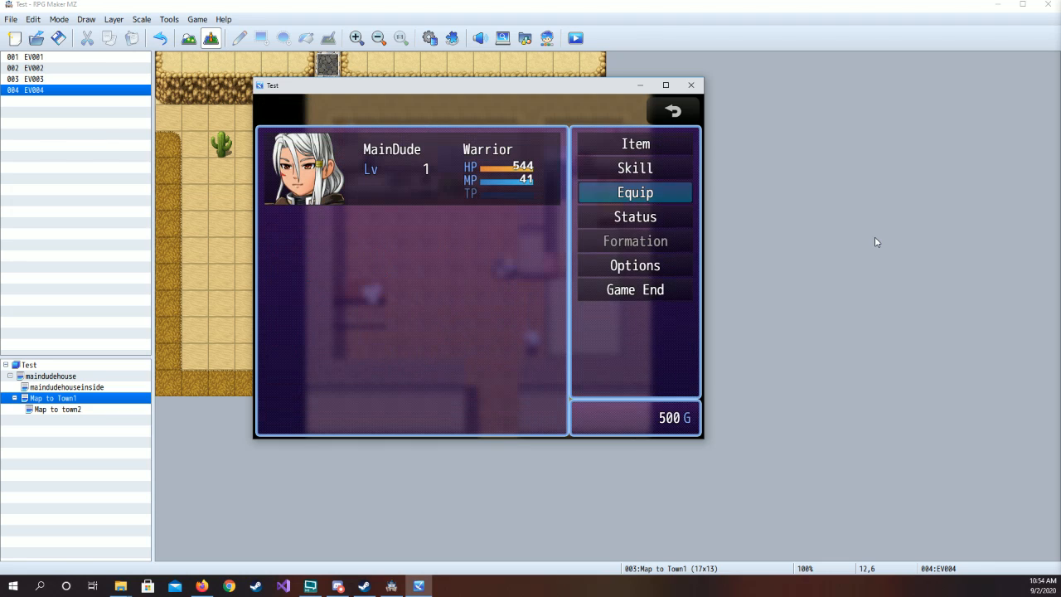
- Close the game menu, leave the house, and walk south to Map to Town1
key(Escape)
key(Left)
key(Down)
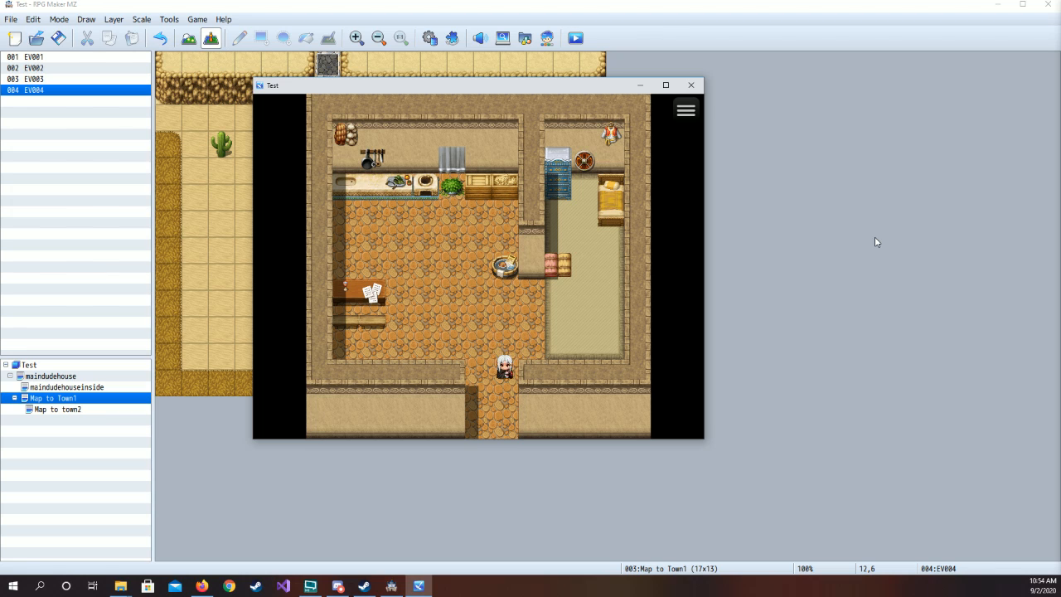
key(Down)
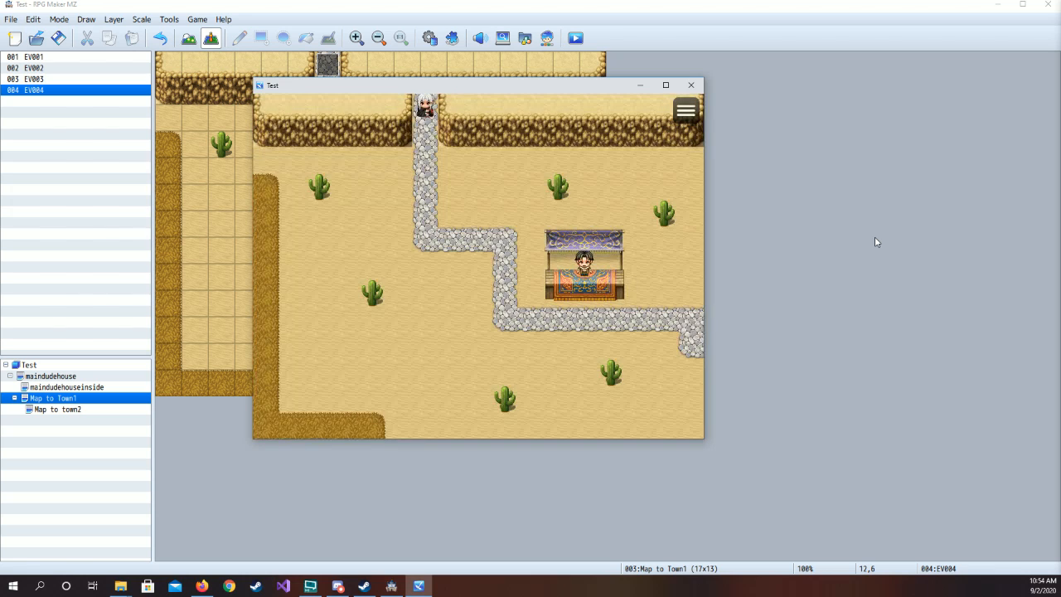
- Follow the stone path to the market stall and face the shopkeeper across the counter
key(Down)
key(Right)
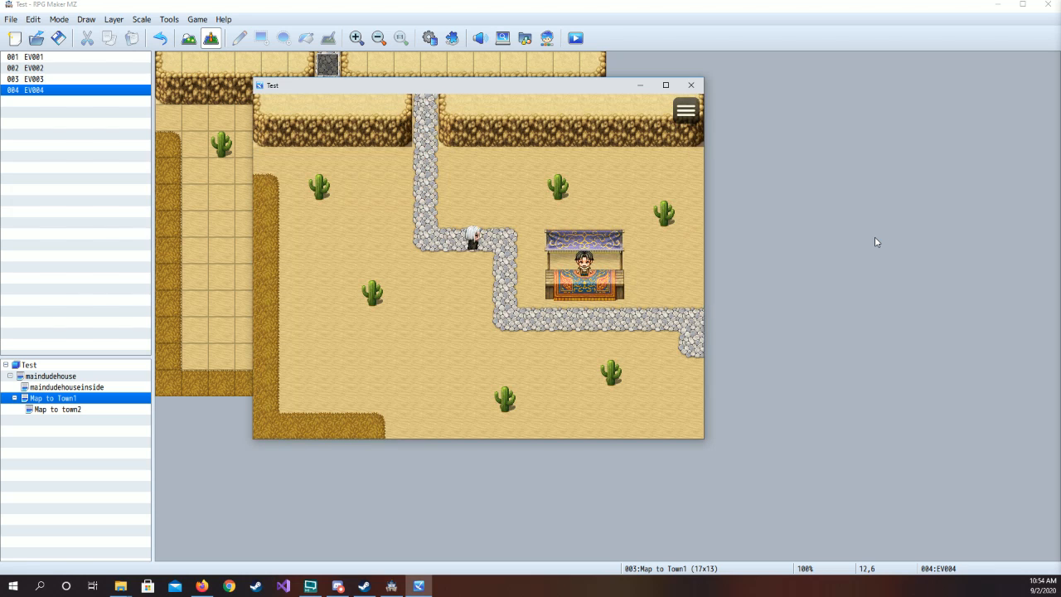
key(Down)
key(Right)
key(Down)
key(Right)
key(Up)
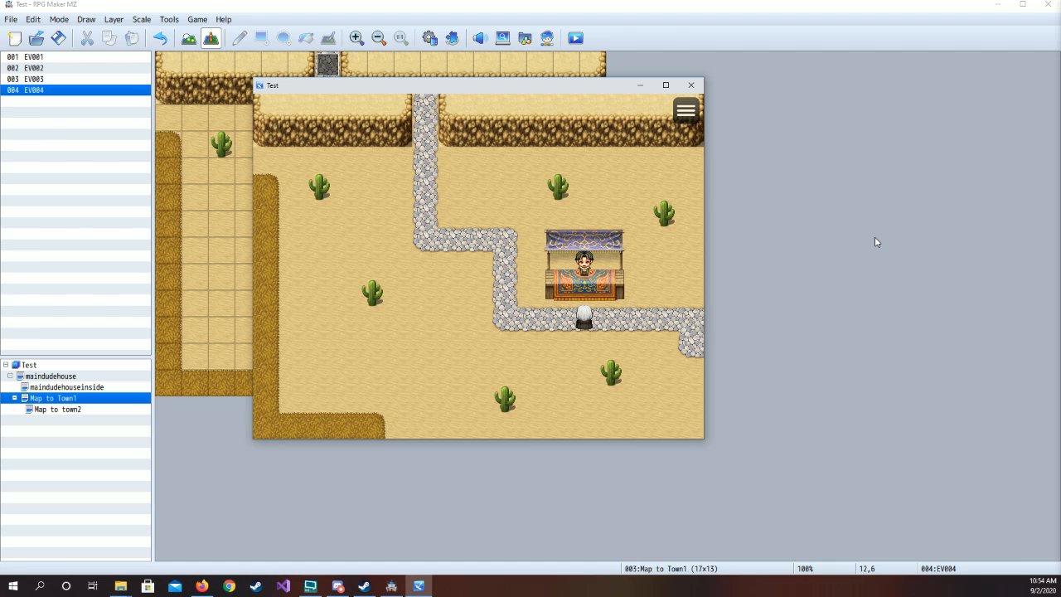
- Walk MainDude around the back of the market stall to test its passability, then close the playtest
key(Right)
key(Up)
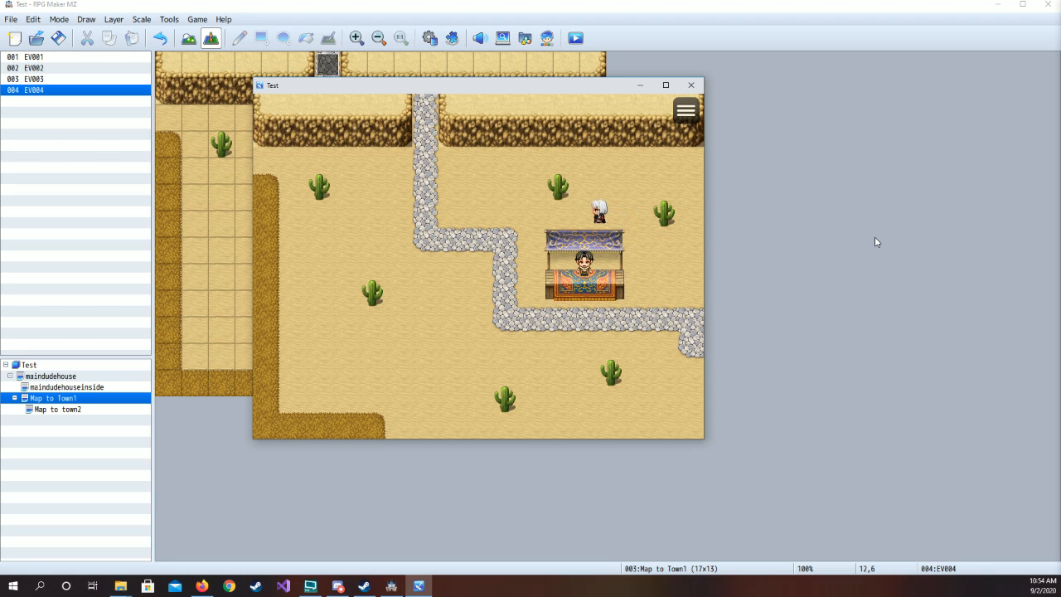
key(Left)
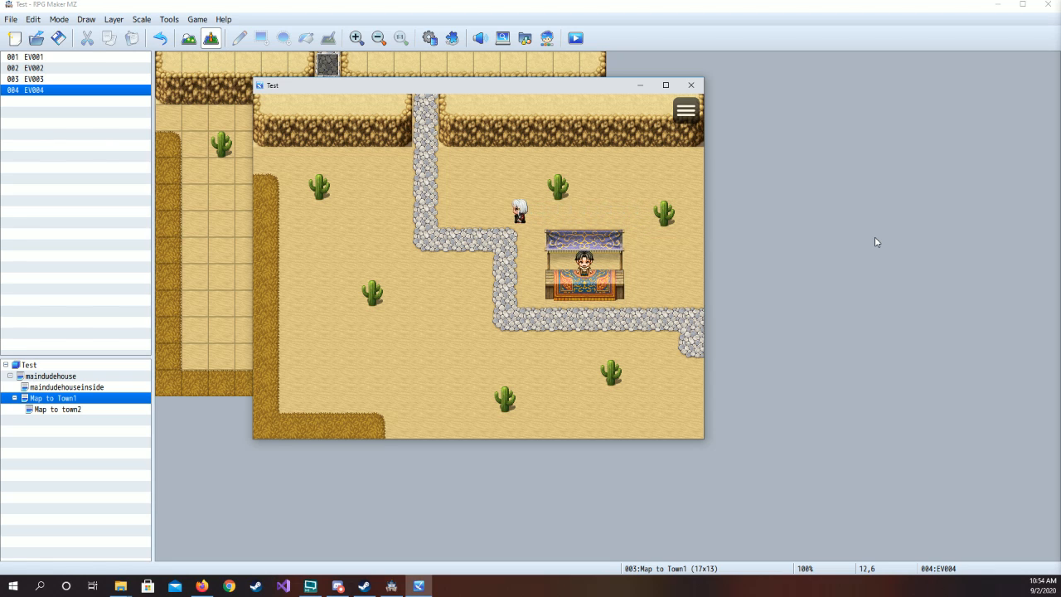
key(Down)
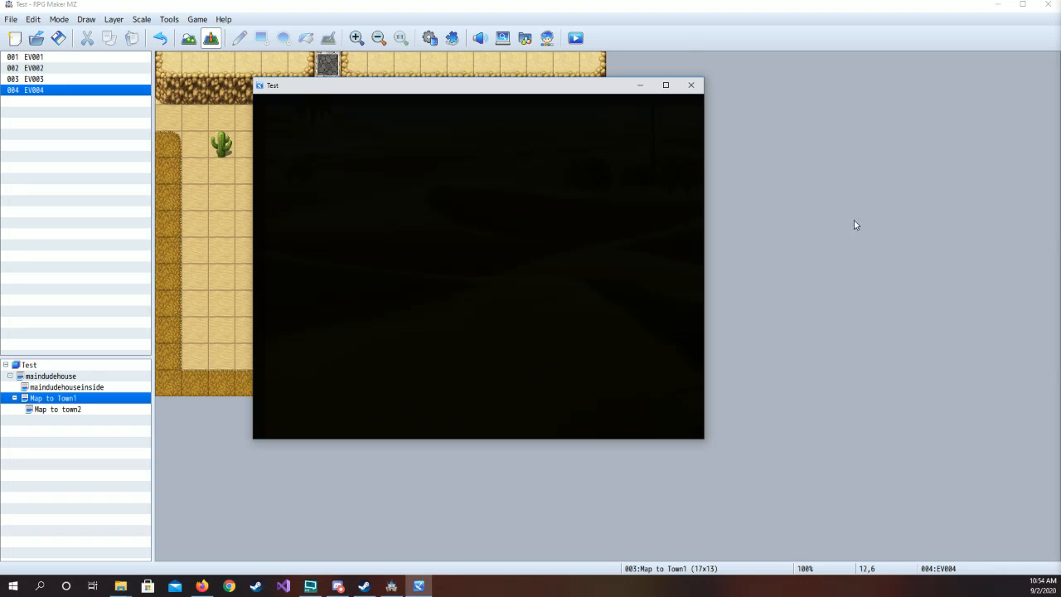
click(687, 86)
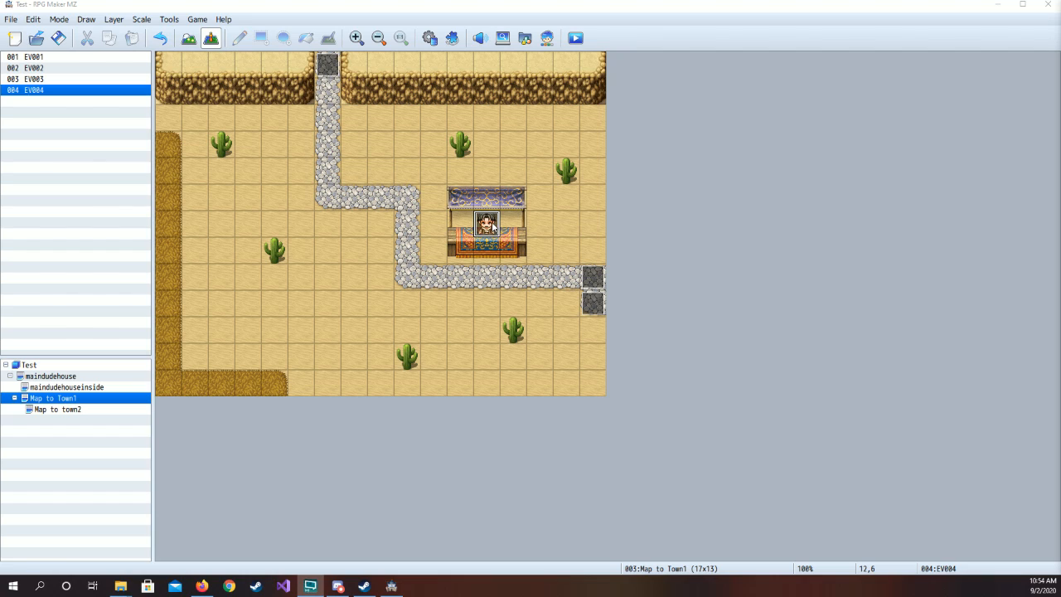
drag(490, 230, 492, 181)
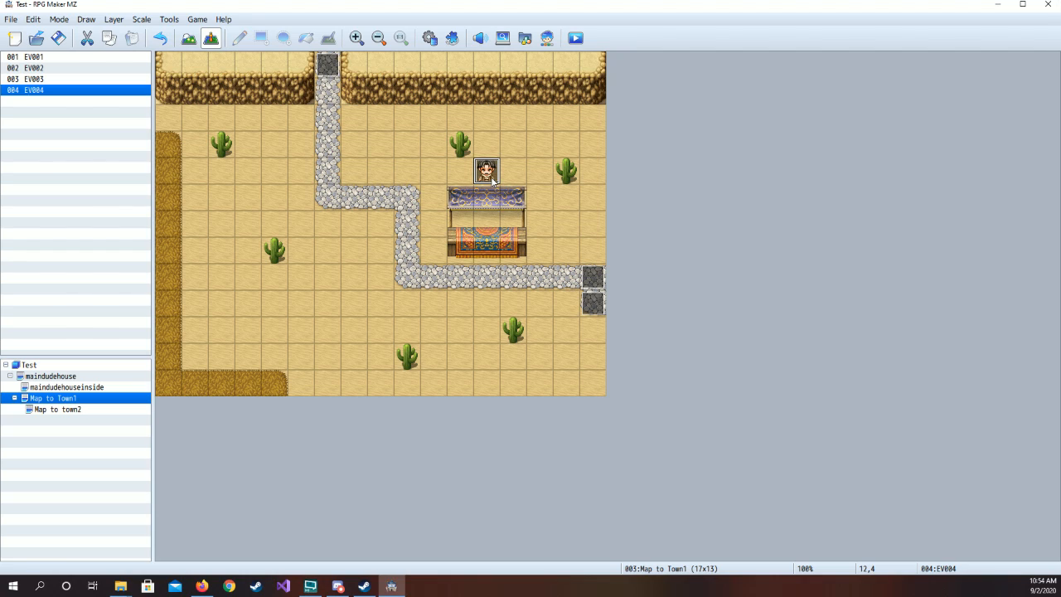
click(185, 40)
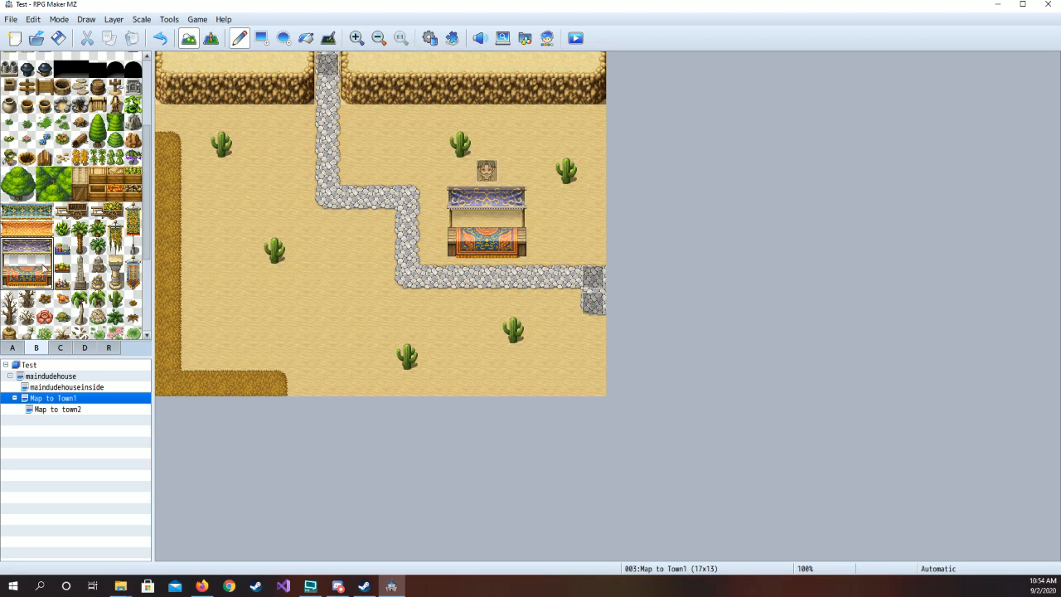
click(8, 262)
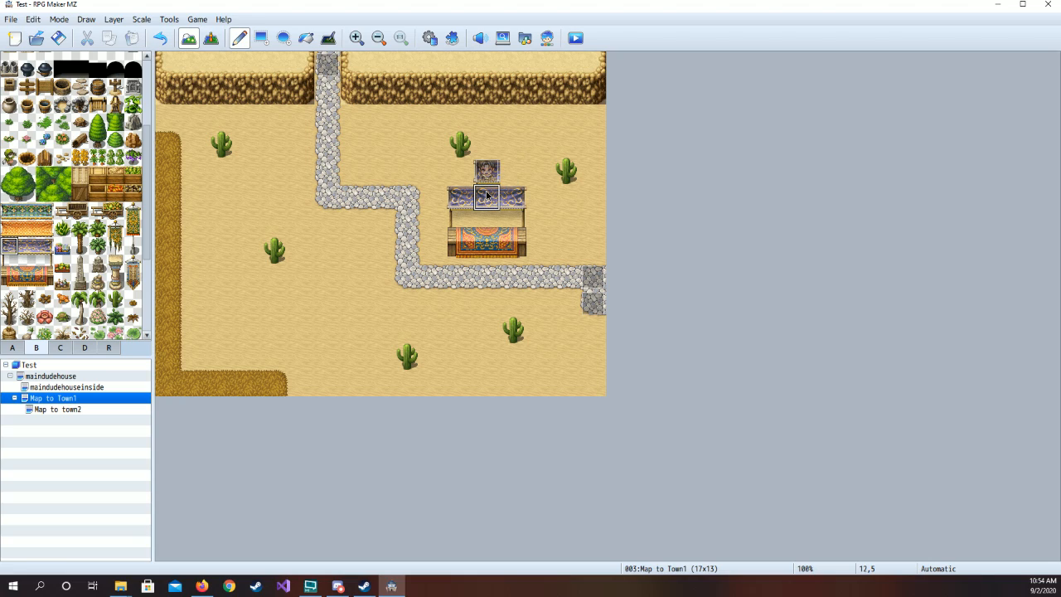
click(159, 39)
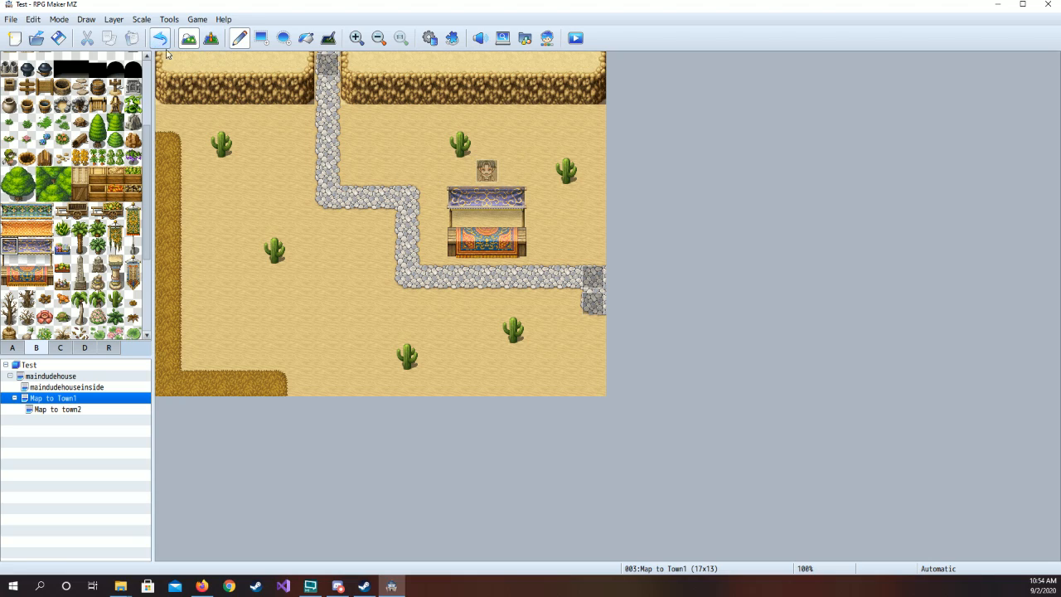
click(209, 38)
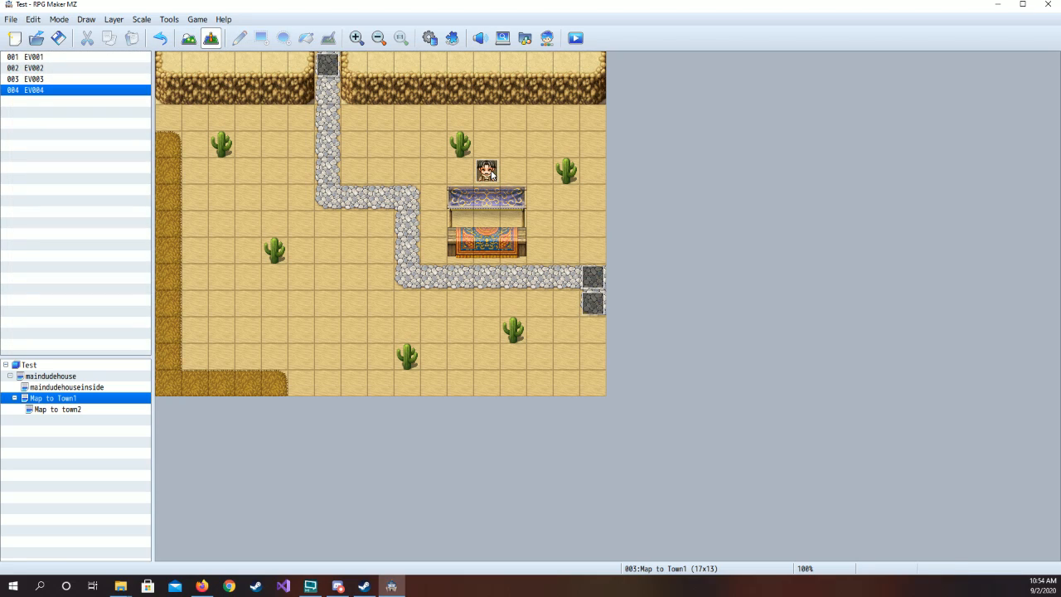
click(491, 171)
drag(490, 172, 490, 219)
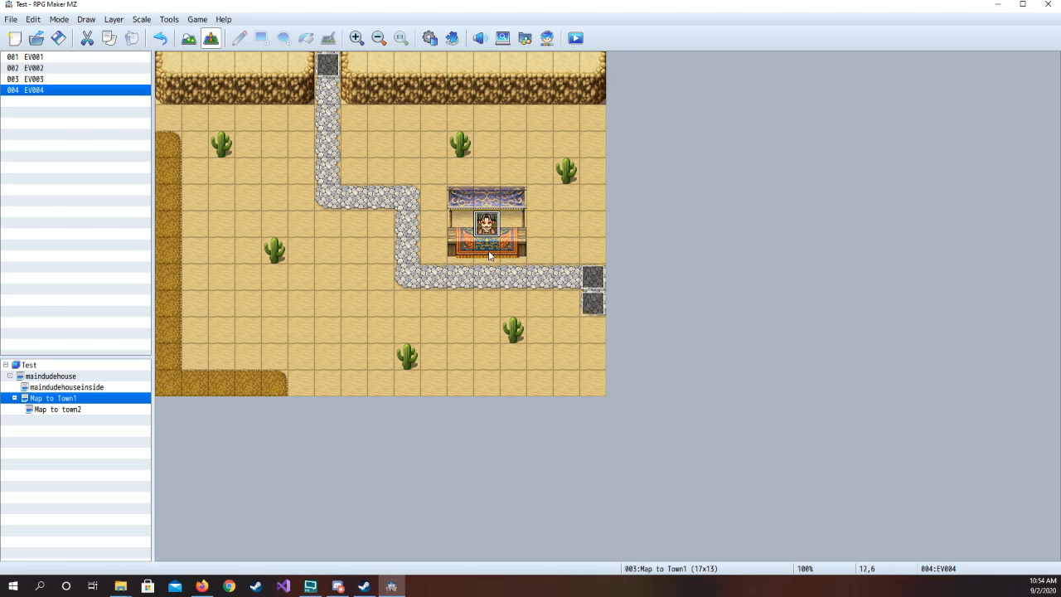
- Open the shopkeeper event at tile 12,6 and copy its event page
click(489, 251)
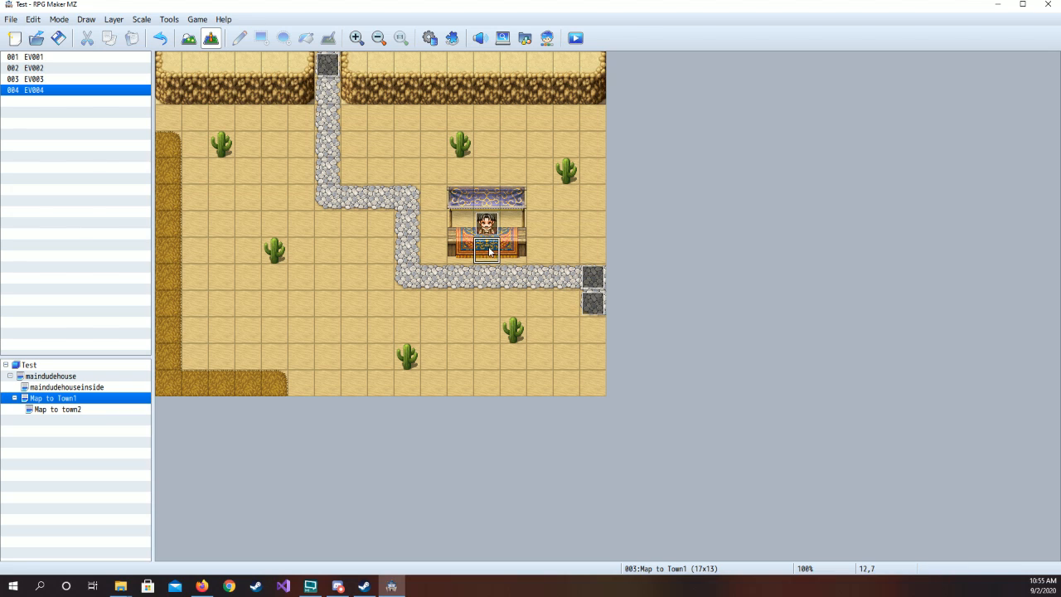
click(490, 223)
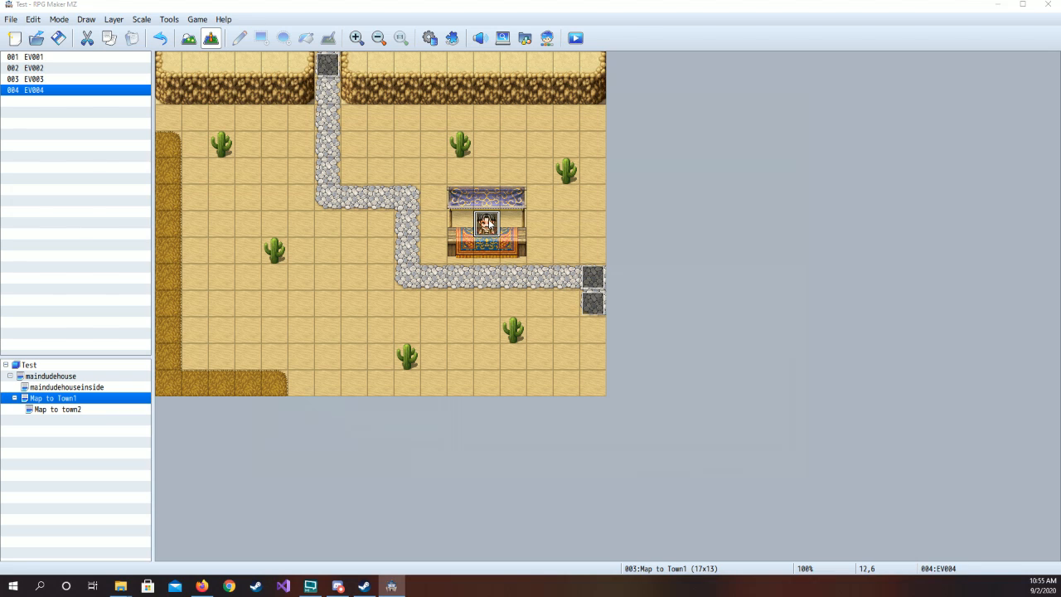
double_click(489, 222)
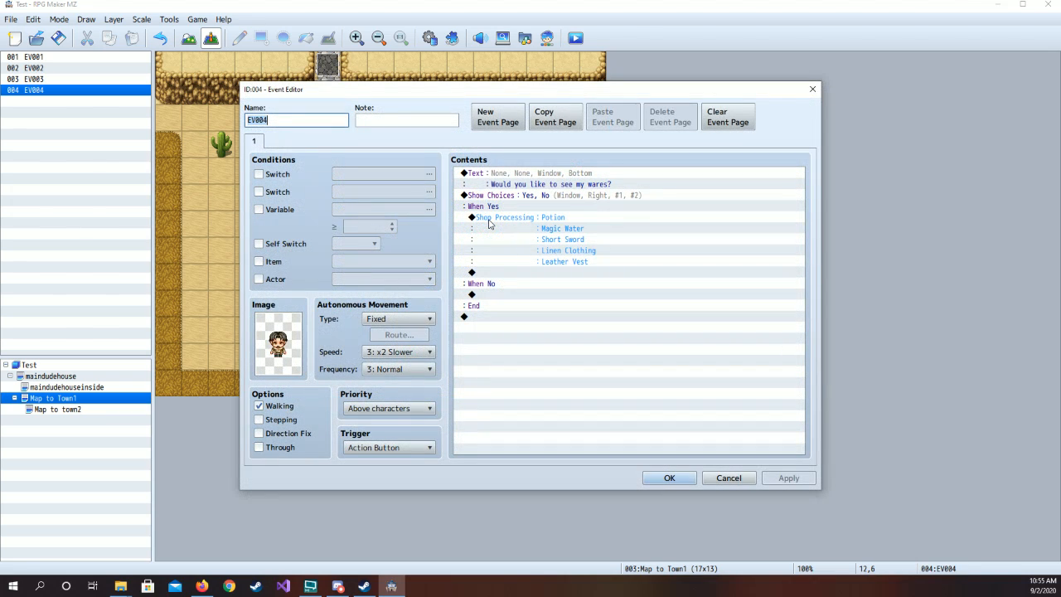
click(566, 131)
- Delete the text, choices and shop processing commands from the shopkeeper event behind the counter, then apply and save it
click(578, 174)
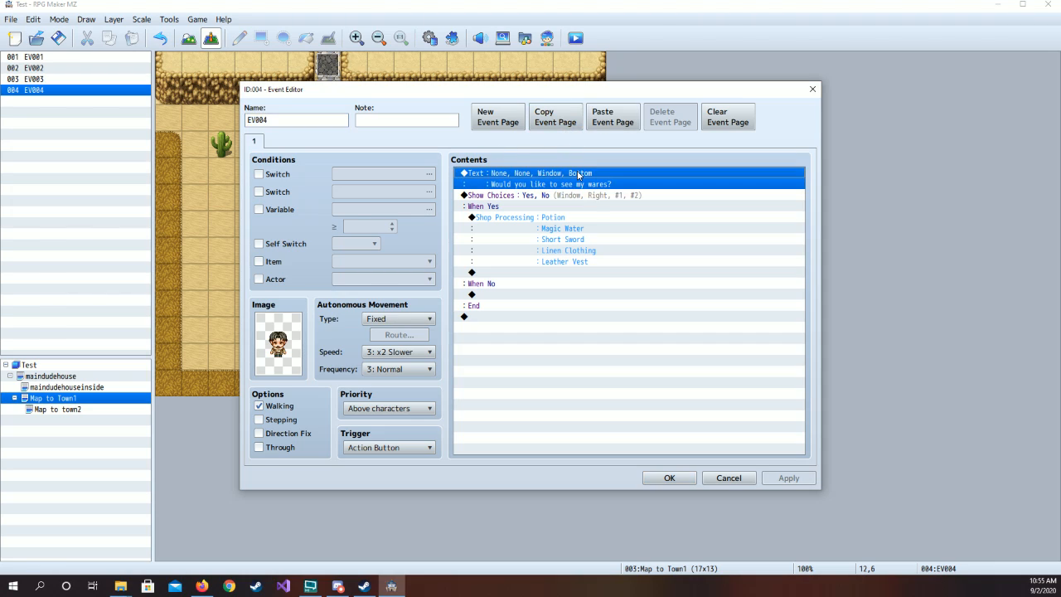
key(Delete)
key(Delete)
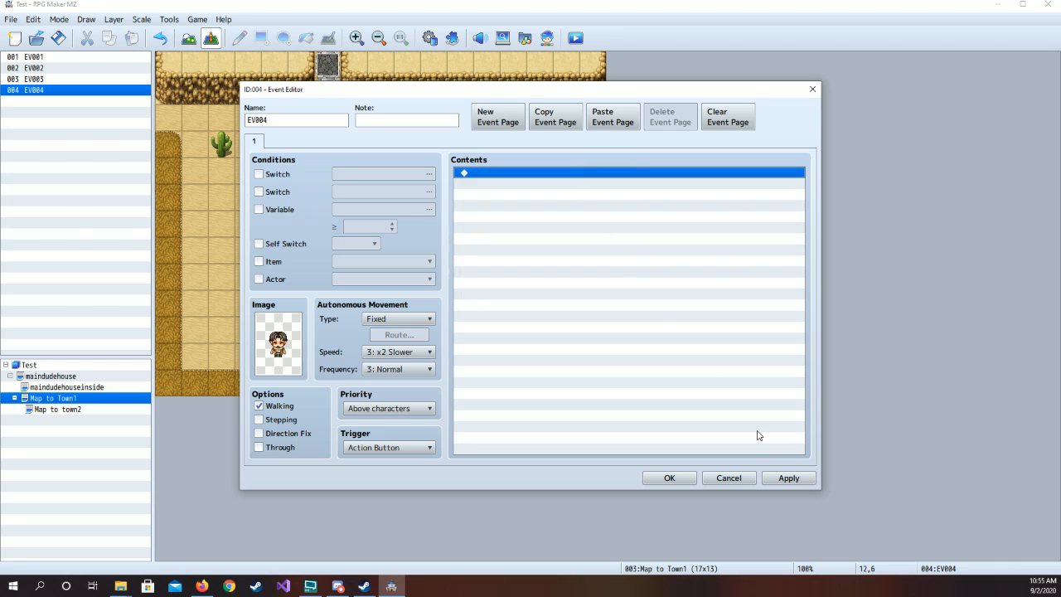
click(802, 480)
click(669, 477)
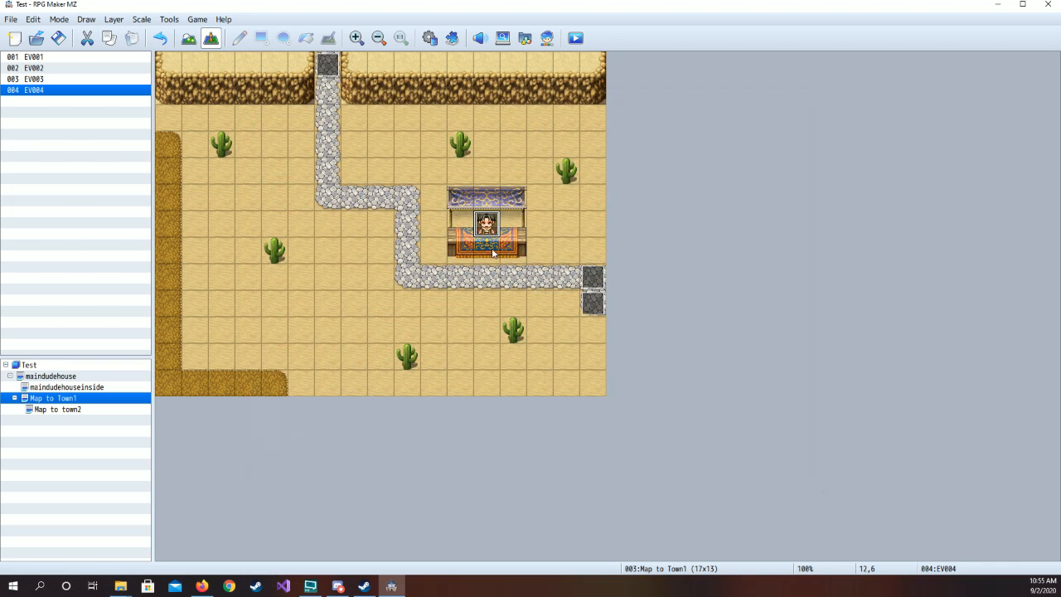
- Create a new event on the counter at tile 12,7, paste the copied shopkeeper page into it, and delete its blank first page
double_click(488, 250)
click(528, 174)
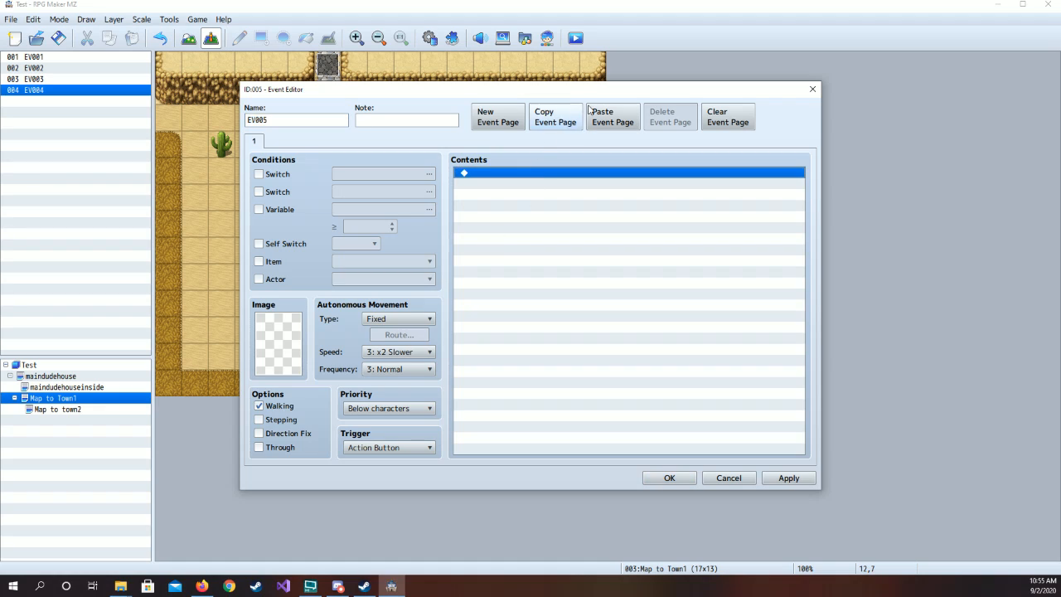
click(613, 117)
click(254, 142)
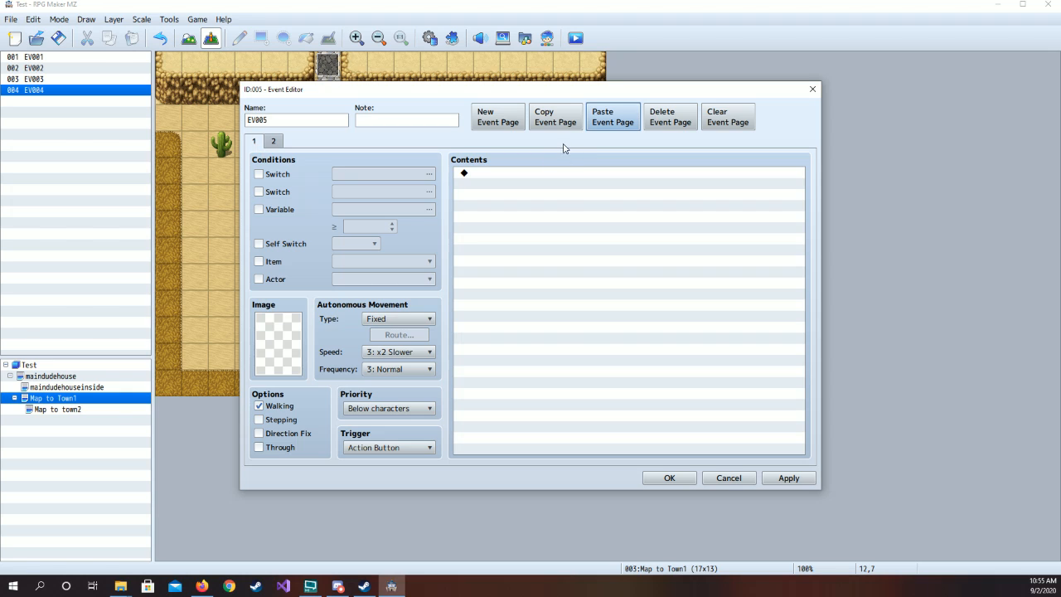
click(669, 117)
- Remove the counter event's character image, set its priority to Same as characters, then apply and save the event
double_click(294, 331)
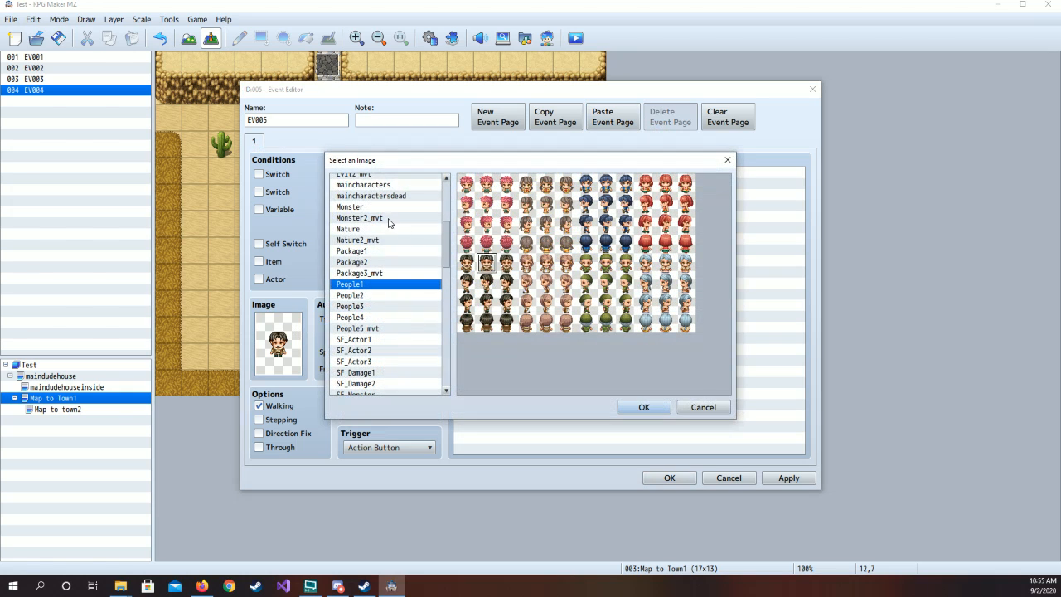
scroll(382, 248, up, 6)
click(380, 179)
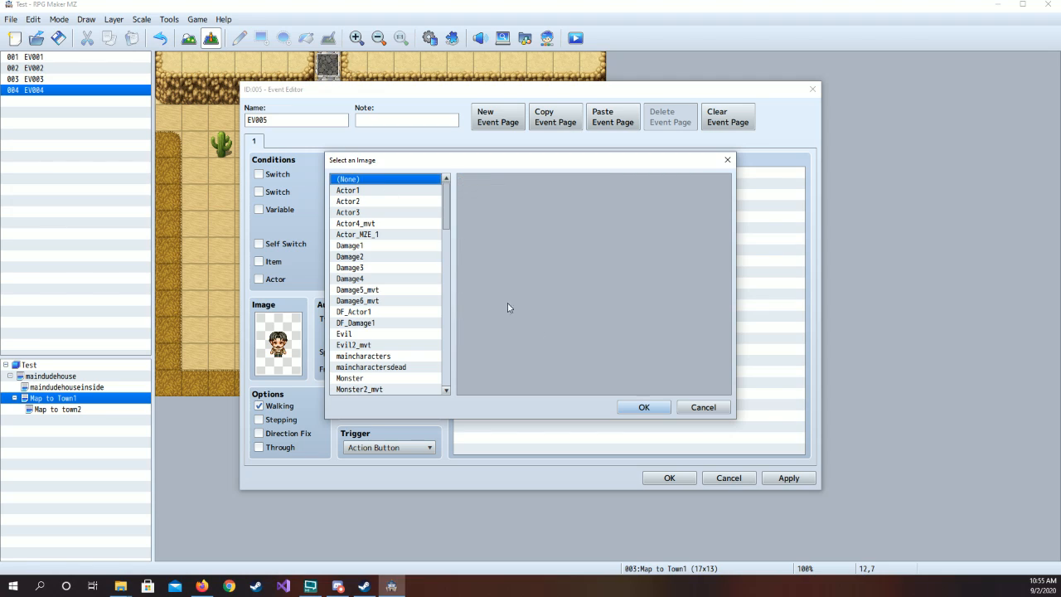
click(644, 409)
click(388, 408)
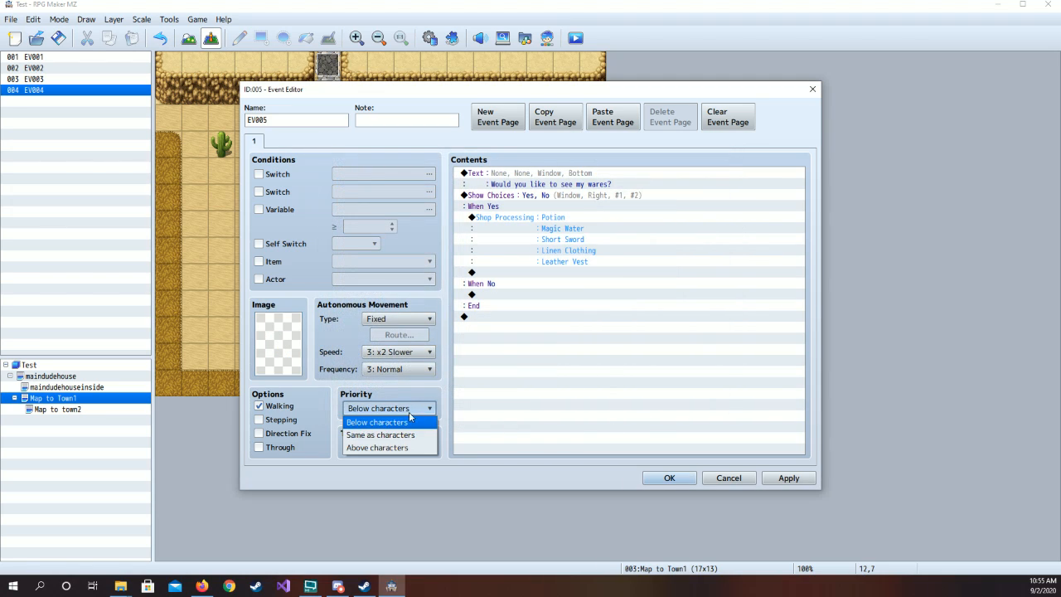
click(398, 441)
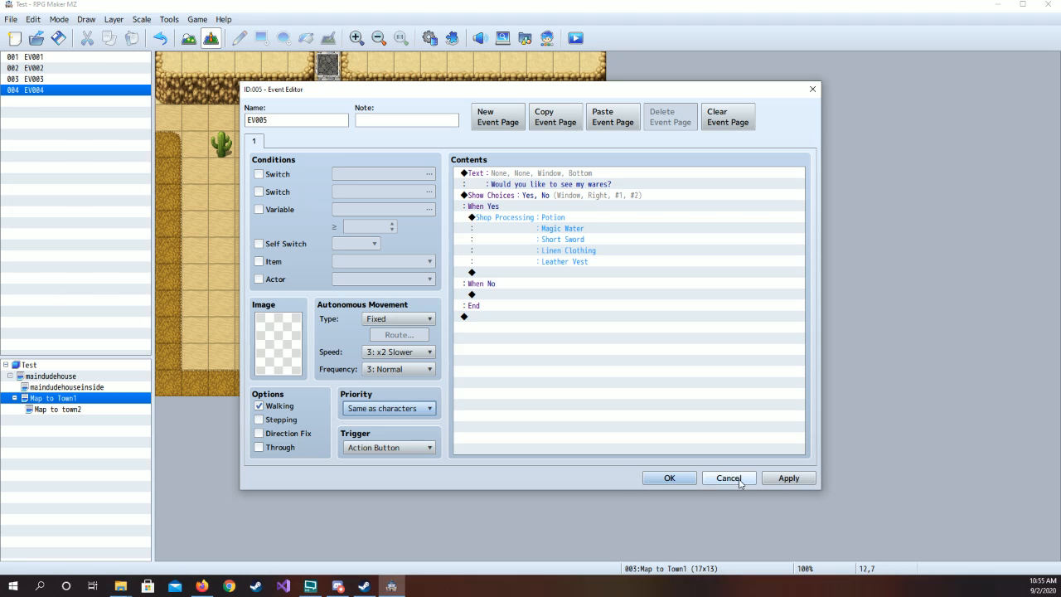
click(777, 482)
click(665, 479)
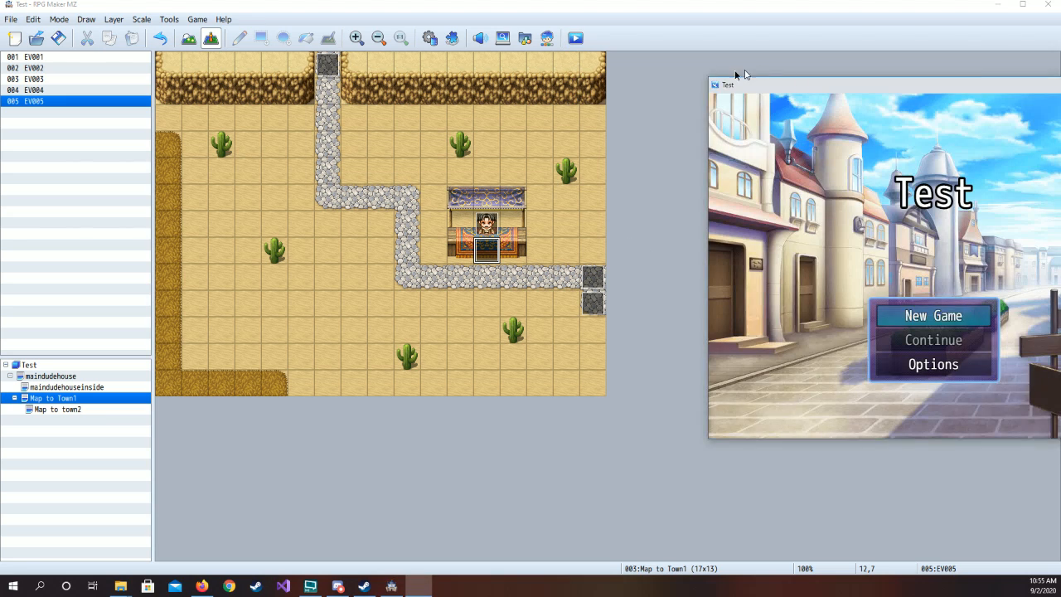
- Playtest the project, start a new game and walk MainDude down the stone path to Map to Town1
drag(891, 83, 557, 104)
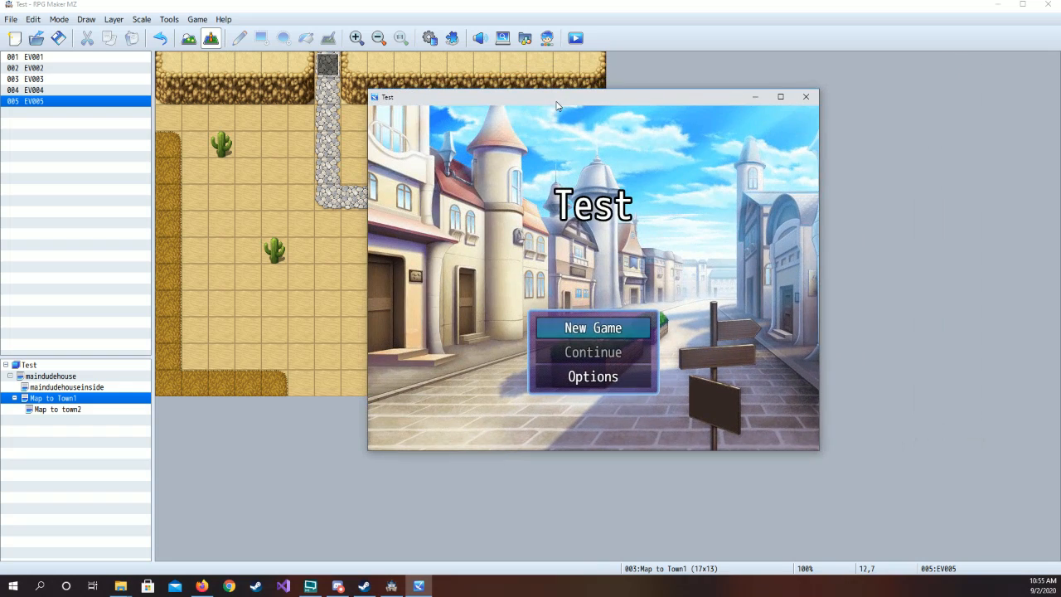
key(Return)
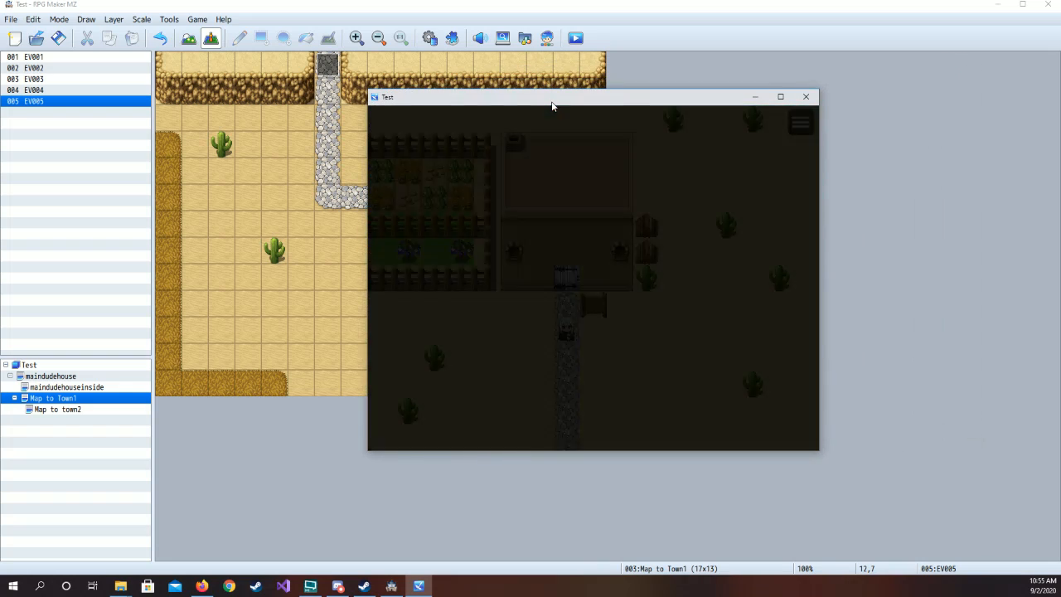
key(Down)
key(Down)
key(Down)
key(Down)
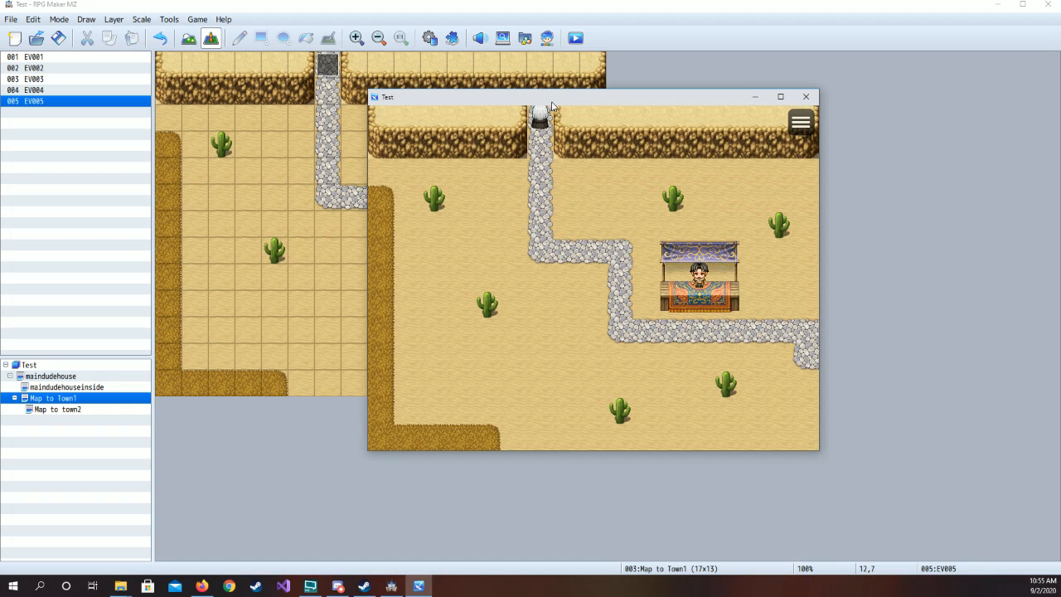
- Walk MainDude back up to the starting map and into the house
key(Up)
key(Up)
key(Up)
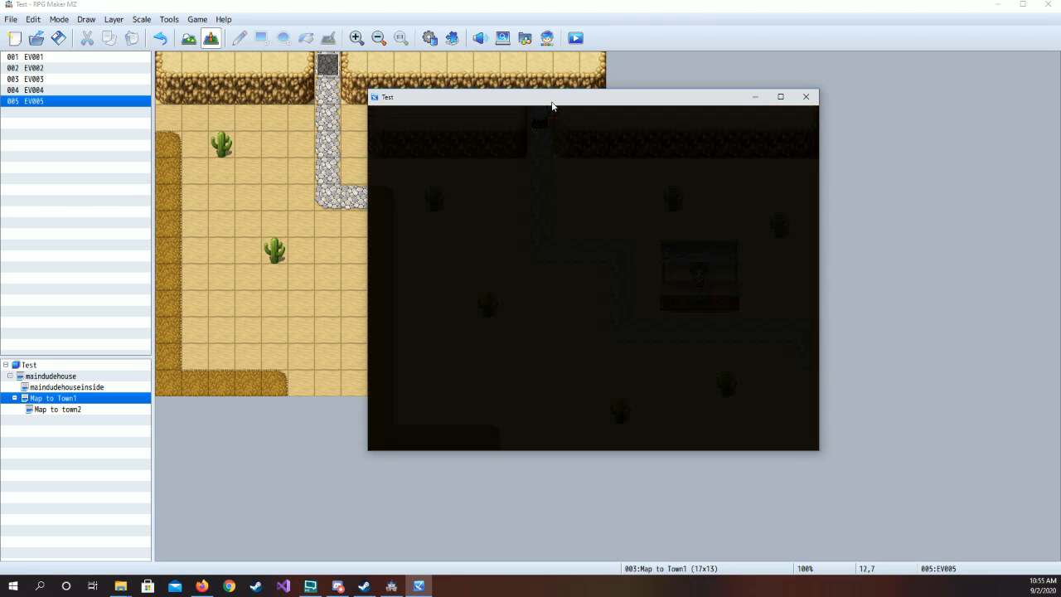
key(Up)
key(Up)
key(Up)
key(Up)
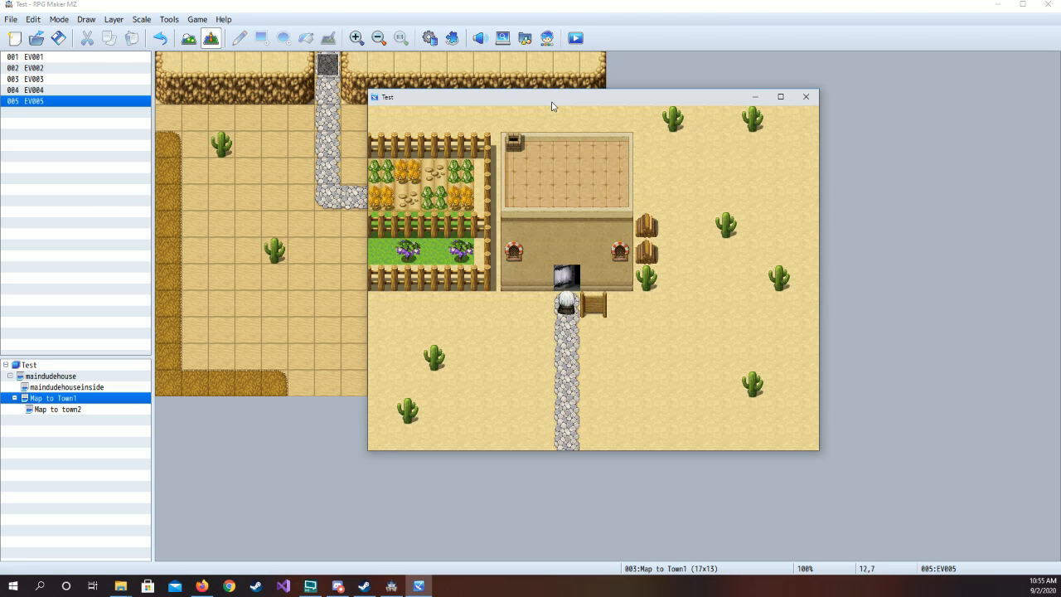
key(Up)
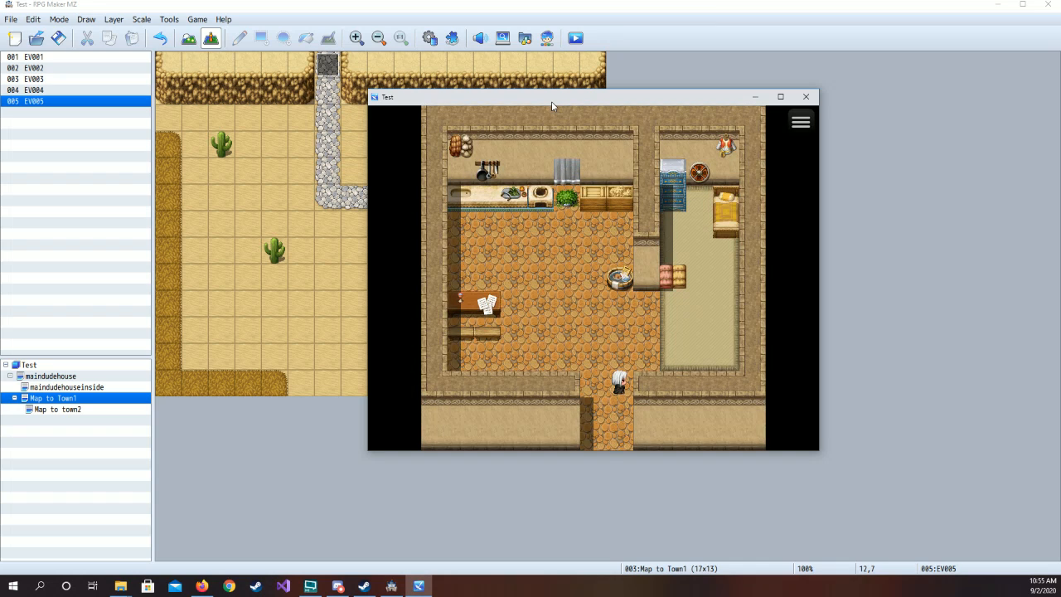
- Walk MainDude to the blue dresser in the bedroom, examine it to collect the savings, and dismiss the dialogue
key(Right)
key(Right)
key(Right)
key(Up)
key(Up)
key(Up)
key(Up)
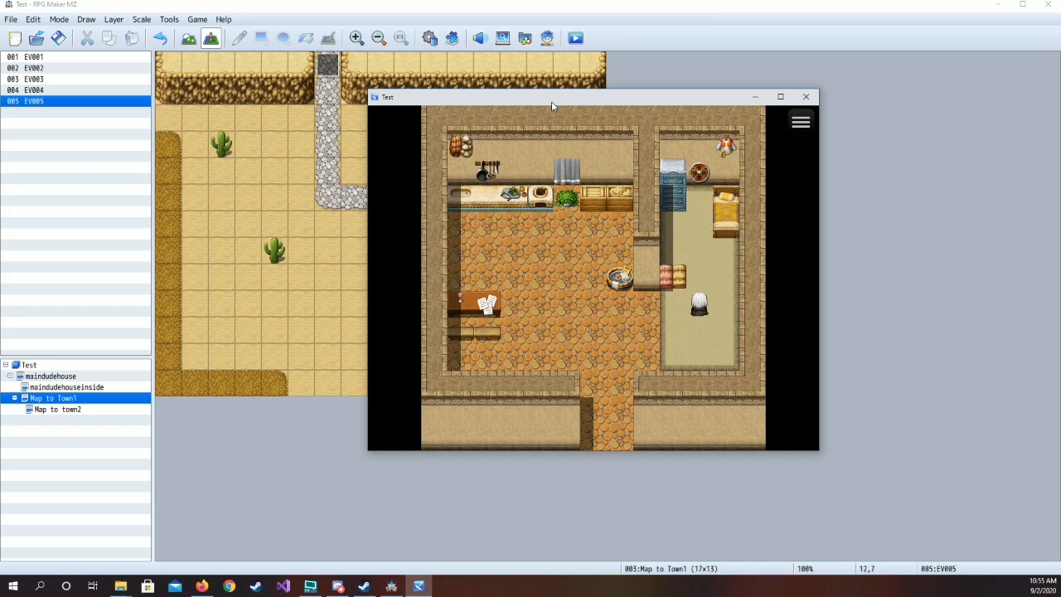
key(Up)
key(Left)
key(Return)
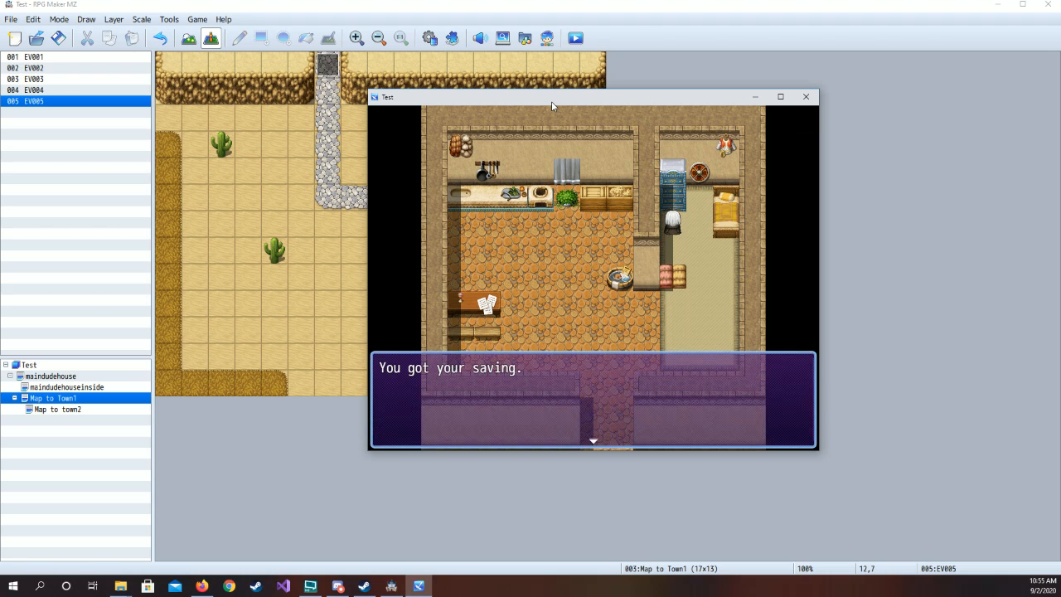
key(Return)
key(Return)
key(Return)
- Walk MainDude out of the bedroom and leave the house through its front exit
key(Right)
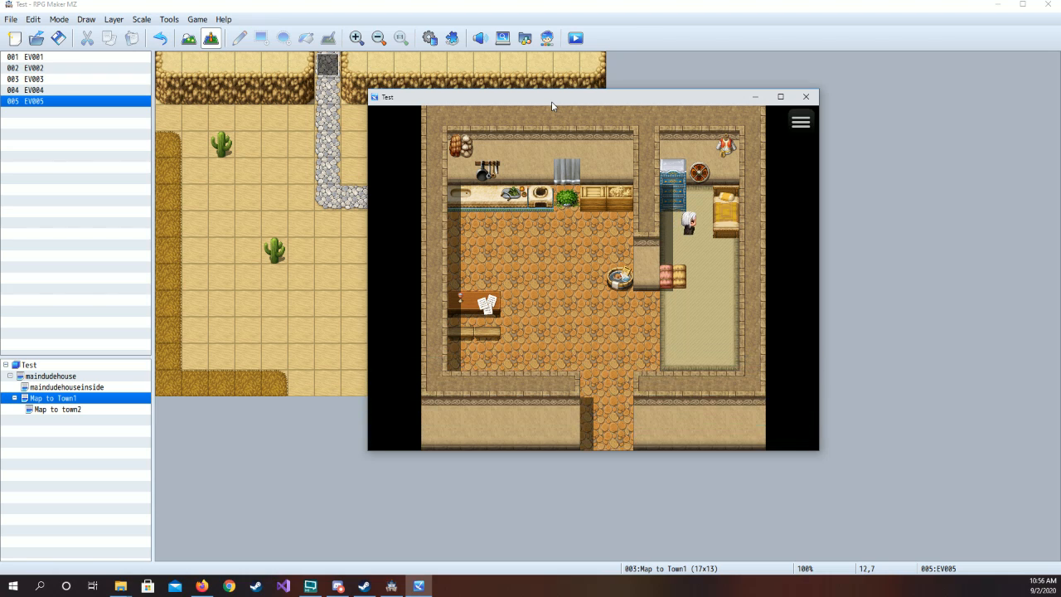
key(Down)
key(Down)
key(Down)
key(Down)
key(Down)
key(Left)
key(Left)
key(Left)
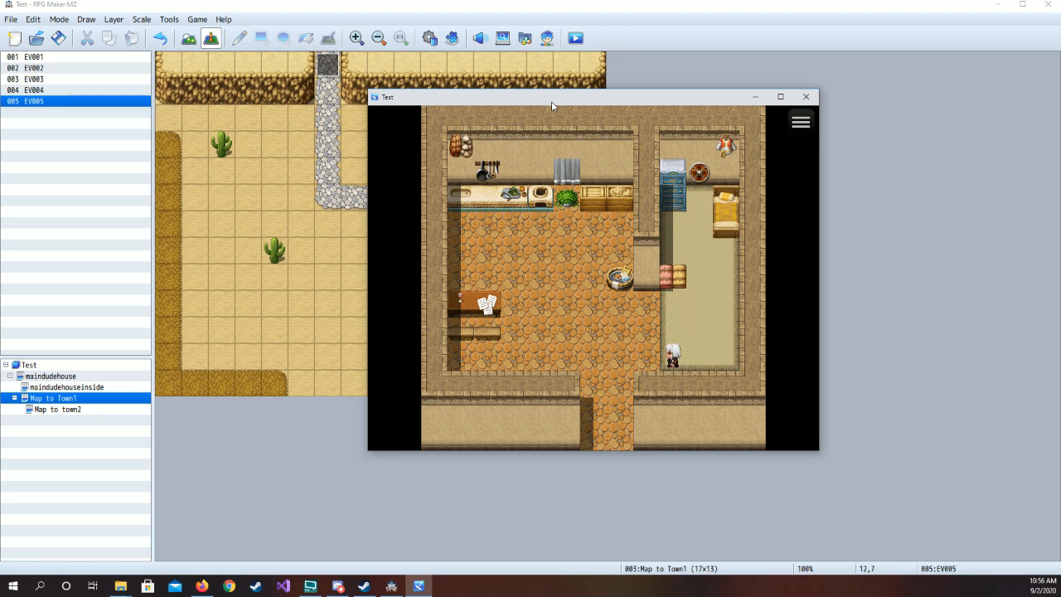
key(Down)
key(Down)
key(Down)
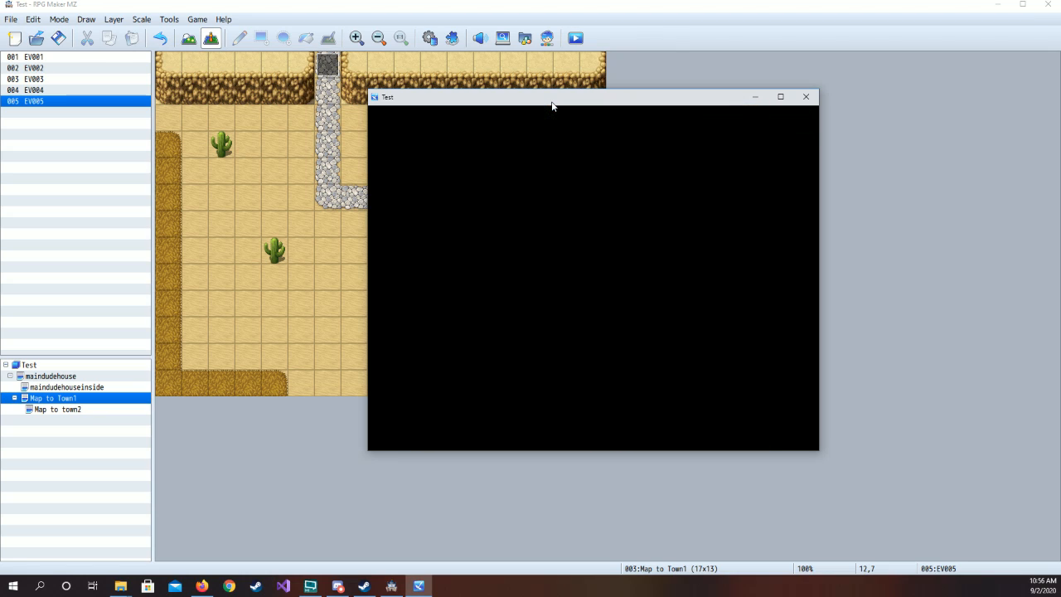
- Walk MainDude down to Map to Town1 and follow its stone path towards the market stall
key(Down)
key(Down)
key(Down)
key(Down)
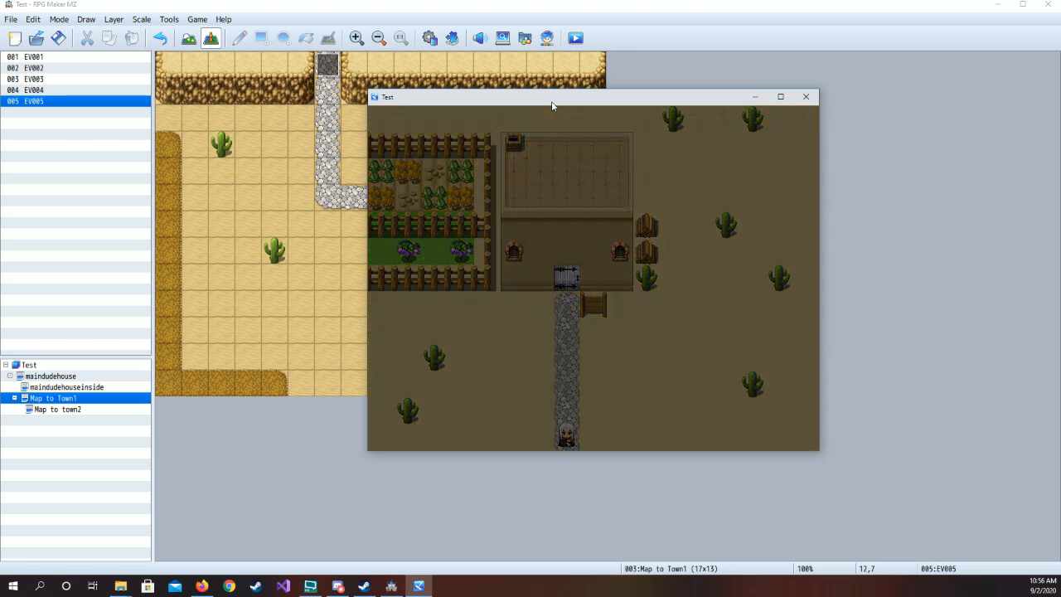
key(Down)
key(Down)
key(Down)
key(Down)
key(Down)
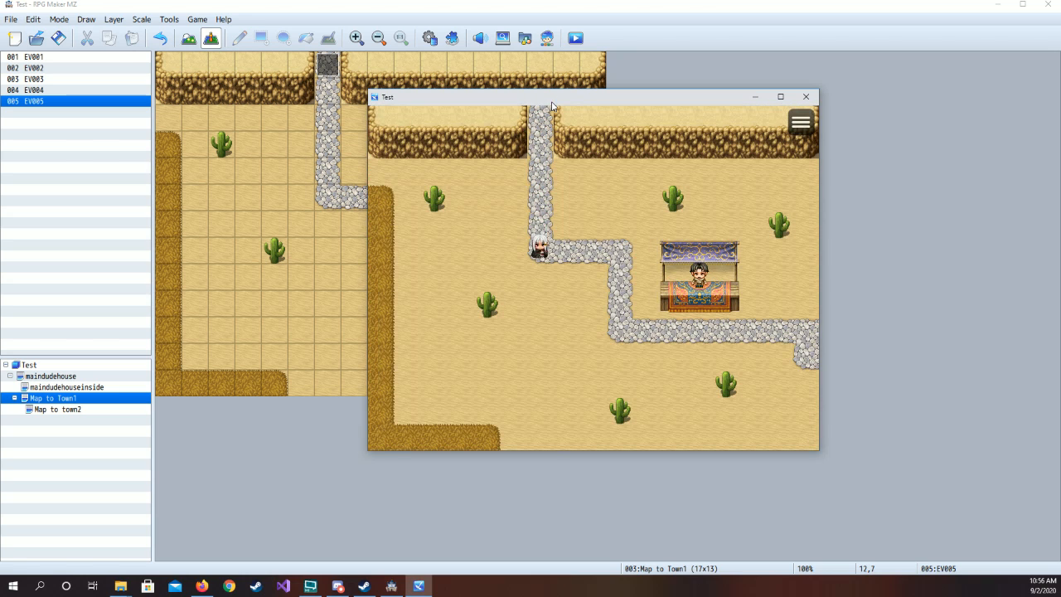
key(Right)
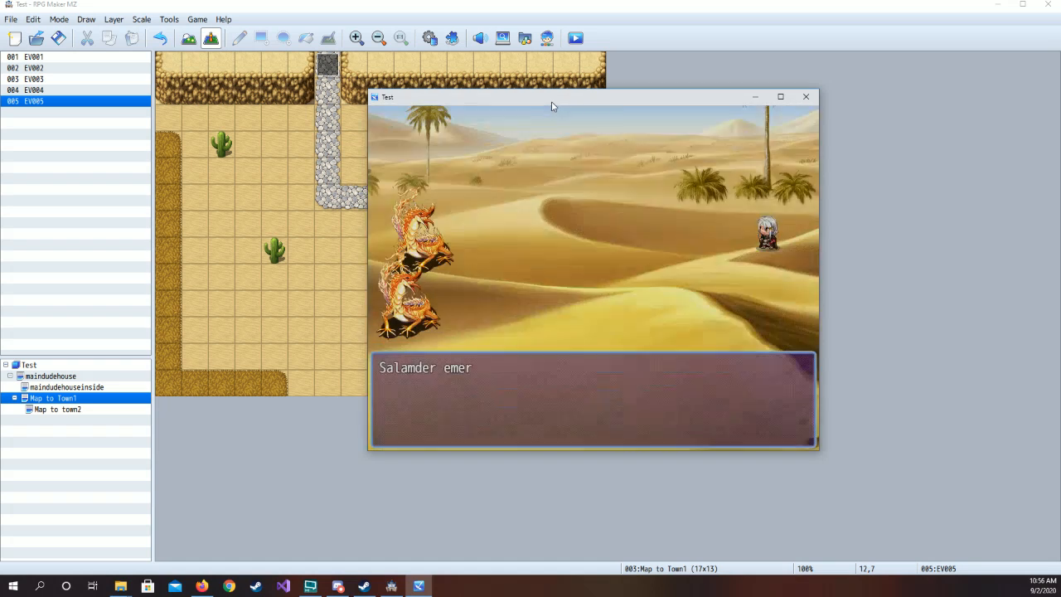
- Fight the two Salamders with MainDude's basic attack until the battle is won, and dismiss the victory messages
key(Return)
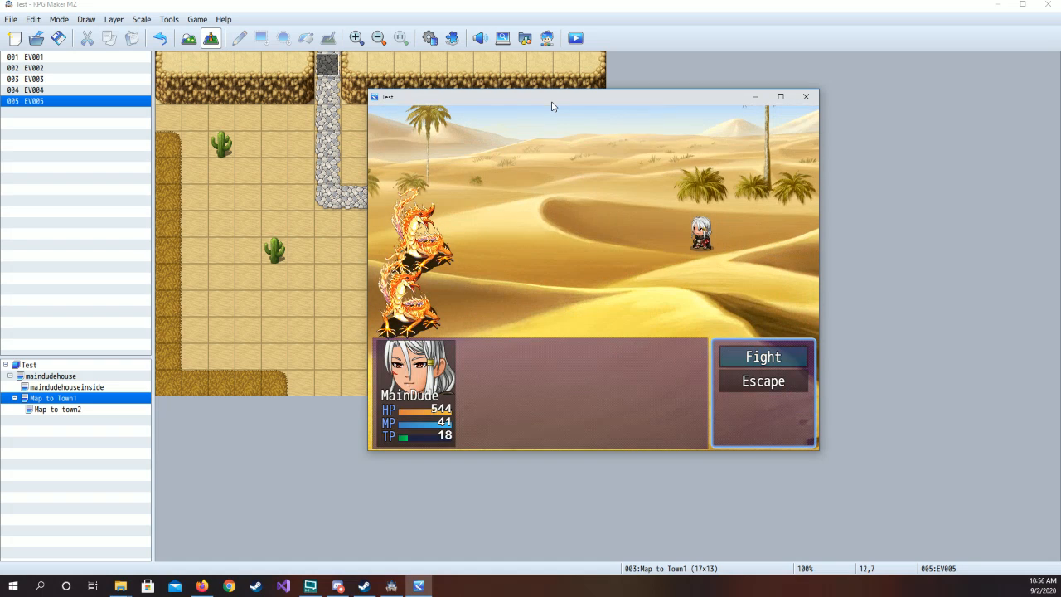
key(Return)
key(Return)
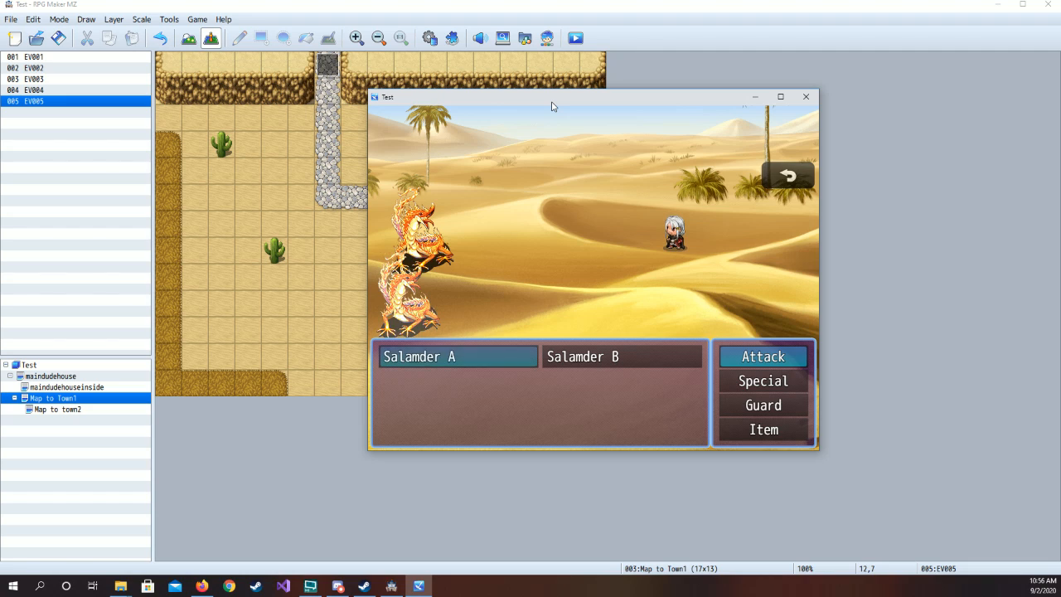
key(Return)
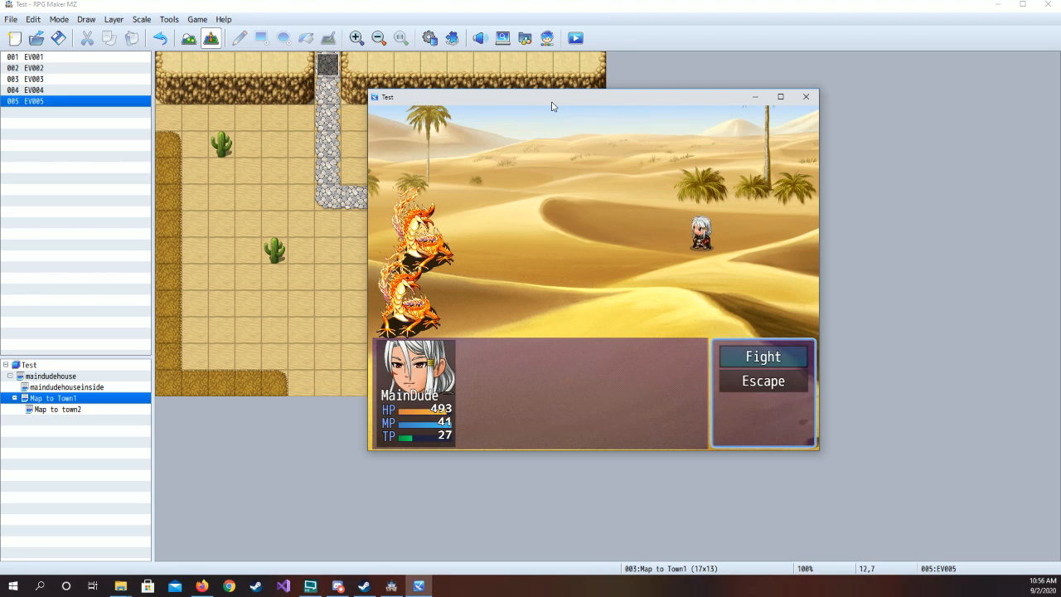
key(Return)
key(Return)
key(Return)
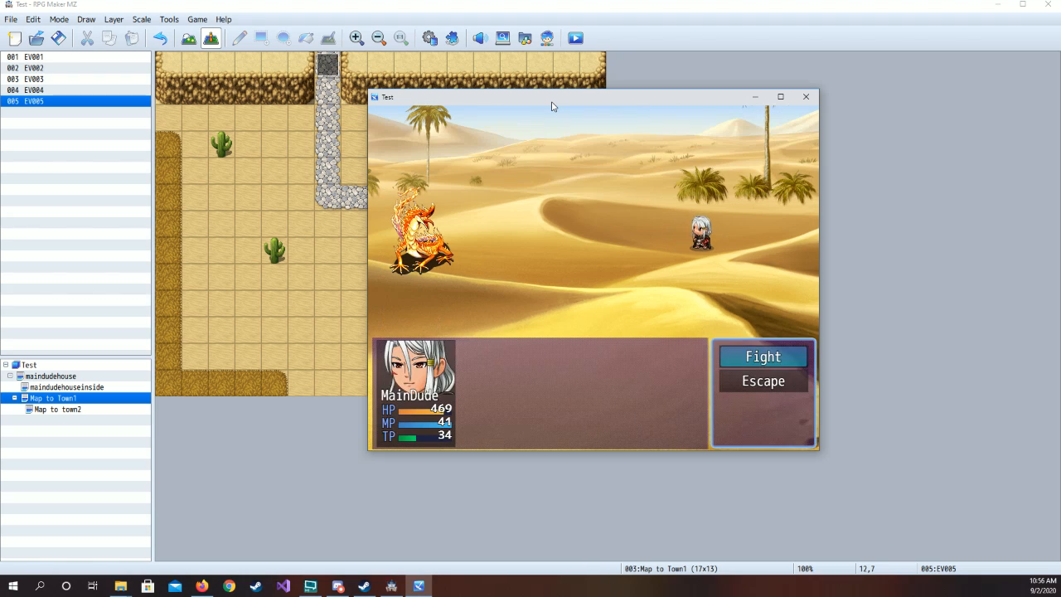
key(Return)
key(Return)
key(Return)
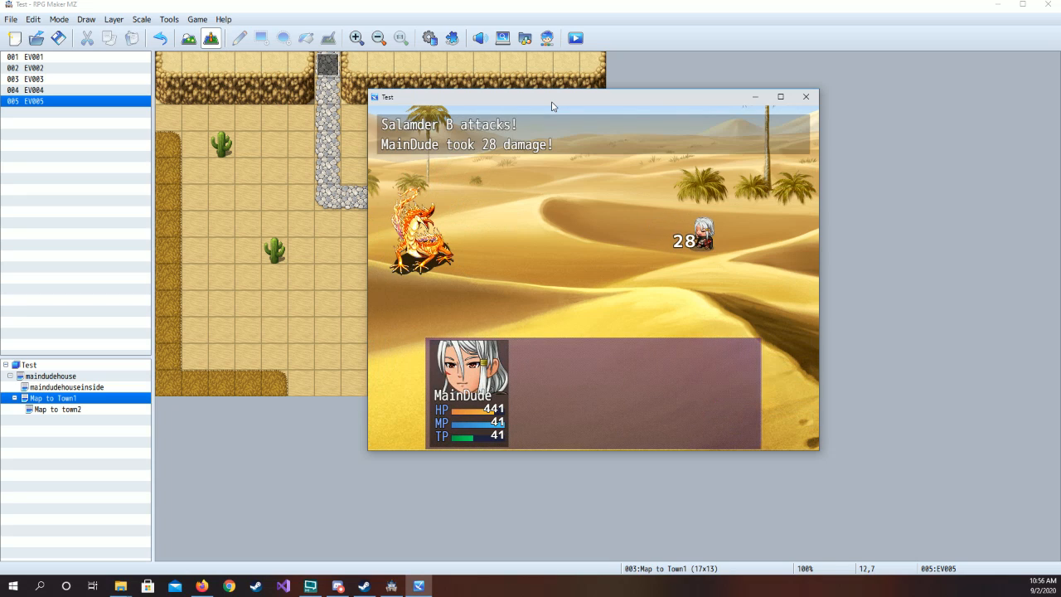
key(Return)
key(Return)
key(Return)
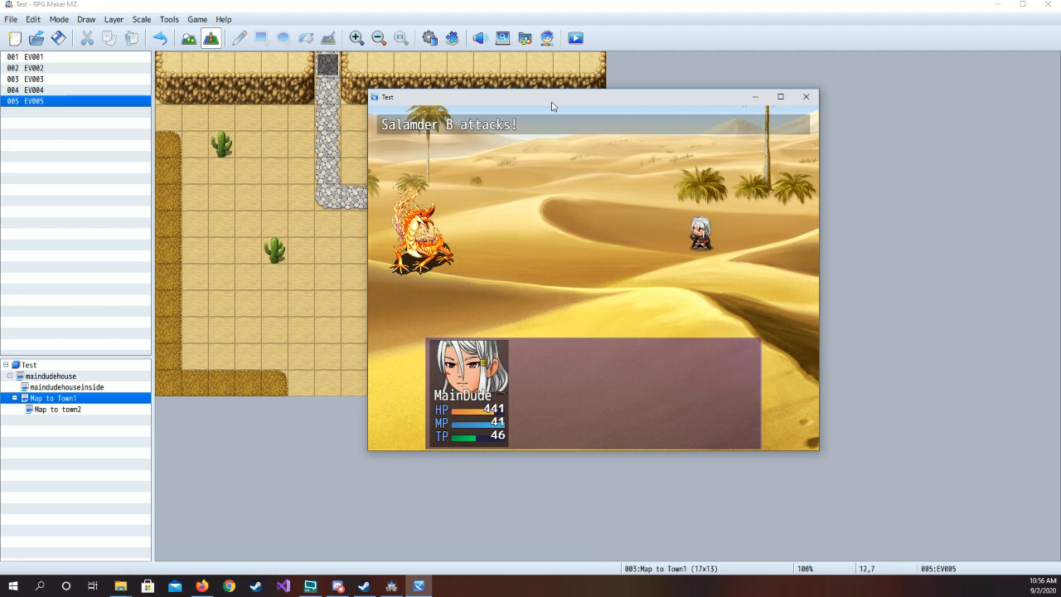
key(Return)
key(Return)
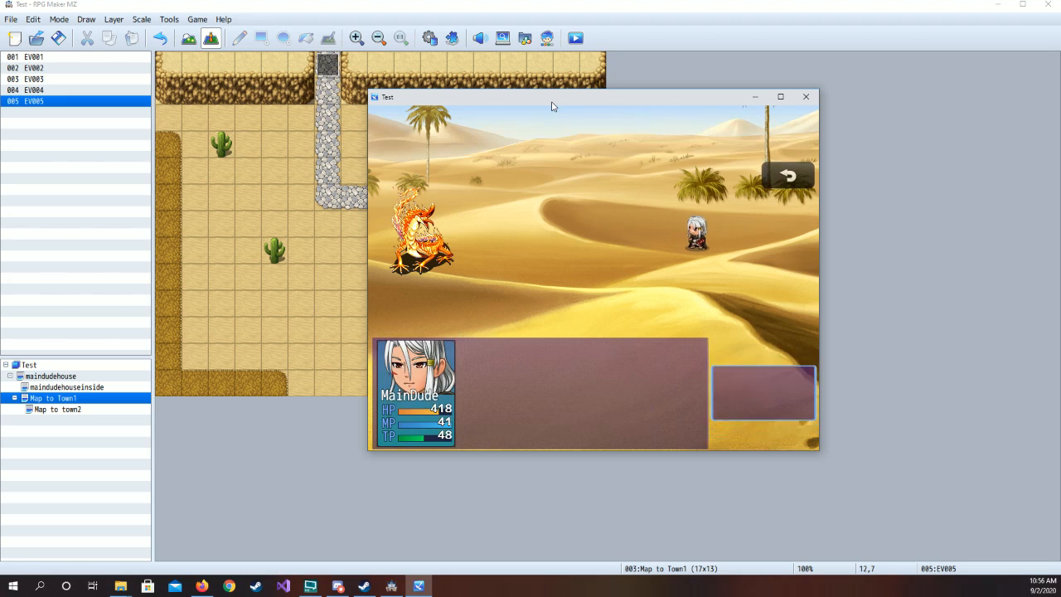
key(Return)
key(Return)
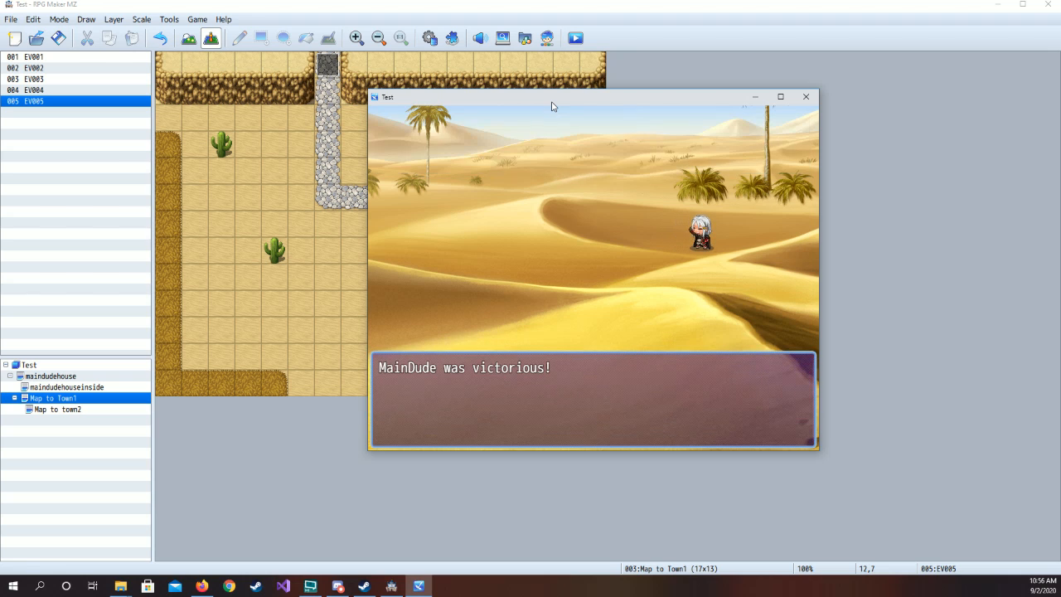
key(Return)
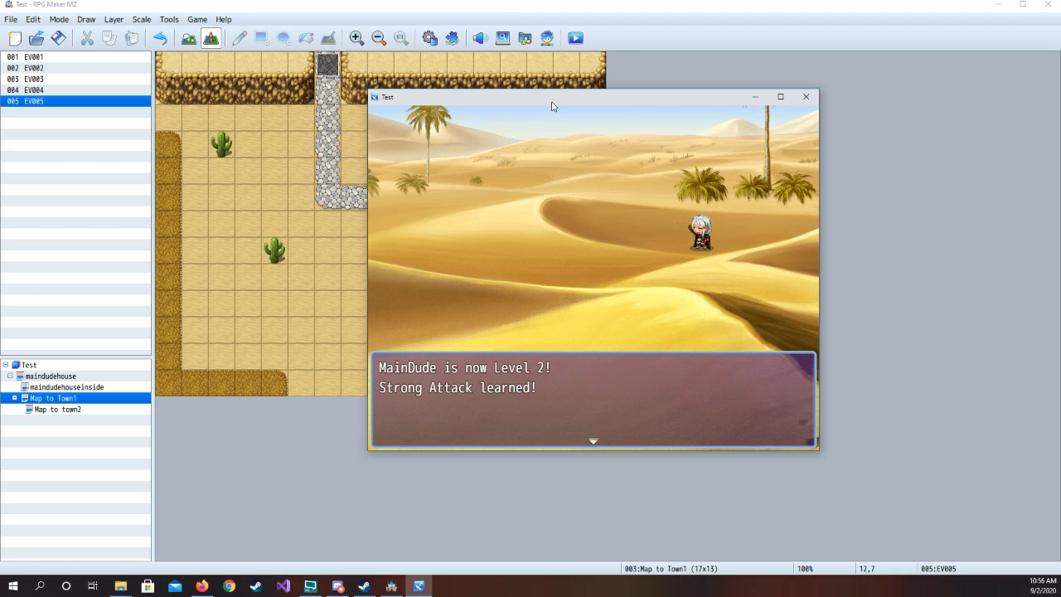
key(Return)
- Walk MainDude to the front of the stall counter, interact with it and answer Yes to open the shop
key(Right)
key(Down)
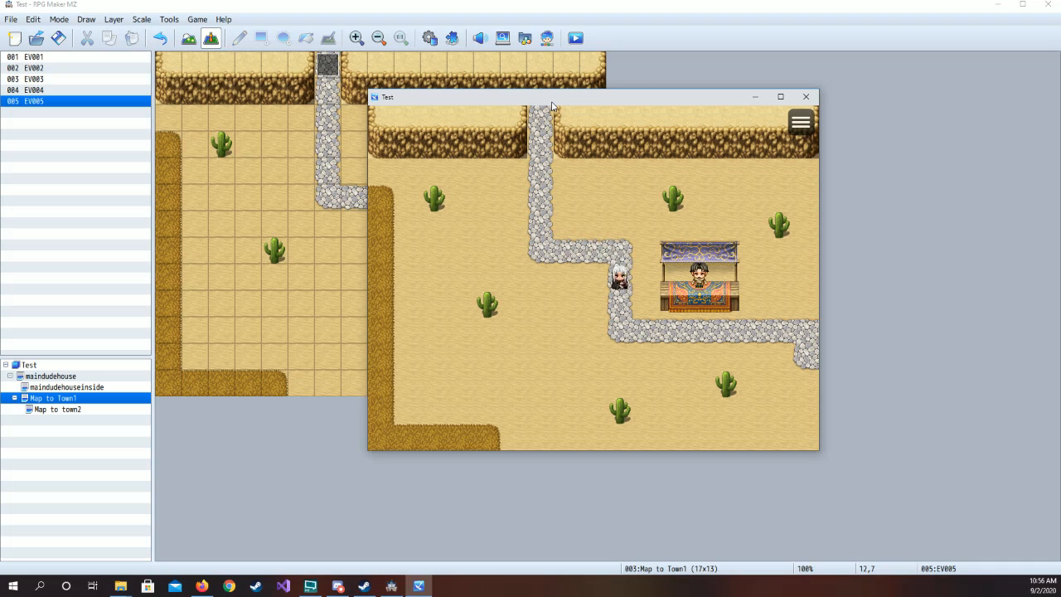
key(Right)
key(Up)
key(Return)
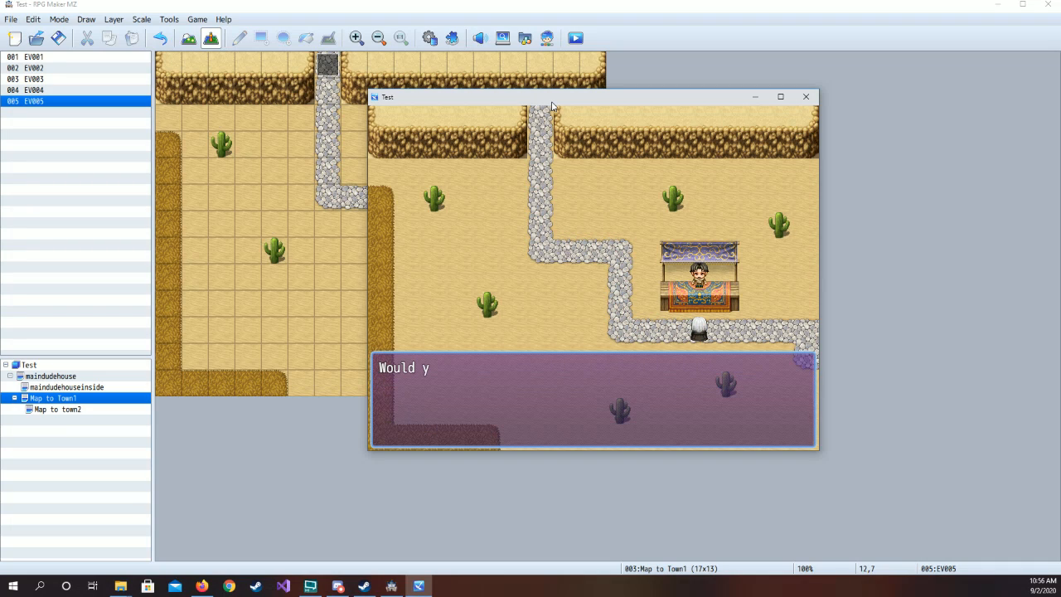
key(Return)
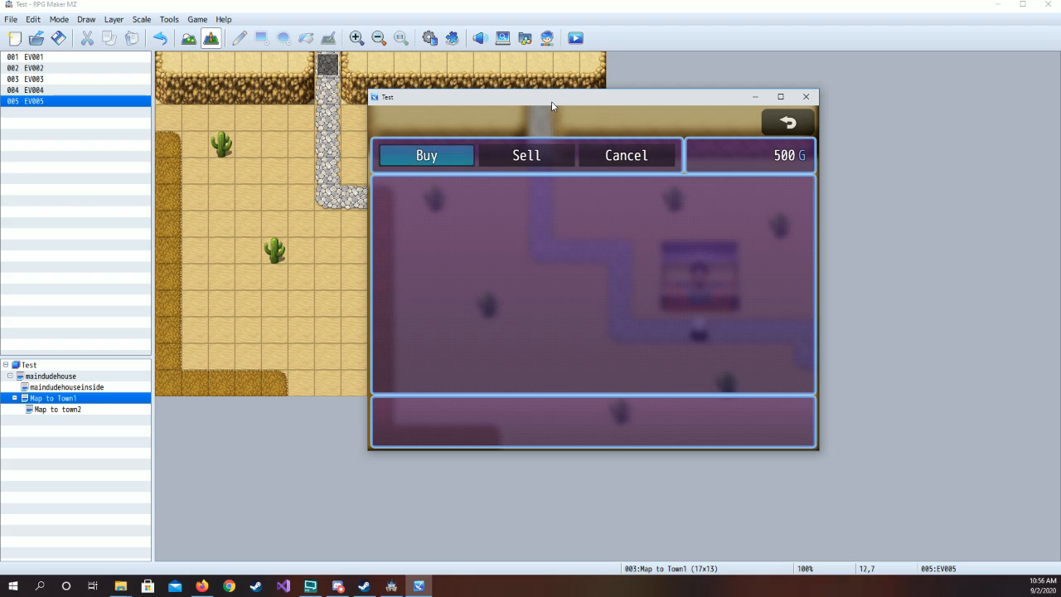
- Browse the shop's goods for sale and buy one Short Sword
key(Return)
key(Down)
key(Down)
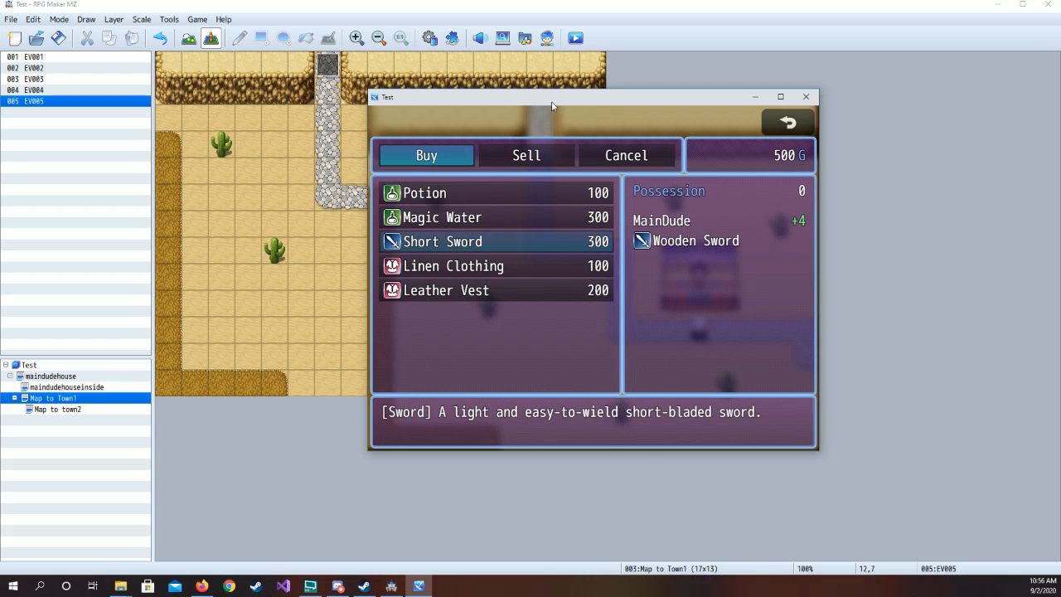
key(Down)
key(Down)
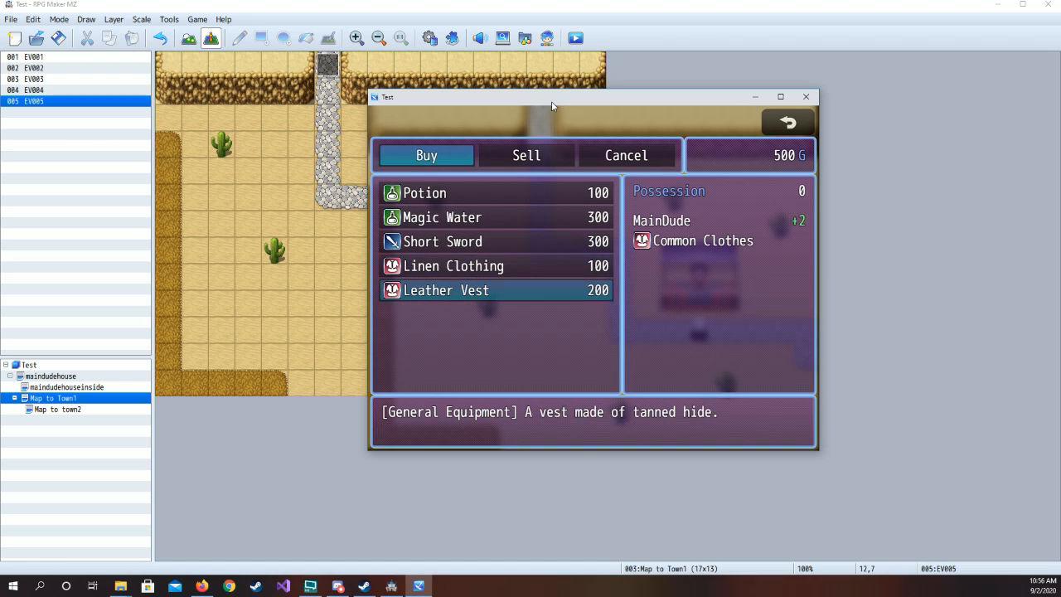
key(Up)
key(Up)
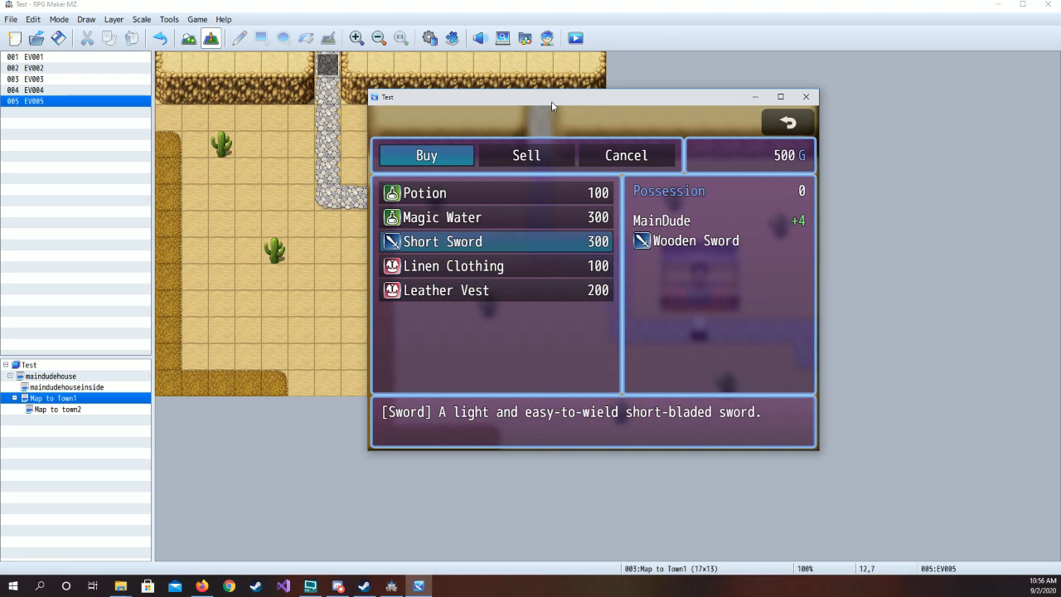
key(Return)
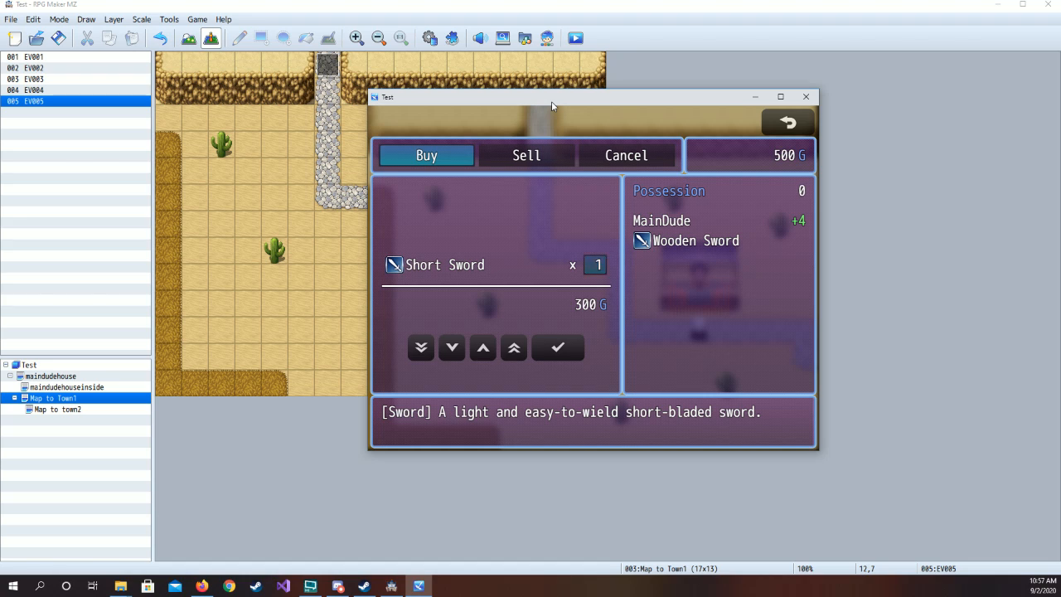
key(Return)
- Buy one Leather Vest and leave the shop
key(Down)
key(Down)
key(Return)
key(Return)
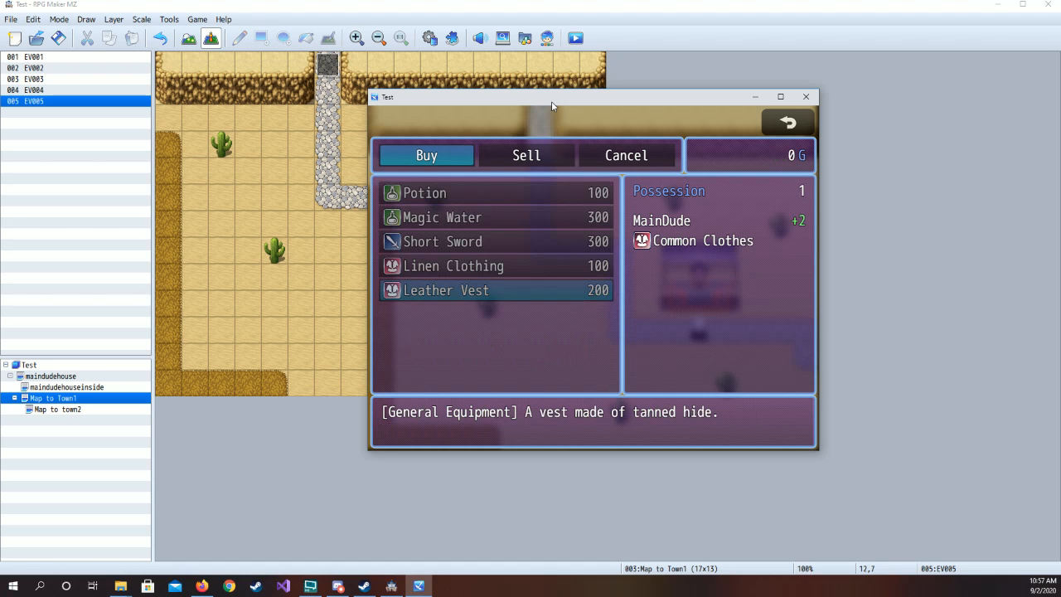
key(Escape)
key(Escape)
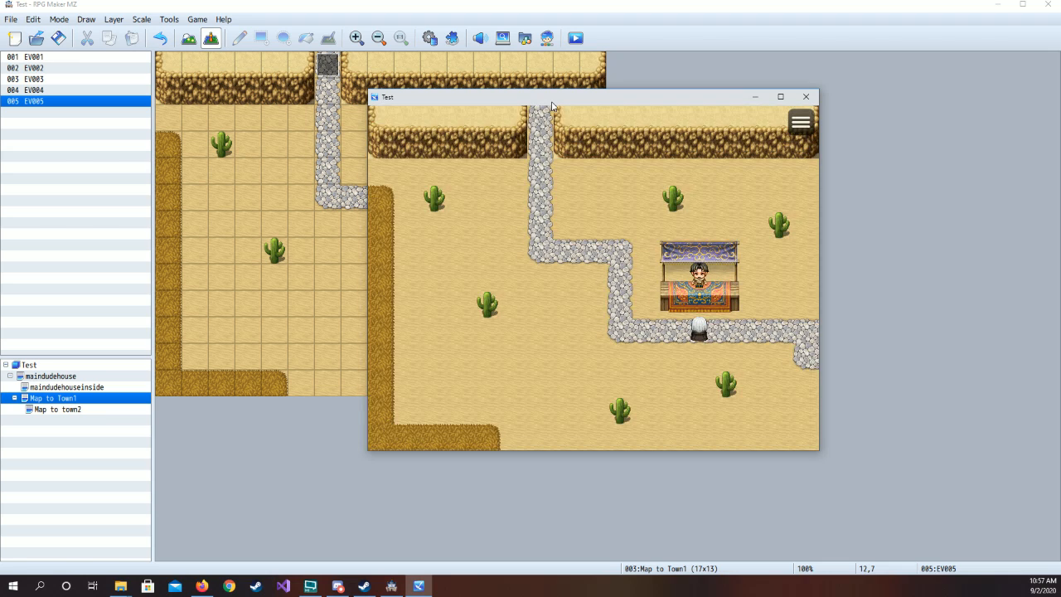
- Optimize MainDude's equipment with the newly bought gear and return to the map
key(Escape)
key(Down)
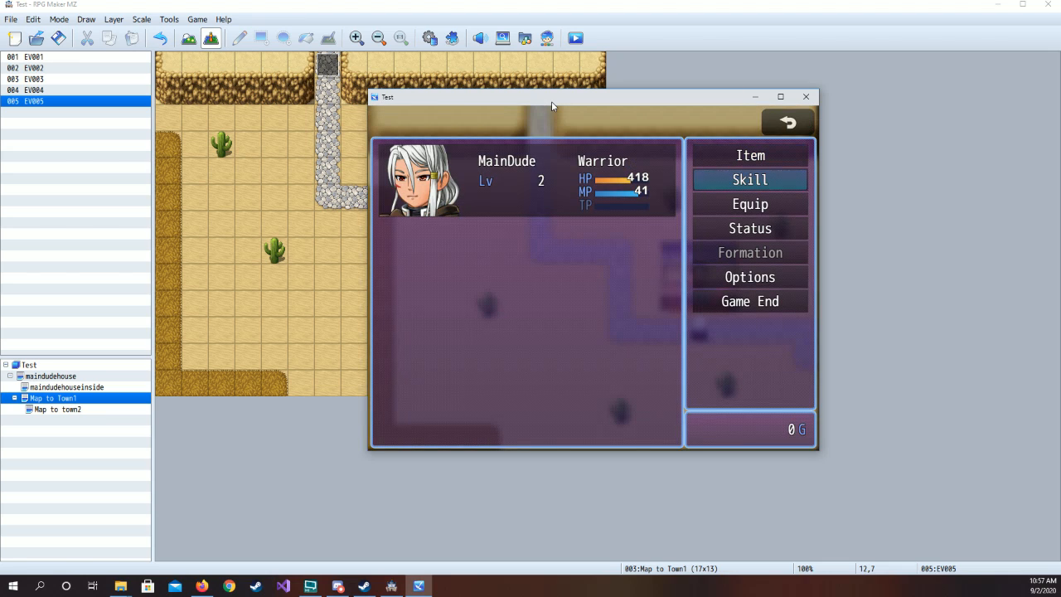
key(Down)
key(Return)
key(Return)
key(Right)
key(Return)
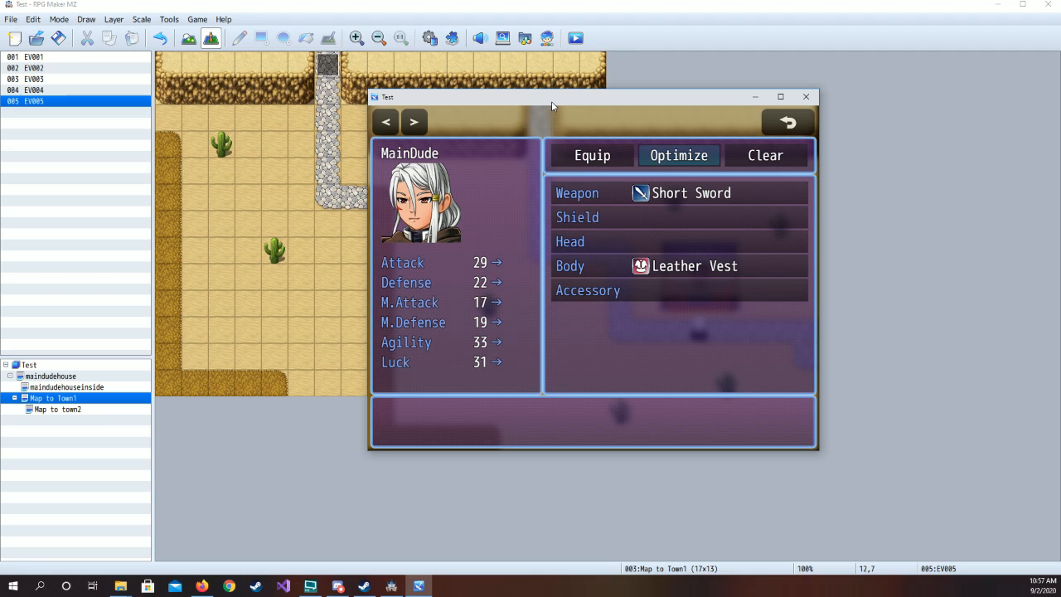
key(Escape)
key(Escape)
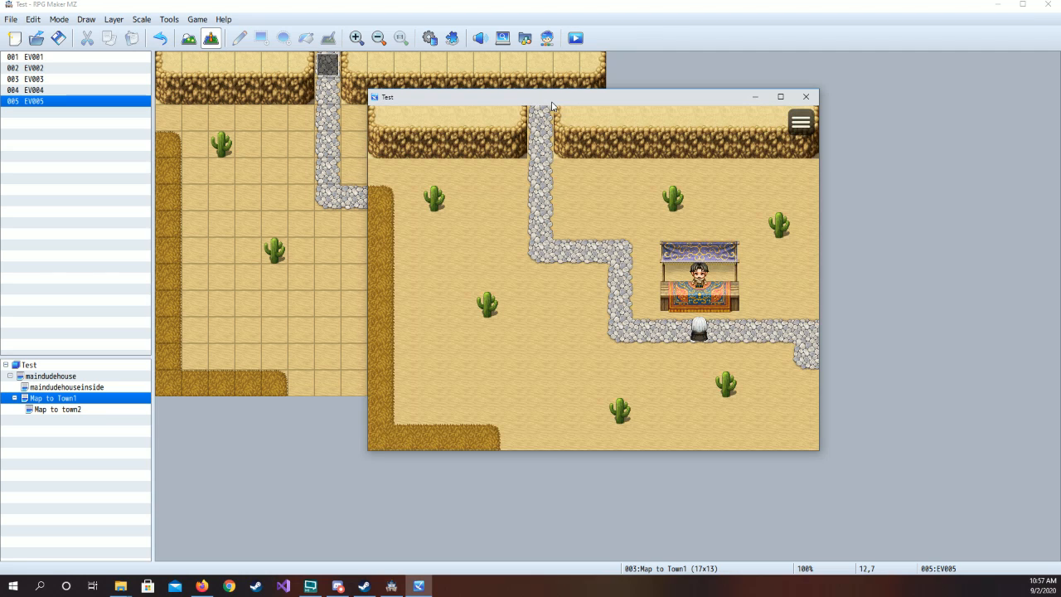
- Reopen the shop at the stall counter and sell the Wooden Sword
key(Return)
key(Return)
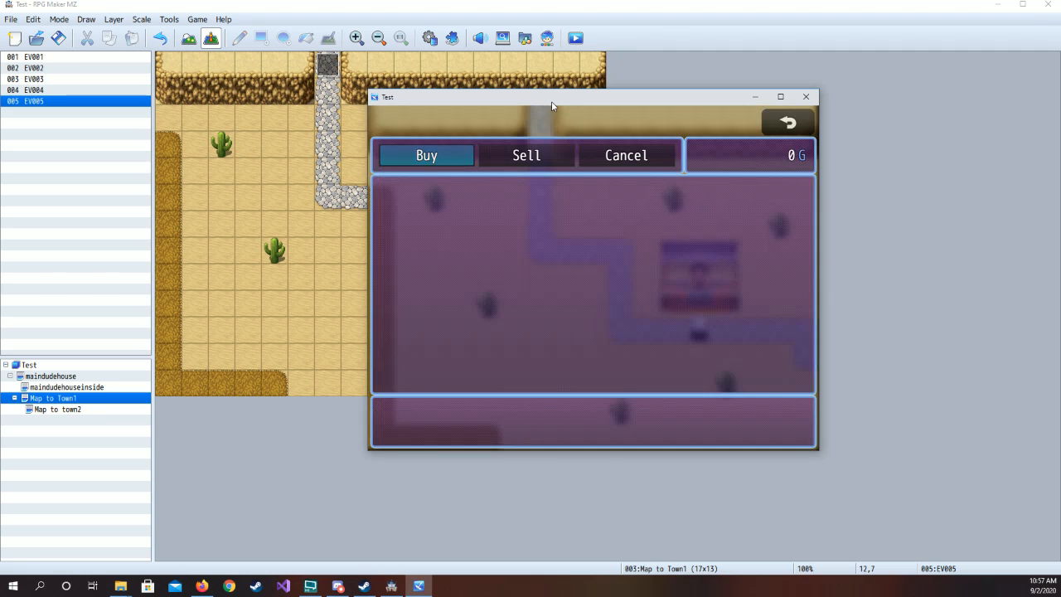
key(Right)
key(Return)
key(Right)
key(Return)
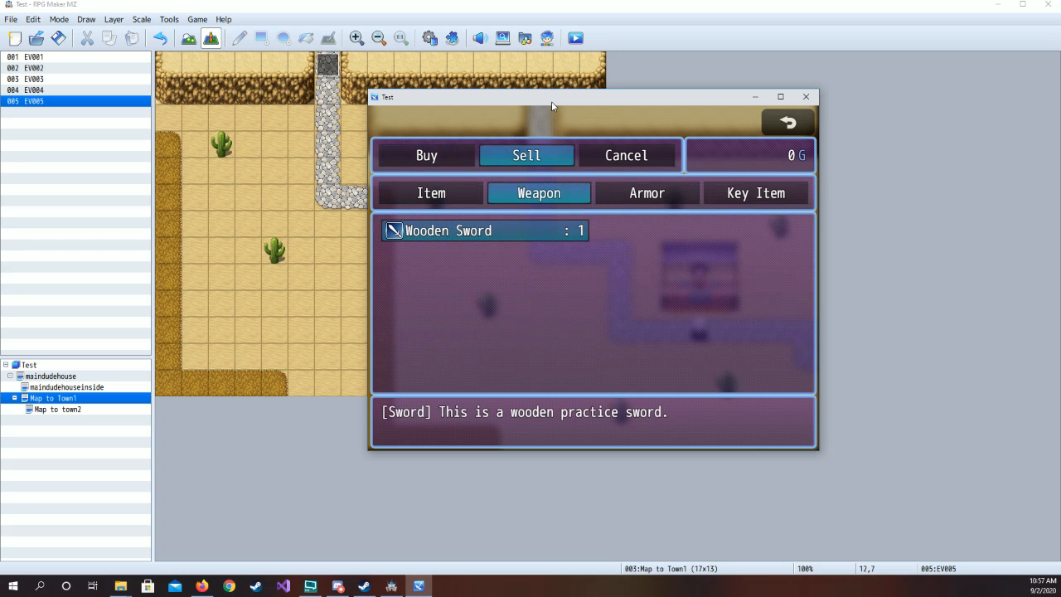
key(Return)
key(Return)
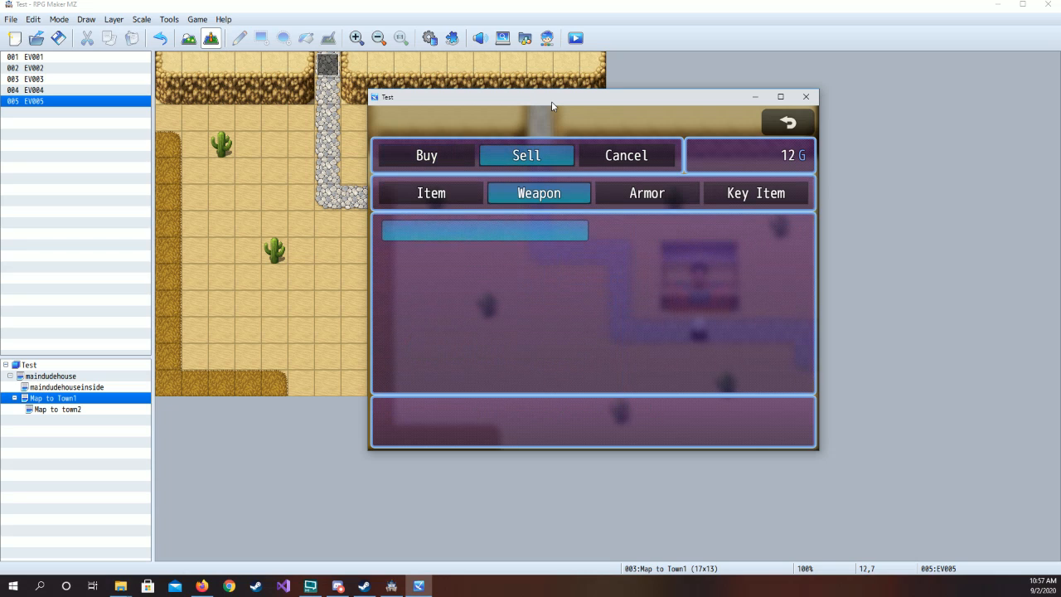
- Sell the Common Clothes to the shop and end the playtest
key(Escape)
key(Right)
key(Return)
key(Return)
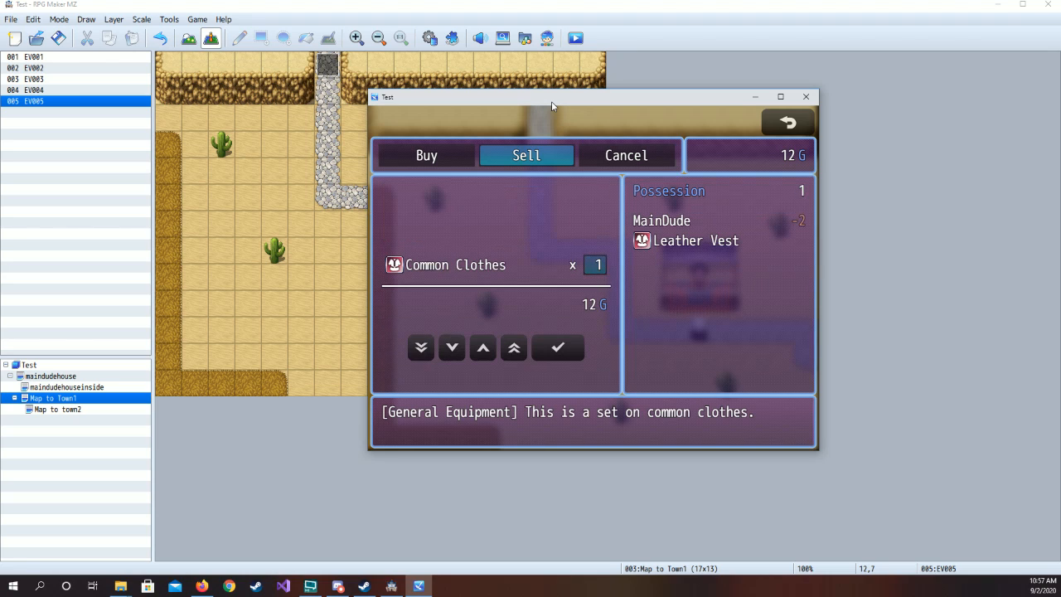
key(Return)
key(Escape)
key(Escape)
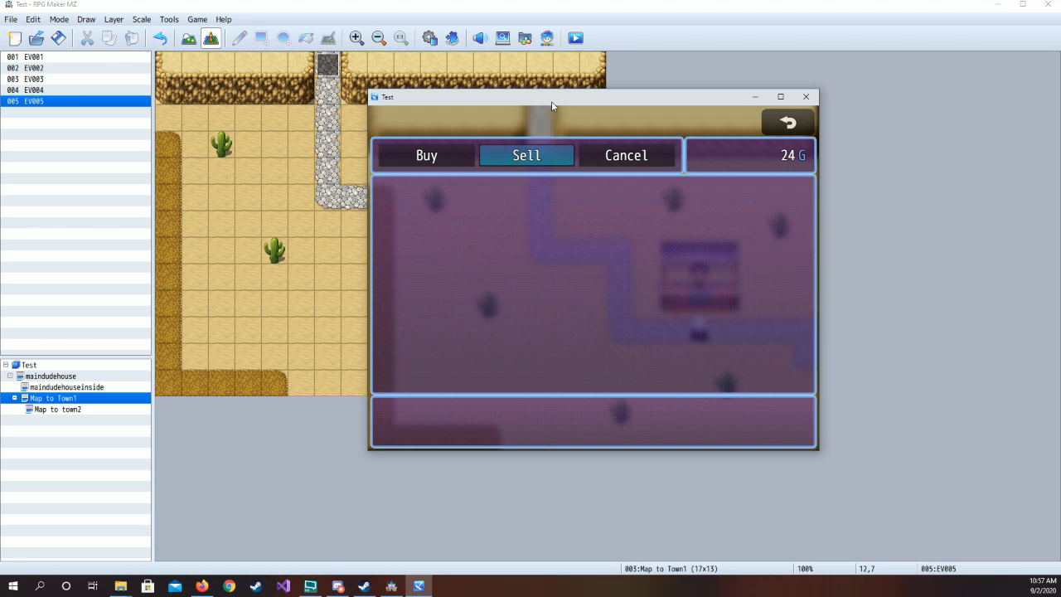
key(Escape)
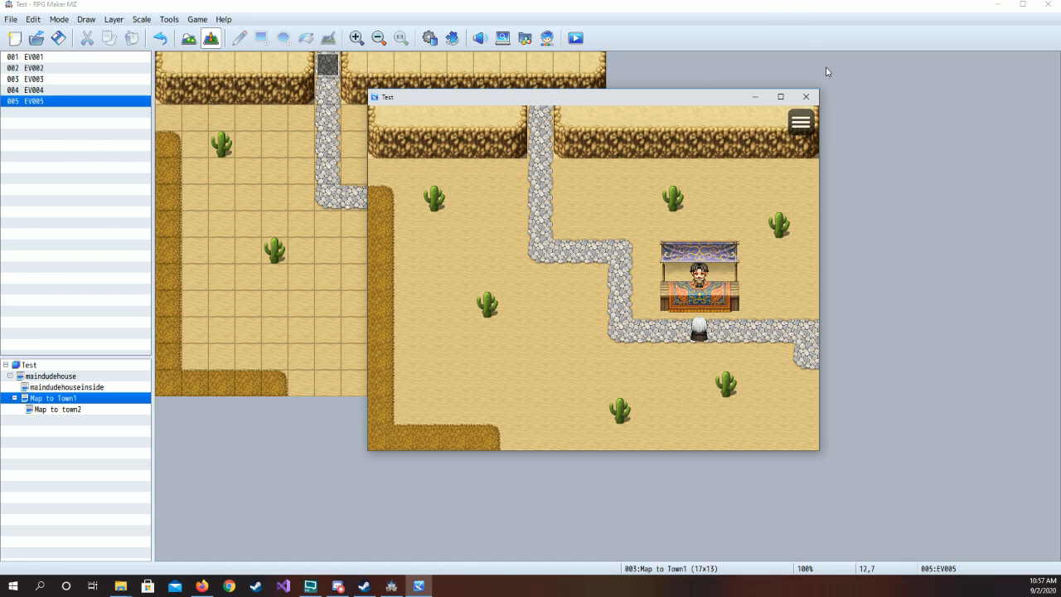
click(805, 97)
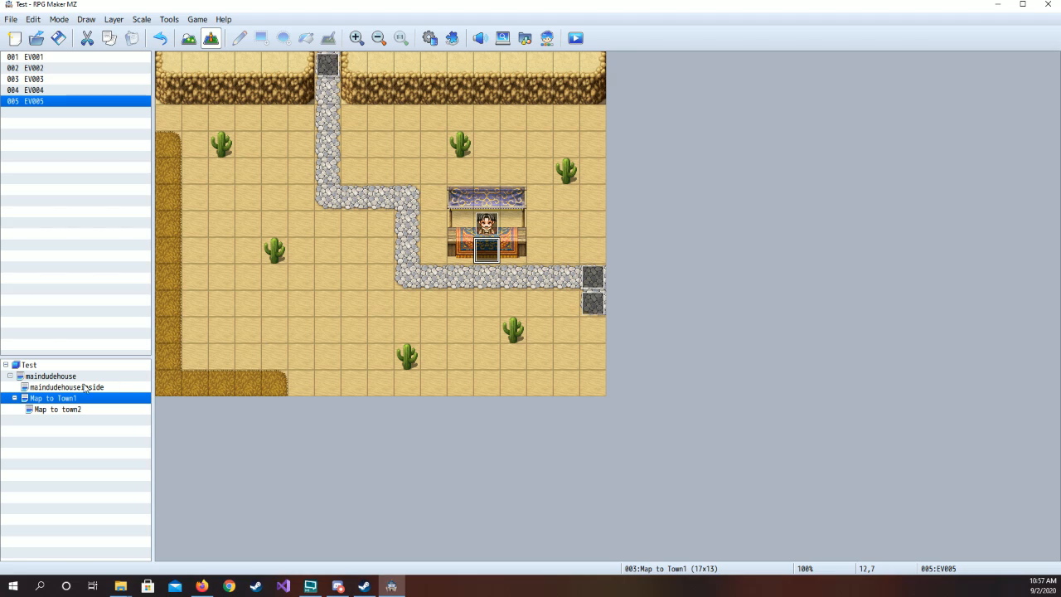
- Move the merchant event EV004 out of the stall to tile 14,6 beside it
click(196, 48)
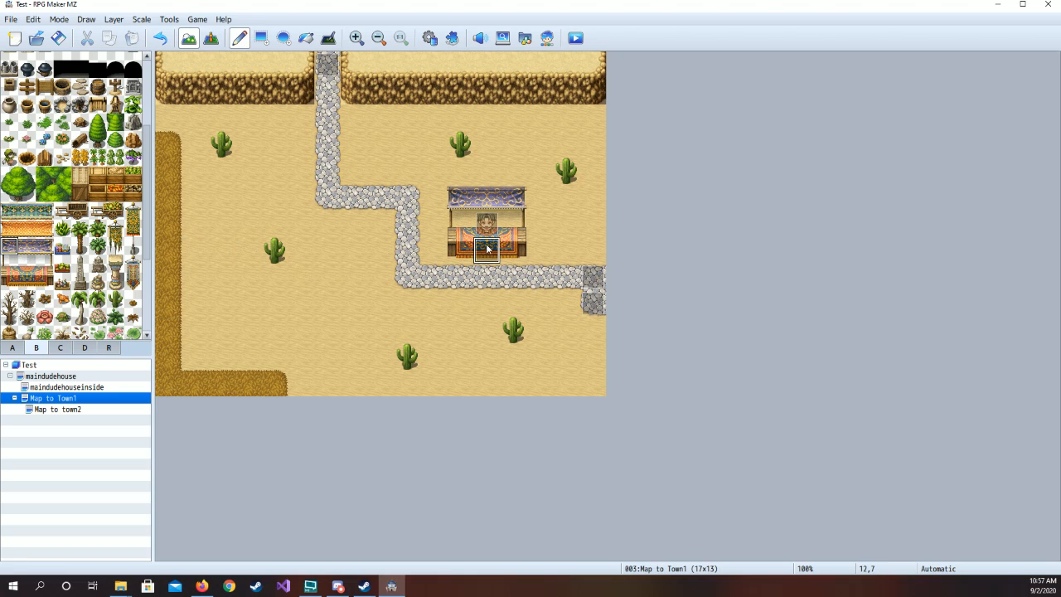
click(207, 38)
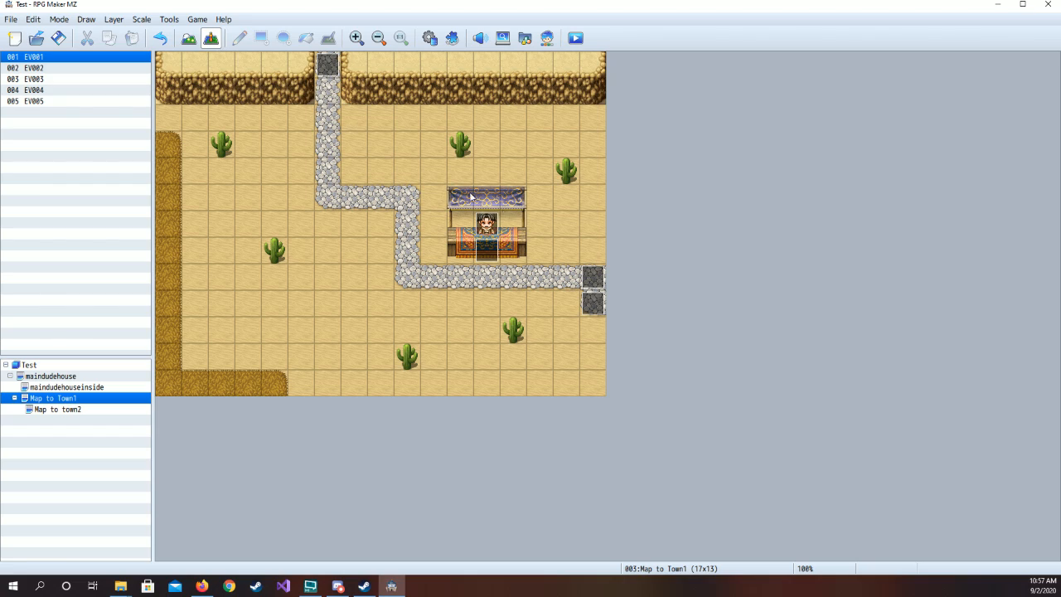
click(493, 230)
drag(537, 214, 537, 215)
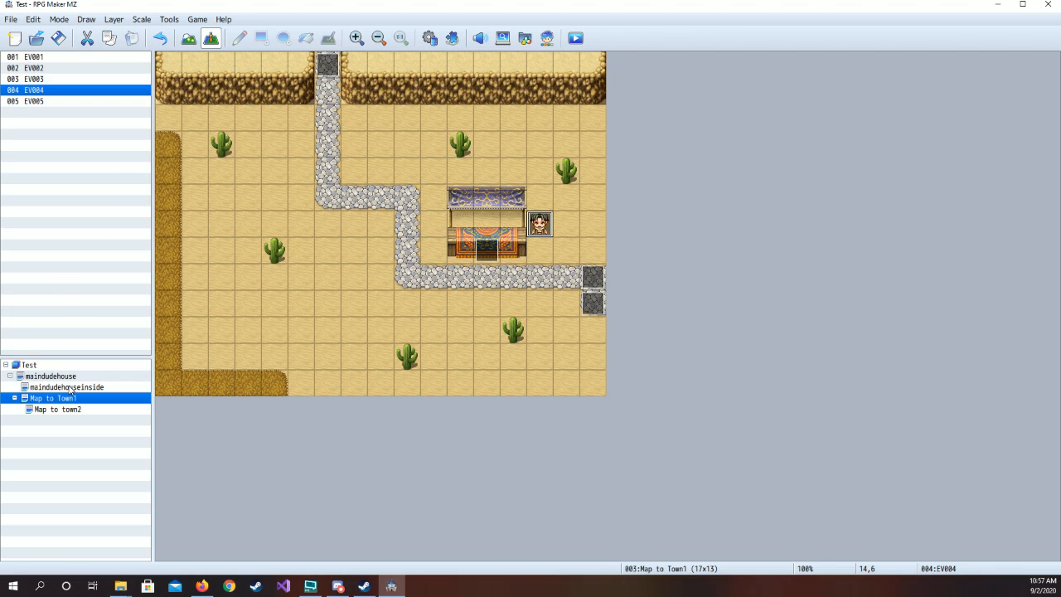
- Paint the plain sand tile over the stall's canopy and middle row, keeping only the lower counter row
click(189, 38)
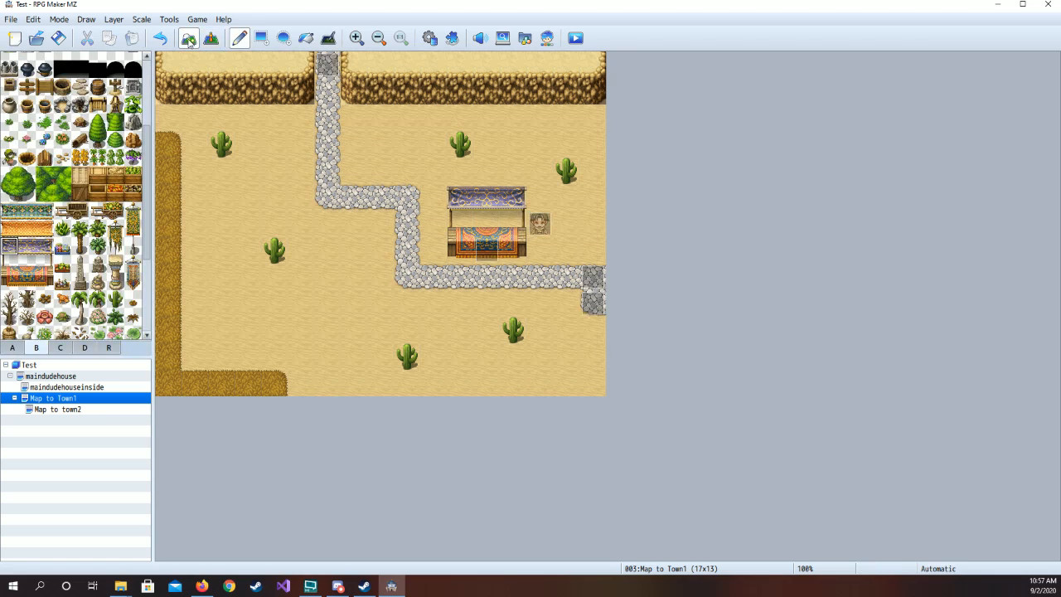
click(21, 349)
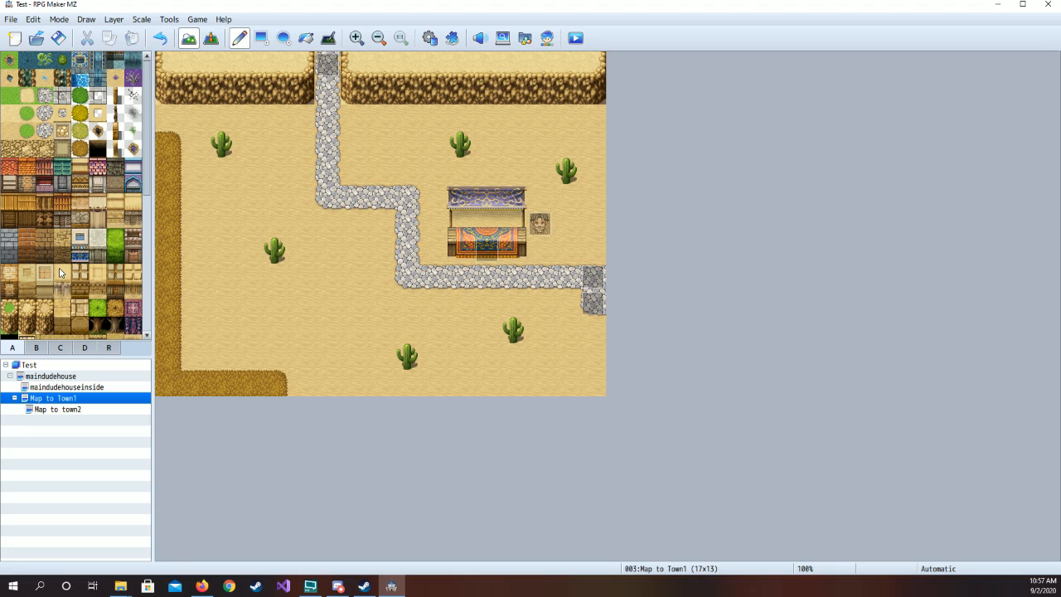
click(10, 131)
mouse_move(450, 213)
mouse_down()
mouse_move(512, 207)
mouse_move(513, 222)
mouse_move(481, 209)
mouse_move(460, 222)
mouse_move(488, 220)
mouse_up()
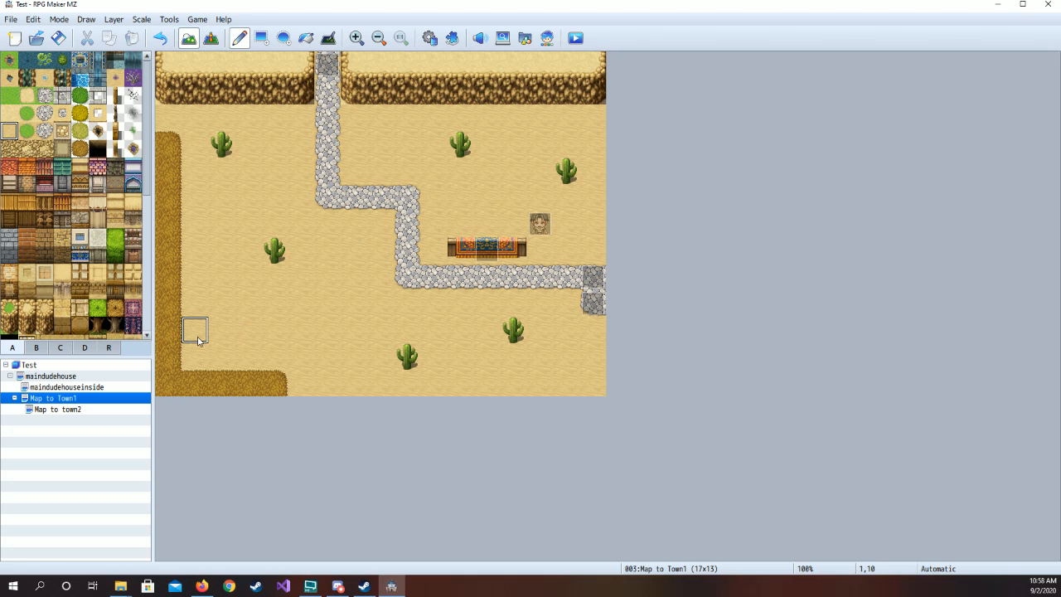
- Rebuild the row directly above the lower counter with the stall's two end pieces and its middle piece
click(38, 349)
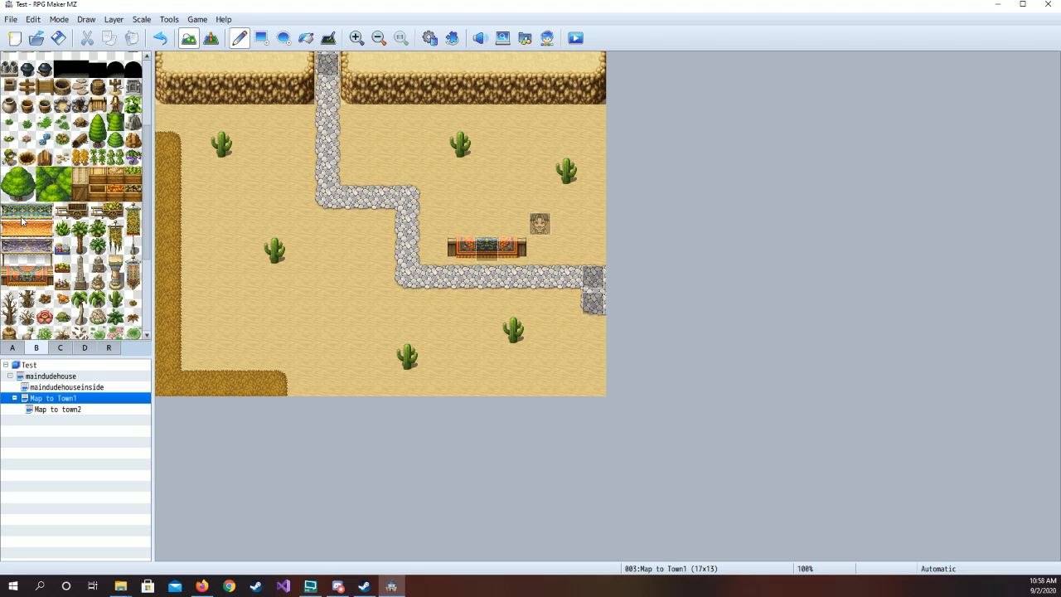
click(6, 263)
click(461, 224)
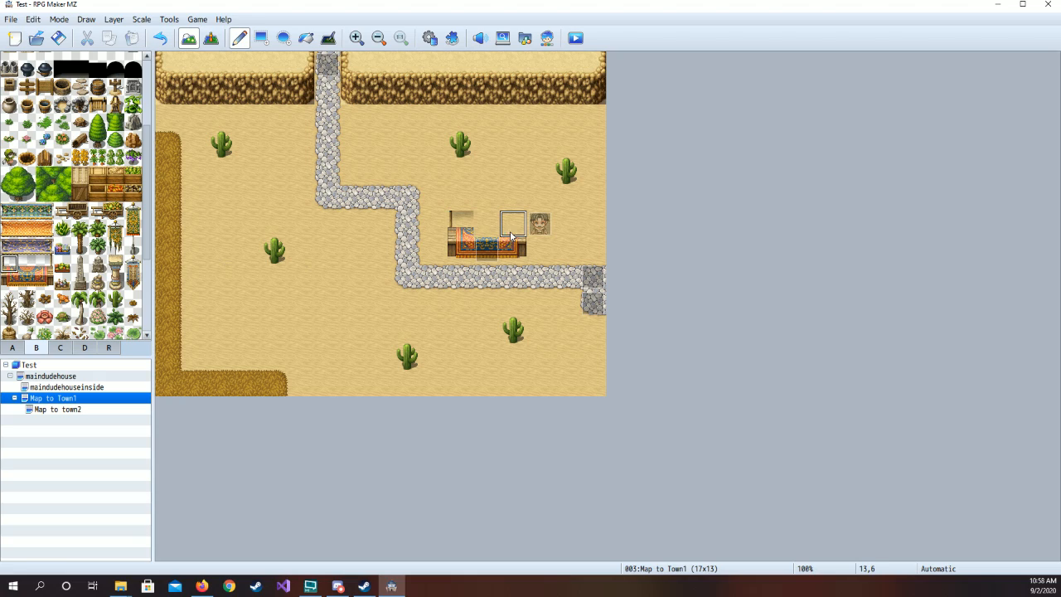
click(45, 263)
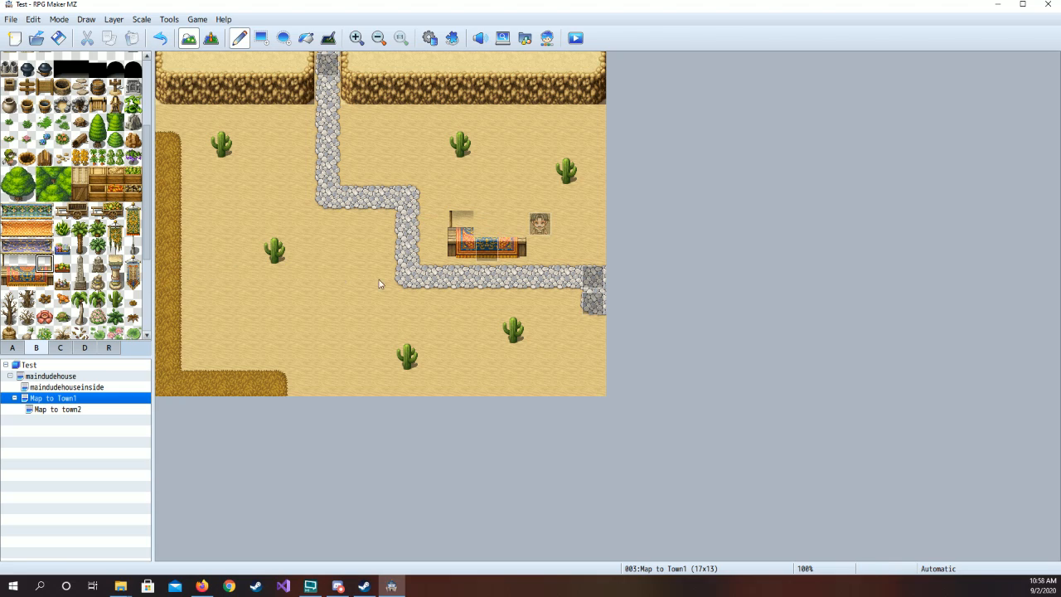
click(511, 224)
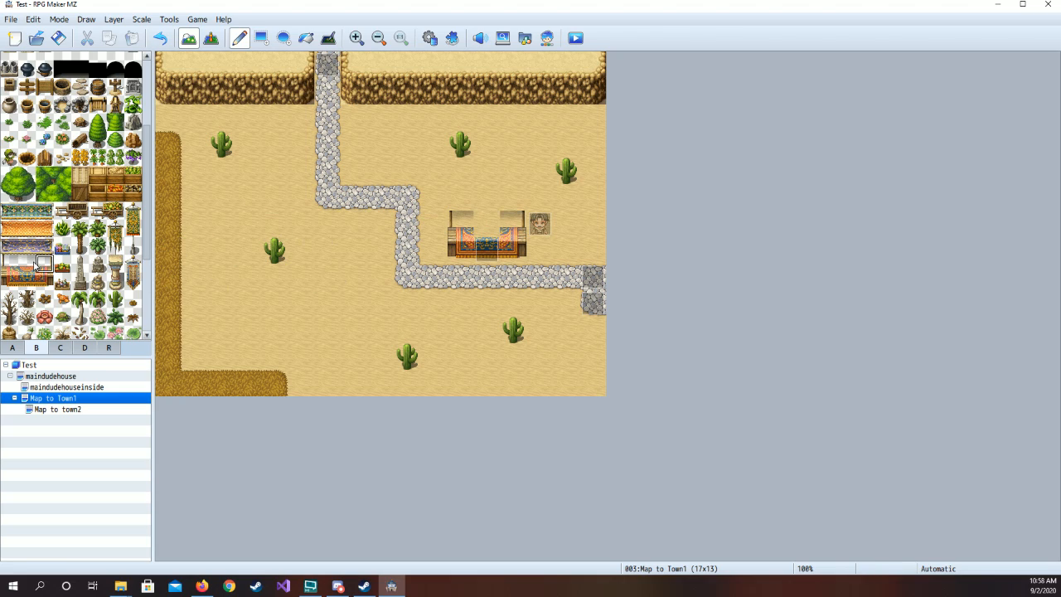
click(28, 265)
click(487, 224)
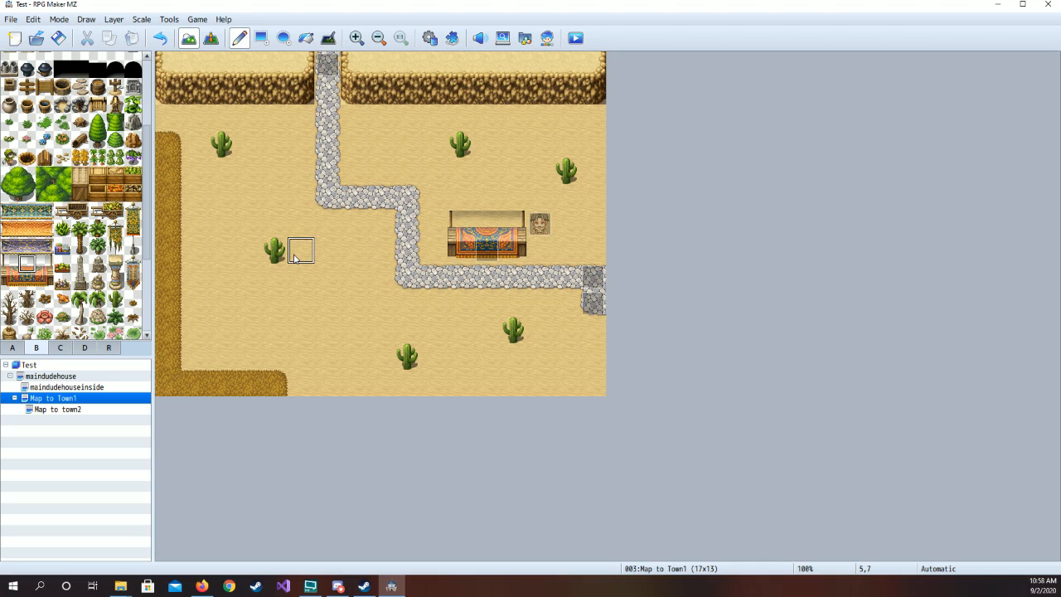
- Place the three-tile purple canopy above the stall, leaving one empty row between it and the rebuilt row
click(9, 264)
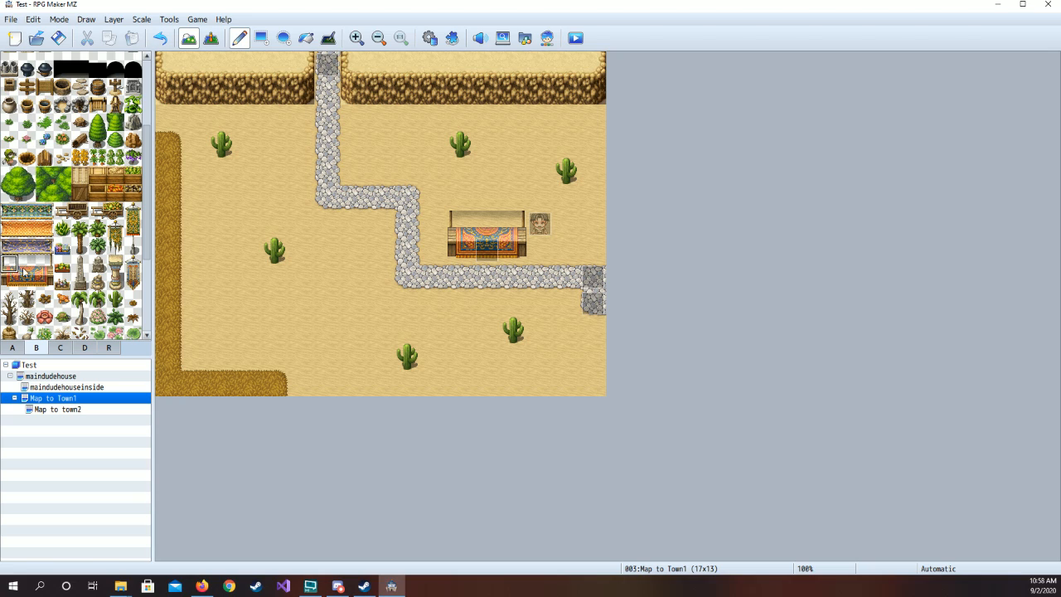
scroll(65, 282, down, 1)
scroll(64, 282, up, 1)
drag(10, 246, 46, 247)
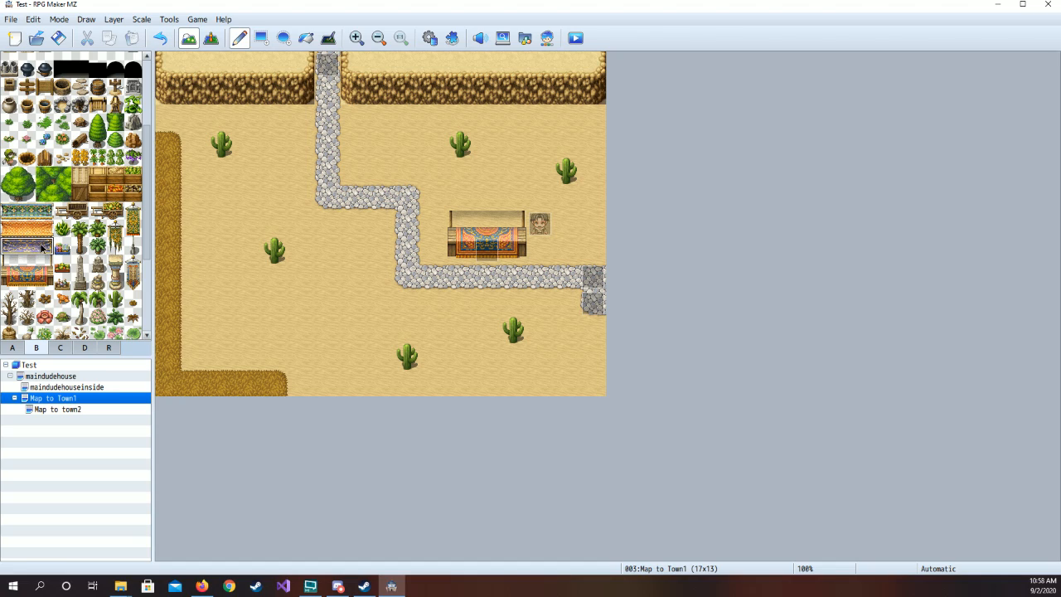
click(455, 171)
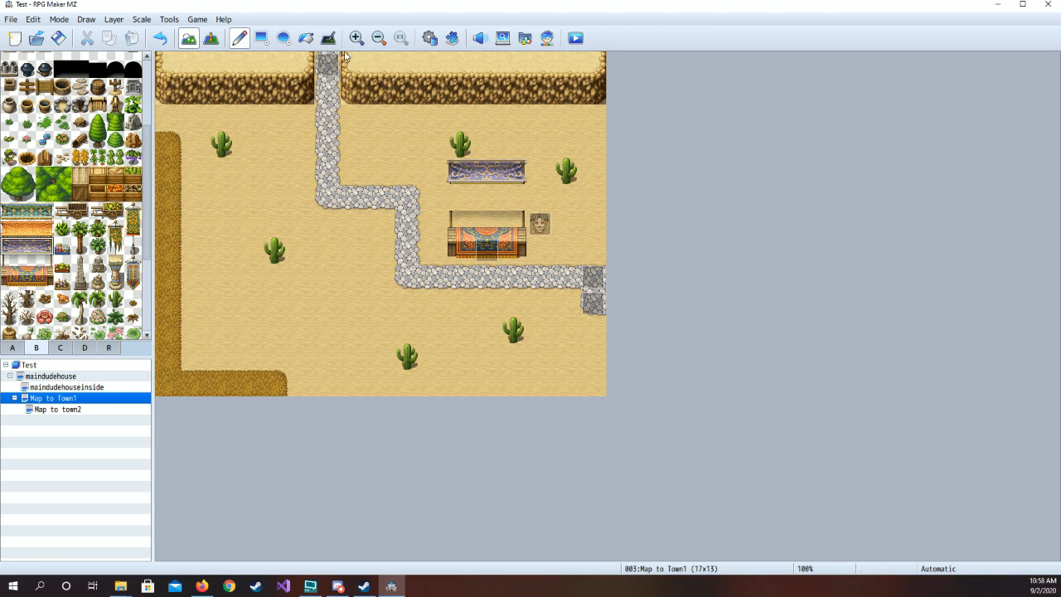
- Move the merchant event EV004 to tile 12,5, between the canopy and the counter, after trying it at 12,6
click(211, 38)
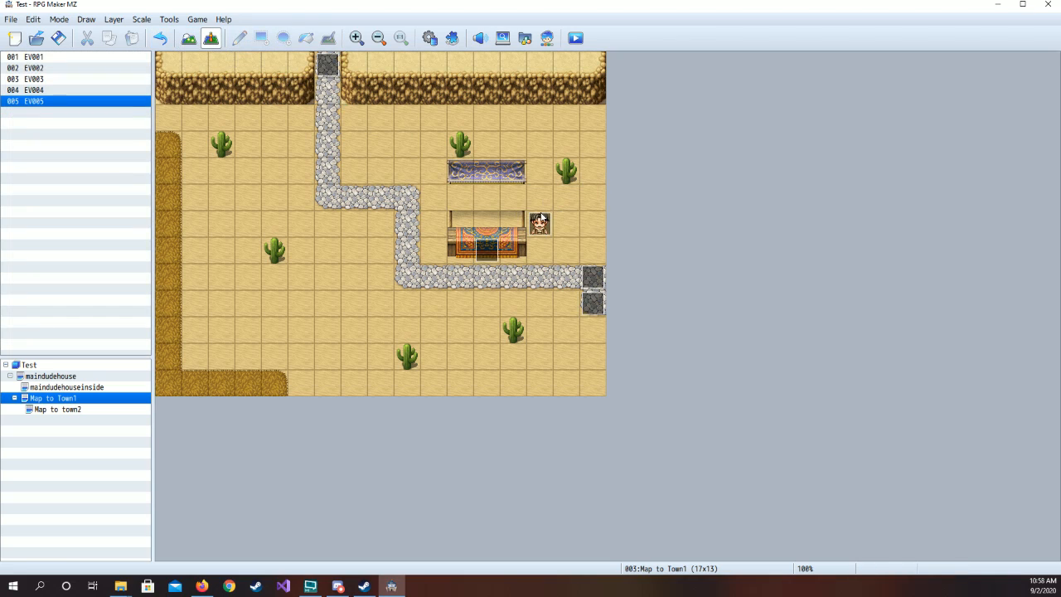
click(539, 224)
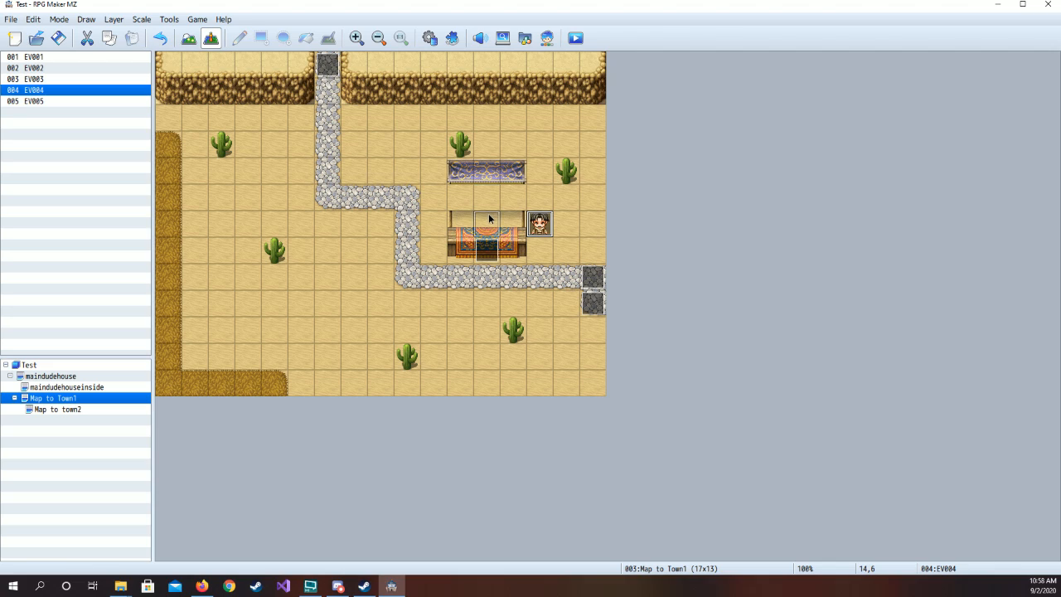
drag(488, 211, 489, 210)
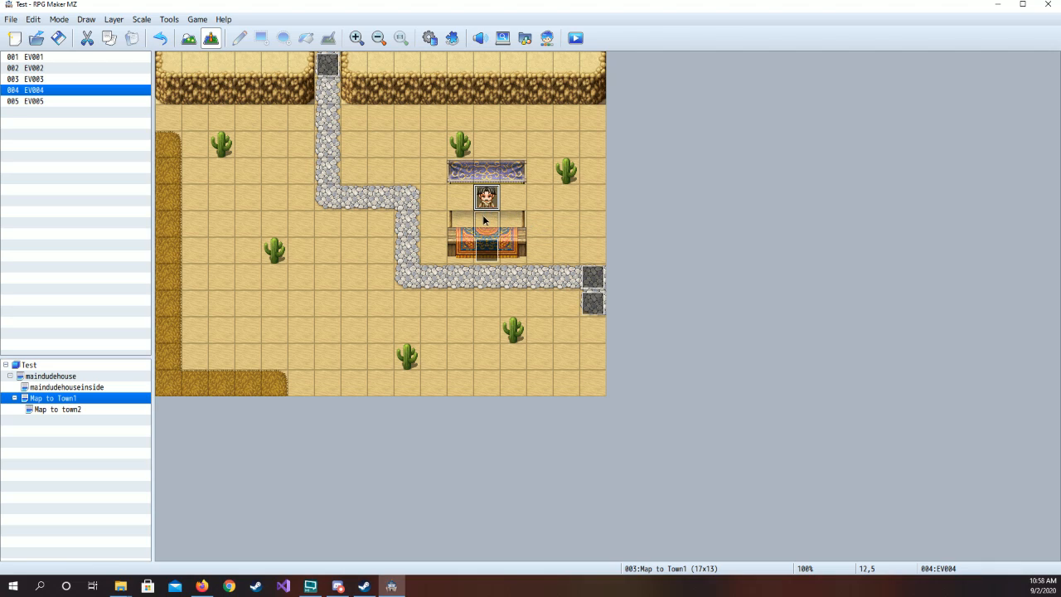
drag(485, 209, 487, 229)
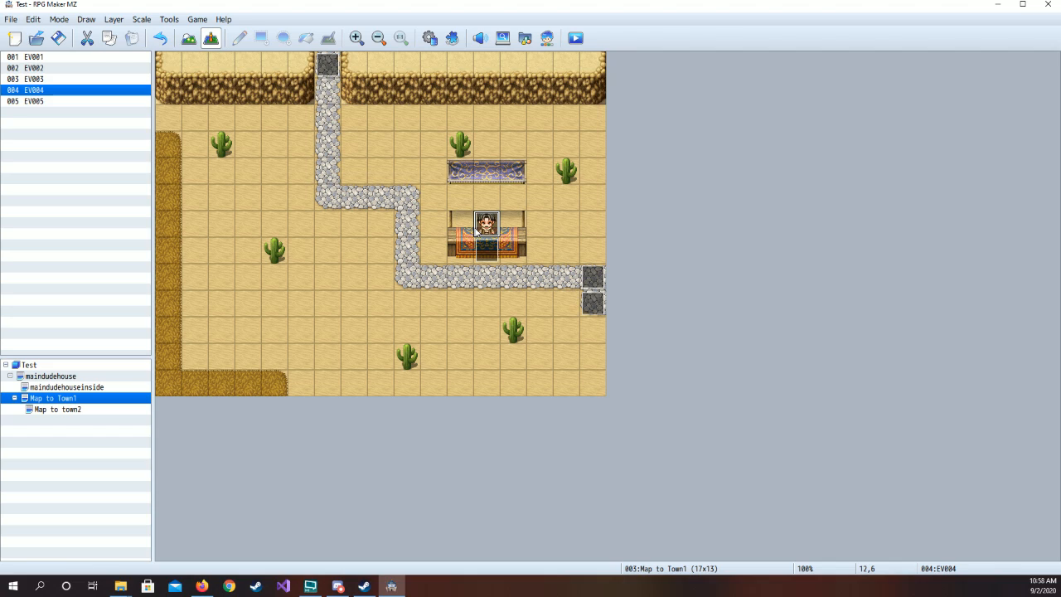
drag(492, 229, 494, 210)
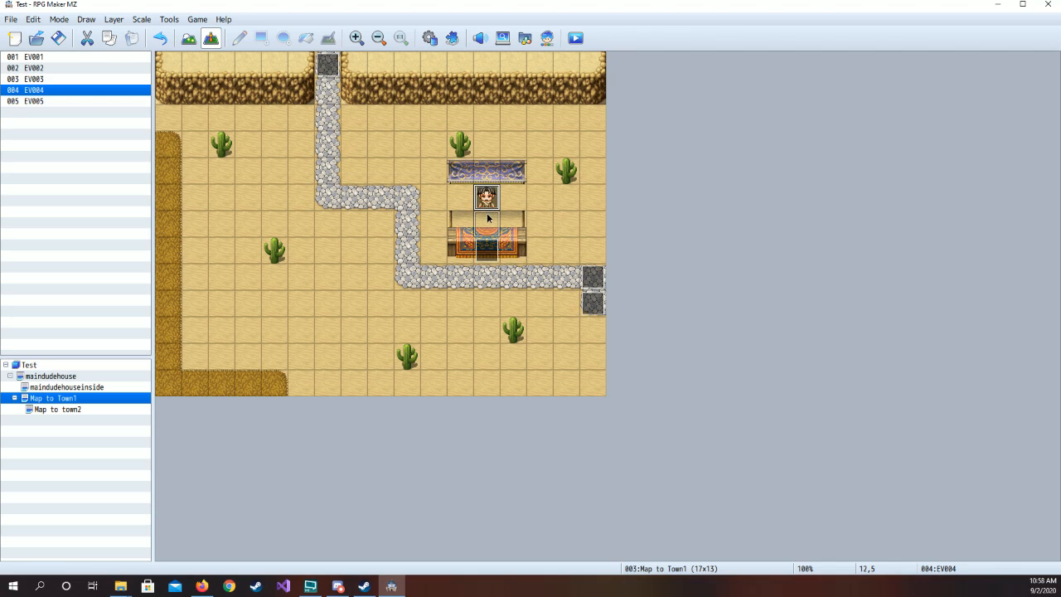
- Move the merchant event EV004 aside to tile 15,6 and paint plain sand over the middle piece of the row above the counter
drag(487, 218, 560, 231)
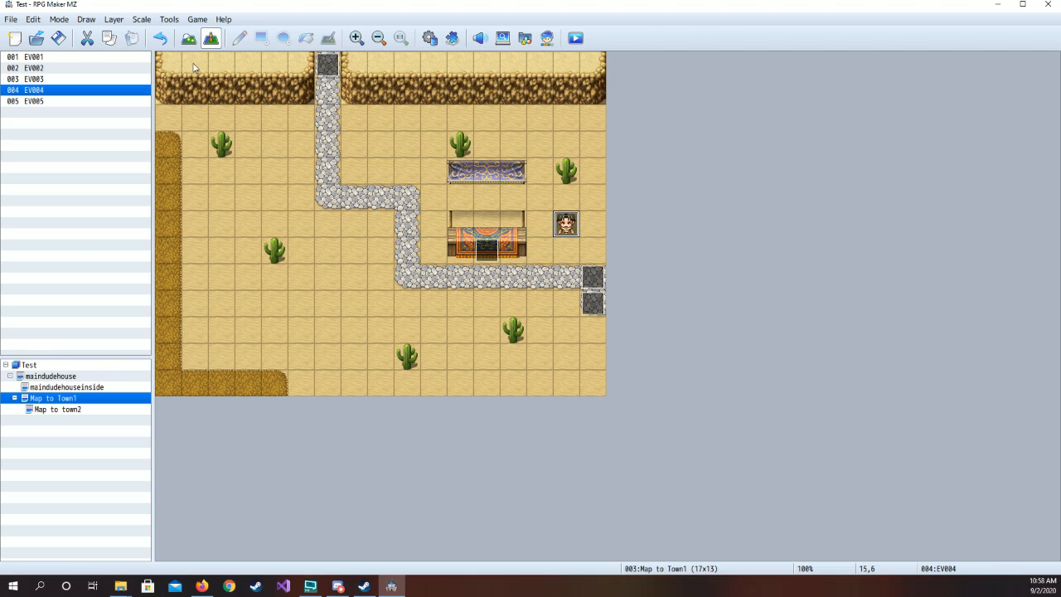
click(189, 38)
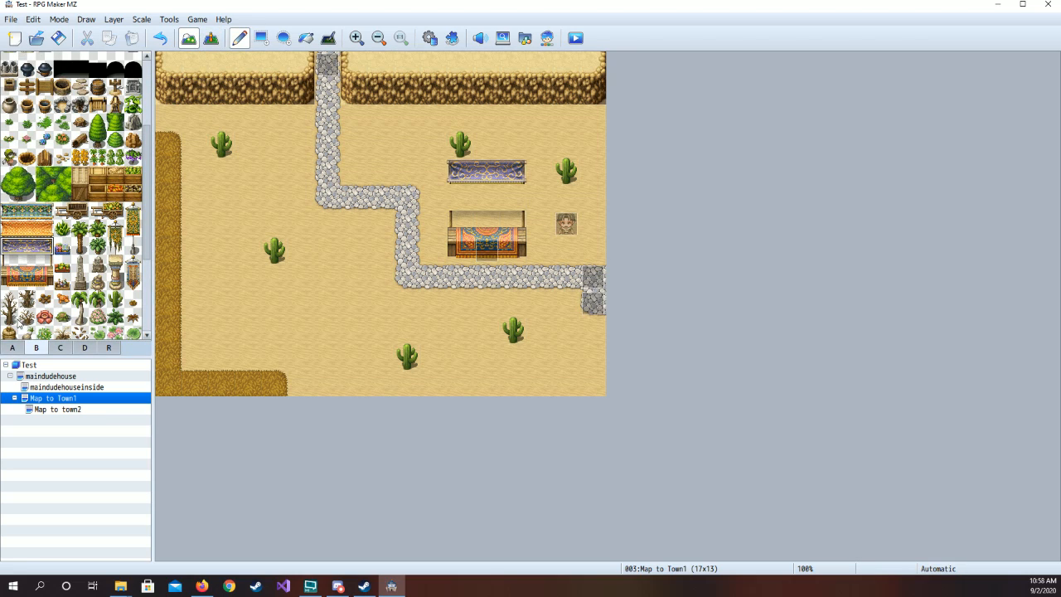
click(12, 347)
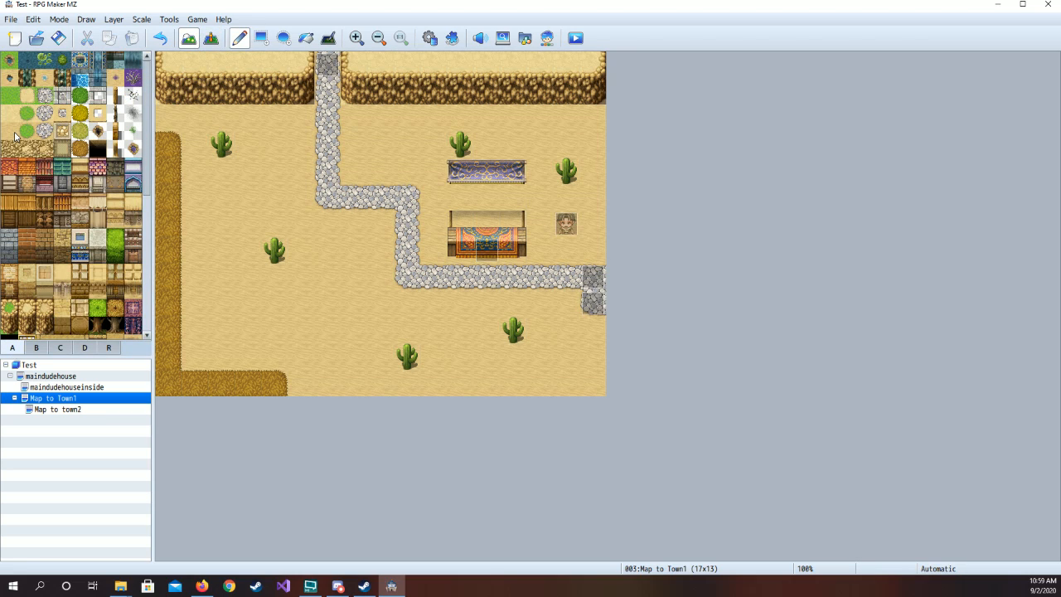
click(15, 136)
click(487, 224)
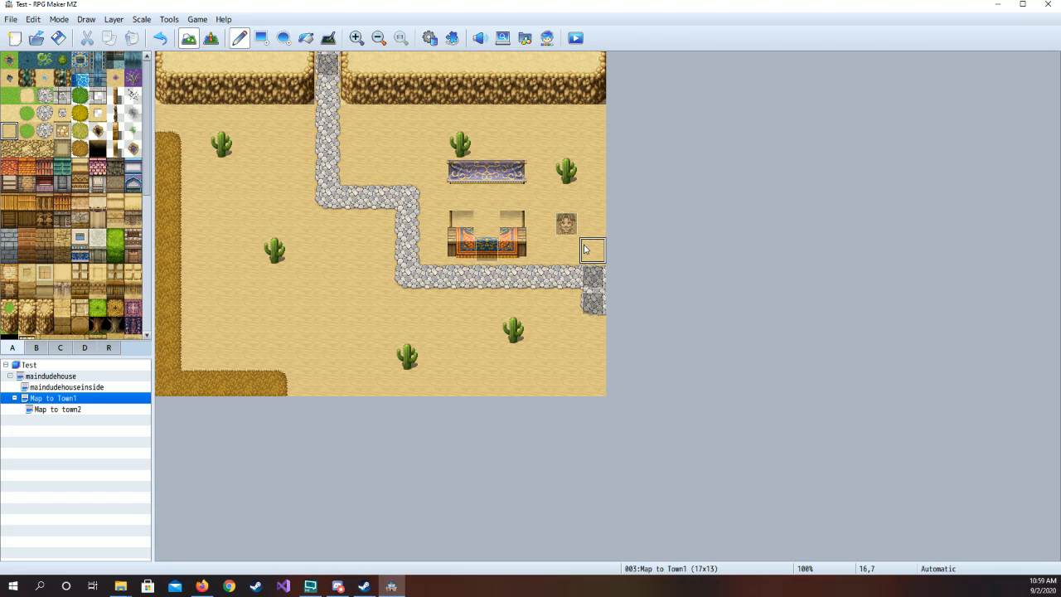
click(522, 249)
- Place the three-tile orange canopy over the purple canopy and again in the empty row directly above the stall posts
scroll(55, 319, down, 6)
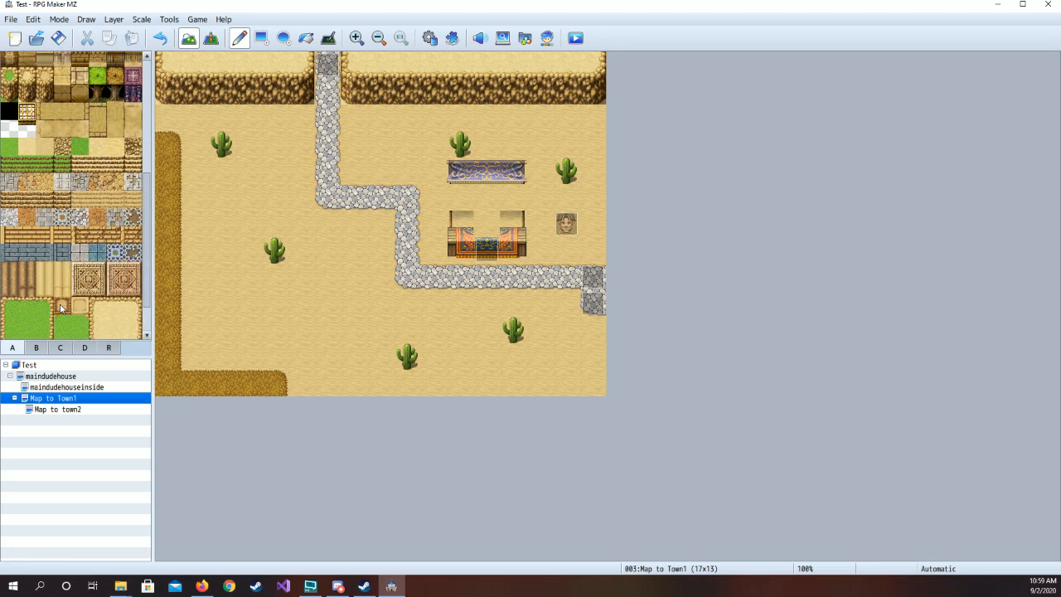
click(34, 348)
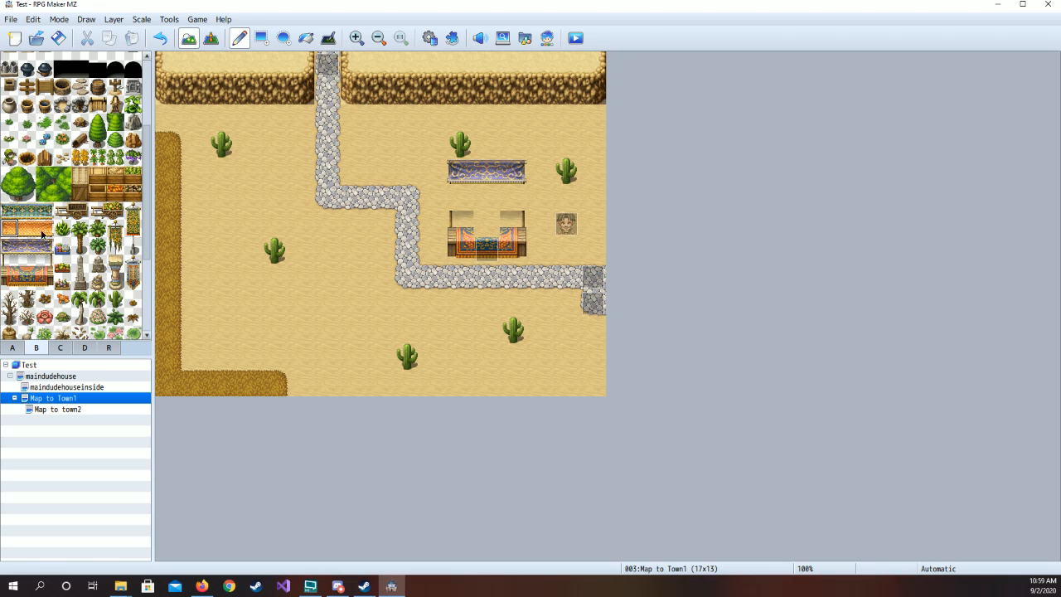
click(7, 234)
drag(8, 234, 47, 234)
click(461, 173)
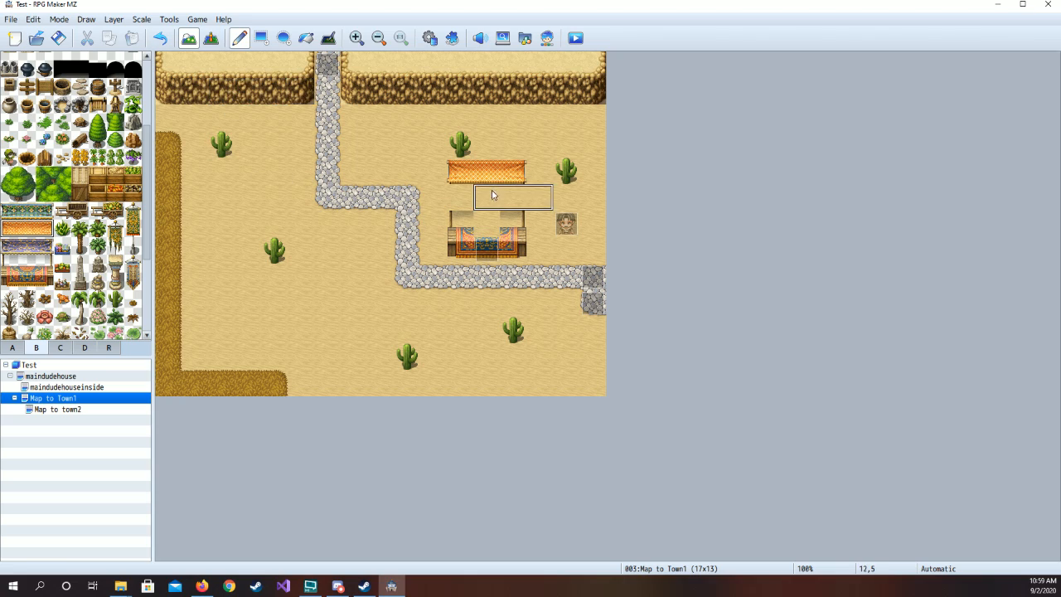
click(467, 197)
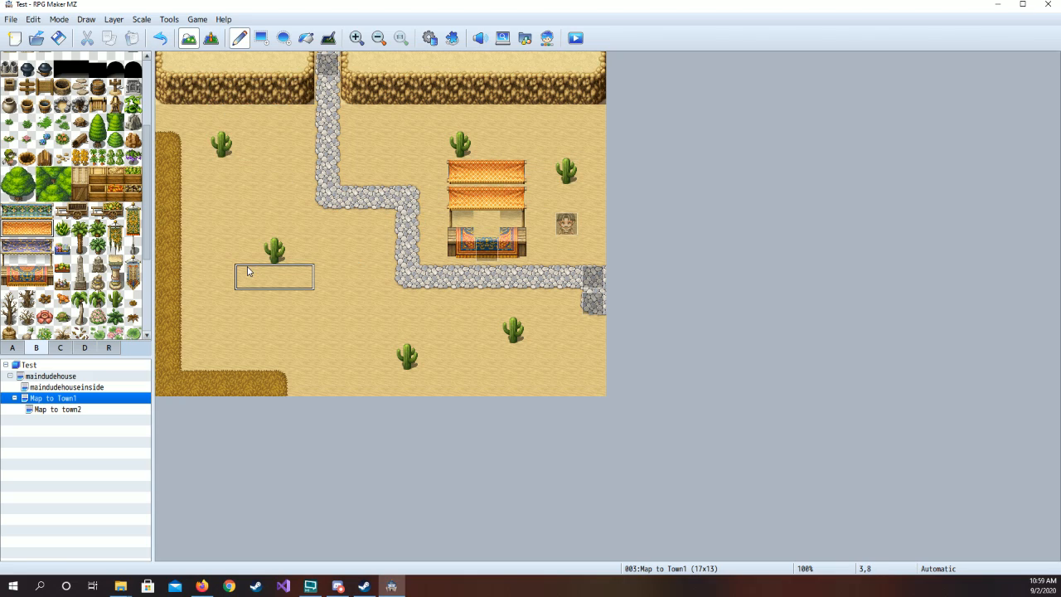
- Paint the plain sand tile over the upper of the two orange canopies
click(12, 347)
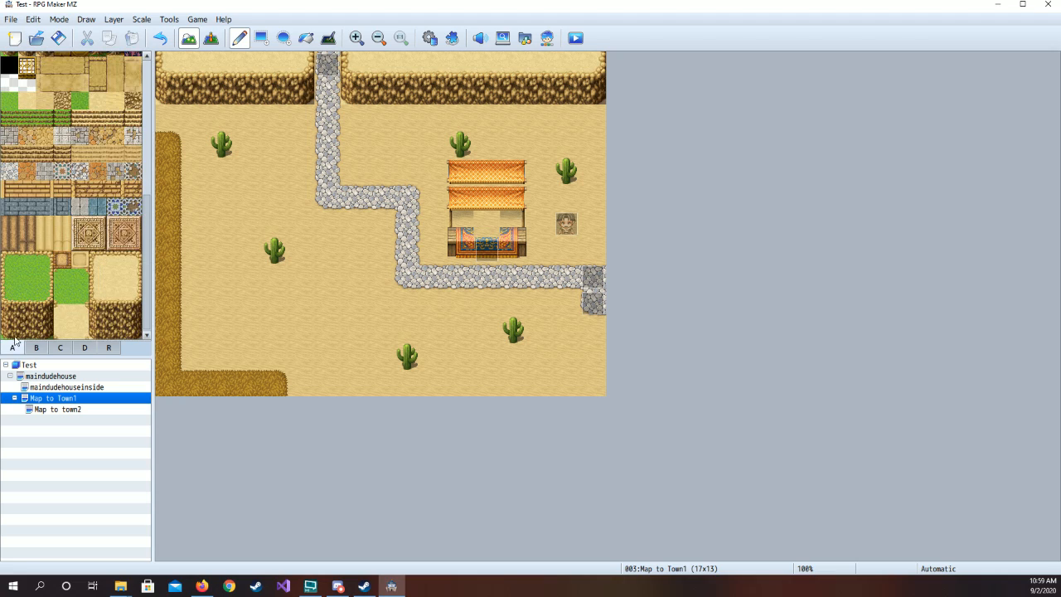
scroll(119, 169, up, 3)
scroll(118, 169, up, 5)
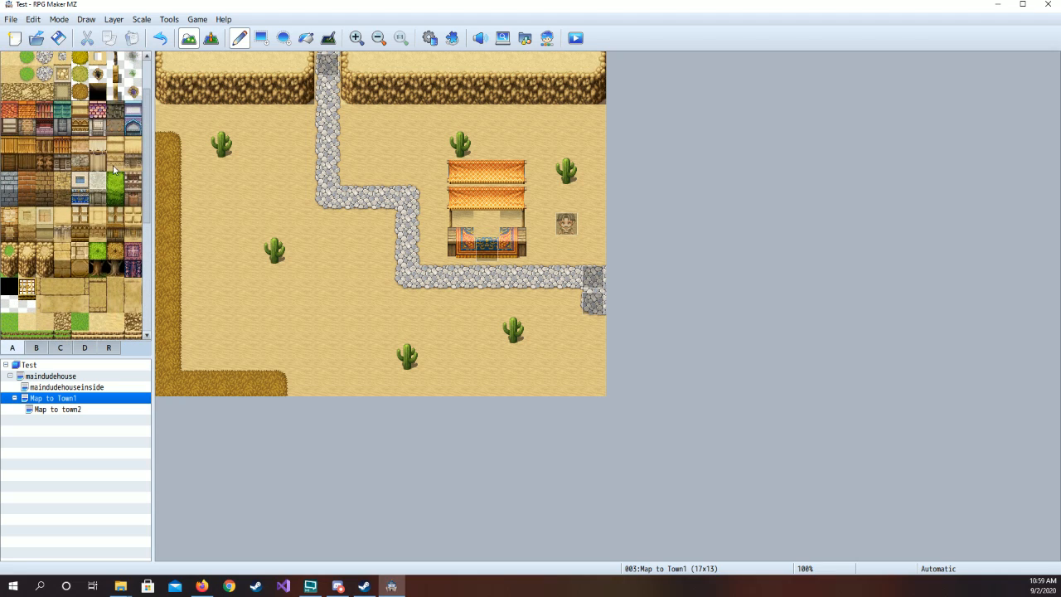
click(8, 73)
drag(434, 171, 518, 171)
- Move the merchant event EV004 into the stall at tile 12,6 and save the project
click(211, 38)
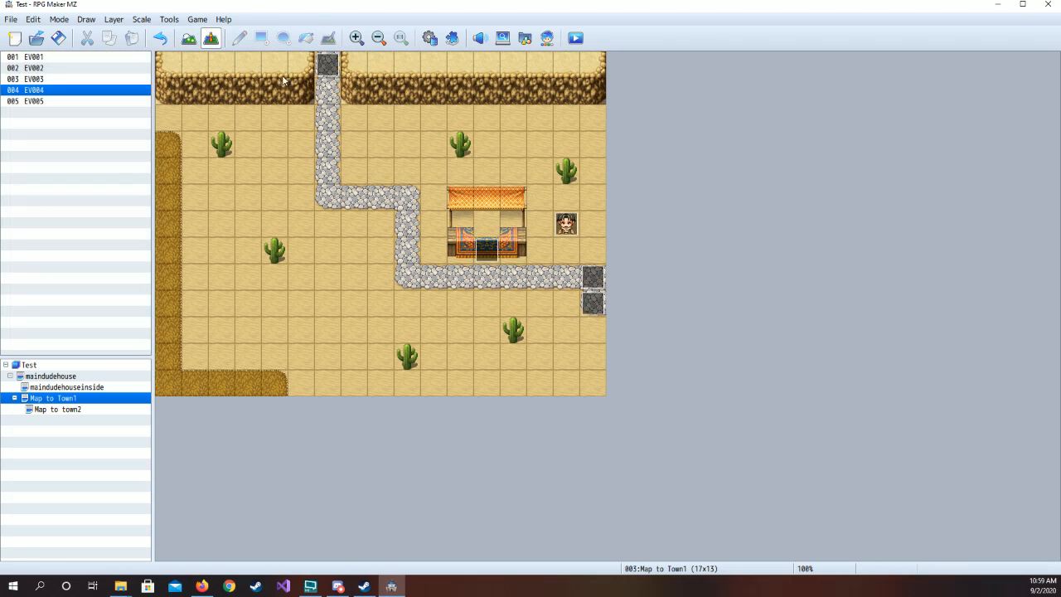
click(568, 227)
drag(568, 227, 486, 226)
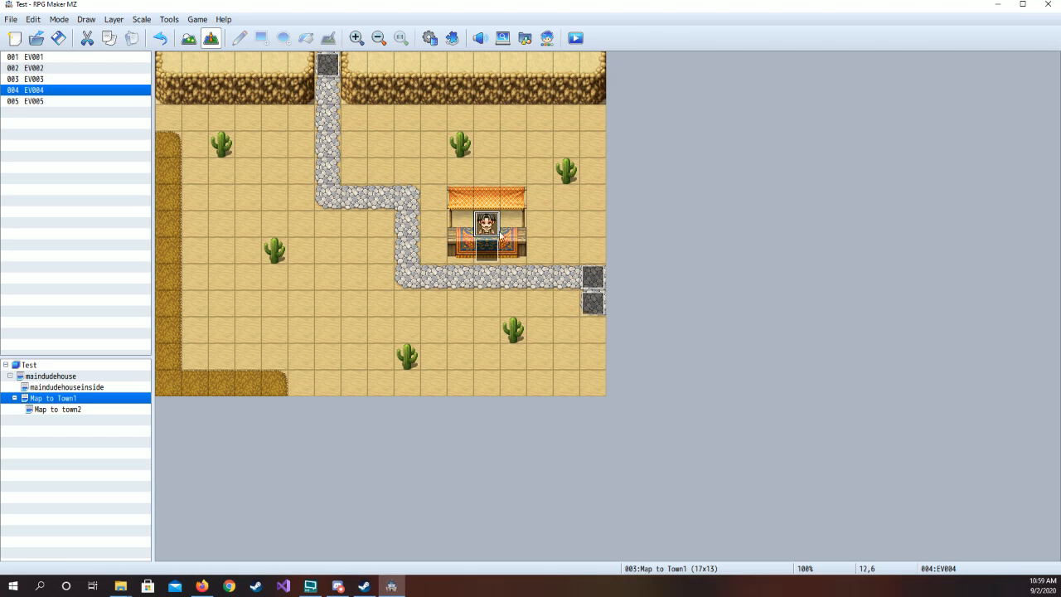
click(581, 244)
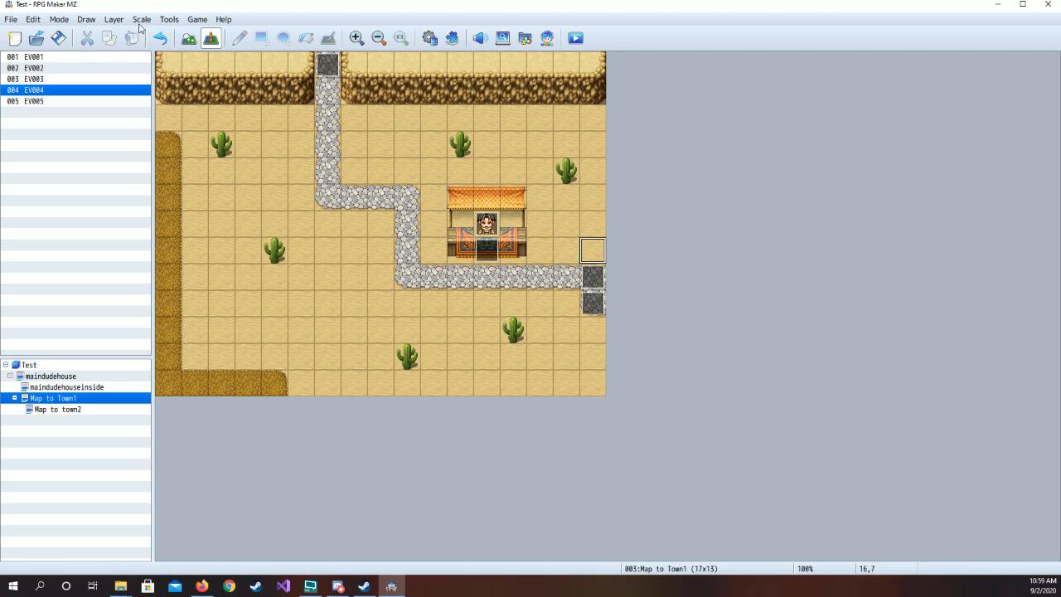
click(63, 39)
- Examine the database's States, including Dead, Guard, Immortal, Poison and the empty entry 0011, plus the Animations and Tilesets settings
click(450, 41)
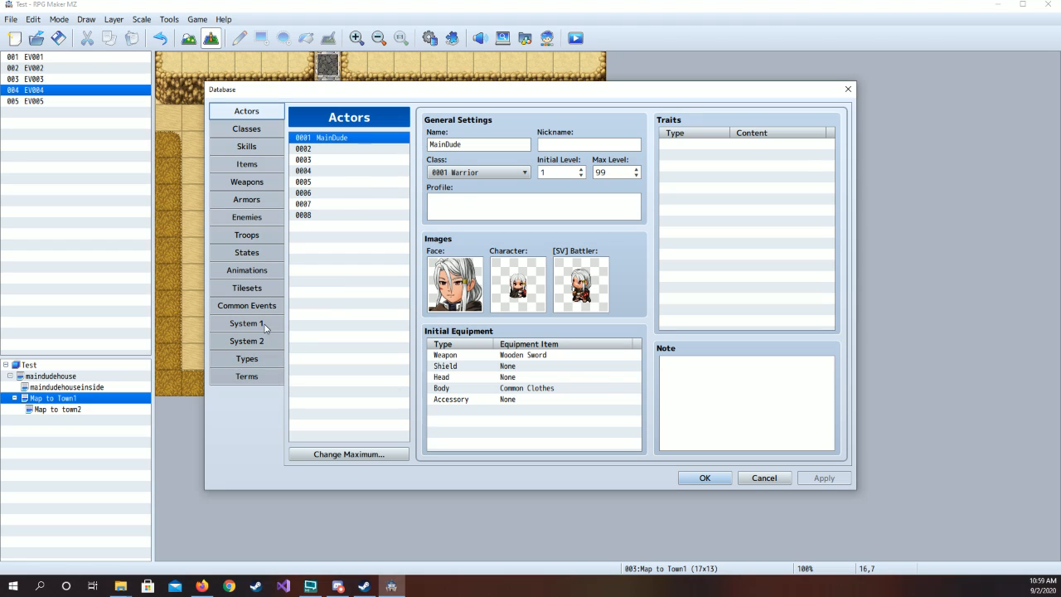
click(263, 252)
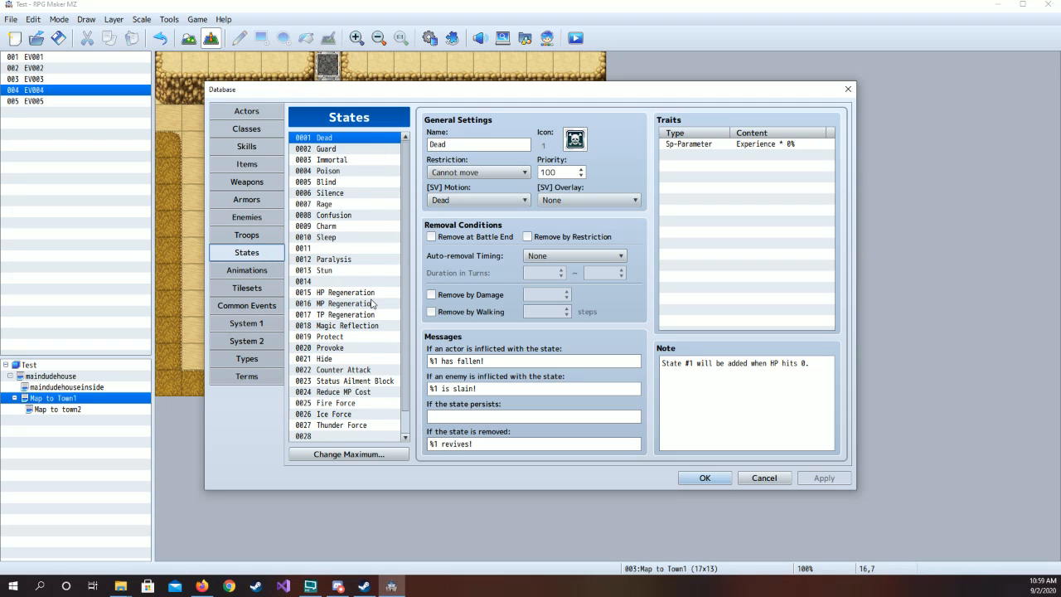
scroll(370, 303, down, 1)
scroll(371, 303, up, 1)
click(347, 251)
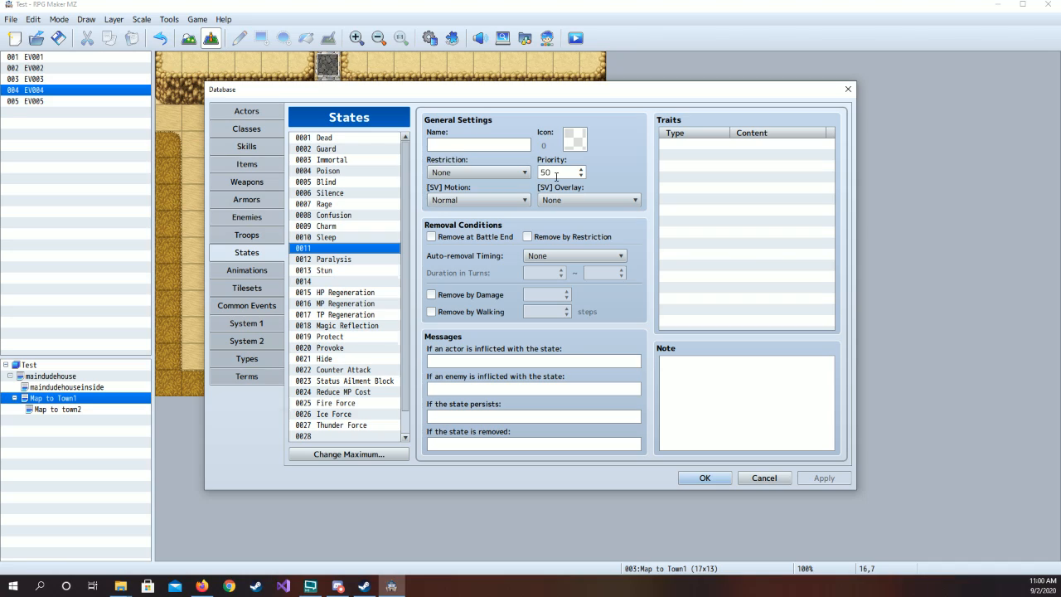
click(351, 138)
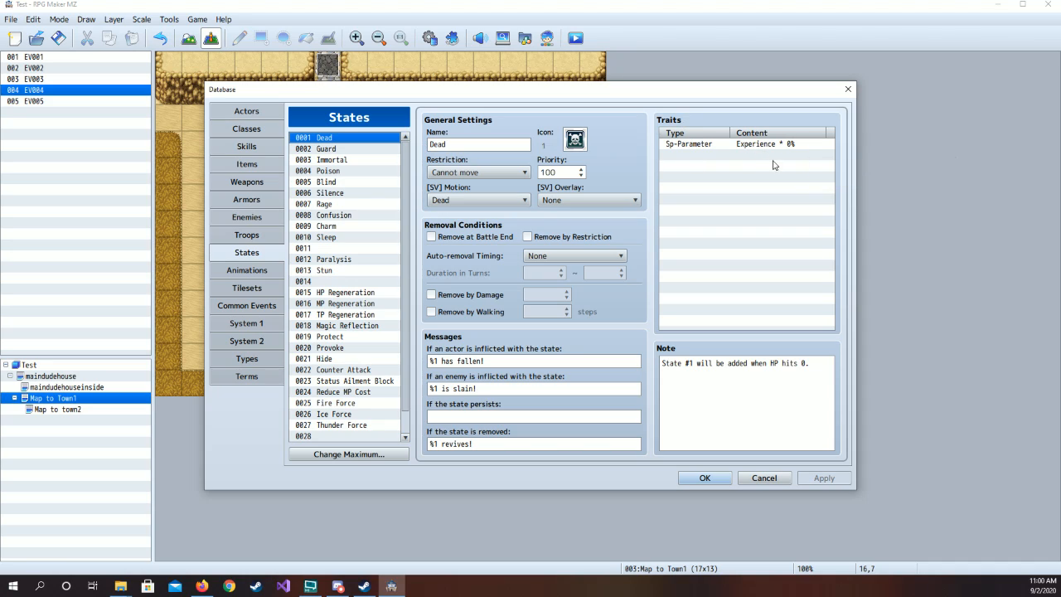
click(326, 149)
click(329, 162)
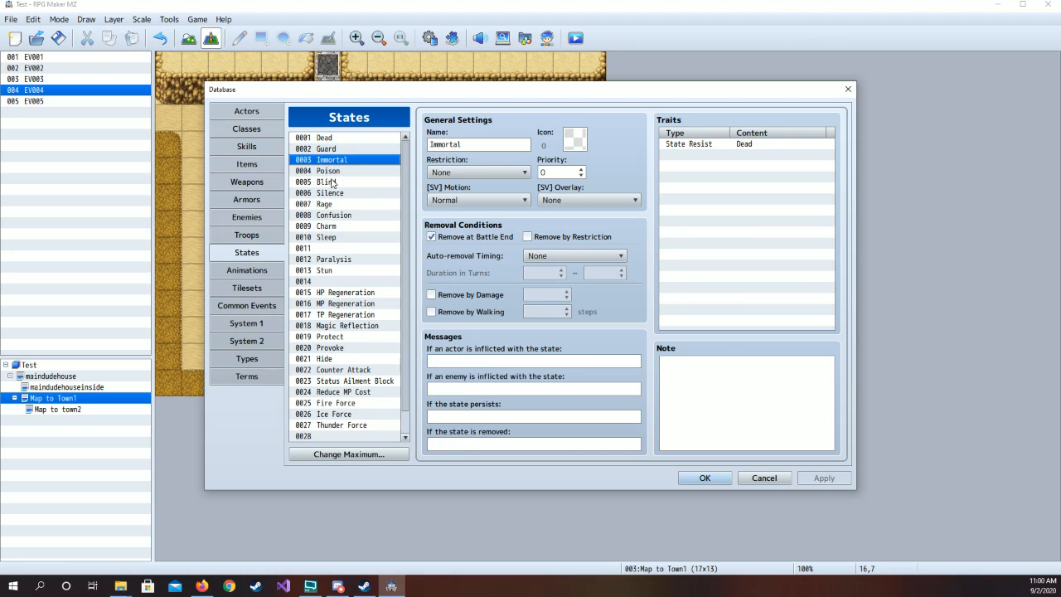
click(337, 172)
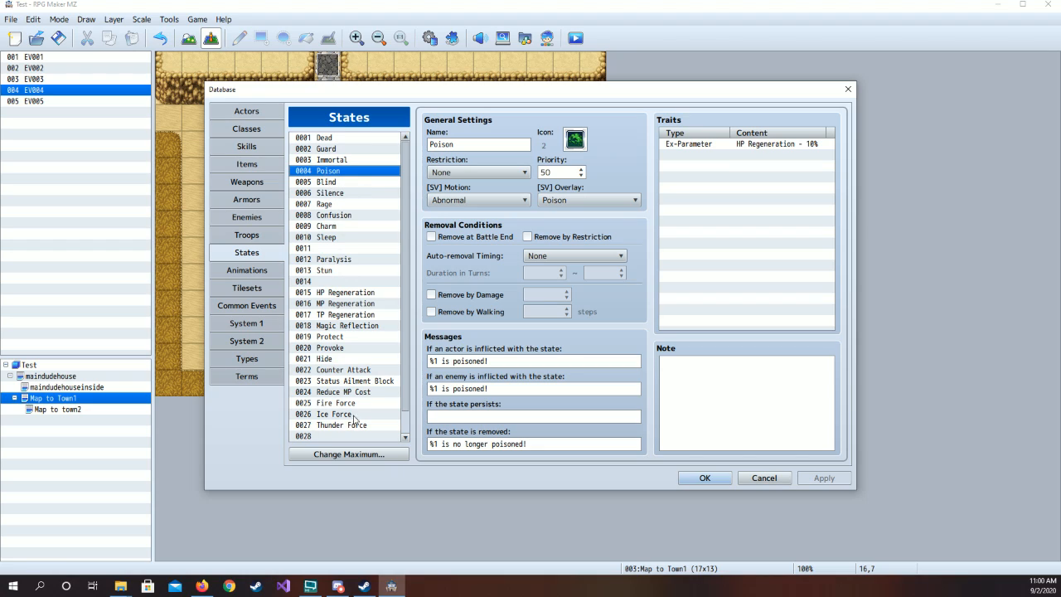
scroll(361, 366, down, 1)
scroll(361, 406, up, 1)
click(256, 270)
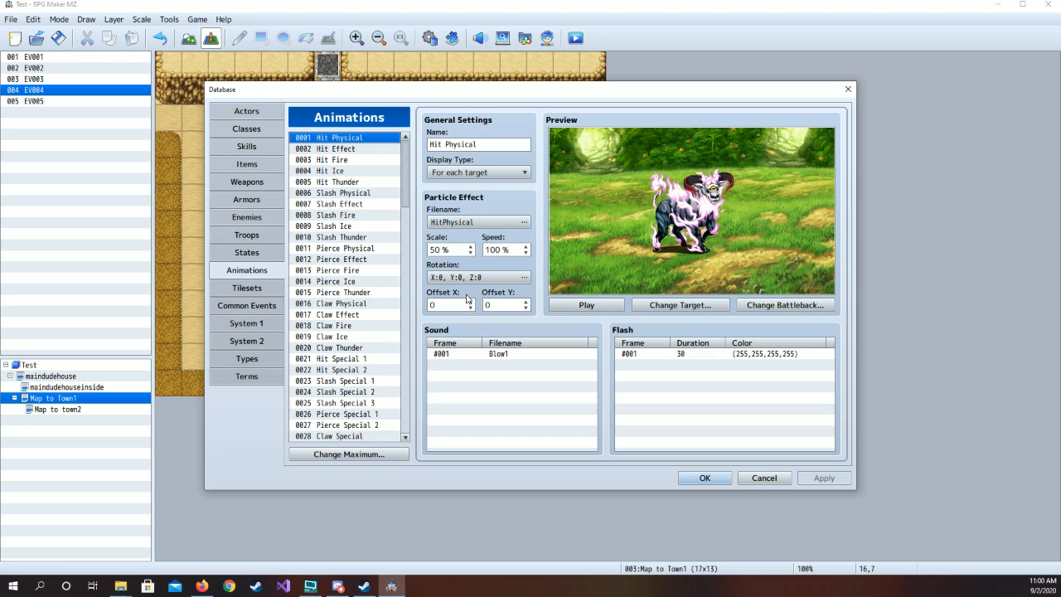
click(240, 290)
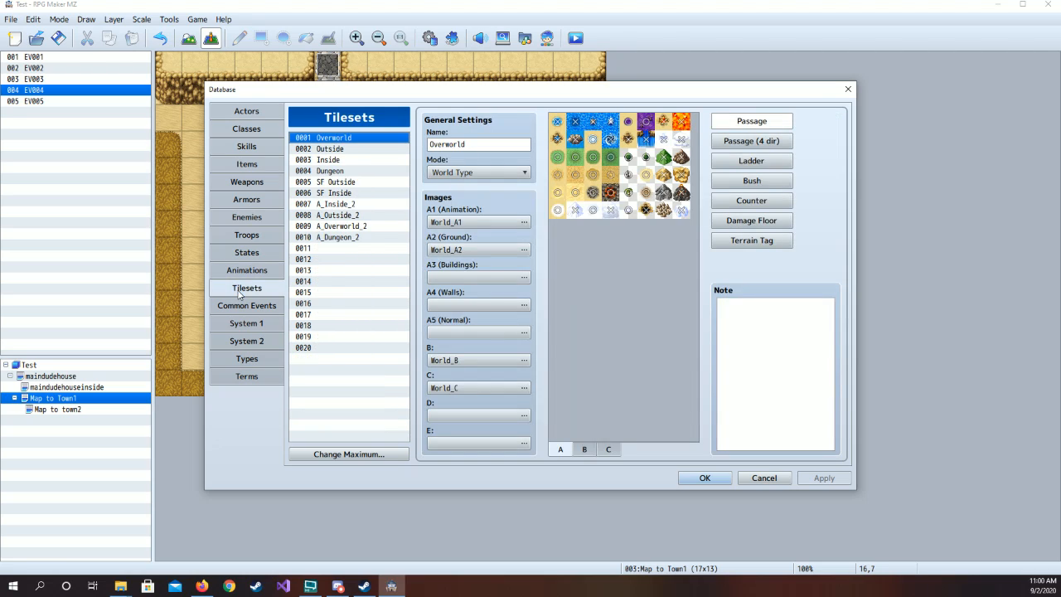
- Name common event 0001 "Credits" in the database, leaving its trigger at None
click(246, 305)
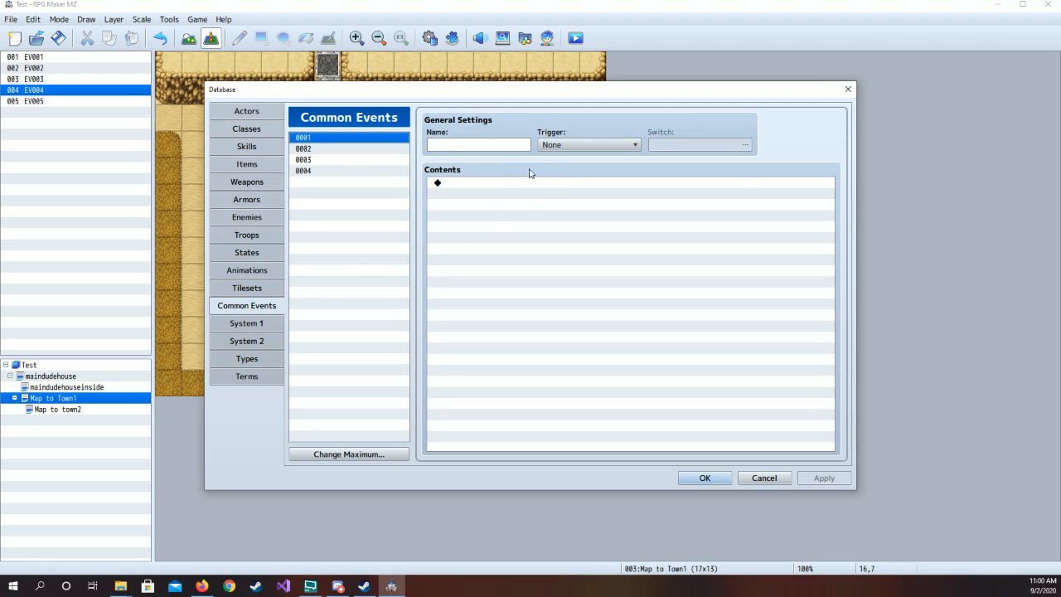
click(586, 146)
click(586, 150)
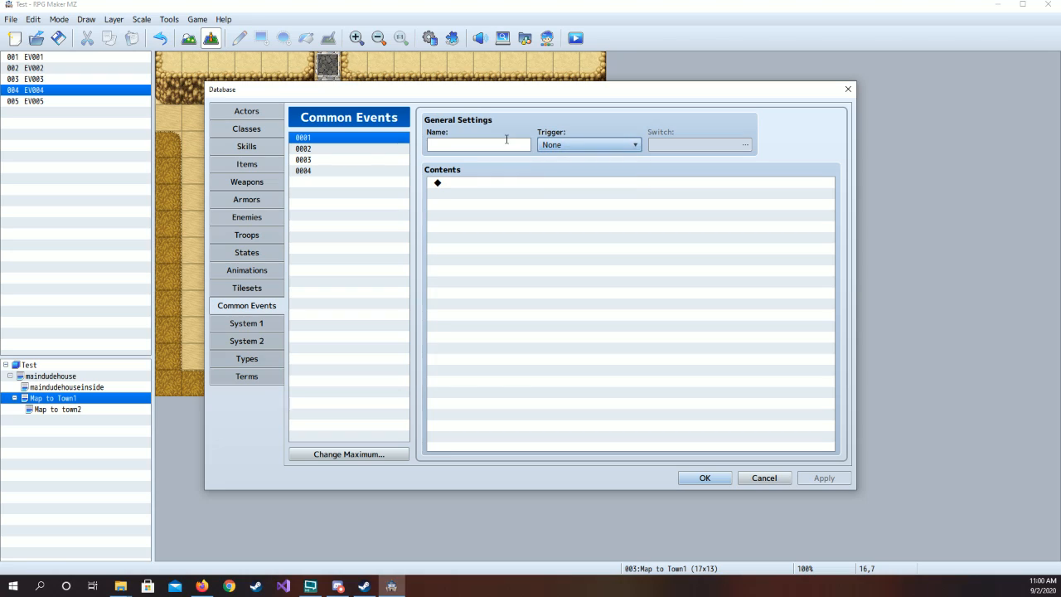
click(506, 143)
text(Credits)
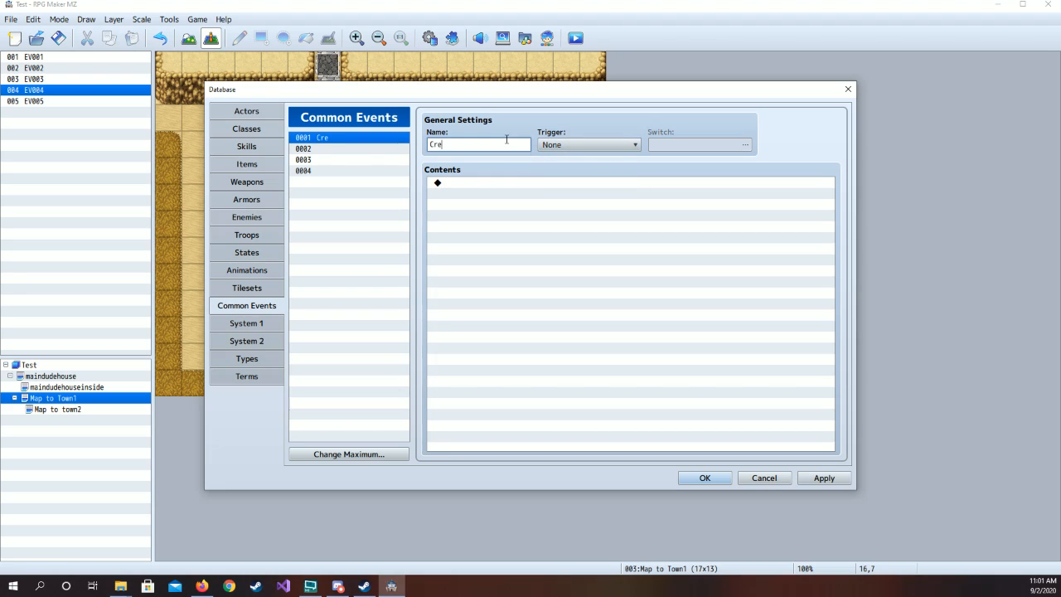
- Add a Show Text command to the Credits event with the lines "Credits:", "Story - TL" and "Maps - TL", and apply the changes
click(520, 184)
double_click(519, 184)
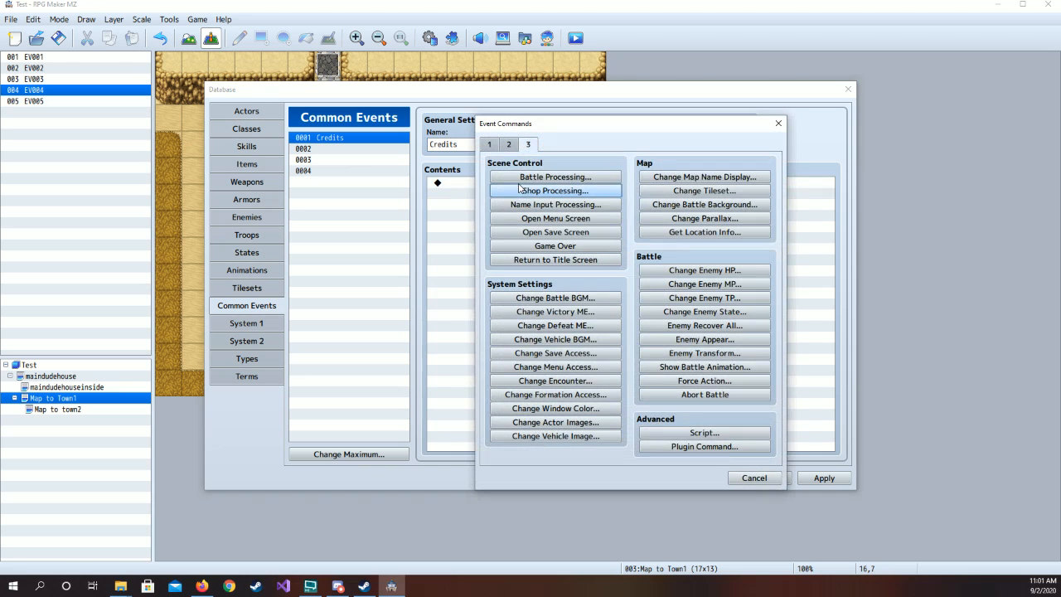
click(539, 175)
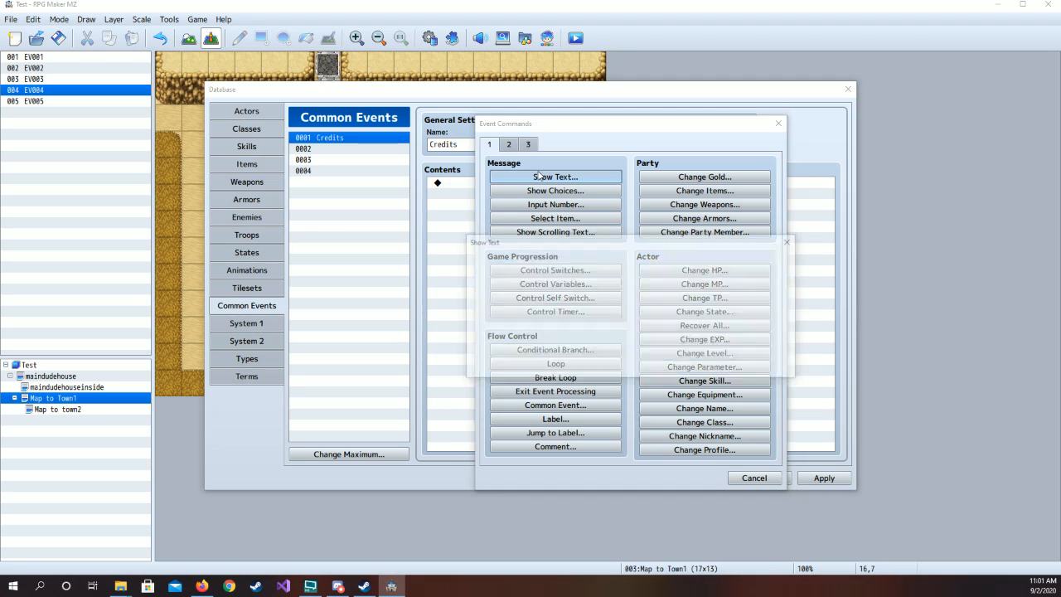
text(C)
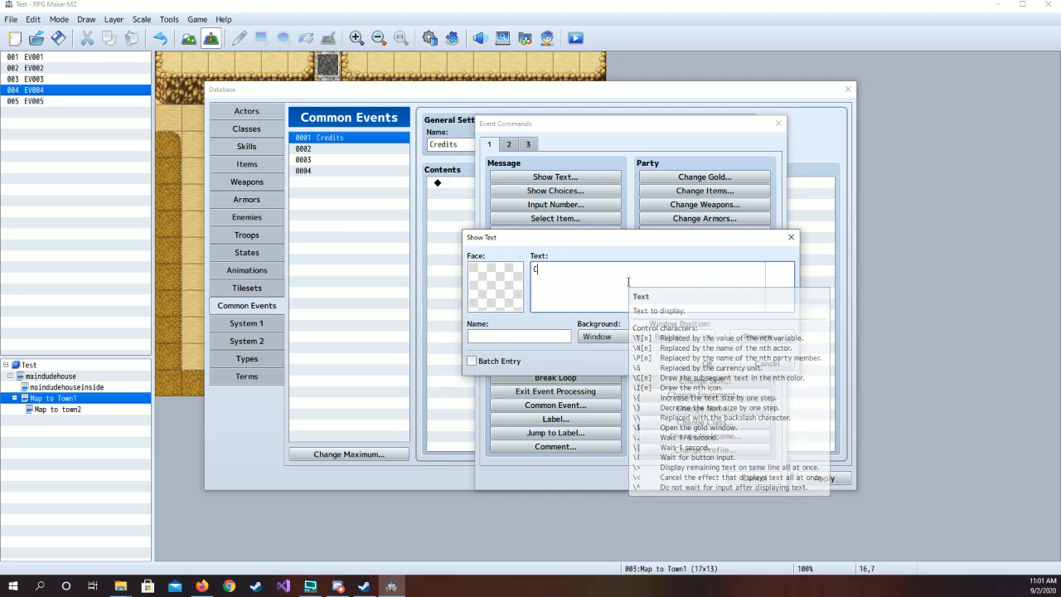
text(redits:)
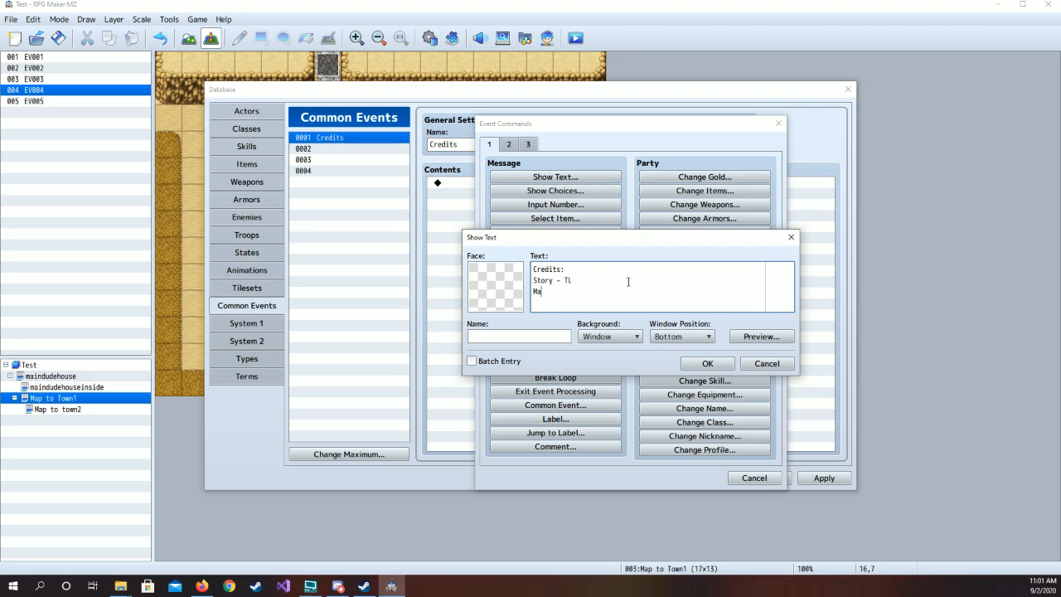
text(- TL)
click(707, 363)
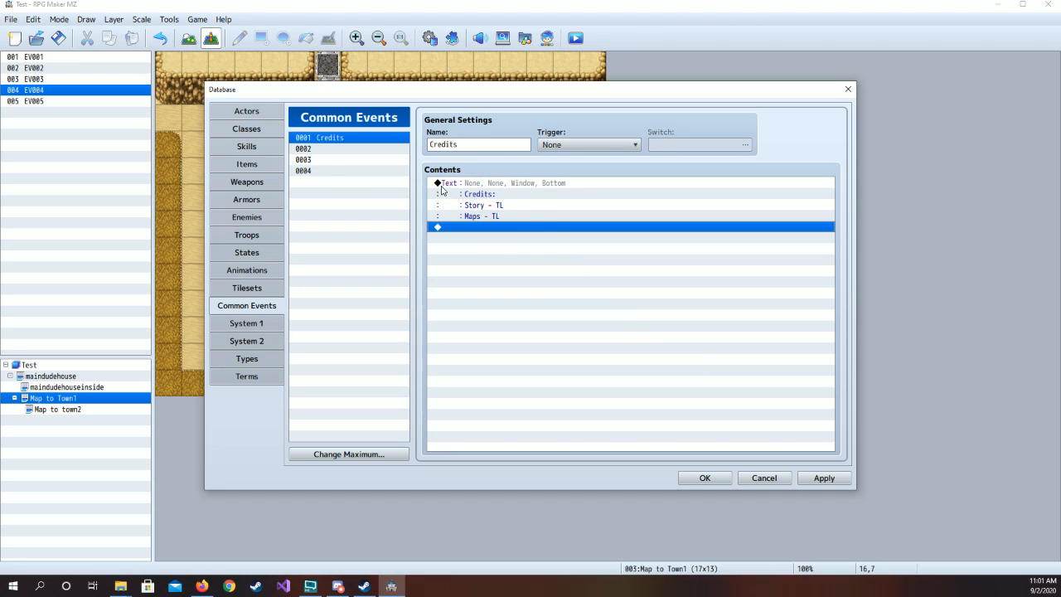
click(822, 478)
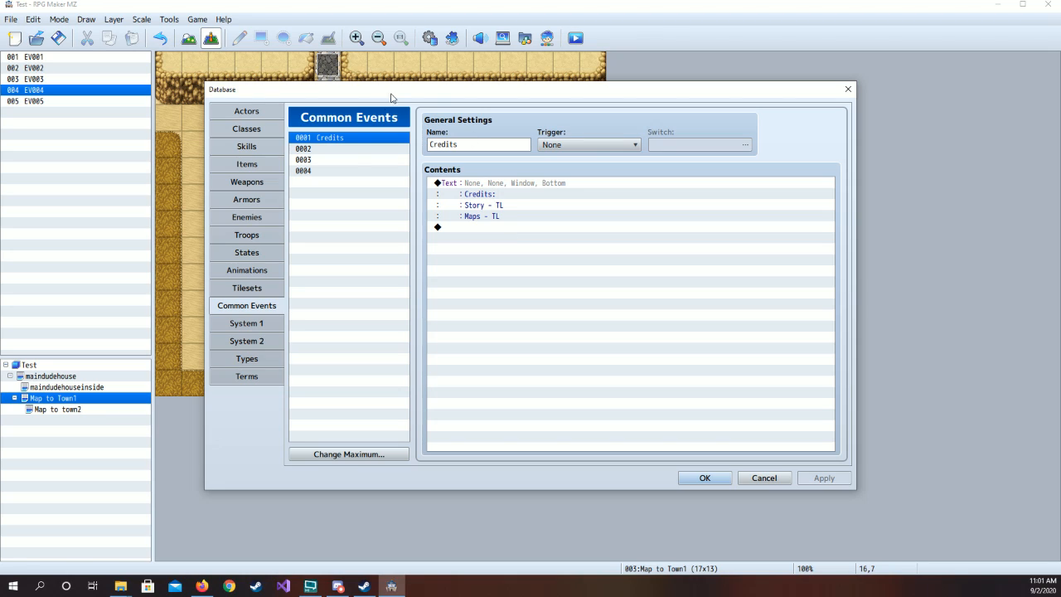
- Examine the database's System 1, System 2 and Types settings, including the Sword attack motion's image options, and close the database
click(275, 326)
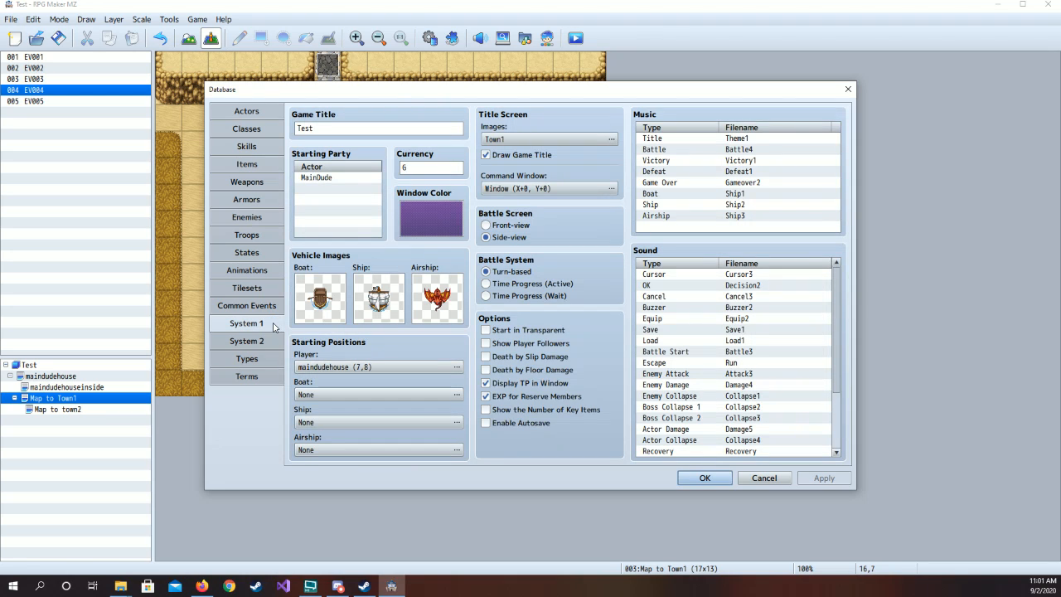
click(277, 340)
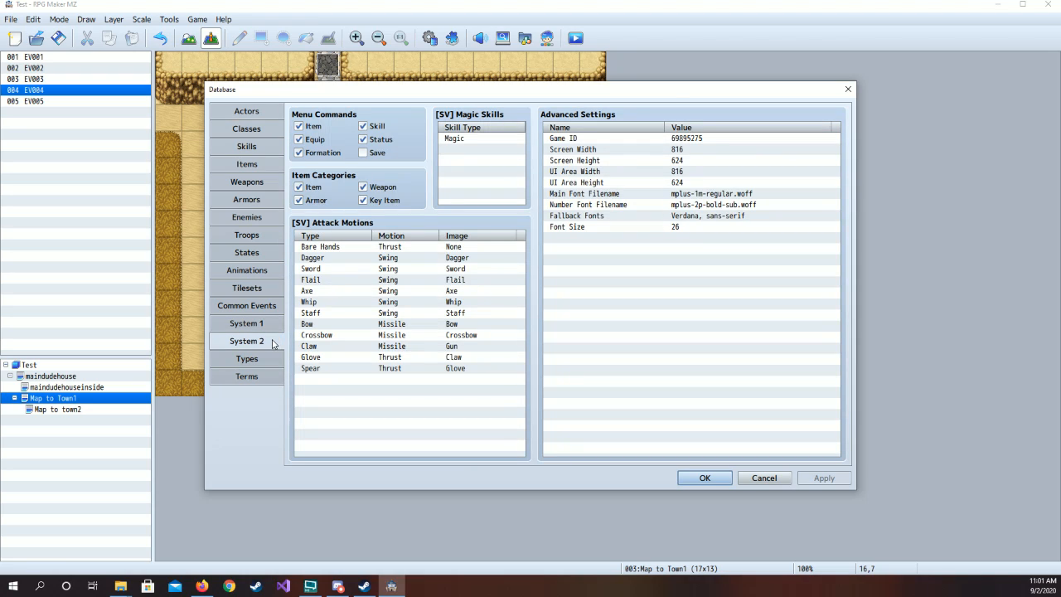
double_click(465, 271)
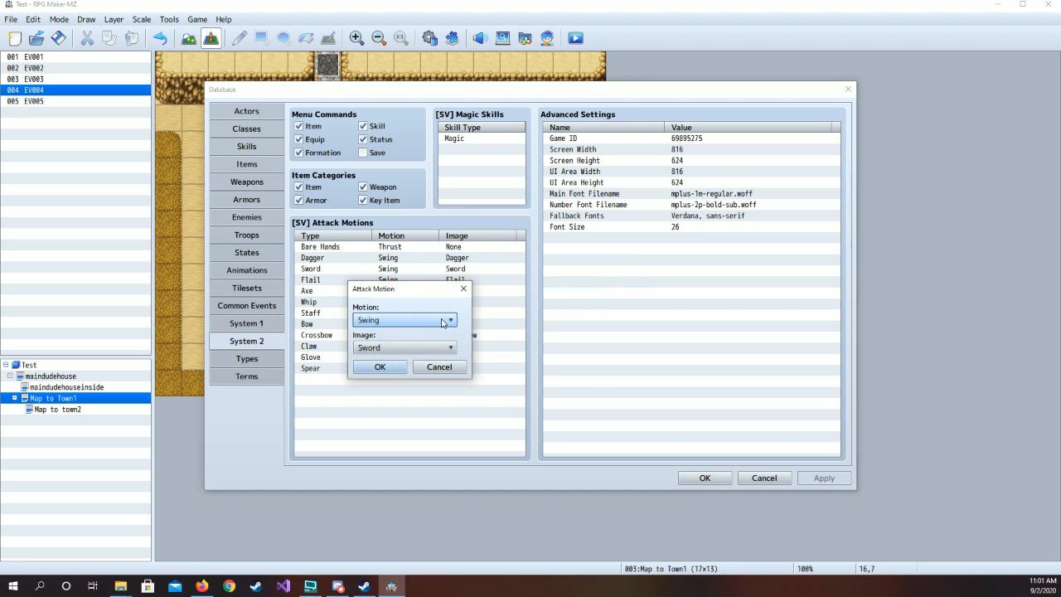
click(422, 351)
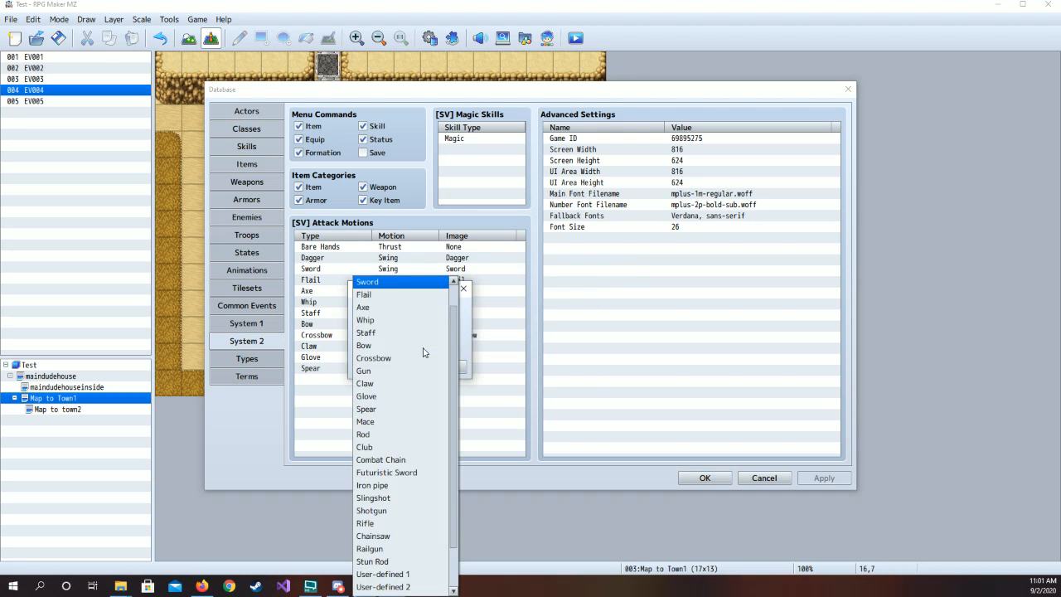
click(512, 321)
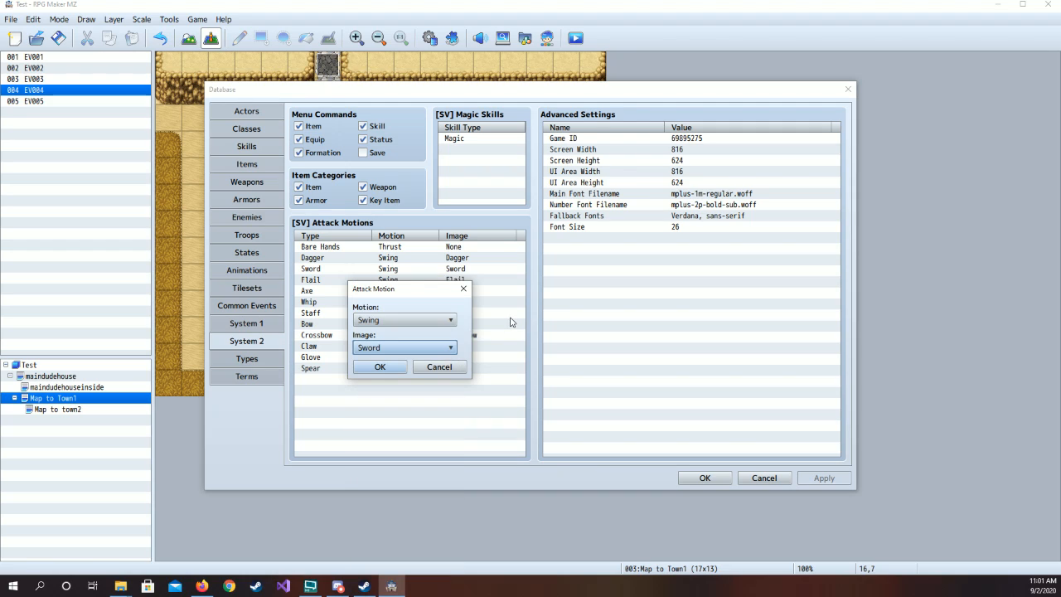
click(439, 367)
click(262, 358)
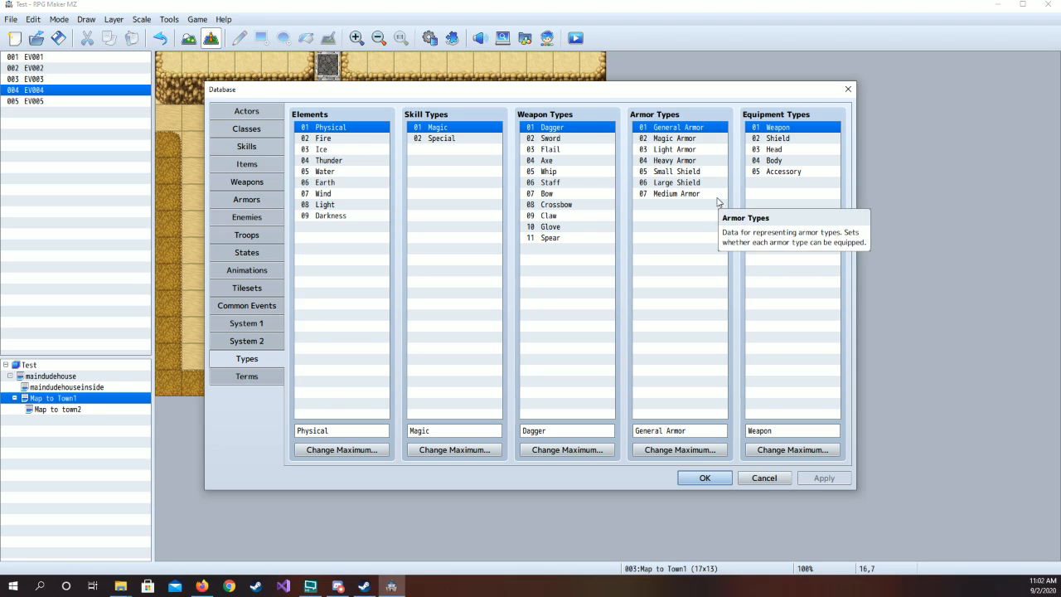
click(704, 478)
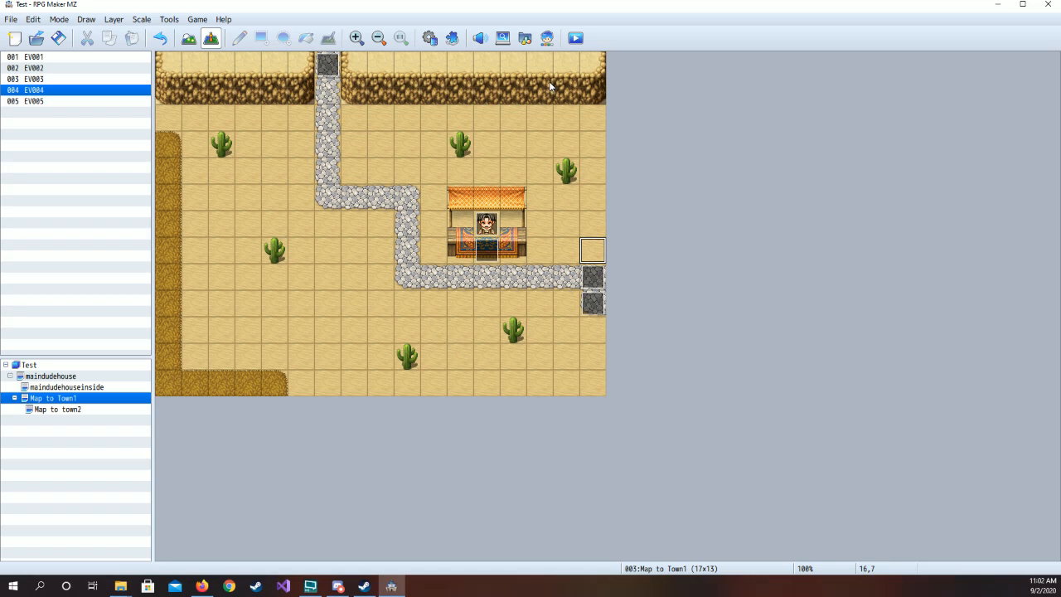
- Review the plugins AltMenuScreen, AltSaveScreen, ButtonPicture and TextPicture for a new Plugin Manager entry without adding any
click(453, 39)
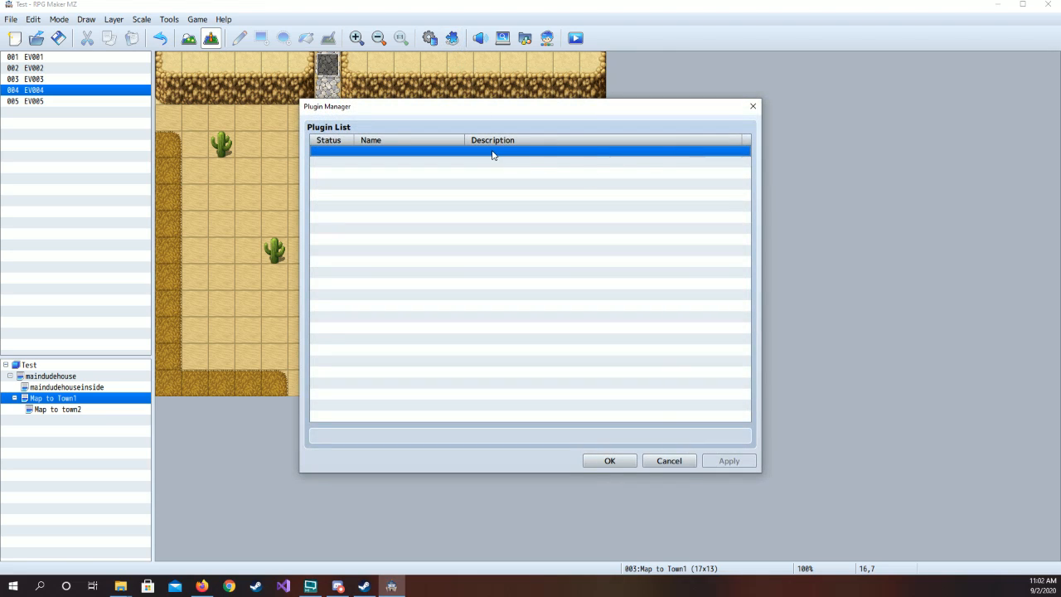
double_click(492, 153)
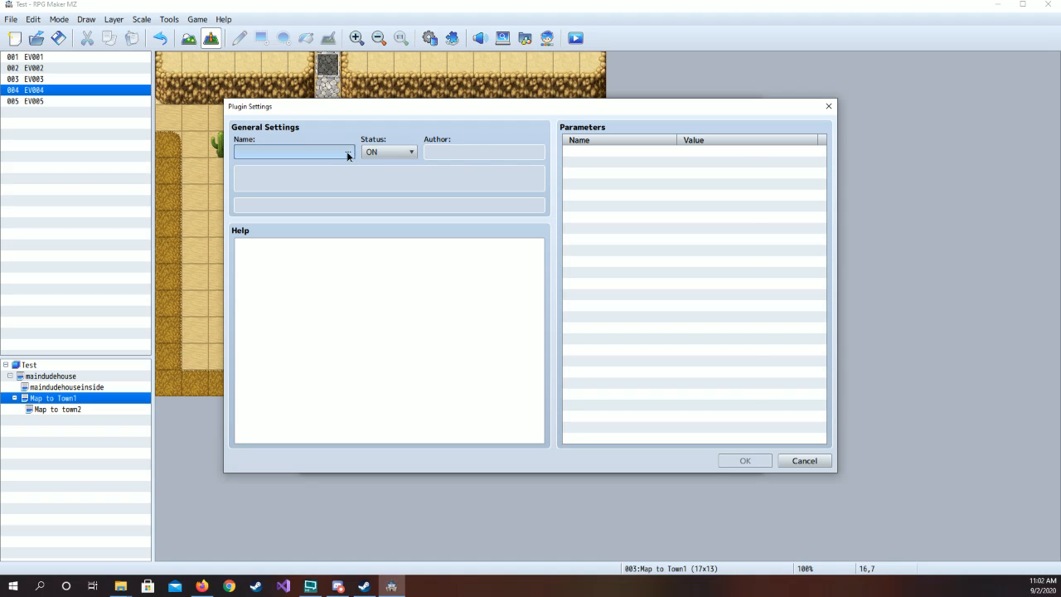
click(348, 154)
click(379, 192)
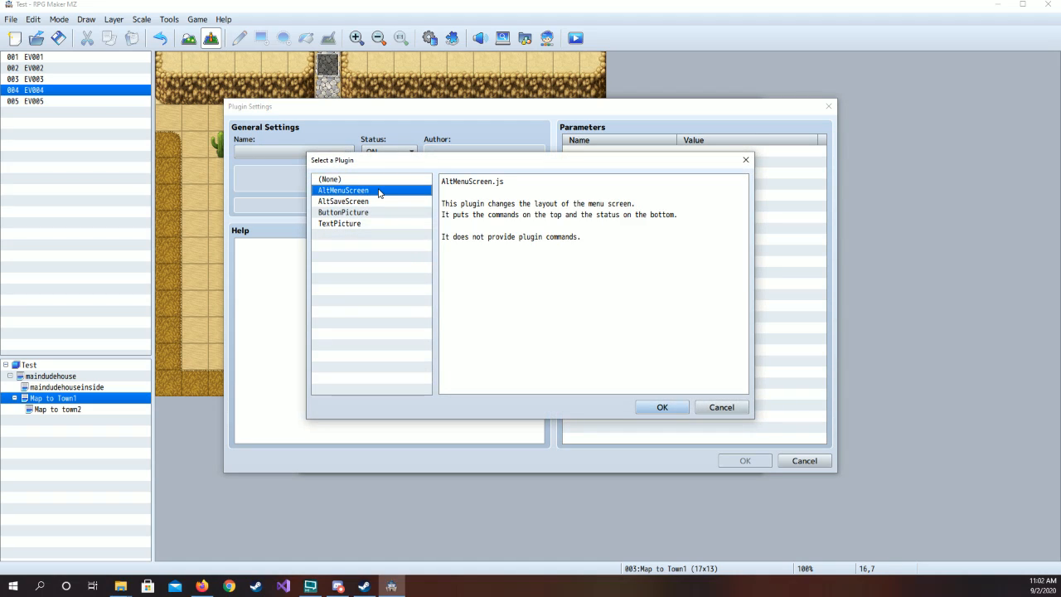
click(374, 201)
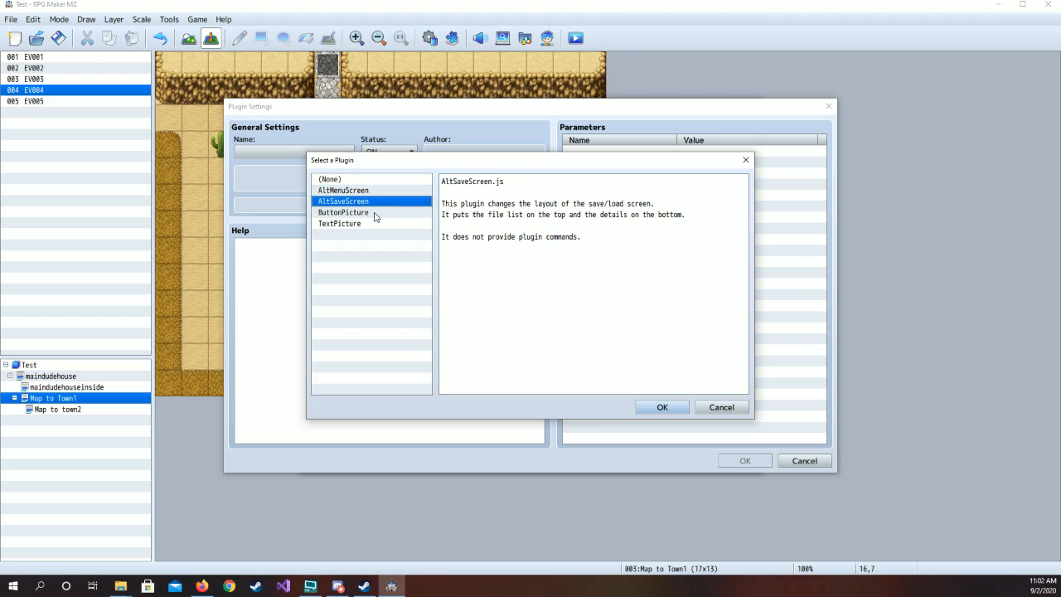
click(374, 214)
click(372, 225)
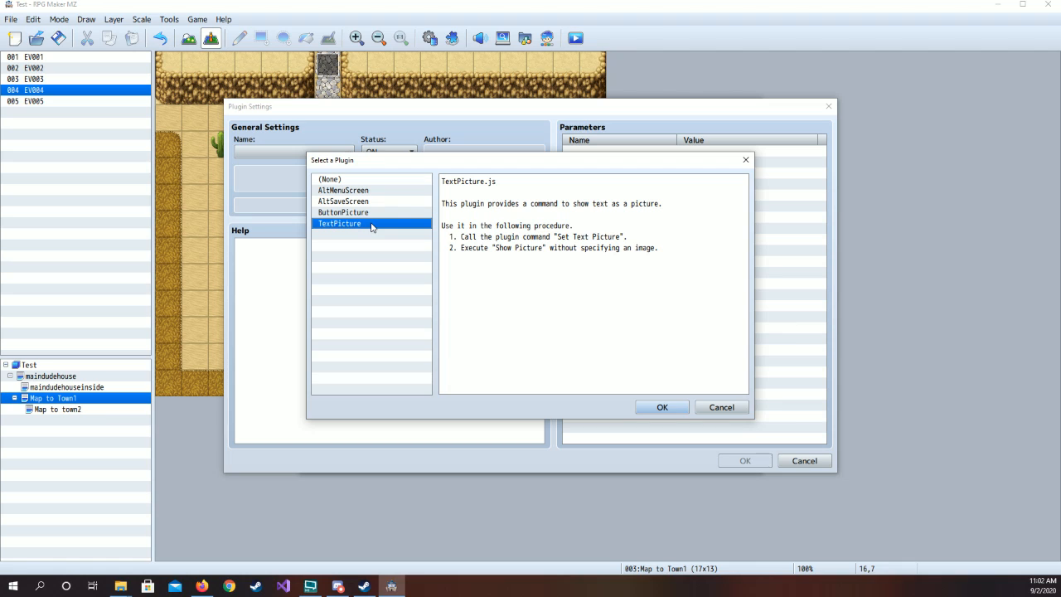
click(723, 407)
click(811, 462)
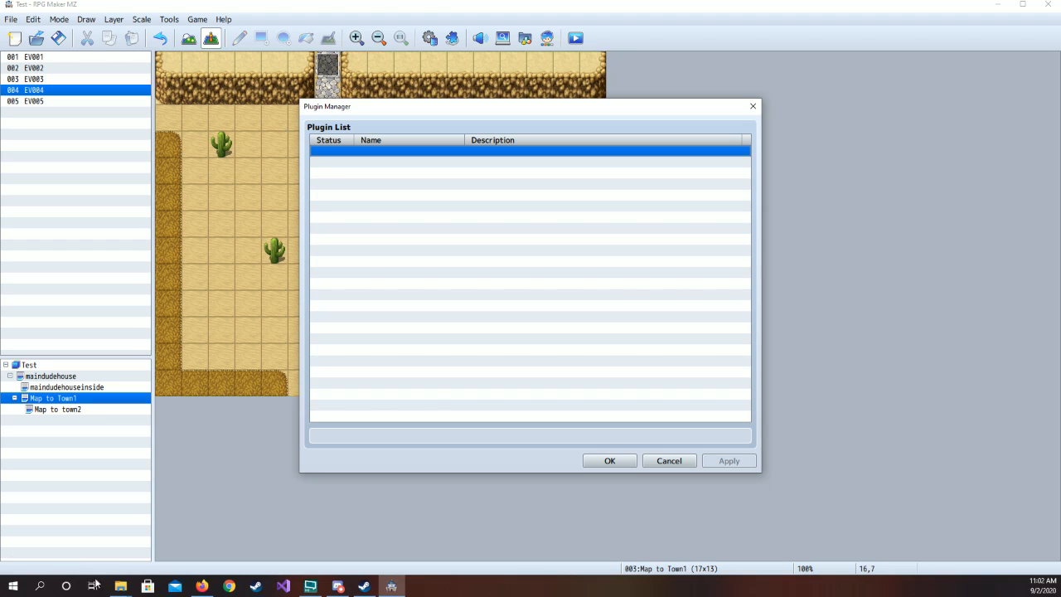
- Close the Plugin Manager, view the Quick access folders in a new File Explorer window, and close that window
click(119, 588)
right_click(119, 591)
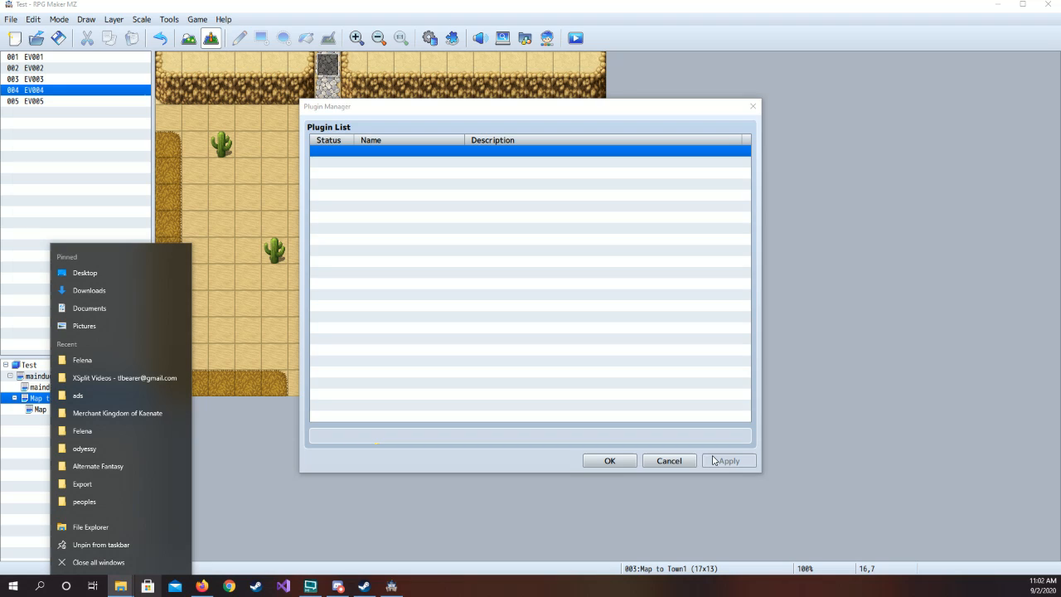
click(692, 465)
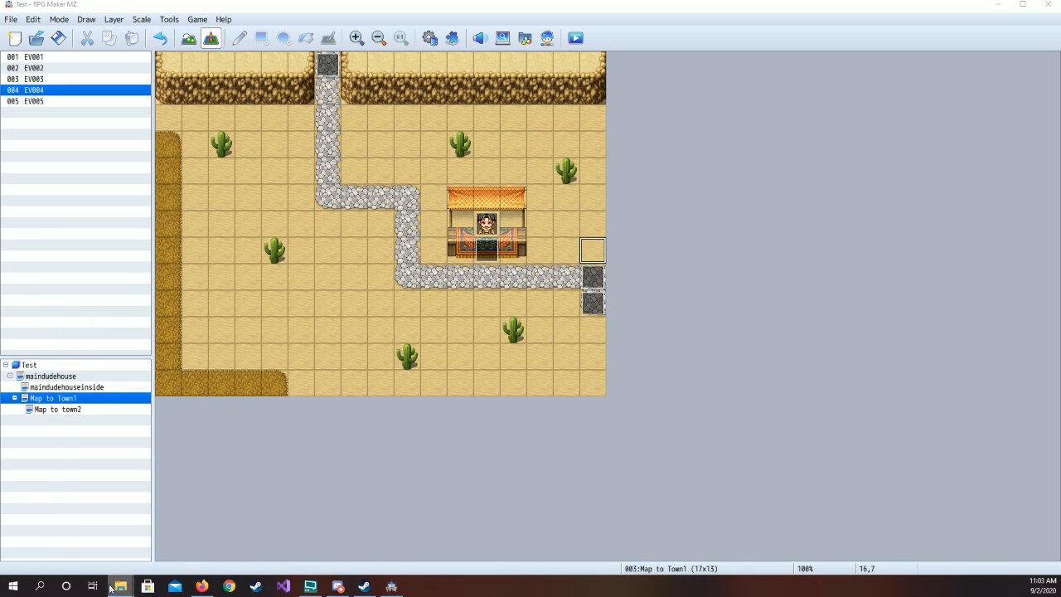
right_click(120, 587)
click(92, 527)
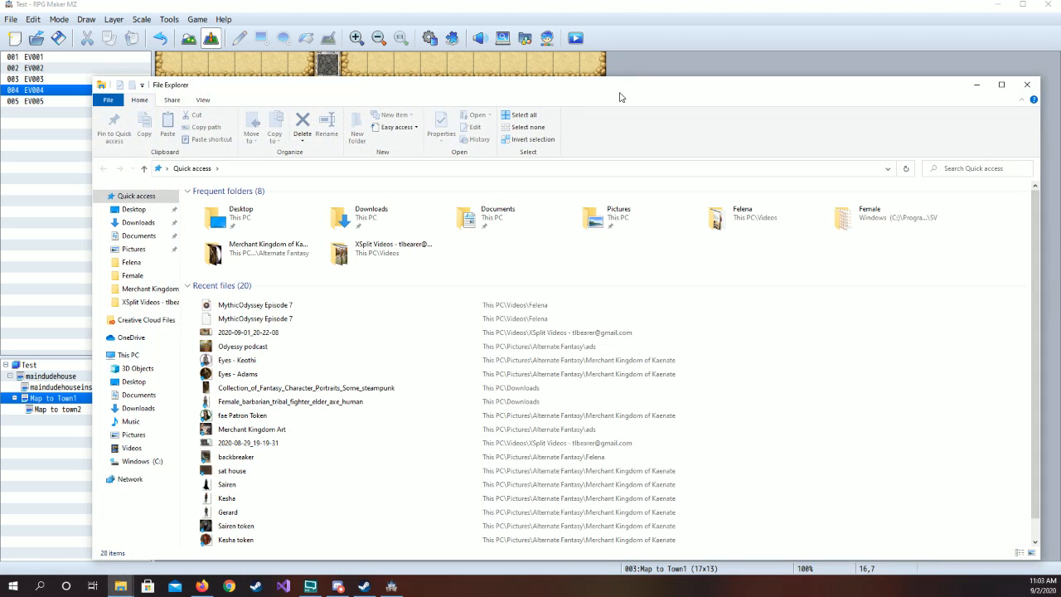
click(1025, 85)
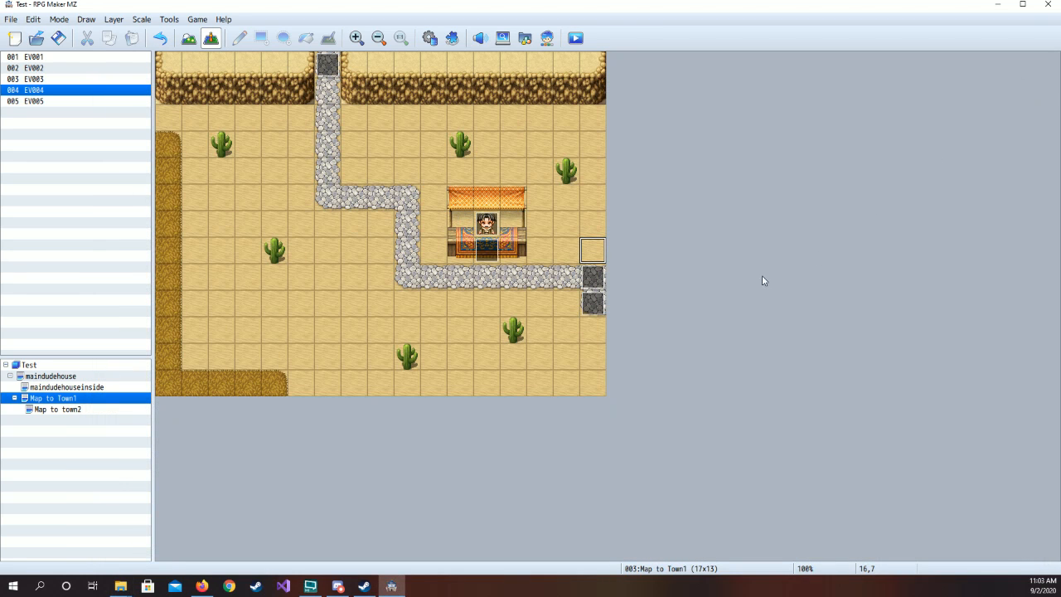